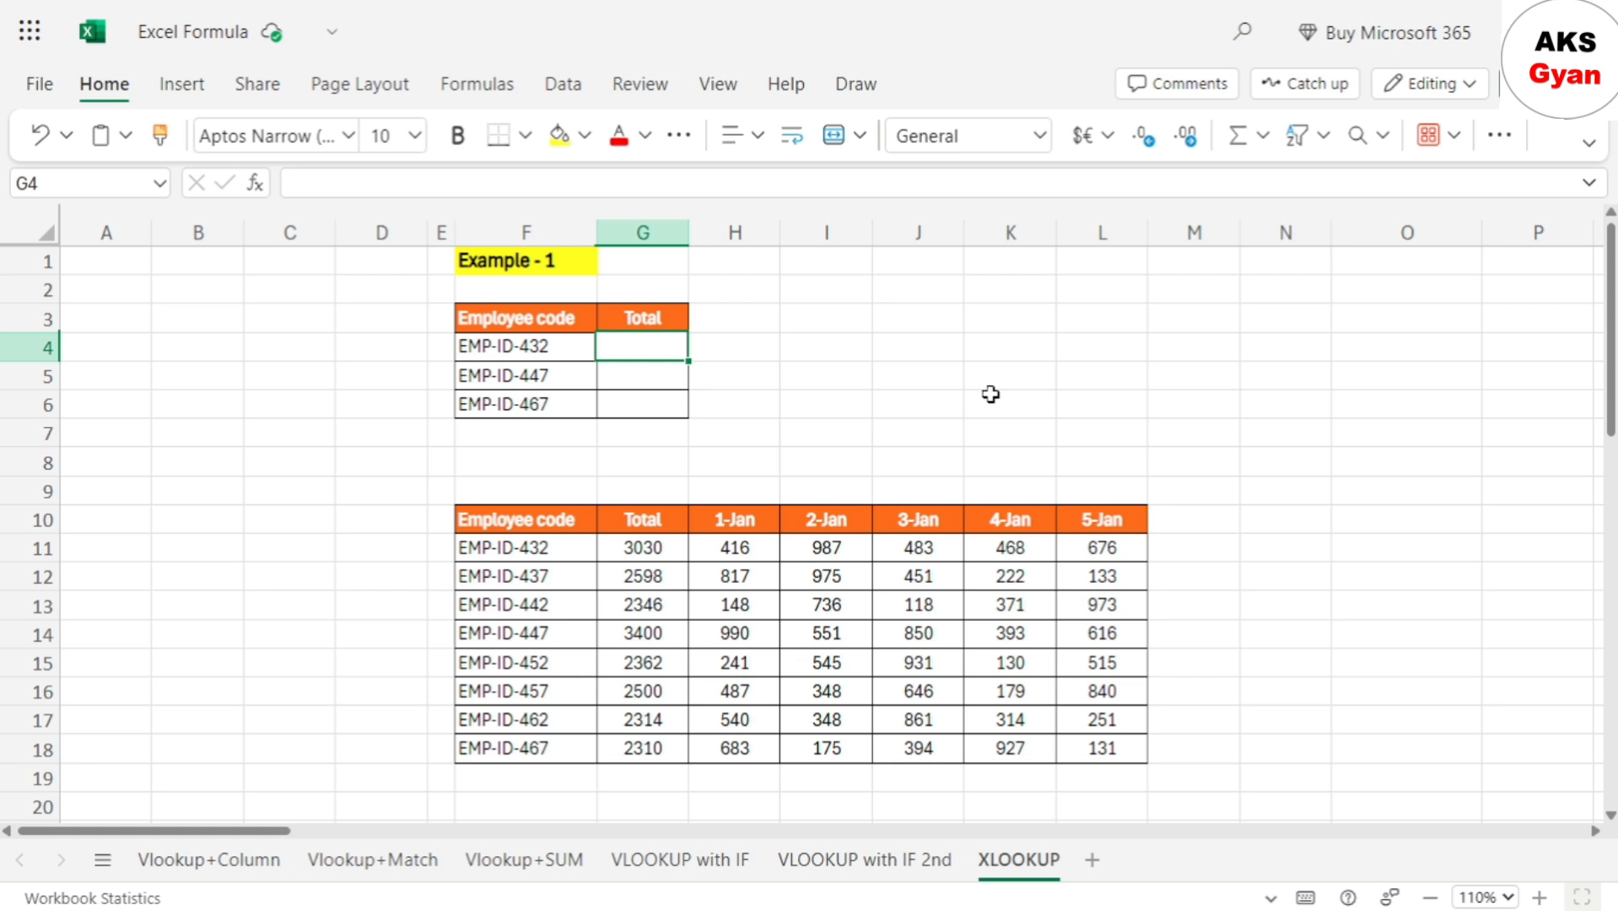
Start an XLOOKUP formula in G4 with F4 as the lookup value and $F$11:$F$18 as the lookup array
{"action": "type", "text": "=xl"}
{"action": "left_click", "coordinate": [991, 388]}
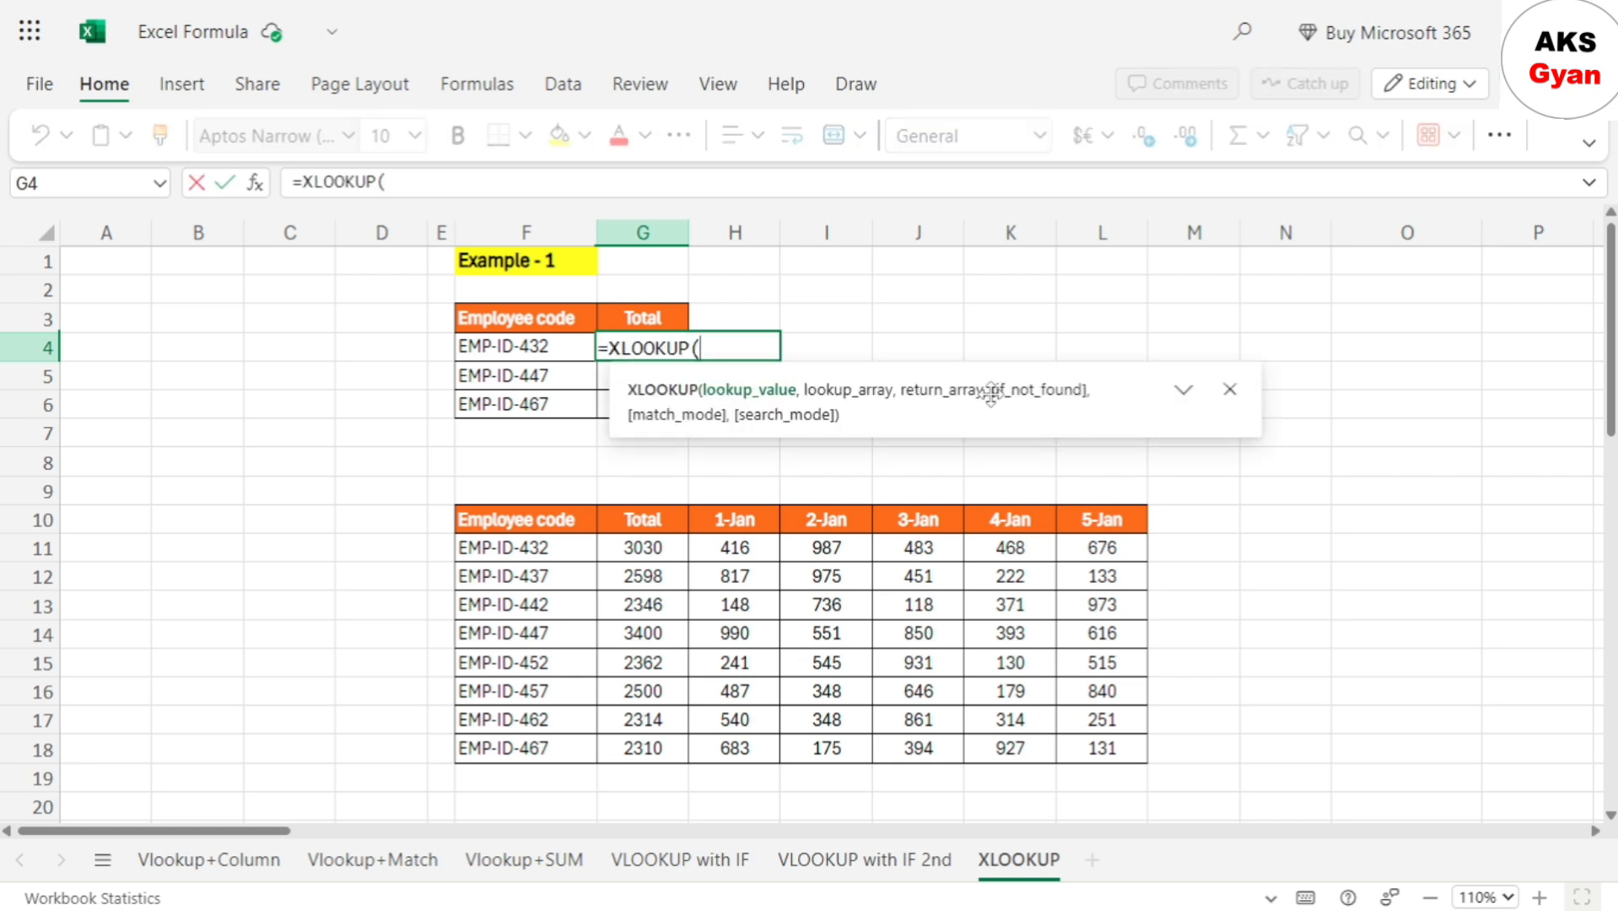
{"action": "key", "text": "Left"}
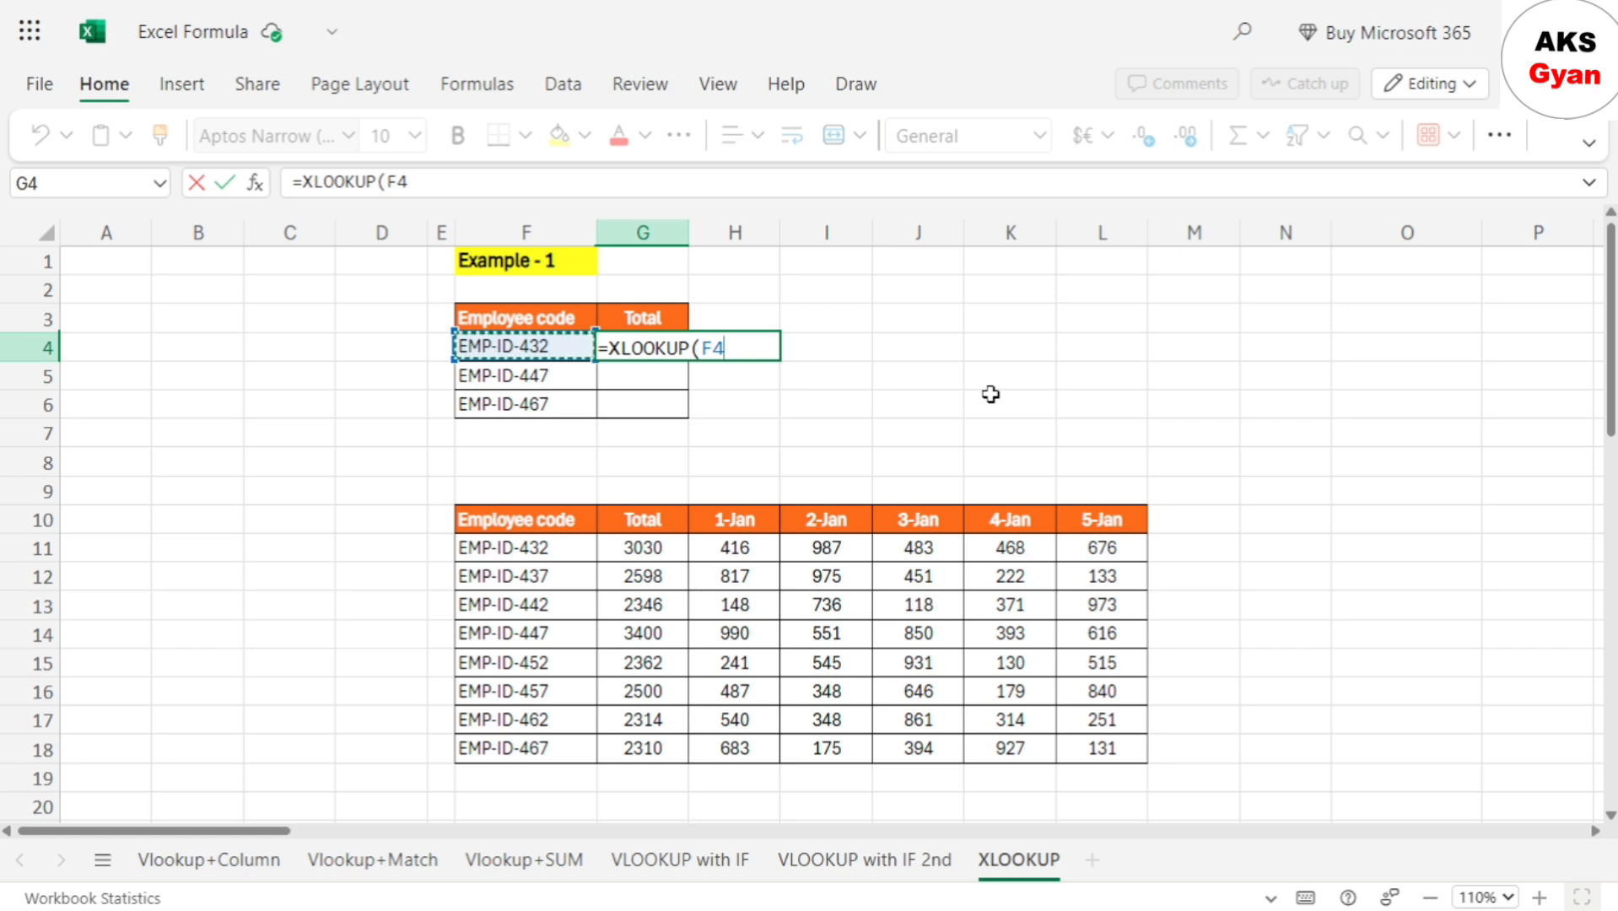
{"action": "type", "text": ","}
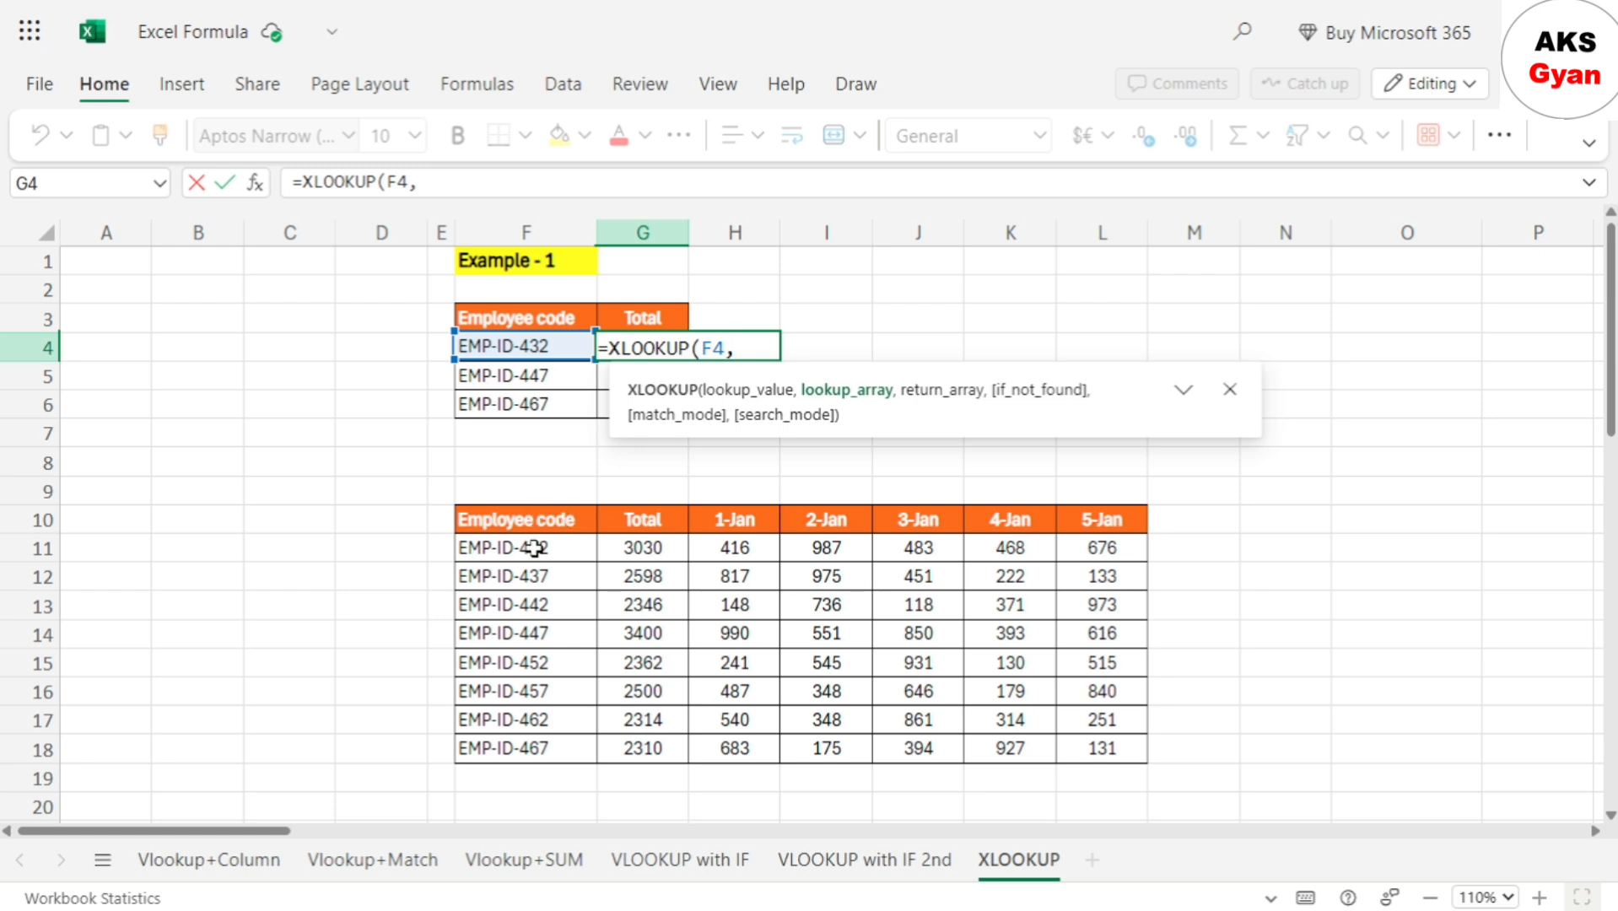
{"action": "left_click_drag", "start_coordinate": [534, 548], "coordinate": [533, 748]}
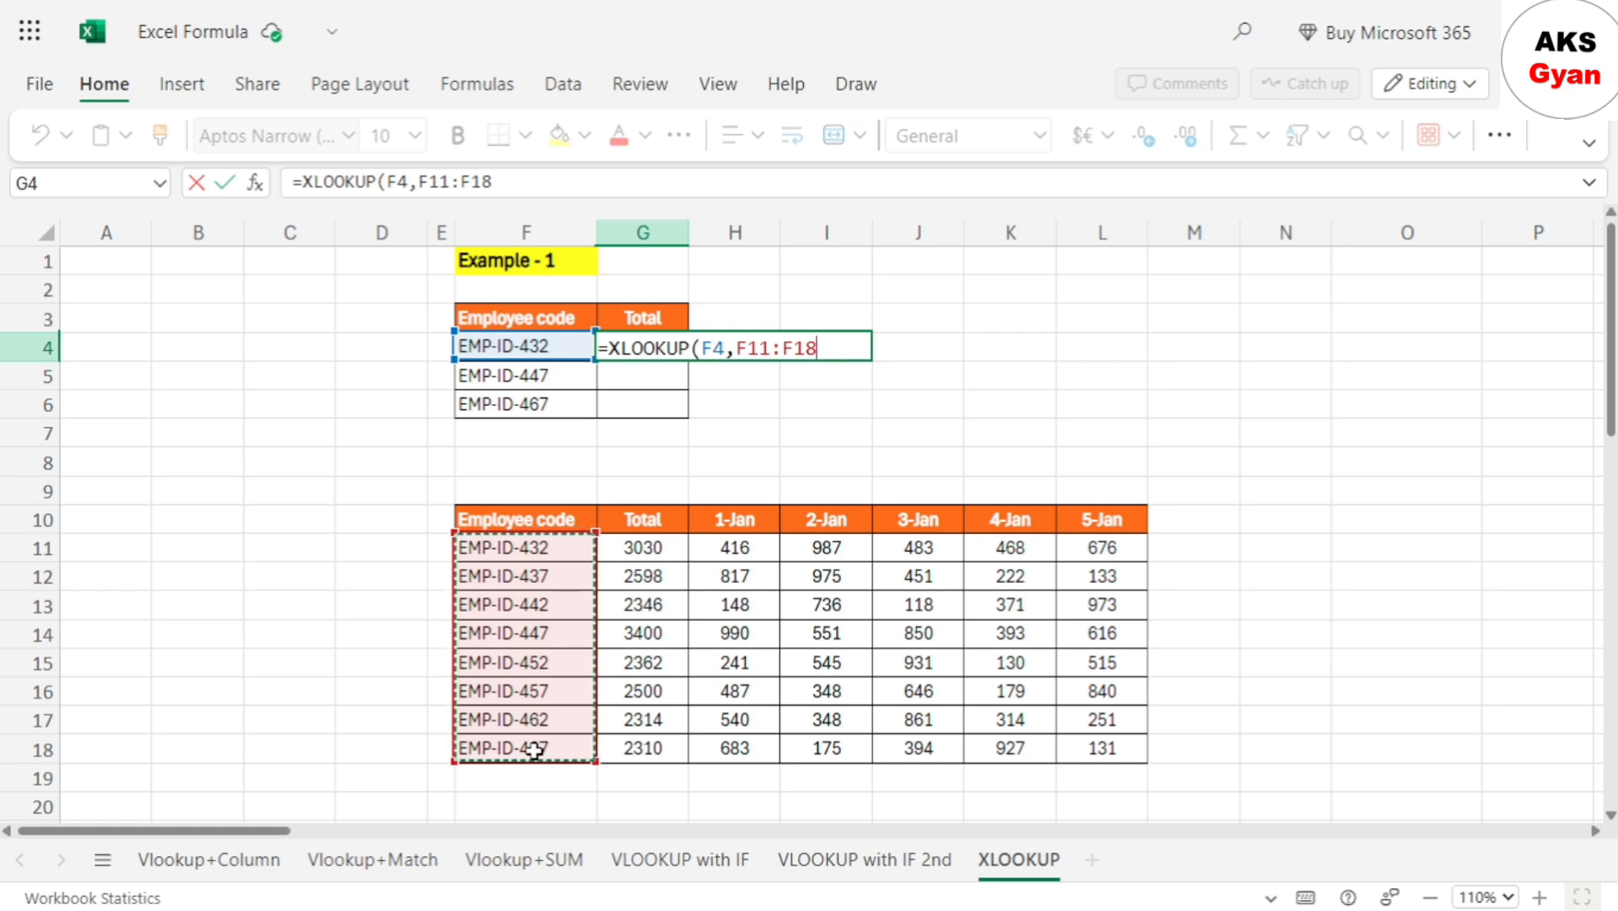
{"action": "key", "text": "F4"}
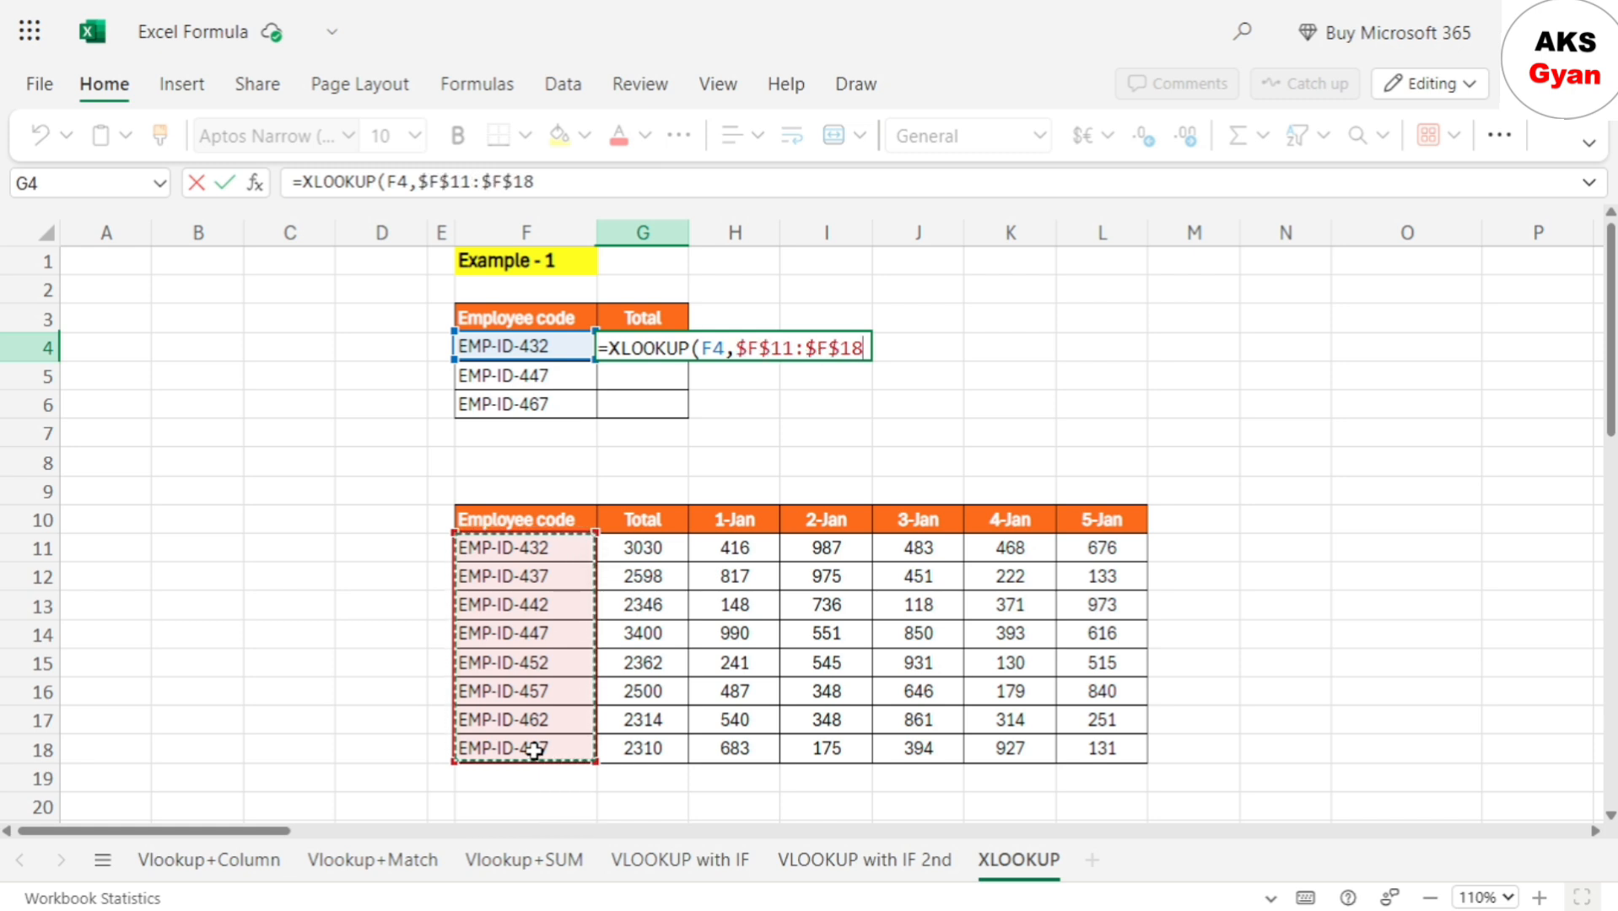
{"action": "type", "text": ","}
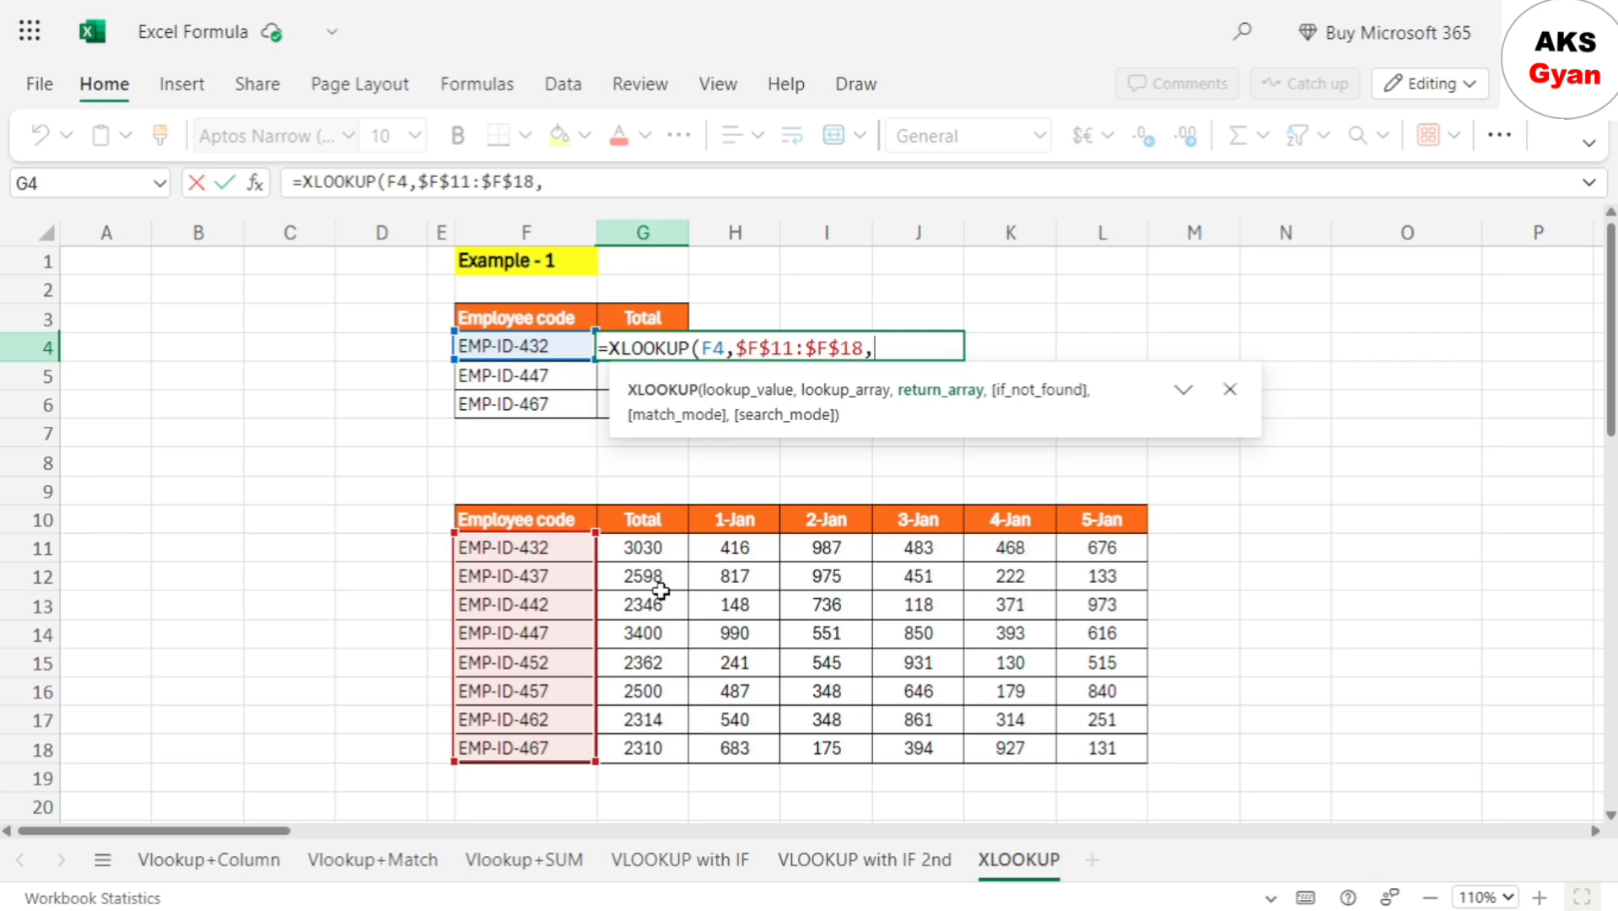
Complete the G4 XLOOKUP formula with the Total values $G$11:$G$18 as the return array
{"action": "left_click", "coordinate": [652, 547]}
{"action": "left_click_drag", "start_coordinate": [652, 547], "coordinate": [650, 745]}
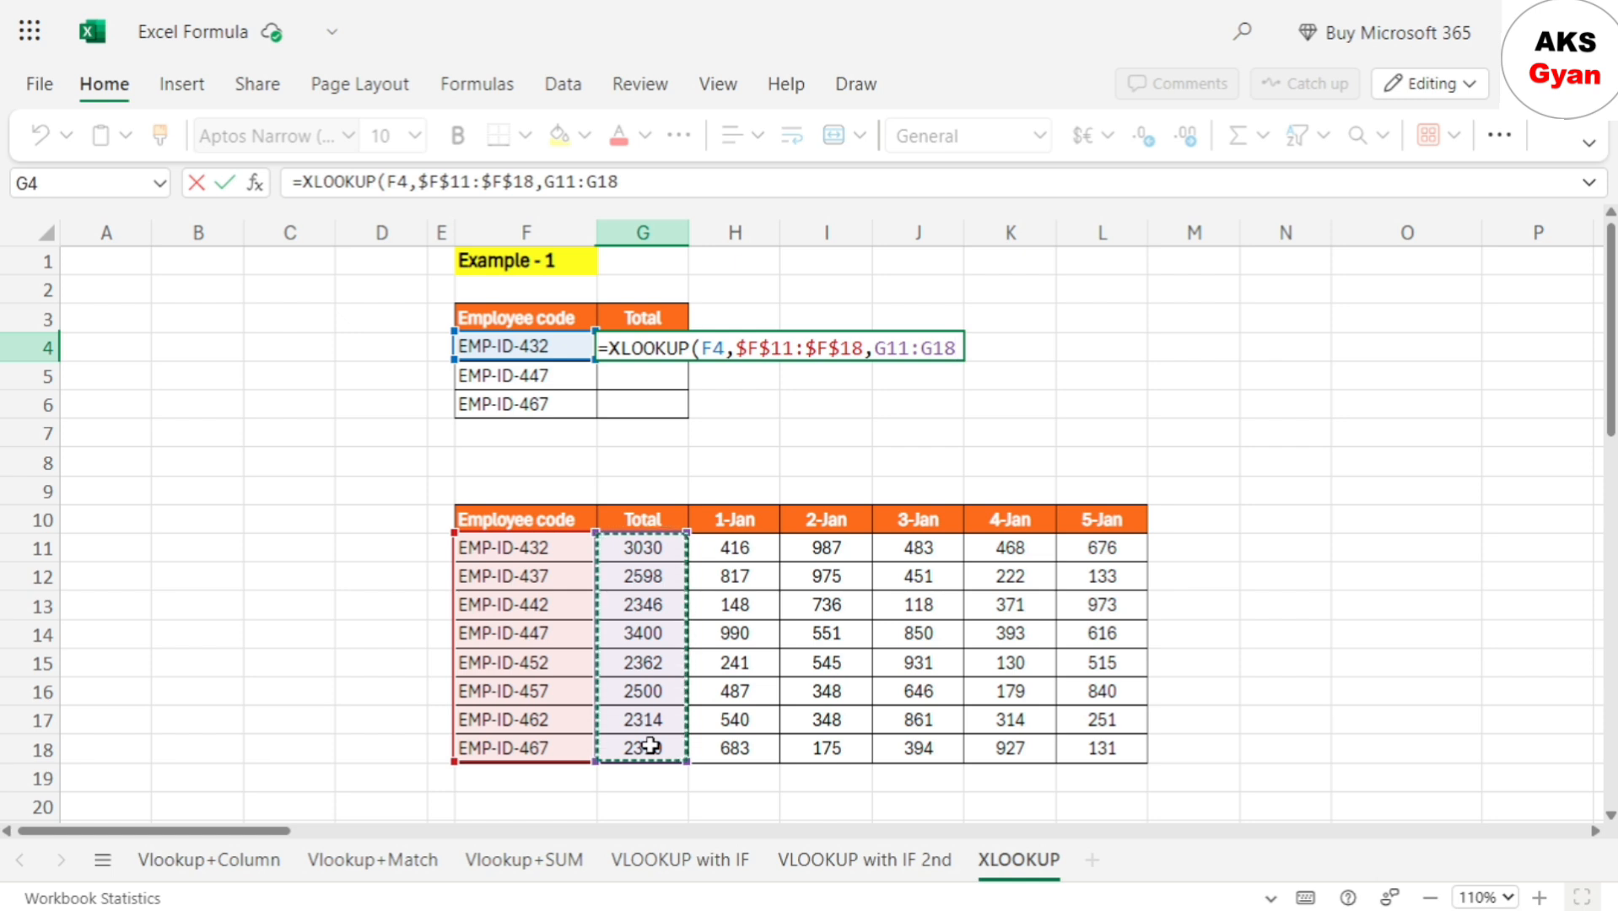
{"action": "key", "text": "F4"}
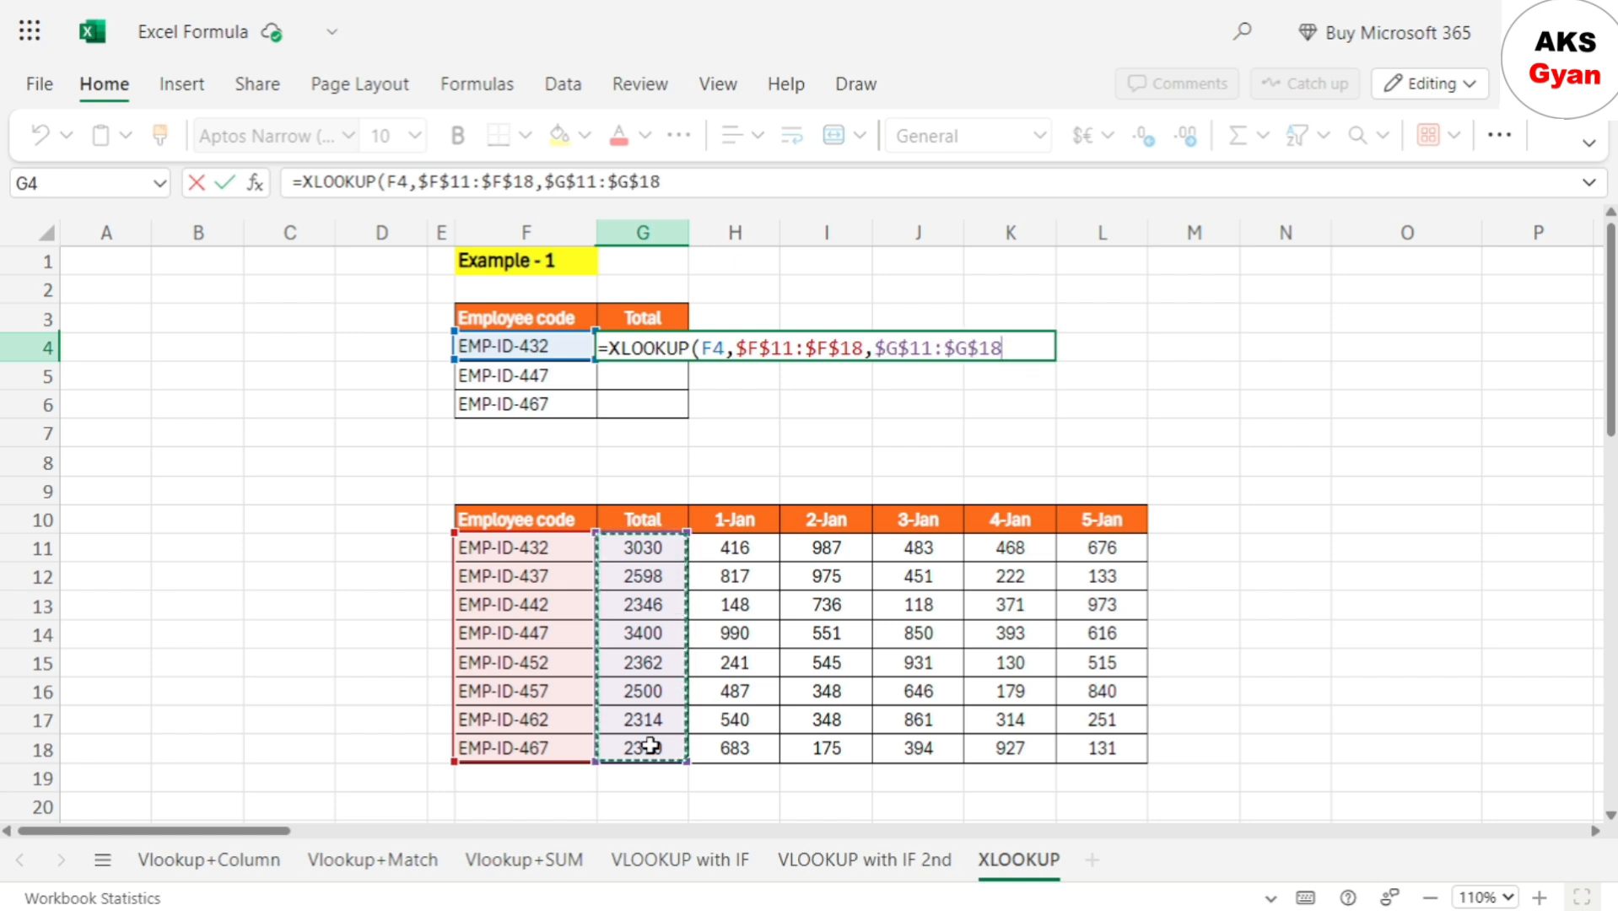
{"action": "type", "text": ")"}
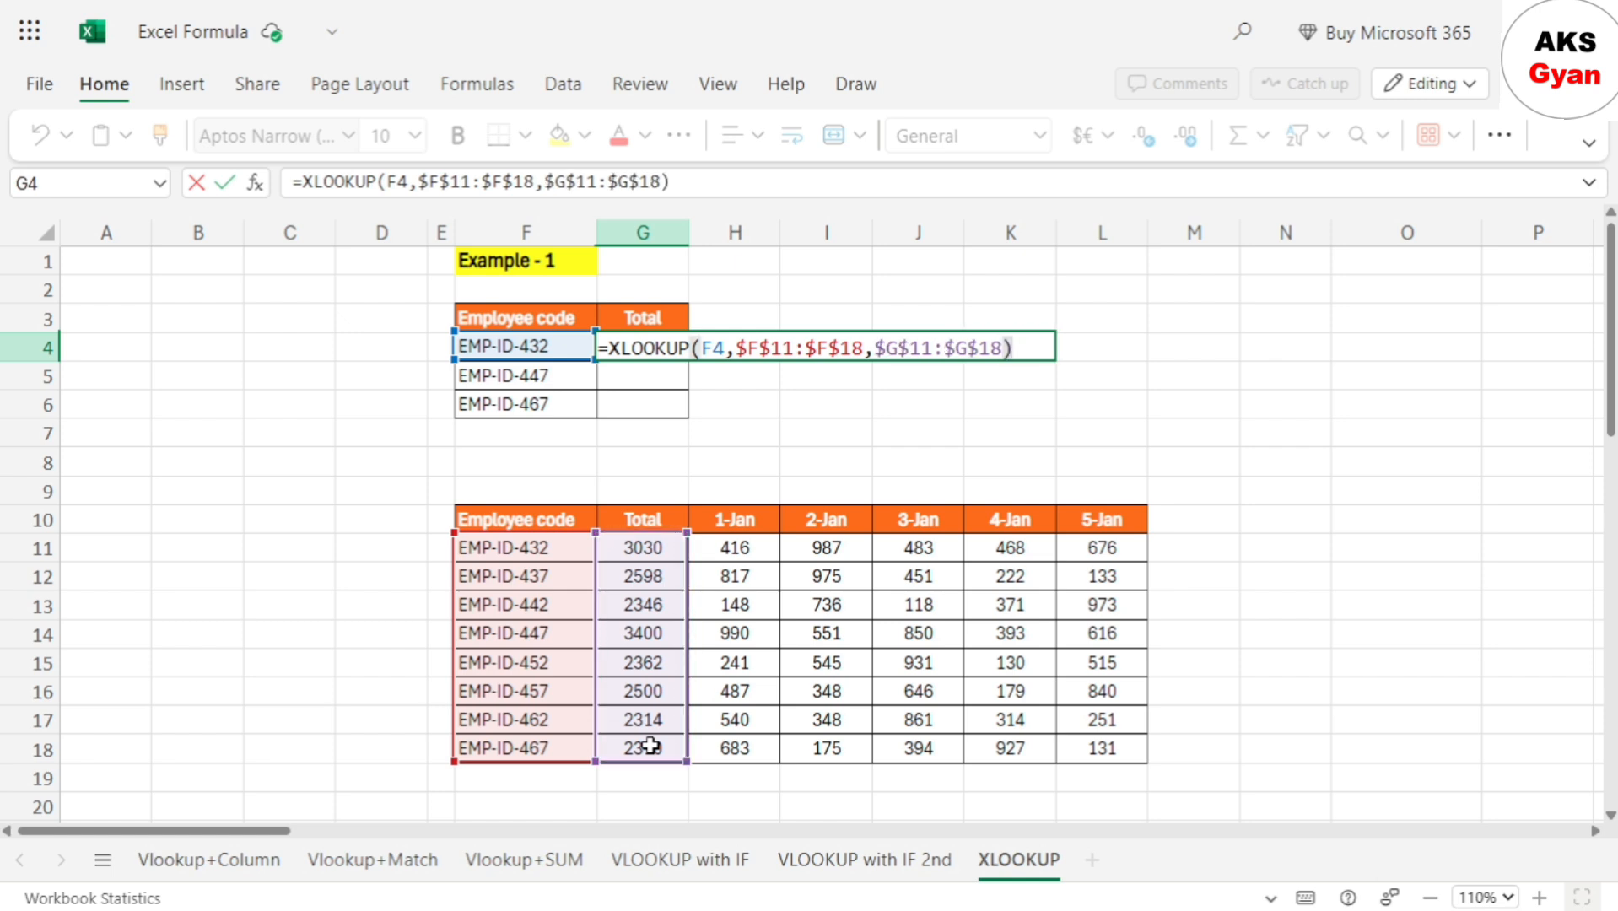
{"action": "key", "text": "Return"}
{"action": "key", "text": "Up"}
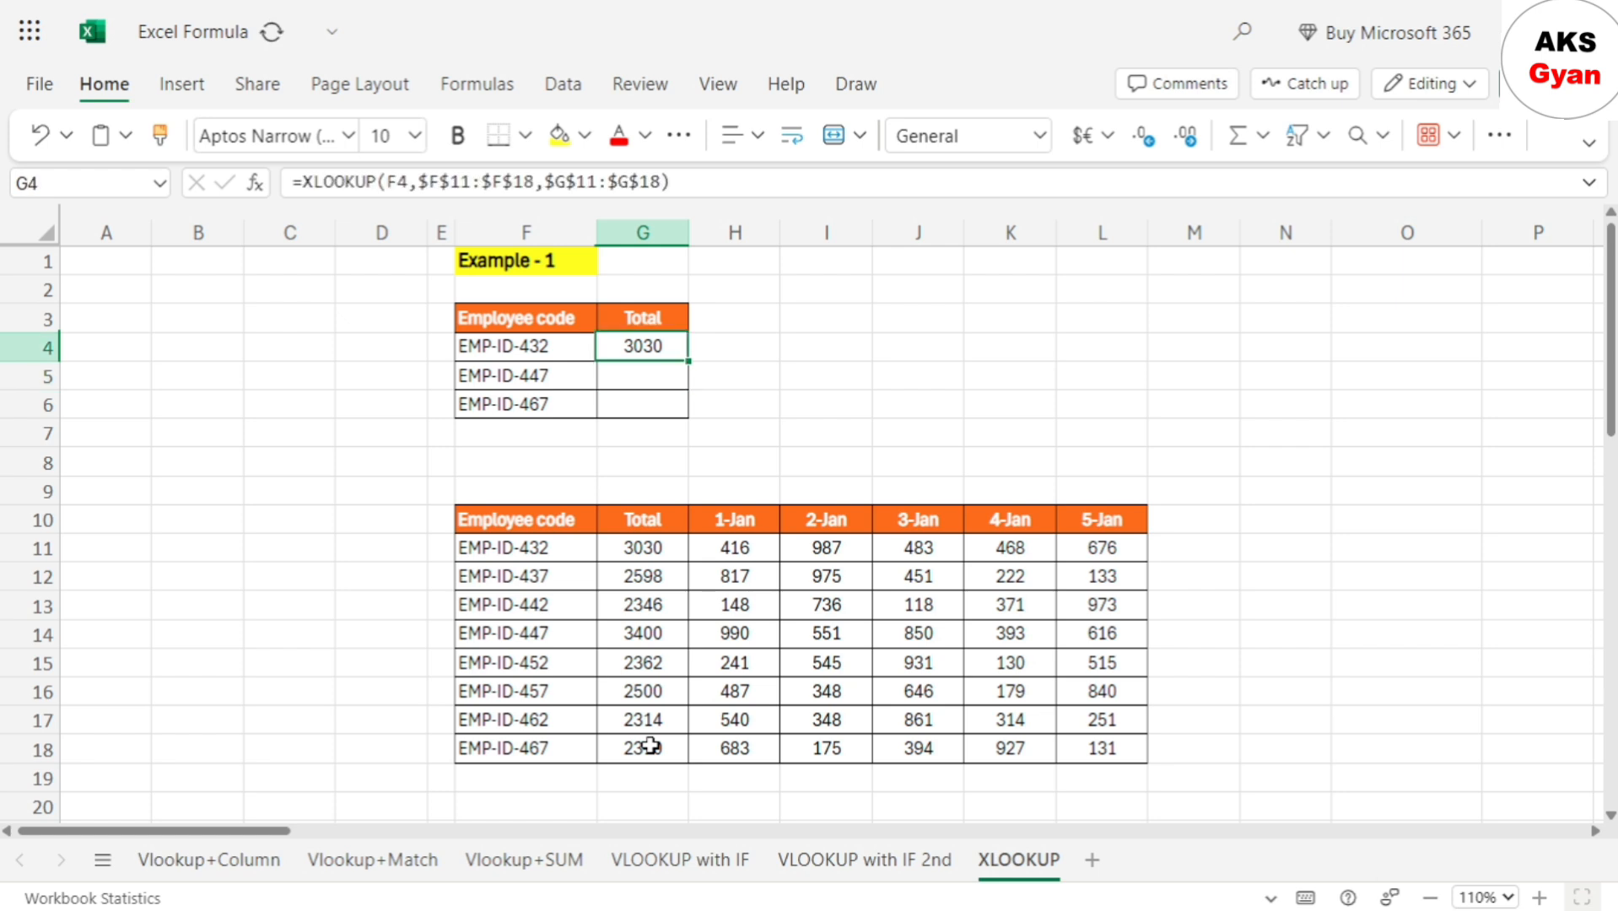
Copy the XLOOKUP formula from G4 down through G6 for the remaining employee codes
{"action": "key", "text": "shift+Down"}
{"action": "key", "text": "shift+Down"}
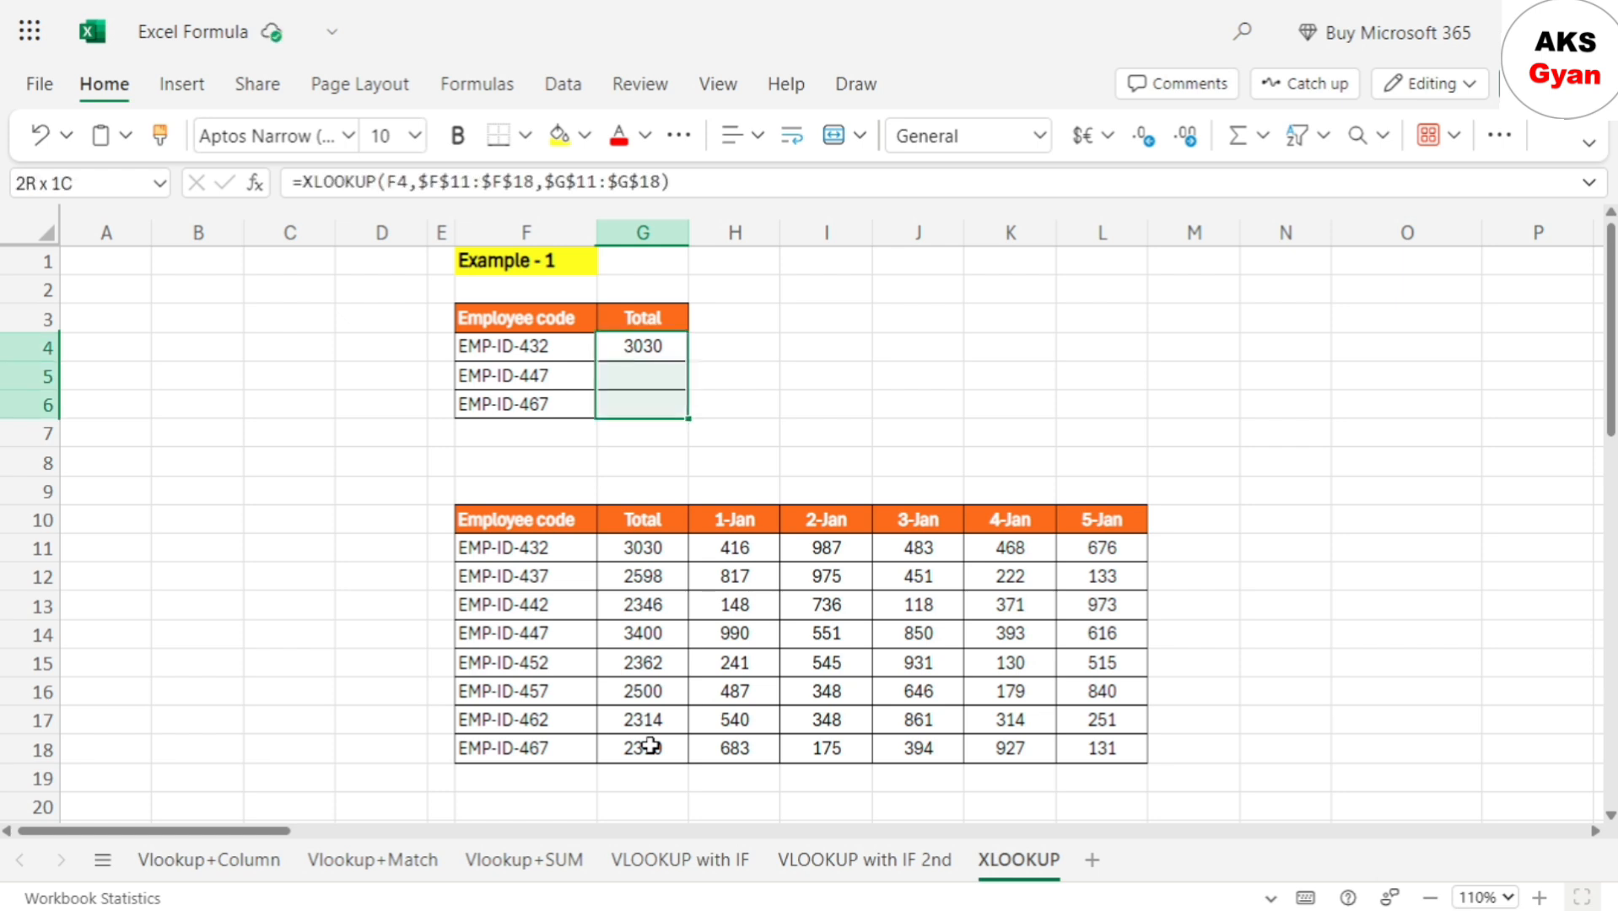
{"action": "key", "text": "shift+Up"}
{"action": "key", "text": "shift+Up"}
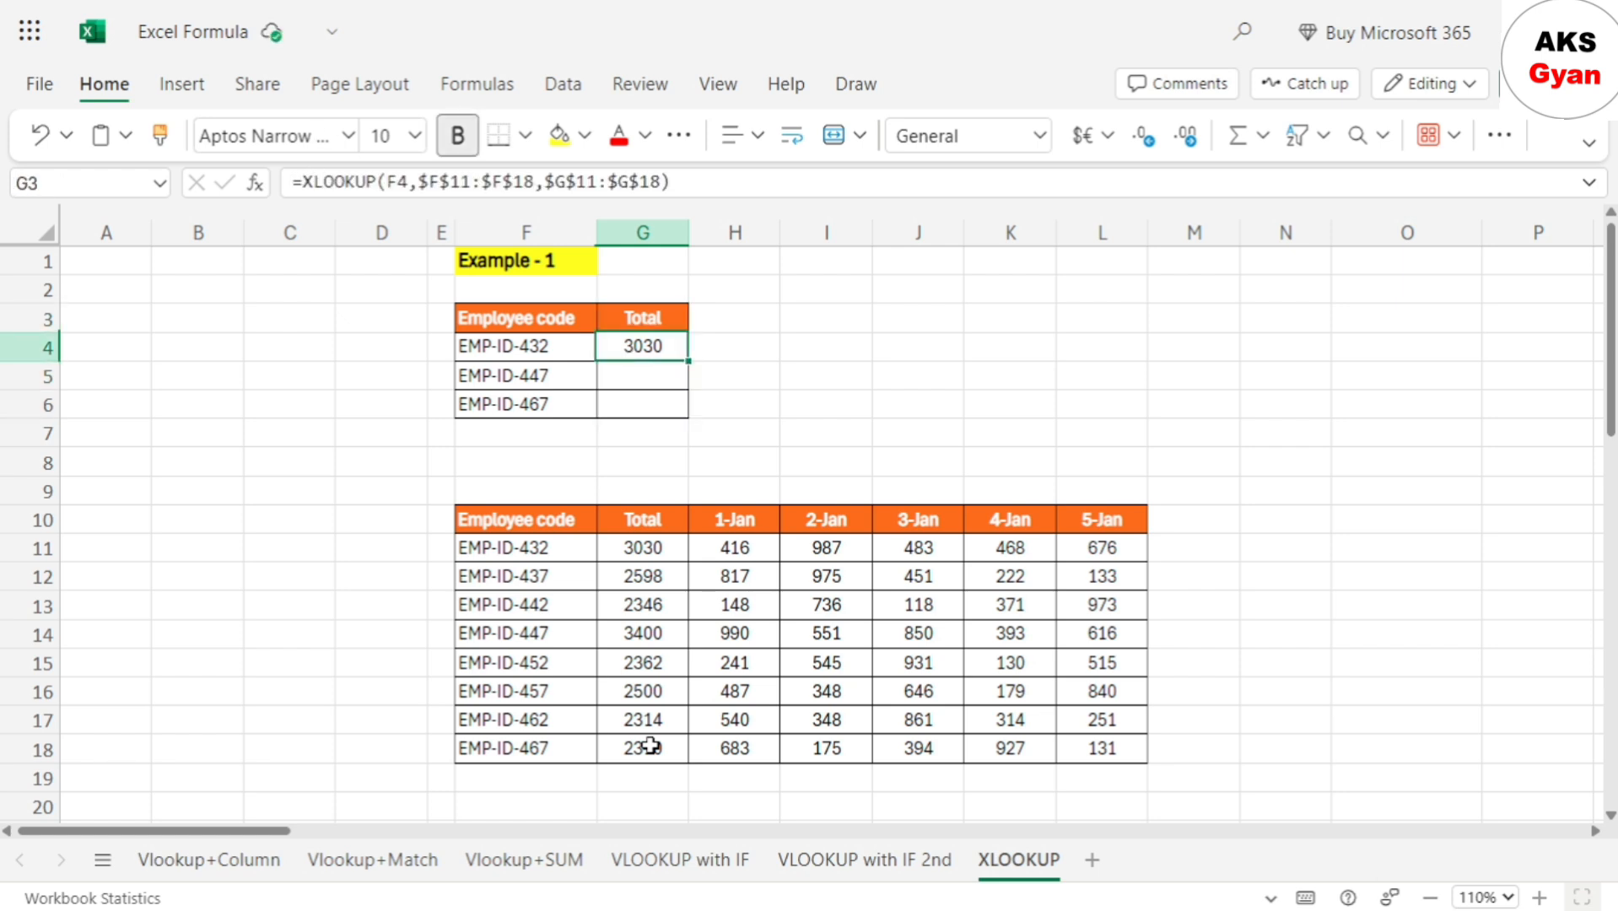
{"action": "key", "text": "ctrl+c"}
{"action": "key", "text": "shift+Down"}
{"action": "key", "text": "shift+Down"}
{"action": "key", "text": "ctrl+v"}
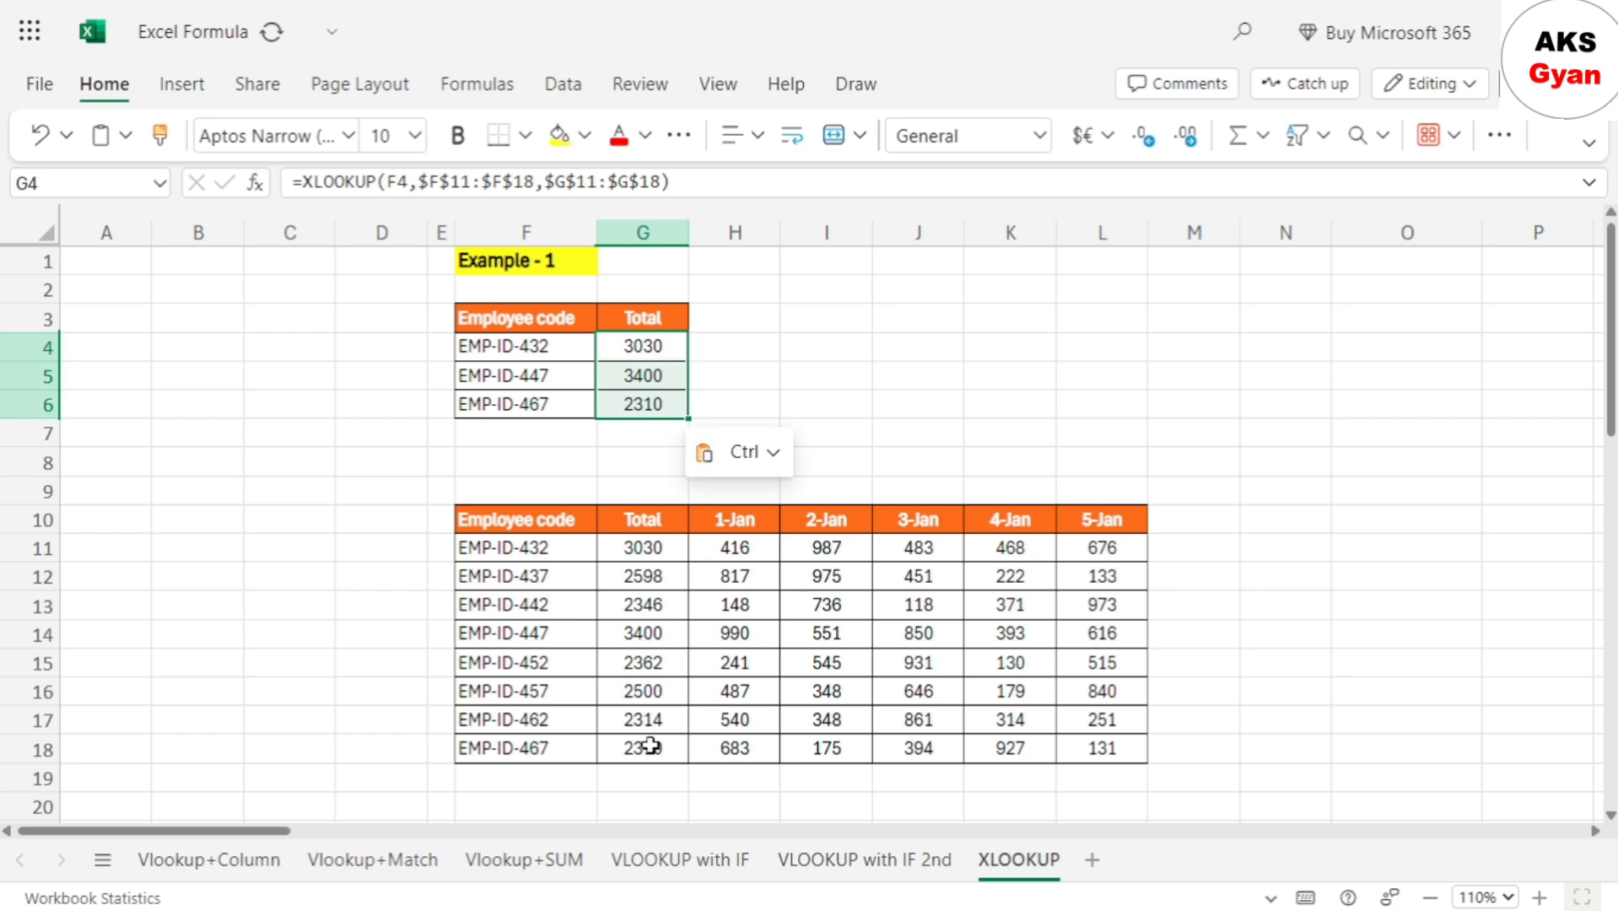
Compare the looked-up totals in the Example - 1 table with the matching rows of the source table
{"action": "key", "text": "Down"}
{"action": "key", "text": "Down"}
{"action": "key", "text": "Left"}
{"action": "key", "text": "Up"}
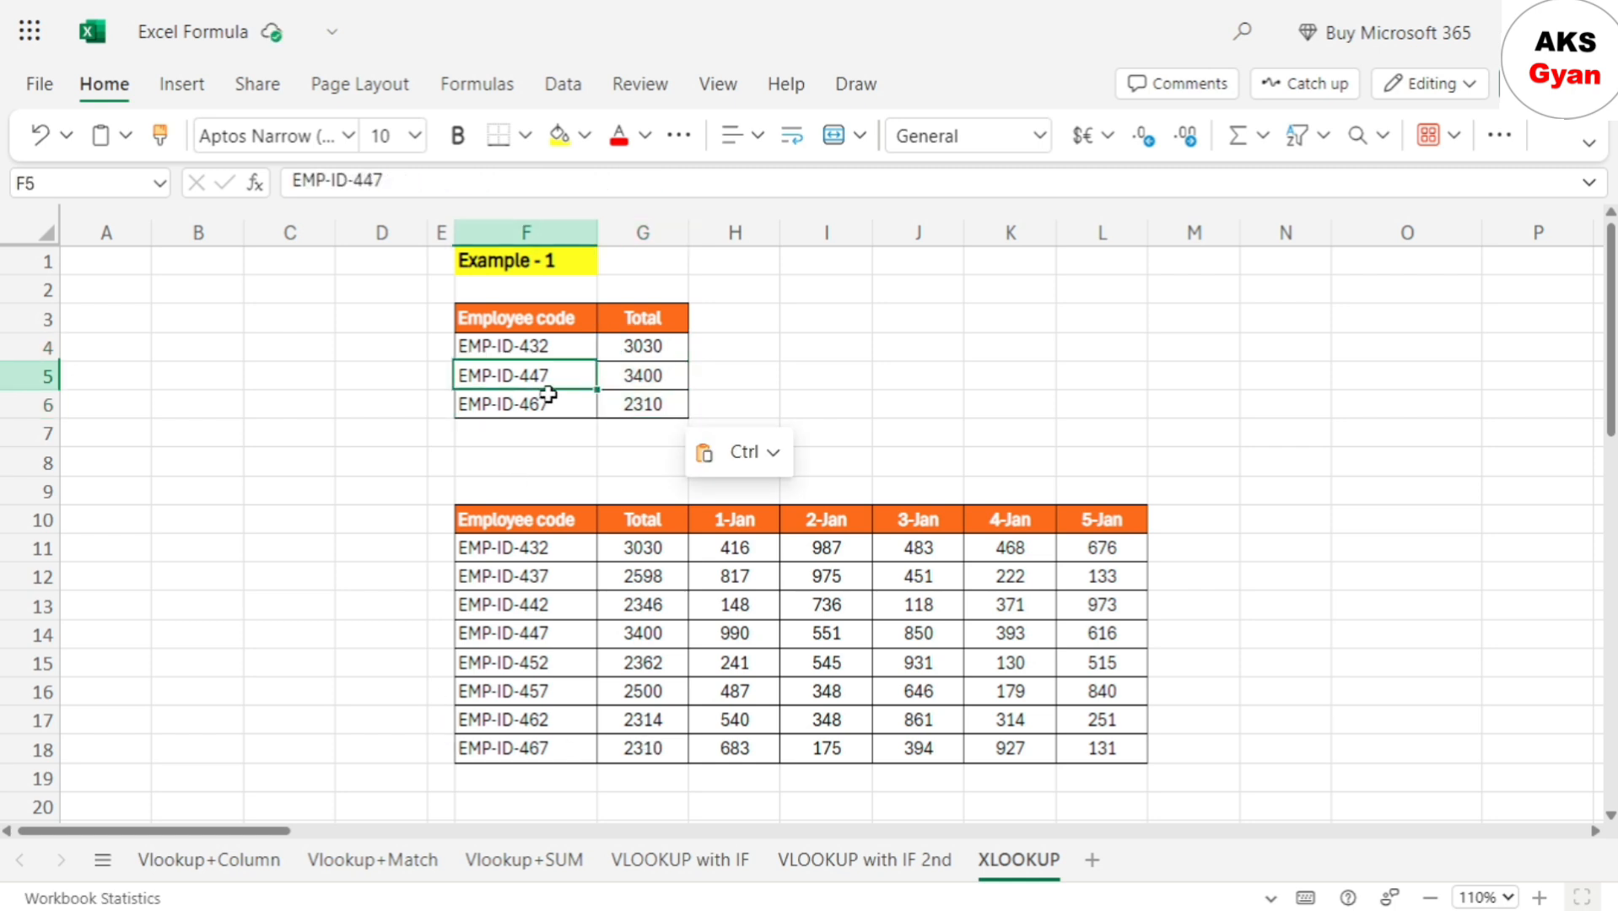
{"action": "left_click", "coordinate": [540, 349]}
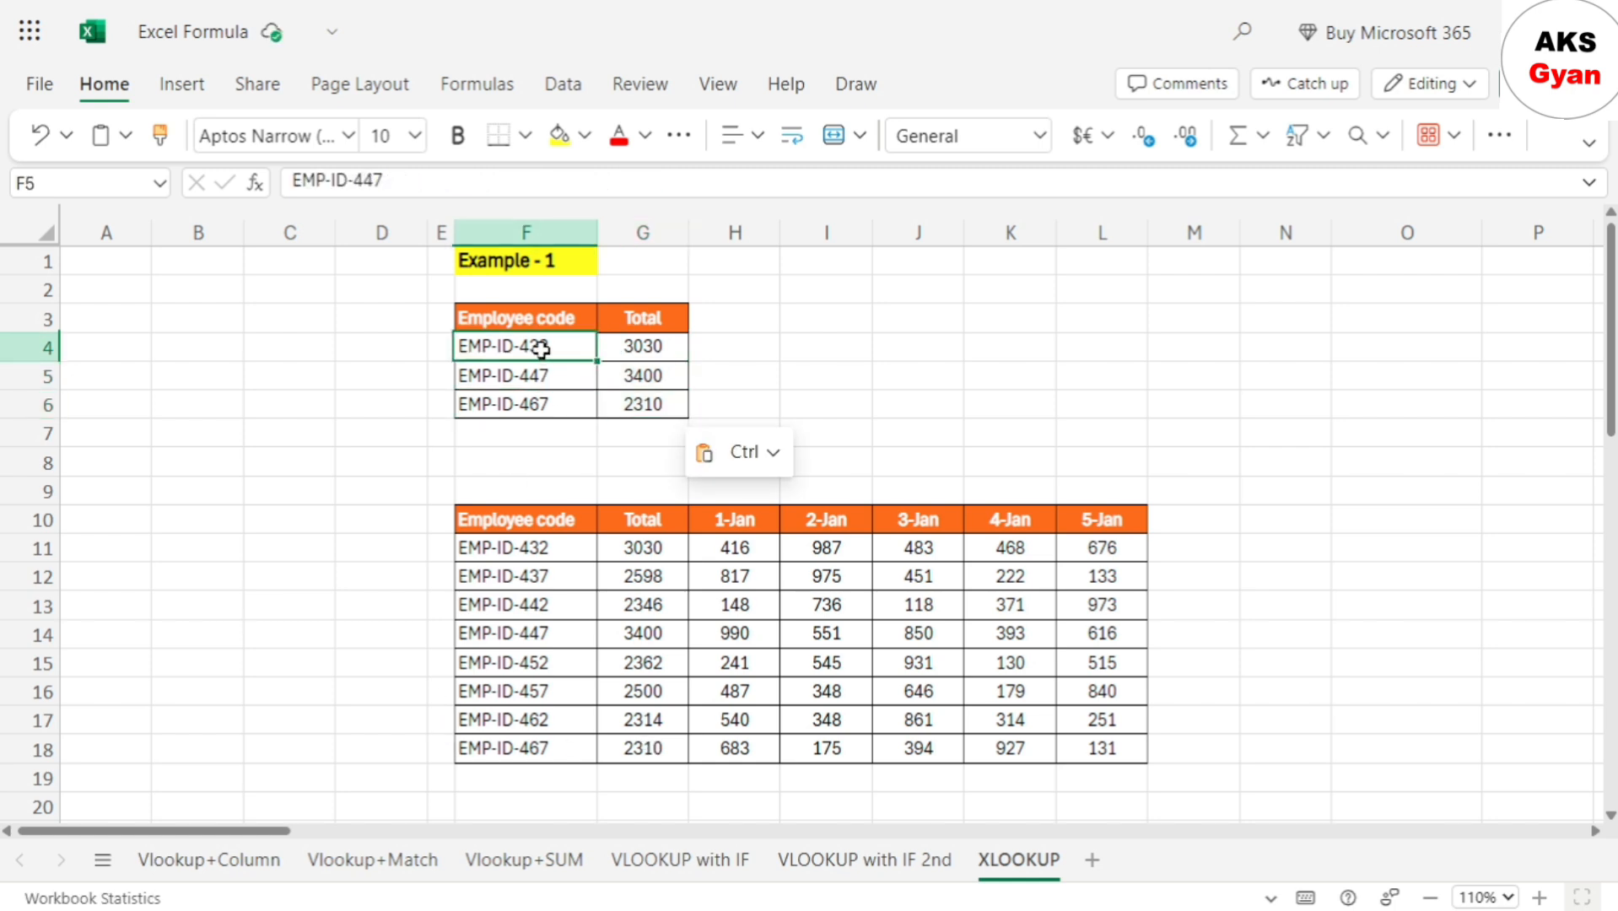
{"action": "left_click", "coordinate": [562, 545]}
{"action": "left_click", "coordinate": [632, 546]}
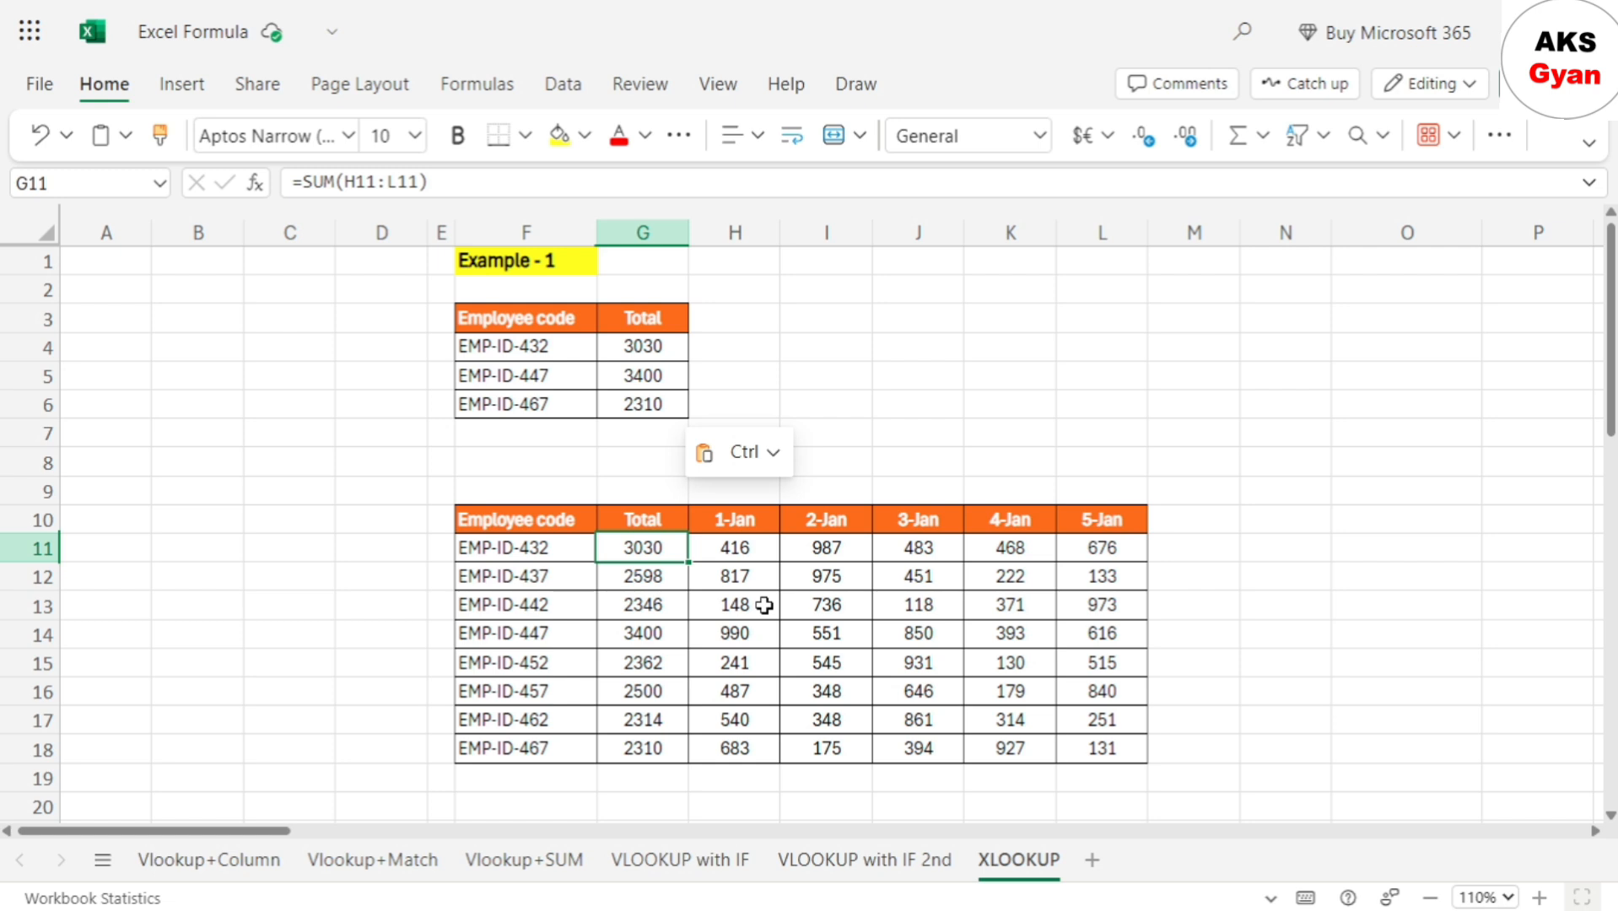
{"action": "left_click", "coordinate": [668, 357]}
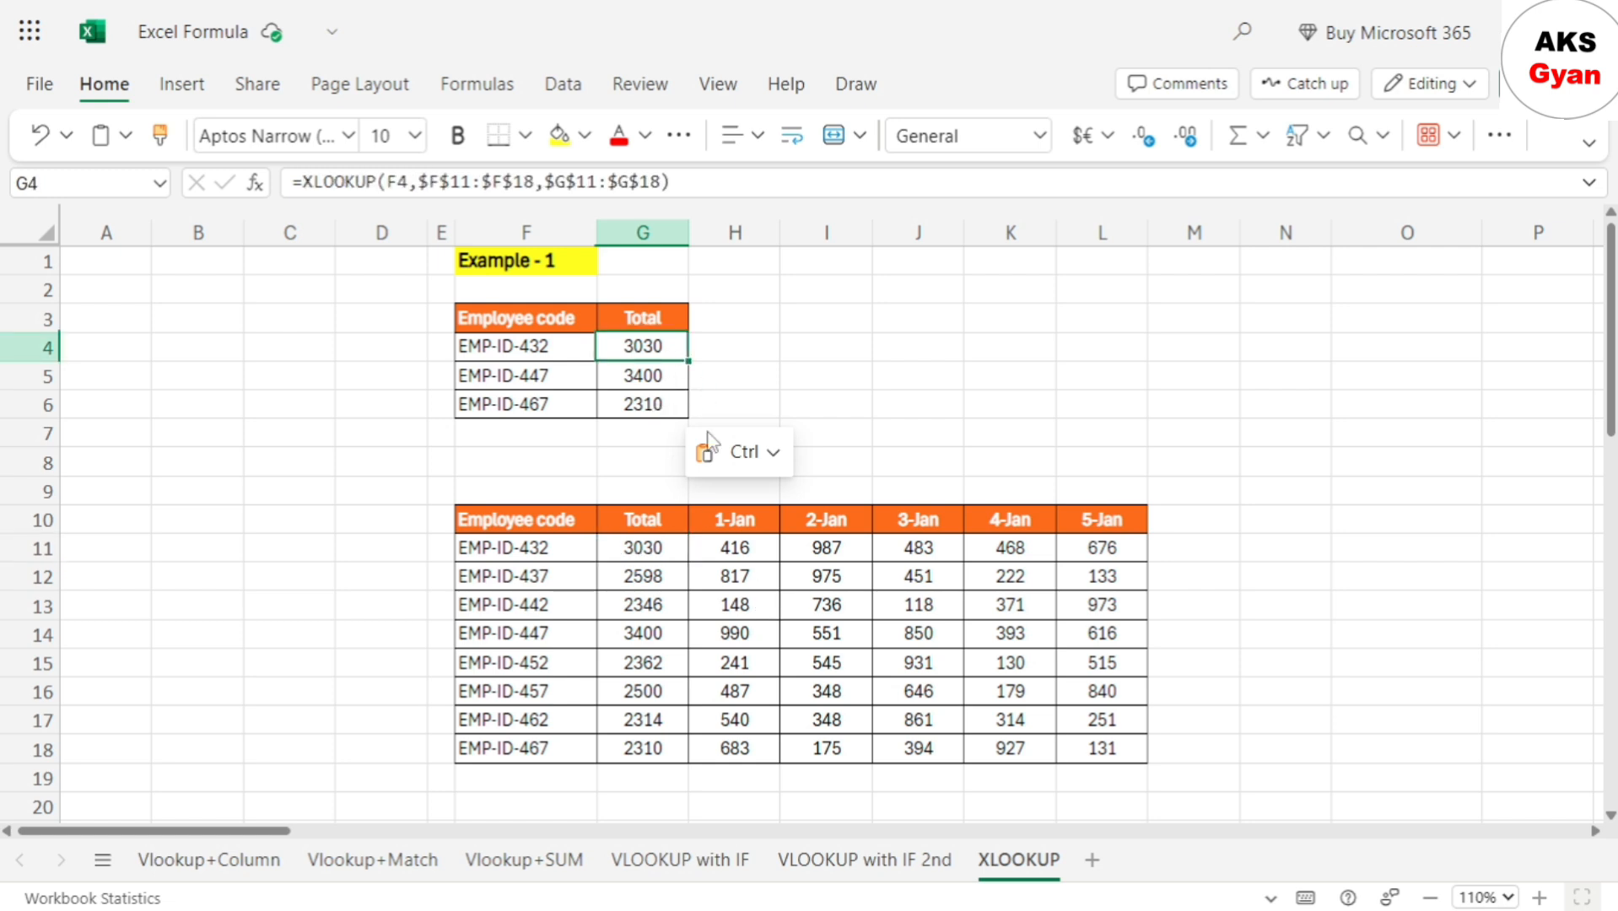
{"action": "left_click", "coordinate": [752, 372]}
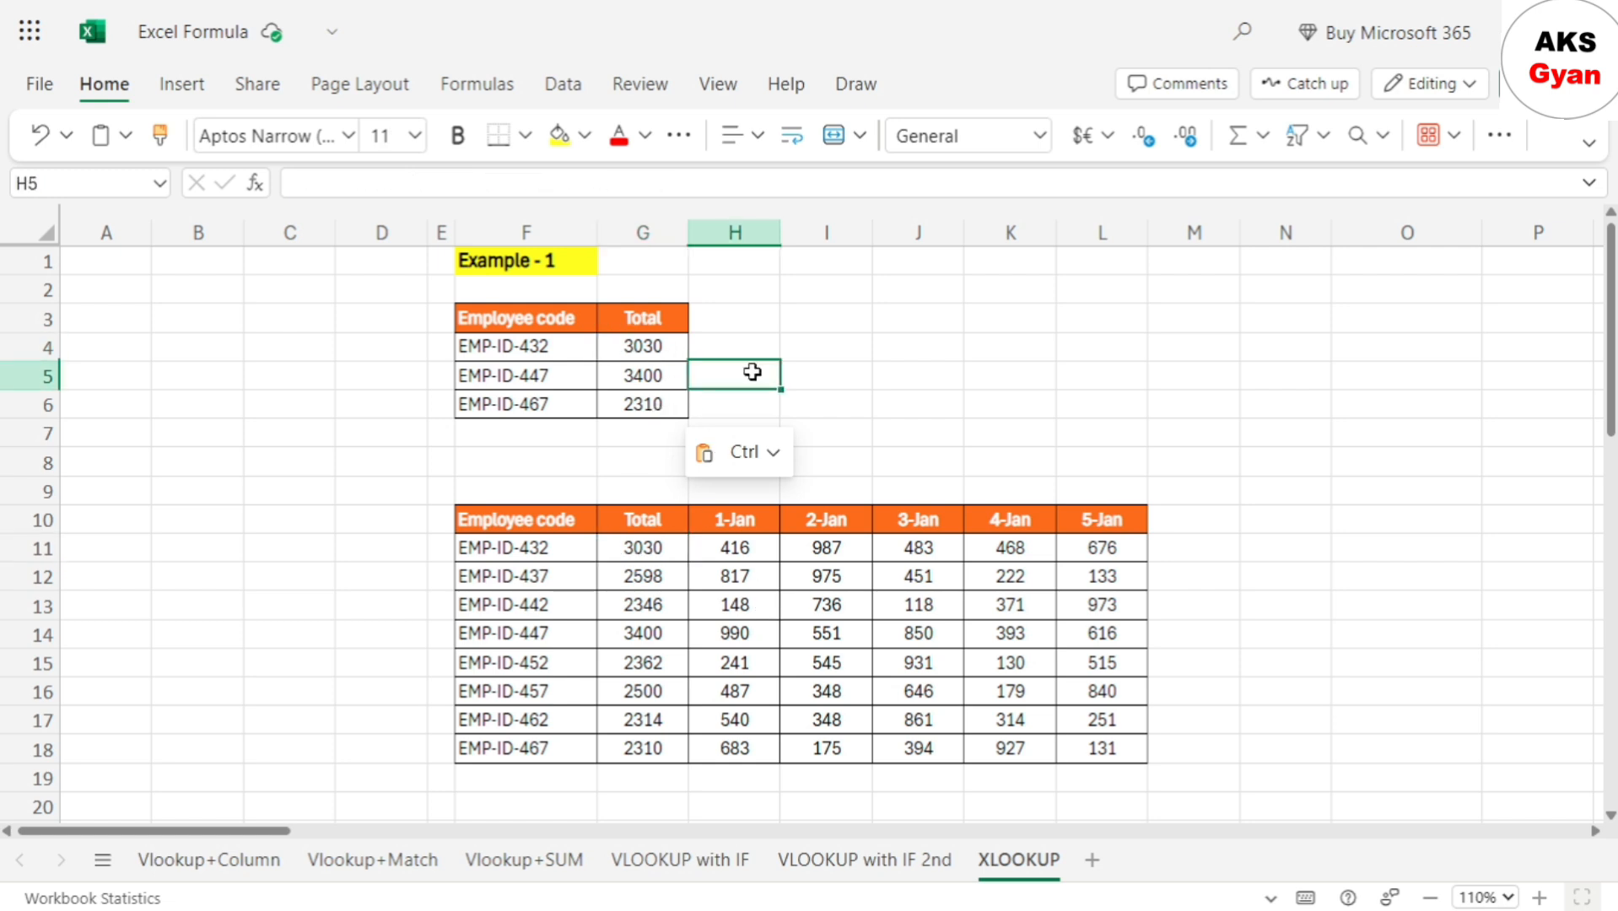
Copy the source table's Total column, G10:G18, into column E before the Employee code column, starting at E10
{"action": "key", "text": "ctrl+z"}
{"action": "left_click_drag", "start_coordinate": [643, 518], "coordinate": [651, 751]}
{"action": "key", "text": "ctrl+c"}
{"action": "key", "text": "Left"}
{"action": "key", "text": "Left"}
{"action": "key", "text": "Left"}
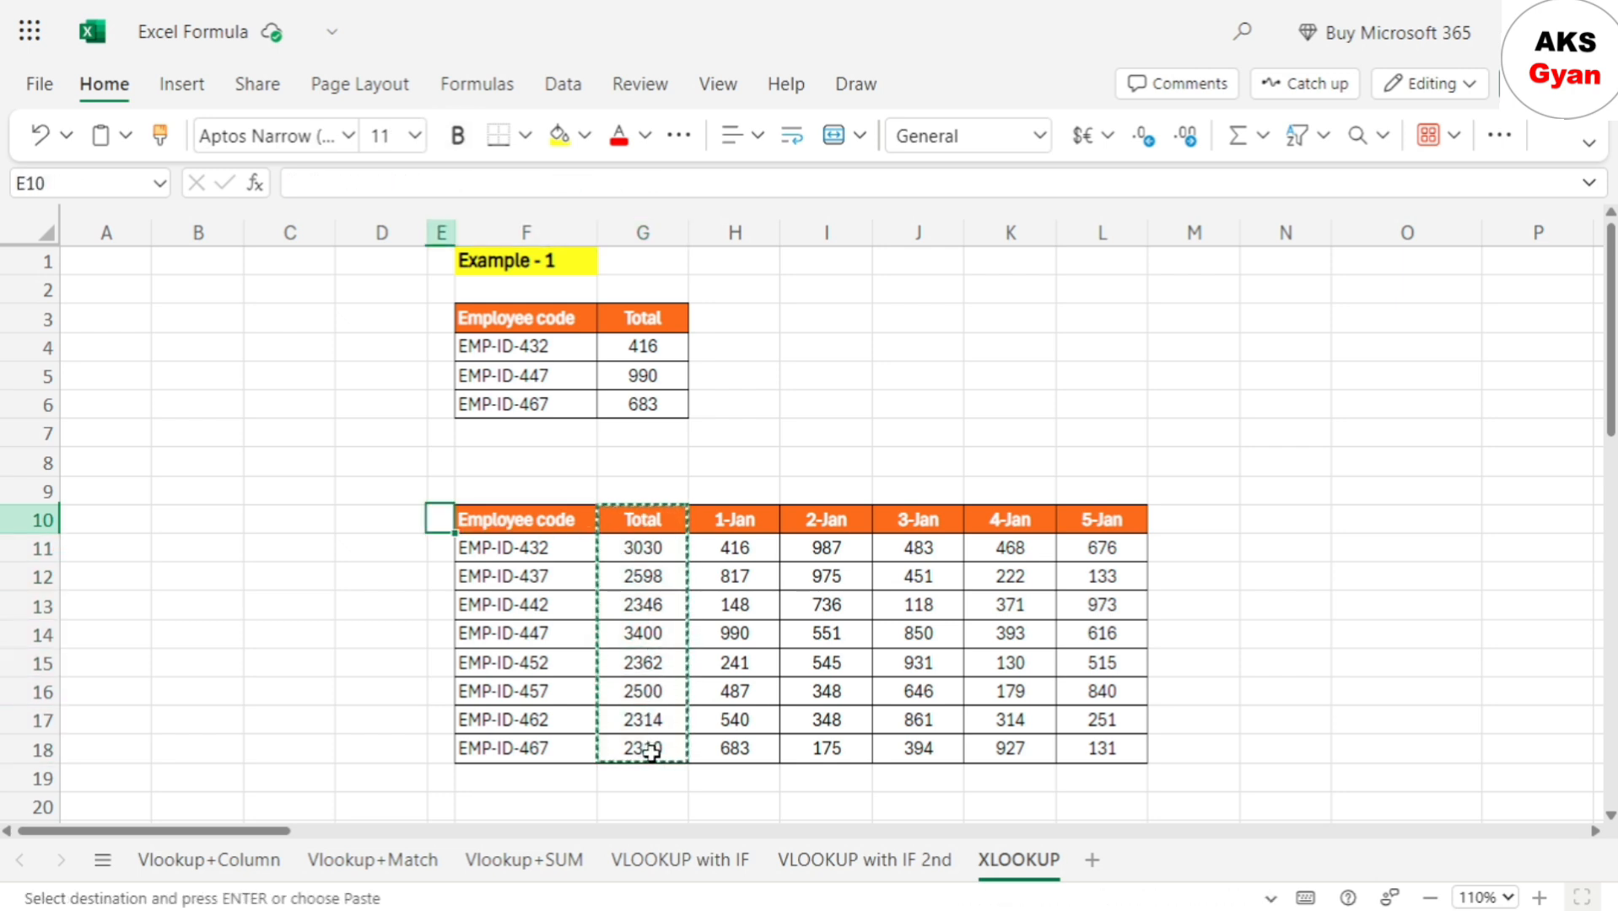
{"action": "key", "text": "Right"}
{"action": "key", "text": "ctrl+v"}
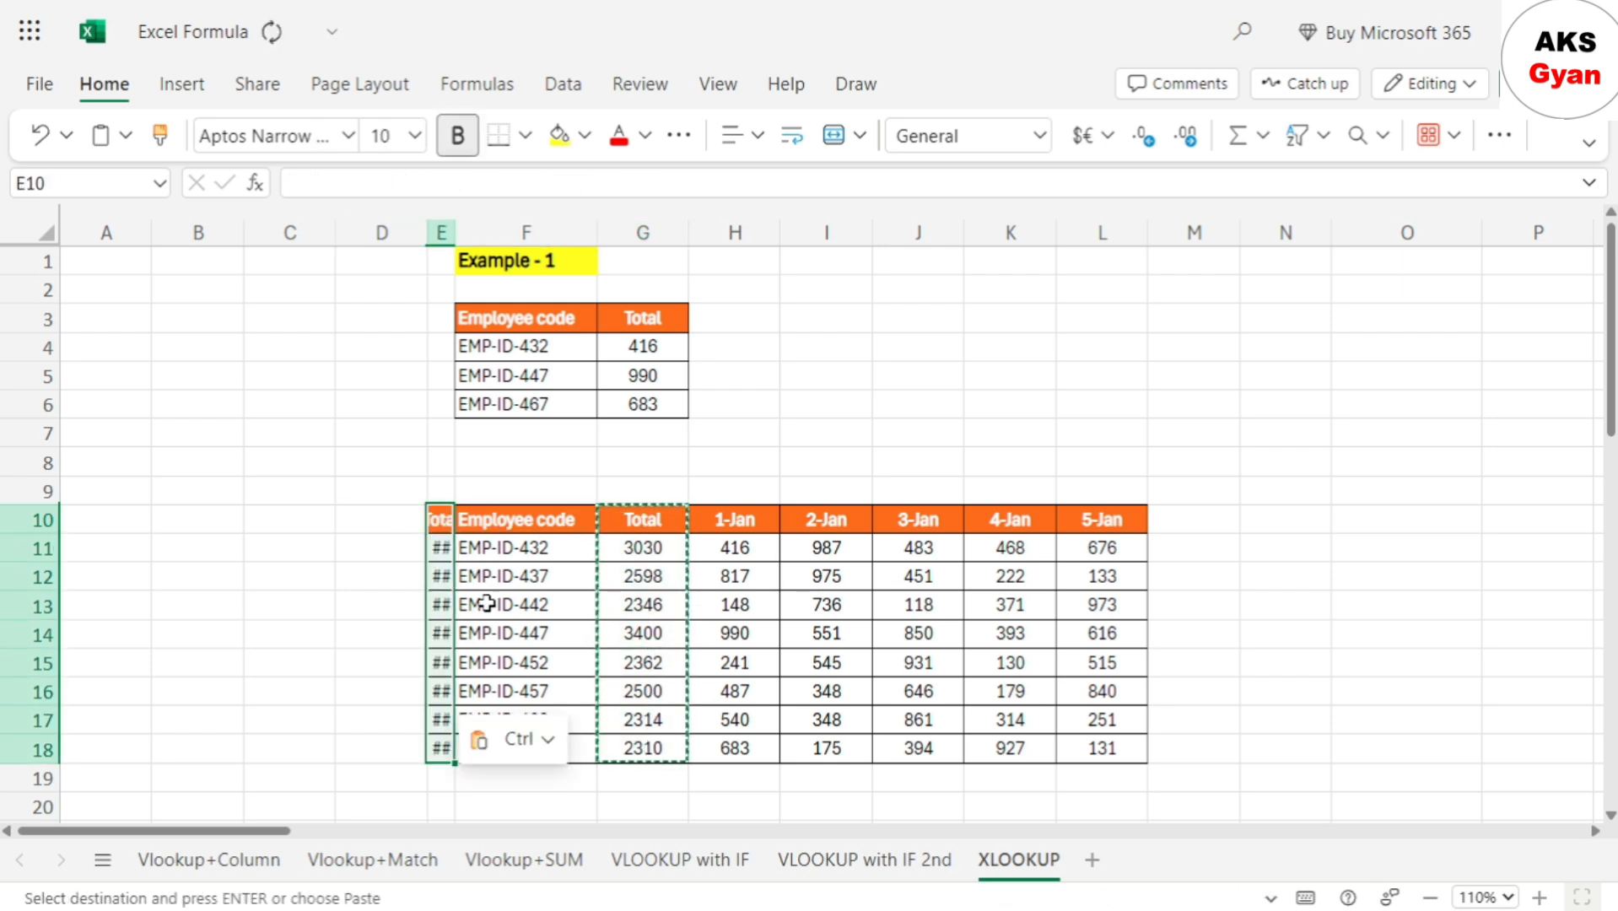
Widen column E so that the pasted Total values fit
{"action": "left_click", "coordinate": [523, 232]}
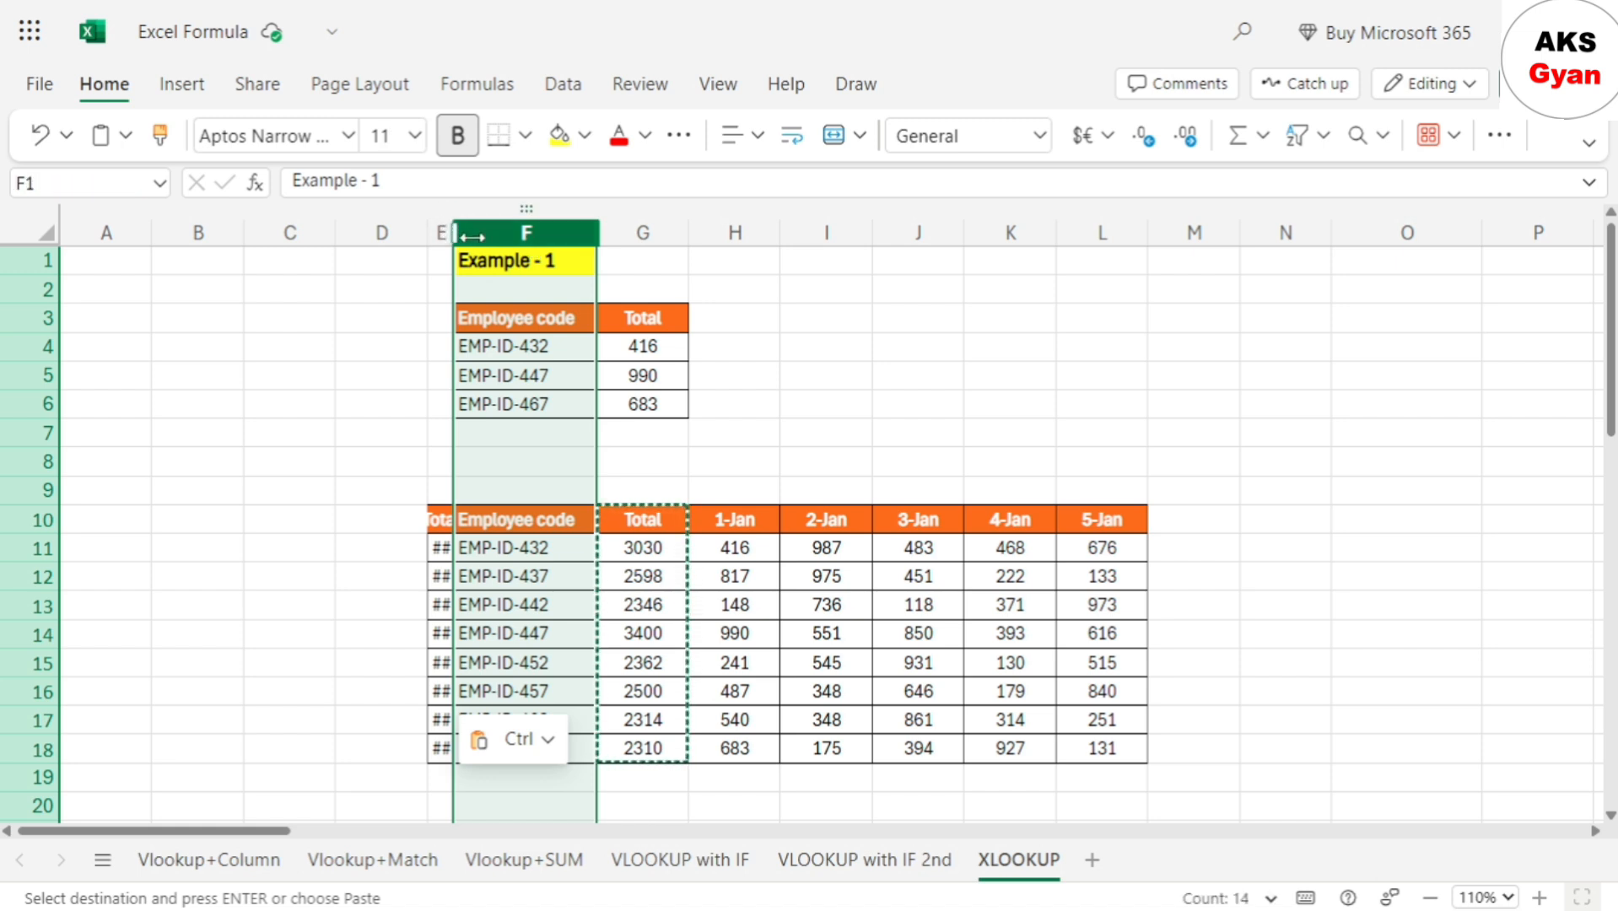
{"action": "left_click_drag", "start_coordinate": [443, 232], "coordinate": [523, 245]}
{"action": "left_click", "coordinate": [592, 516]}
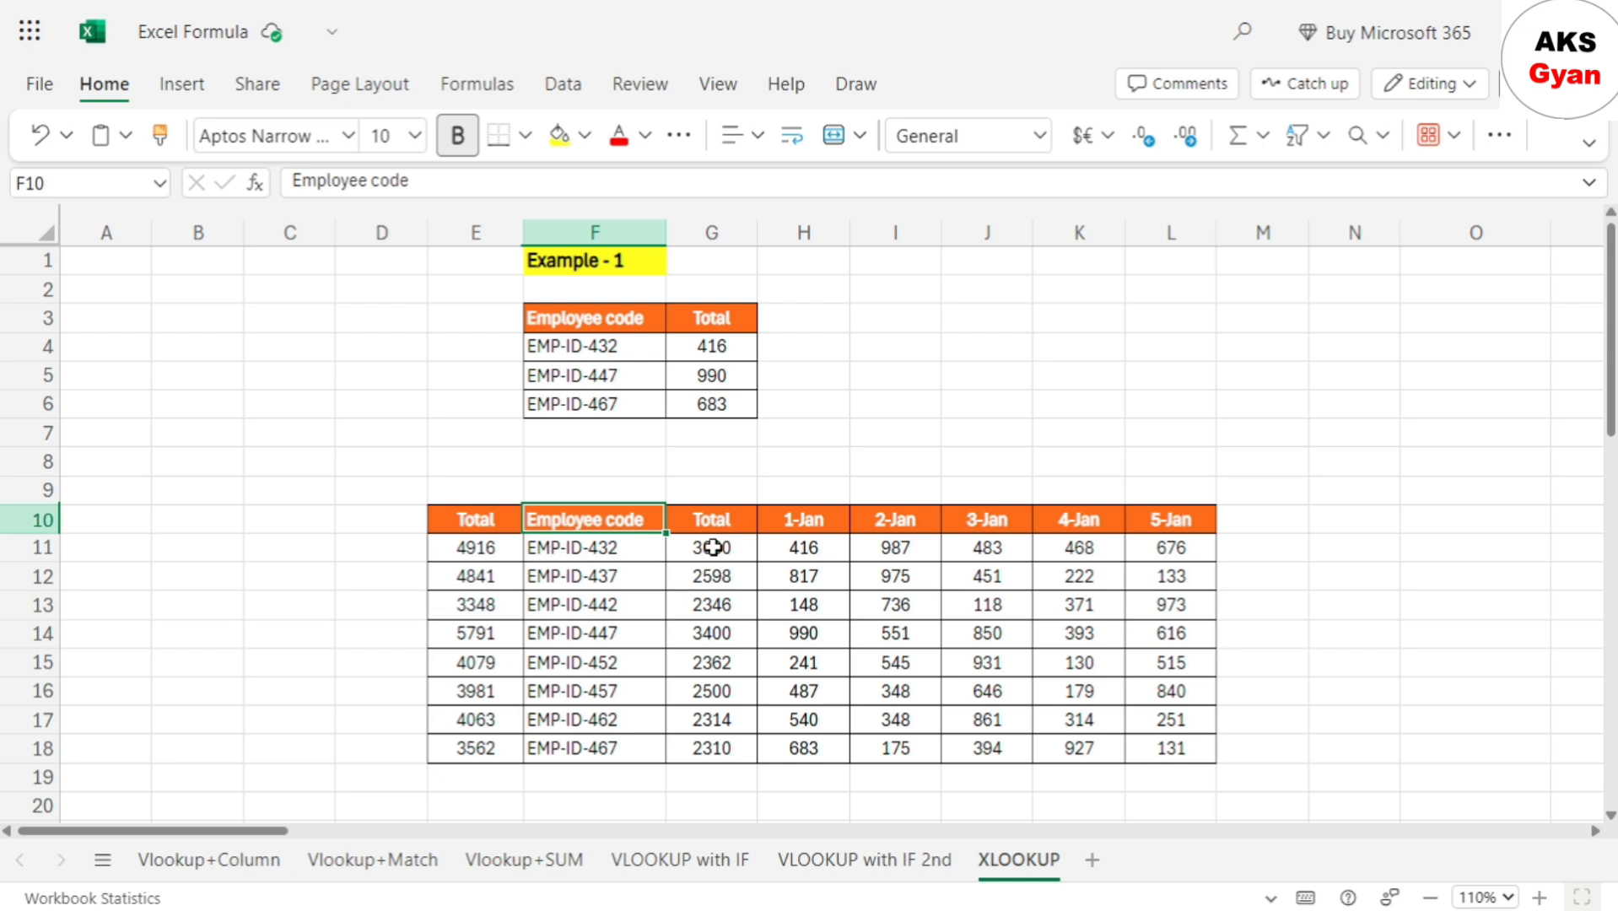
{"action": "left_click", "coordinate": [475, 541]}
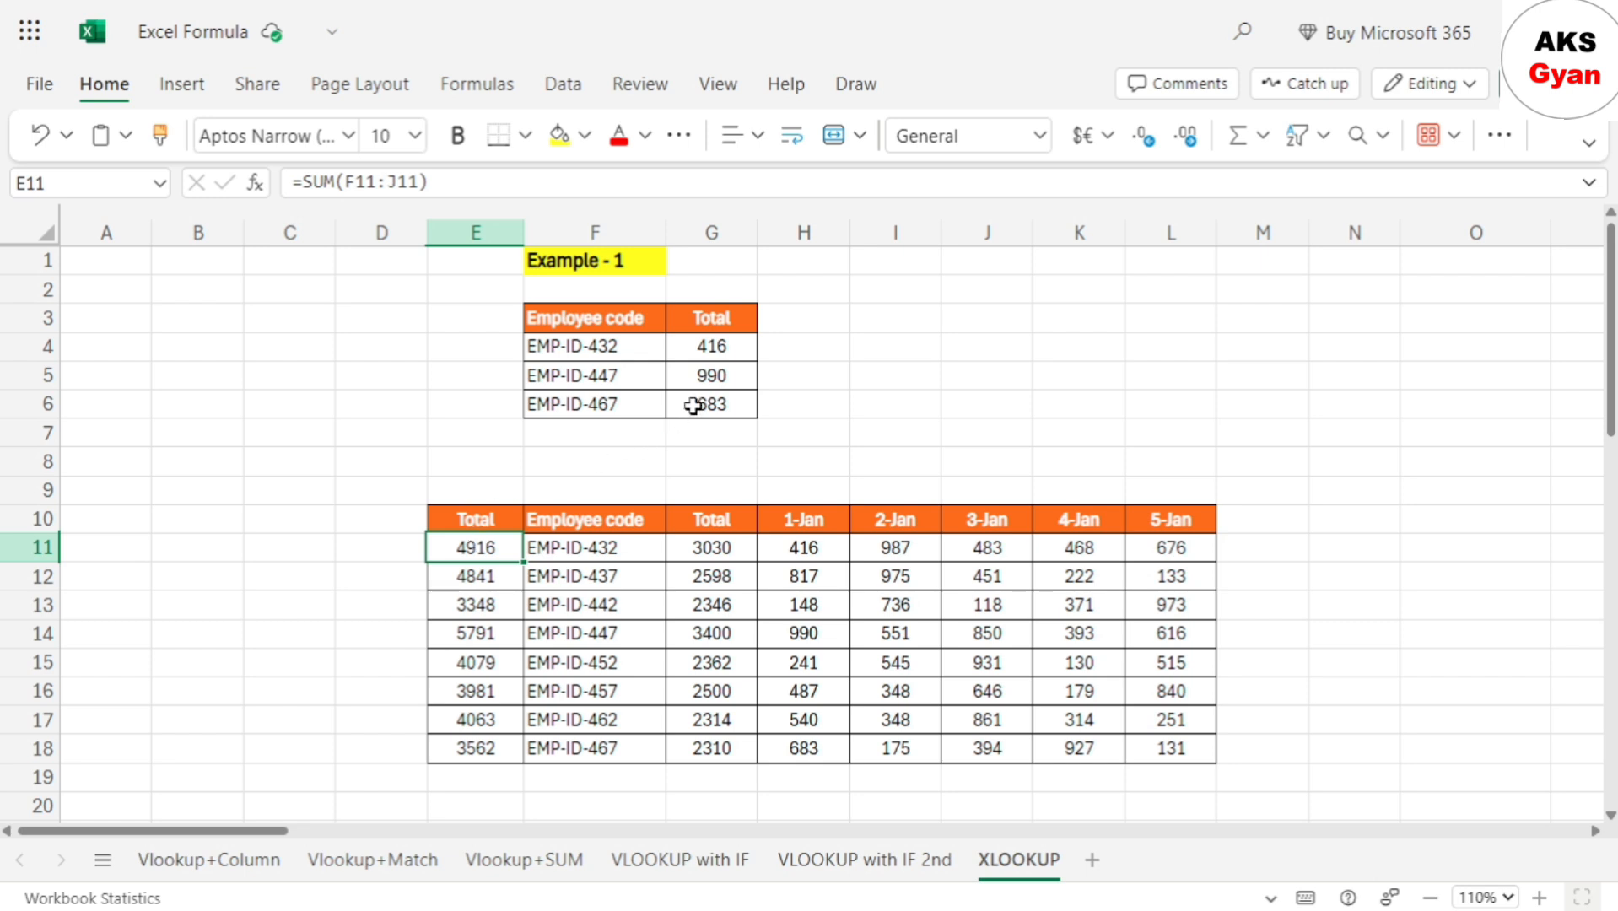
Replace the return array of the XLOOKUP formula in G4 with $E$11:$E$18
{"action": "left_click", "coordinate": [721, 349]}
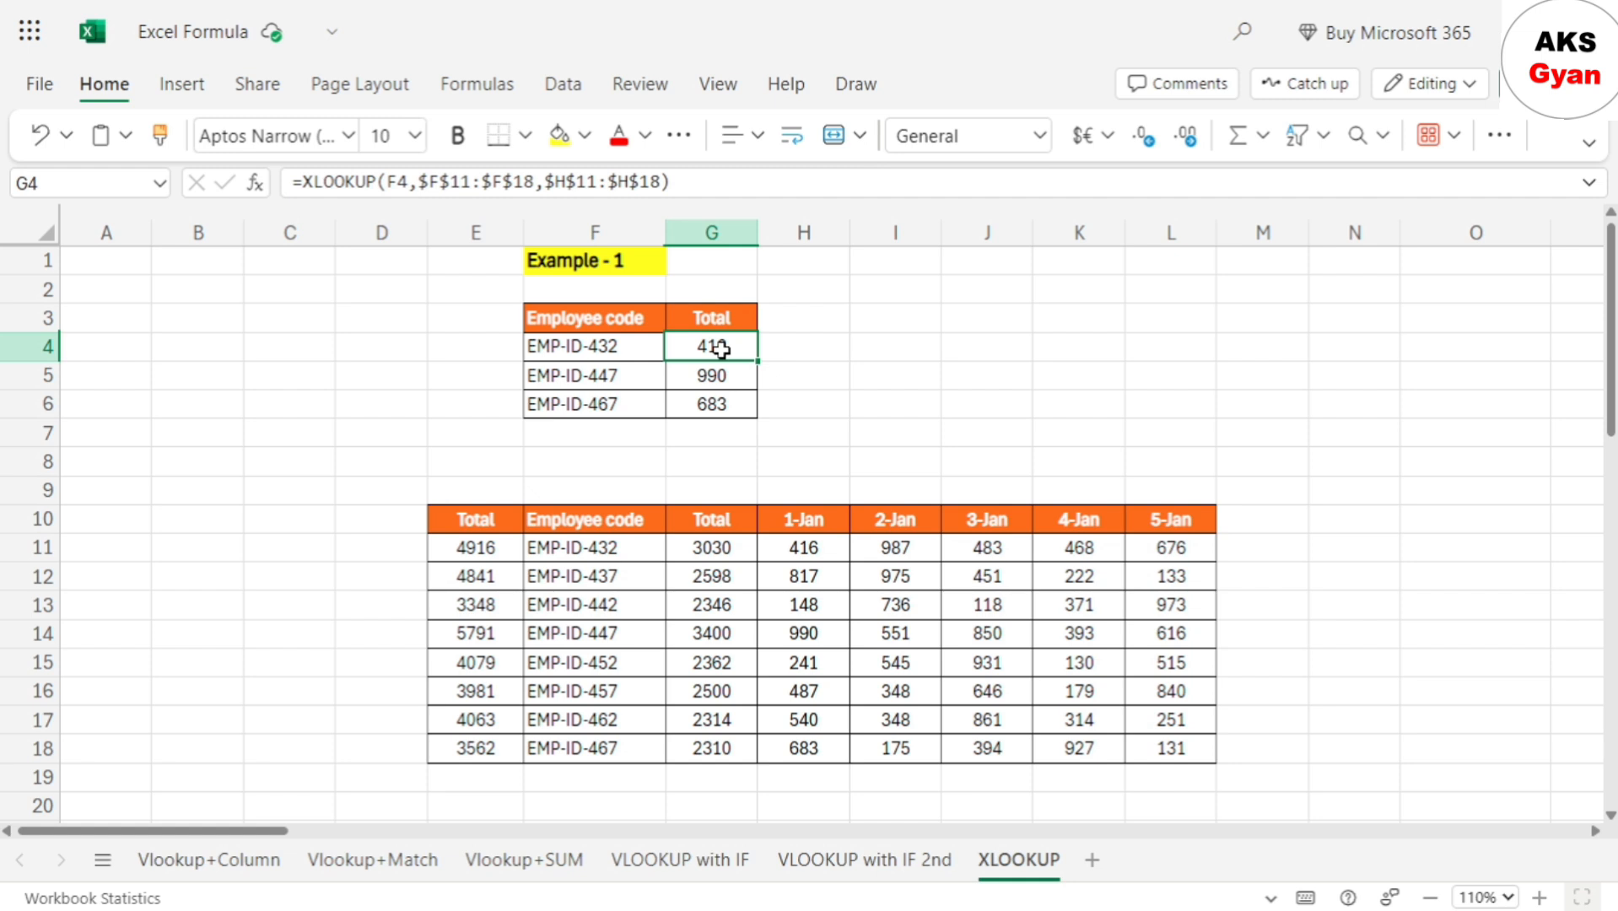
{"action": "key", "text": "F2"}
{"action": "key", "text": "BackSpace"}
{"action": "key", "text": "BackSpace"}
{"action": "key", "text": "BackSpace"}
{"action": "key", "text": "BackSpace"}
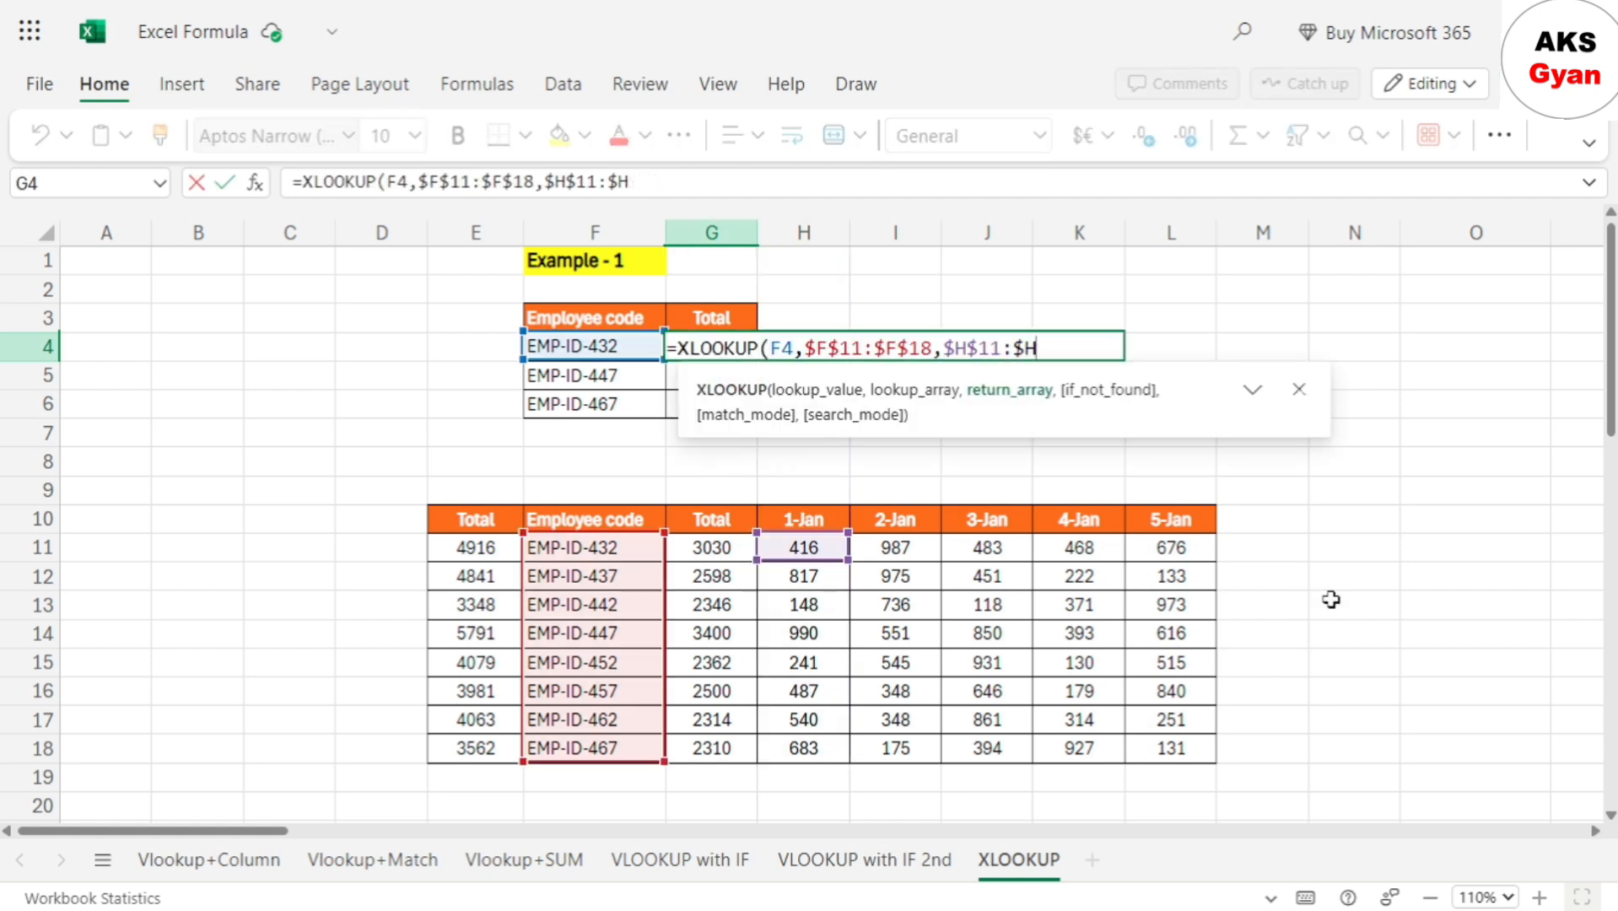
{"action": "key", "text": "BackSpace"}
{"action": "key", "text": "BackSpace"}
{"action": "key", "text": "BackSpace"}
{"action": "key", "text": "BackSpace"}
{"action": "key", "text": "BackSpace"}
{"action": "key", "text": "BackSpace"}
{"action": "key", "text": "BackSpace"}
{"action": "key", "text": "BackSpace"}
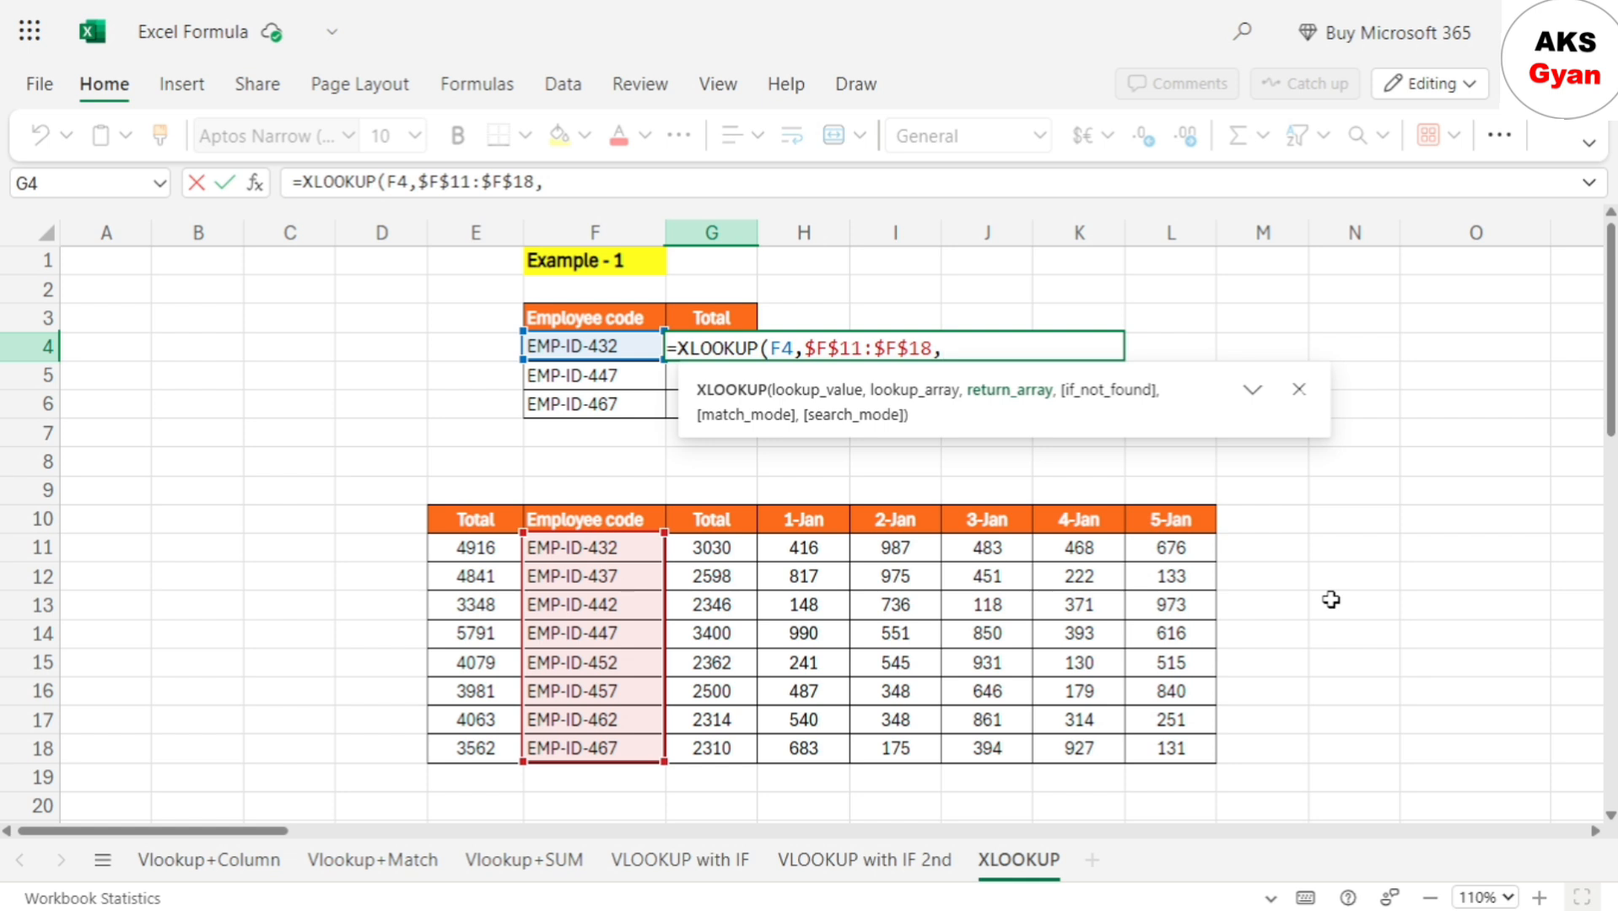
{"action": "left_click_drag", "start_coordinate": [455, 552], "coordinate": [458, 738]}
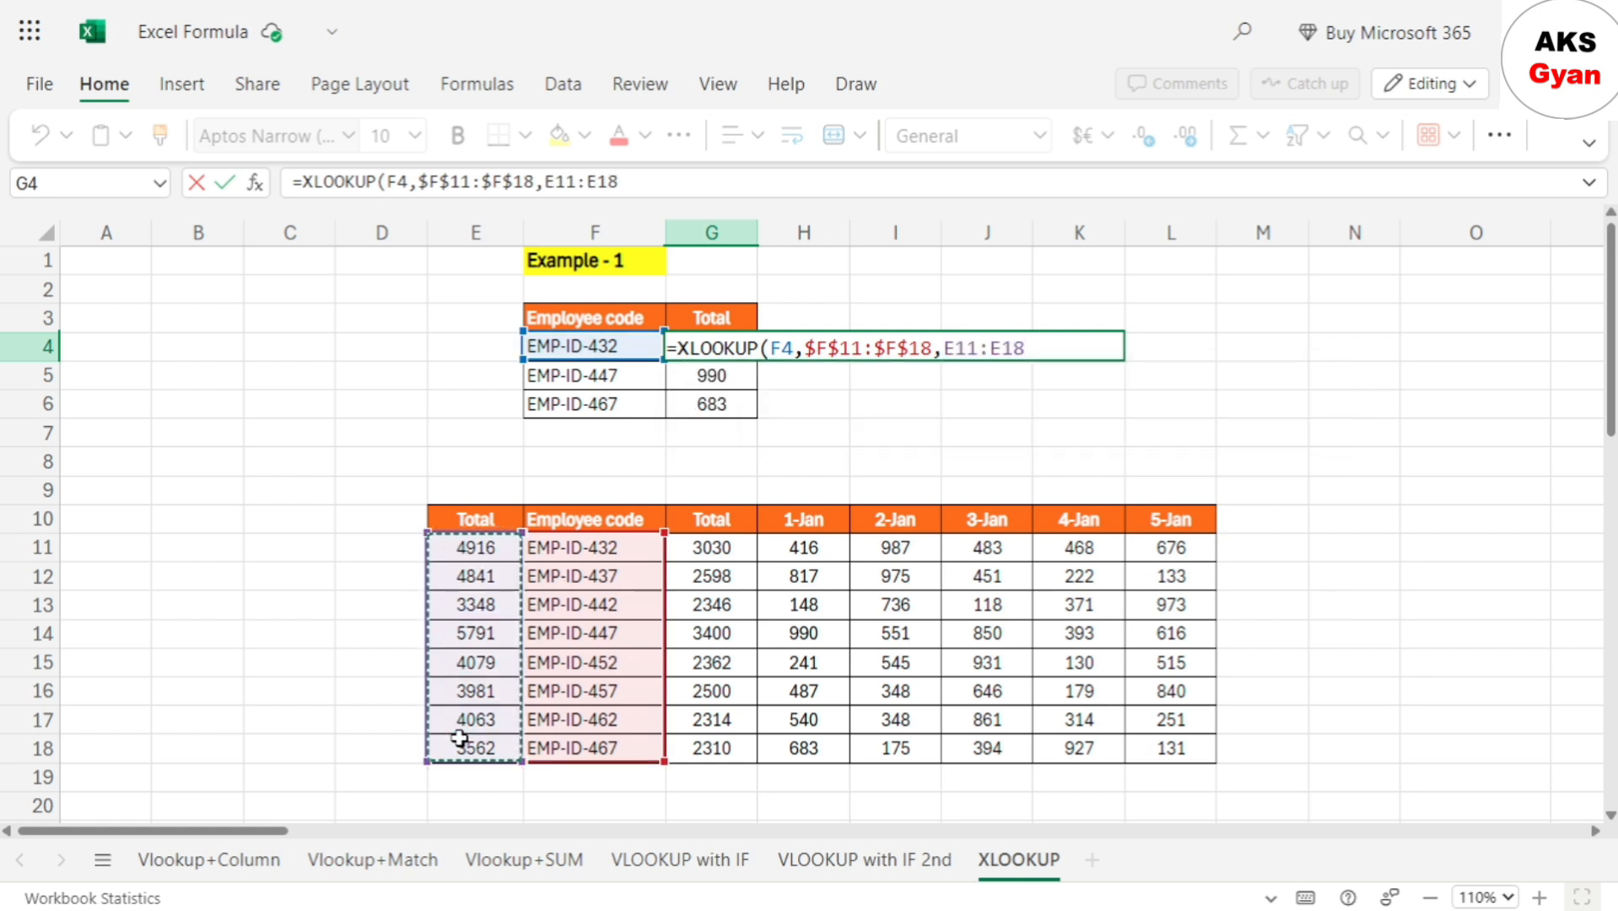
{"action": "key", "text": "F4"}
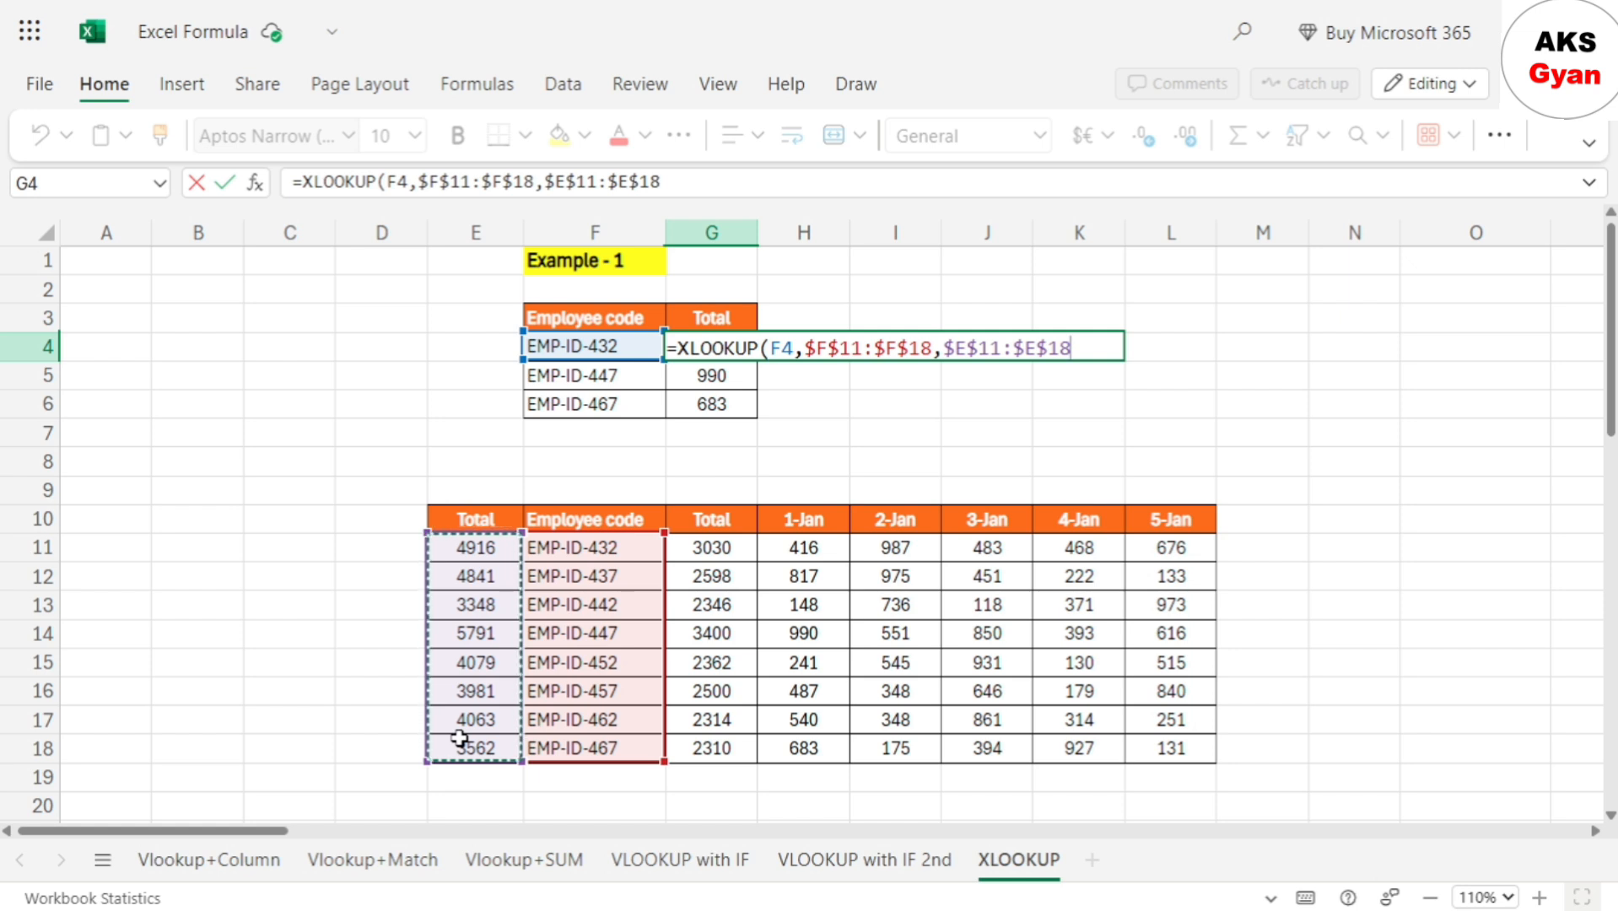
{"action": "type", "text": ")"}
{"action": "key", "text": "Return"}
Apply the updated G4 XLOOKUP formula to G5 and G6
{"action": "key", "text": "Up"}
{"action": "key", "text": "shift+Down"}
{"action": "key", "text": "shift+Down"}
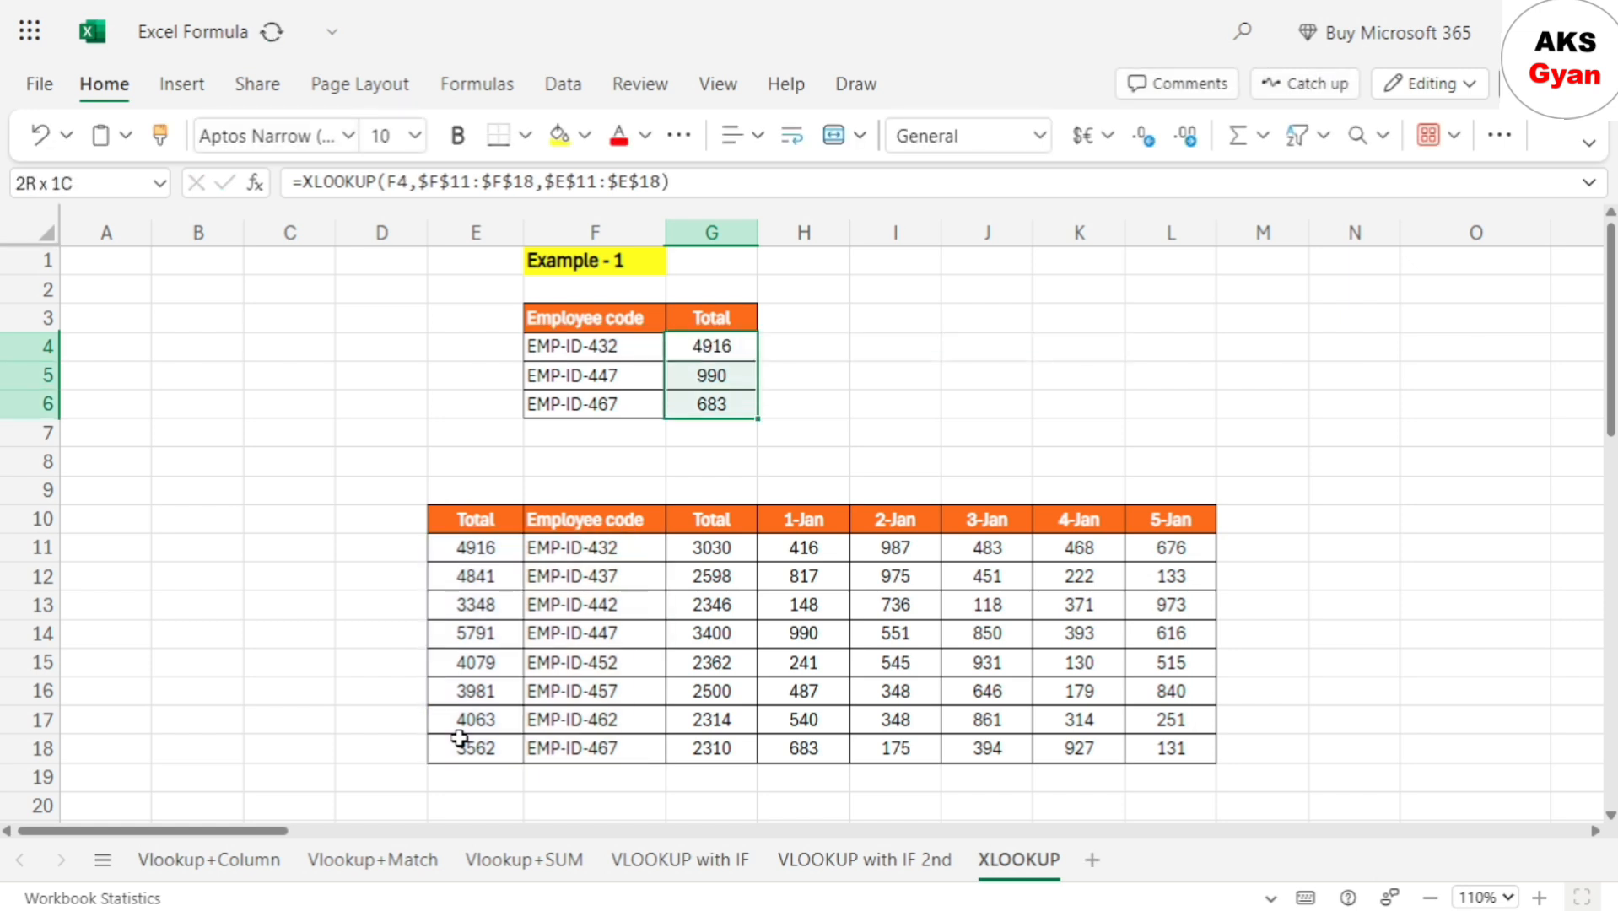
{"action": "key", "text": "ctrl+d"}
{"action": "key", "text": "Escape"}
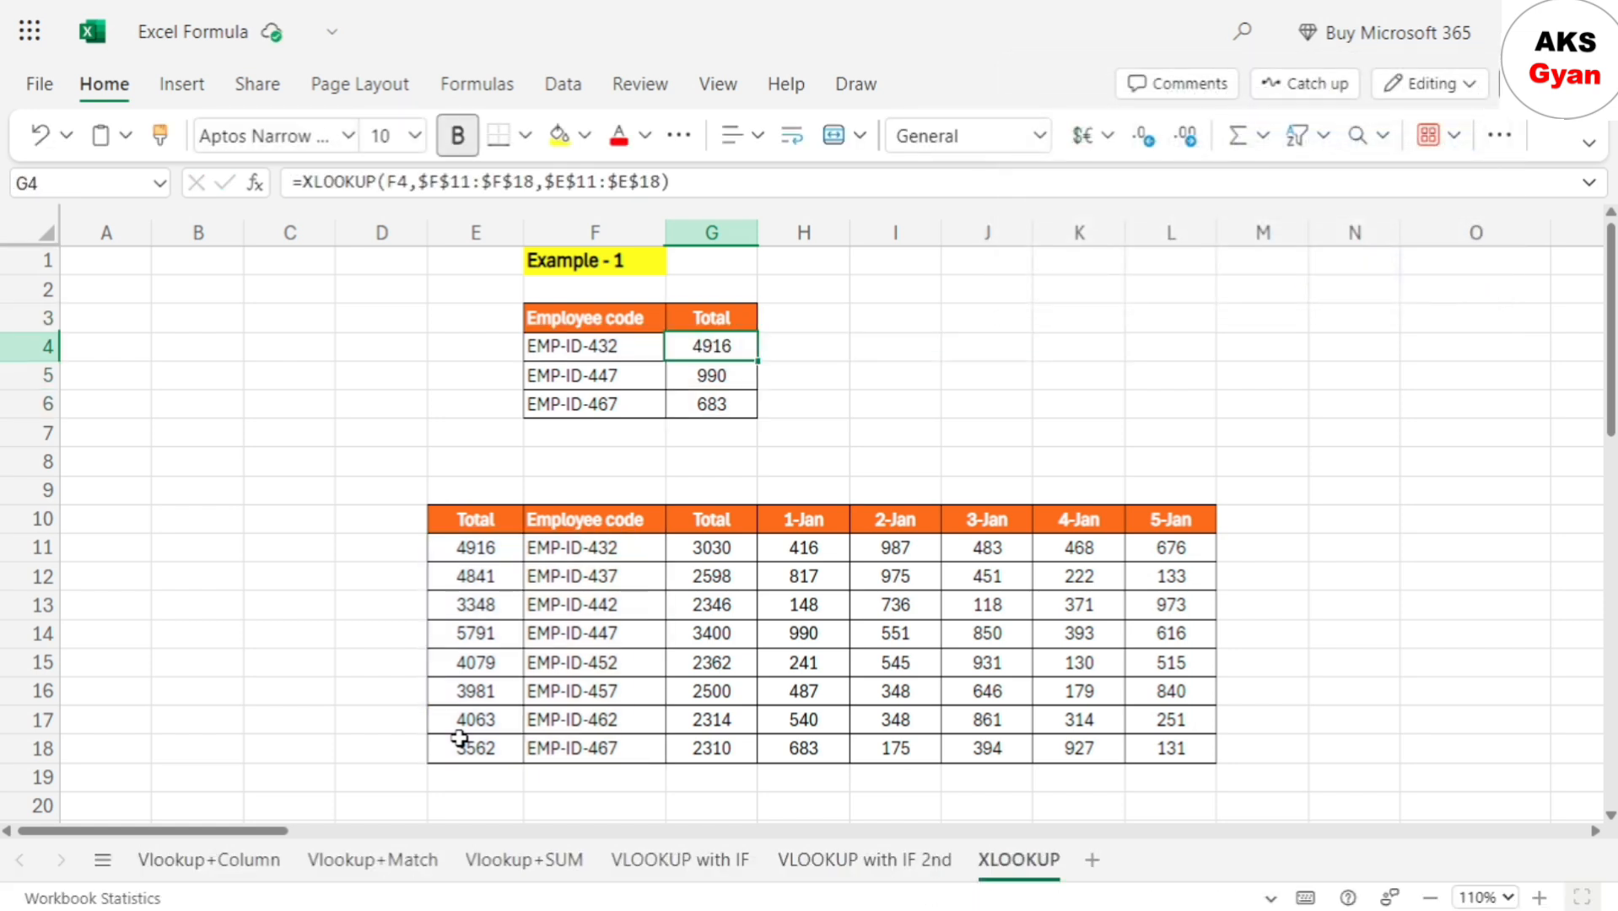
{"action": "key", "text": "ctrl+c"}
{"action": "key", "text": "ctrl+v"}
{"action": "key", "text": "Down"}
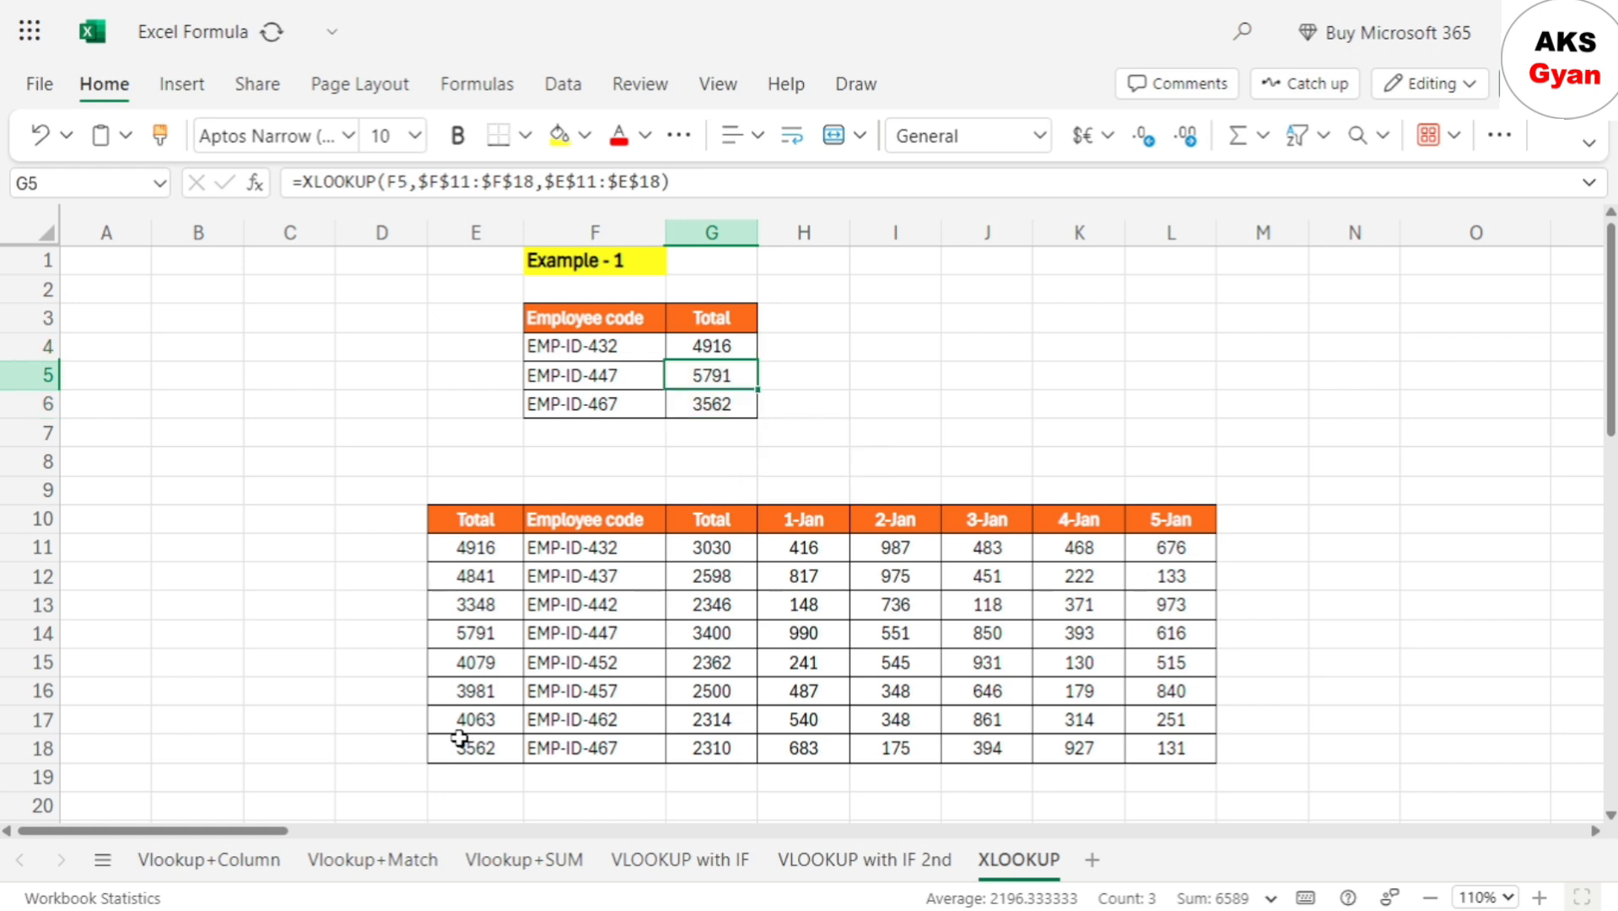
{"action": "left_click", "coordinate": [482, 557]}
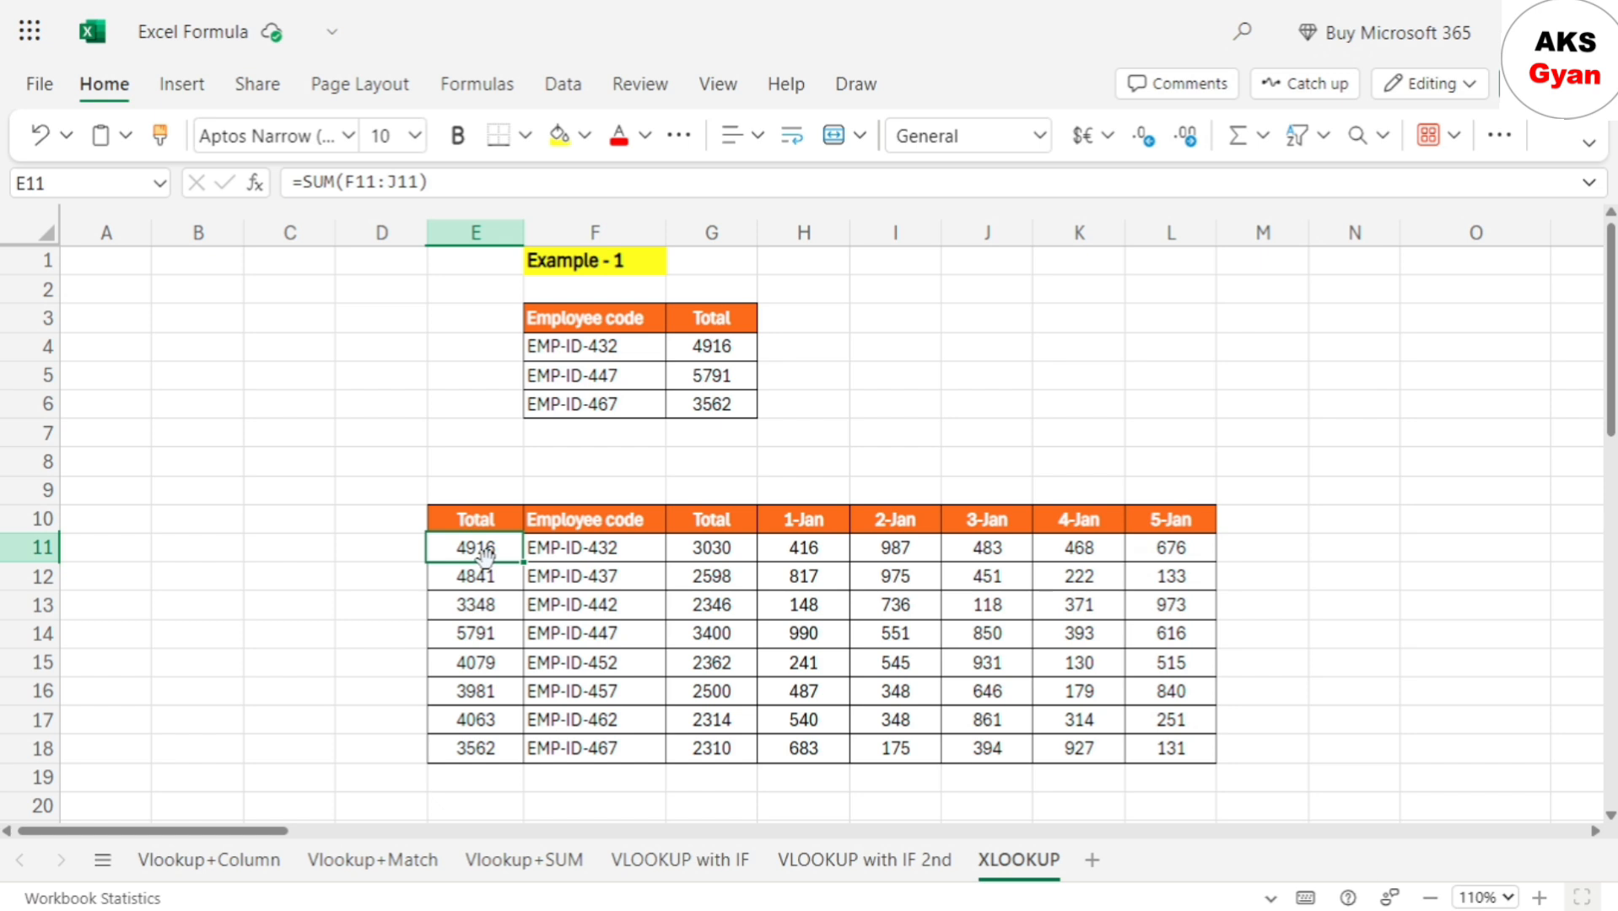
Go to the Example - 2 tables and examine the source data from Employee code through 5-Jan
{"action": "left_click", "coordinate": [784, 351]}
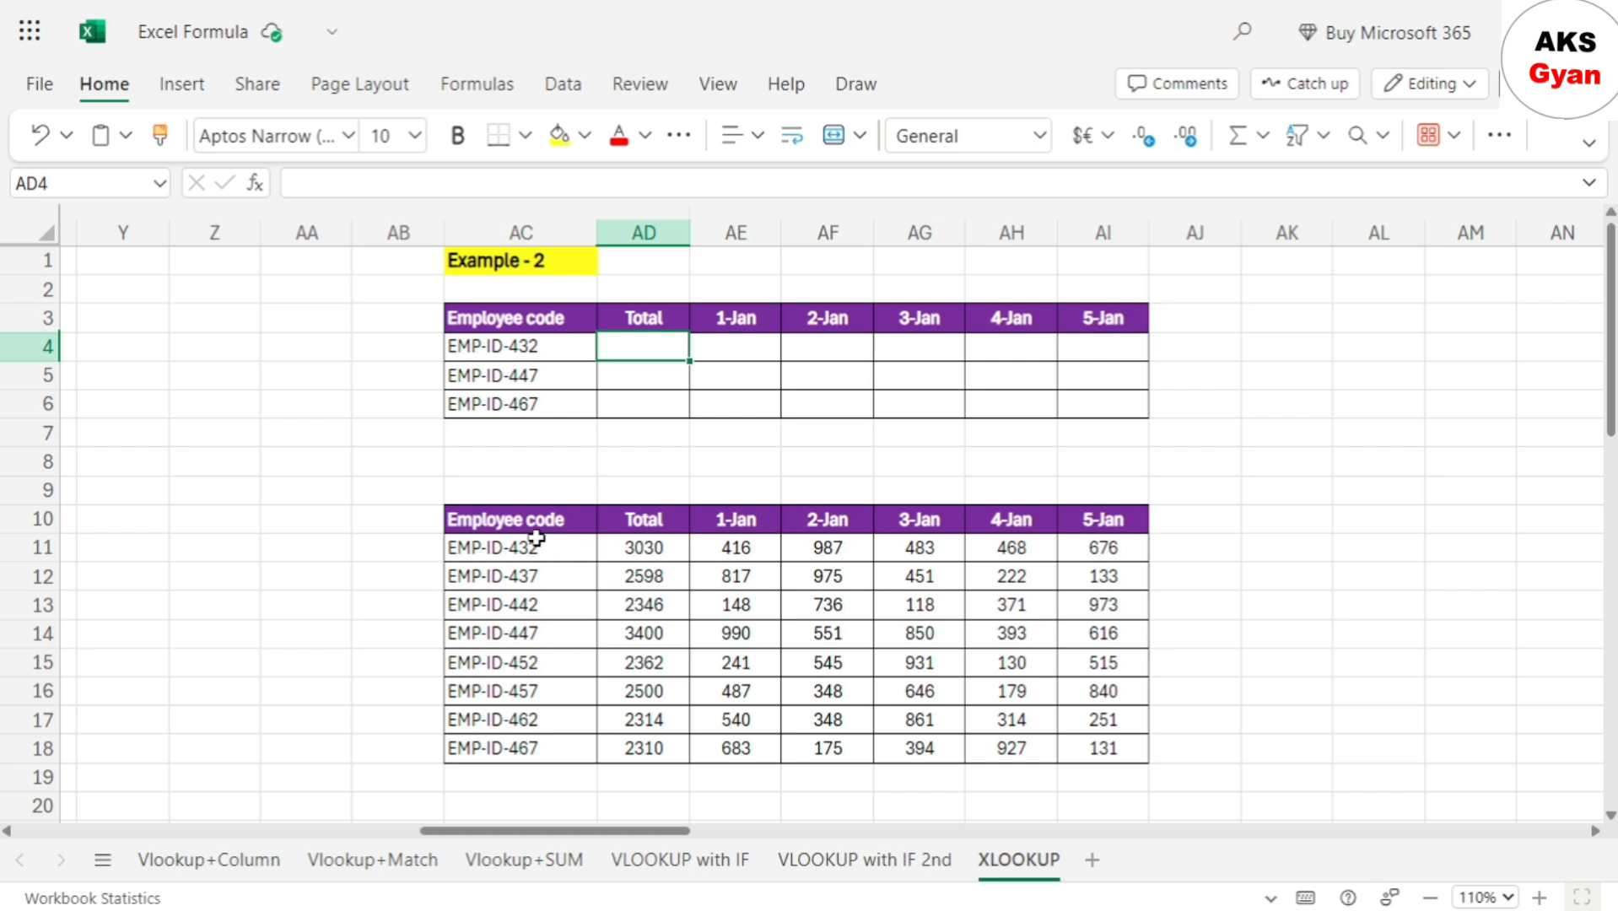
{"action": "left_click_drag", "start_coordinate": [533, 543], "coordinate": [1065, 766]}
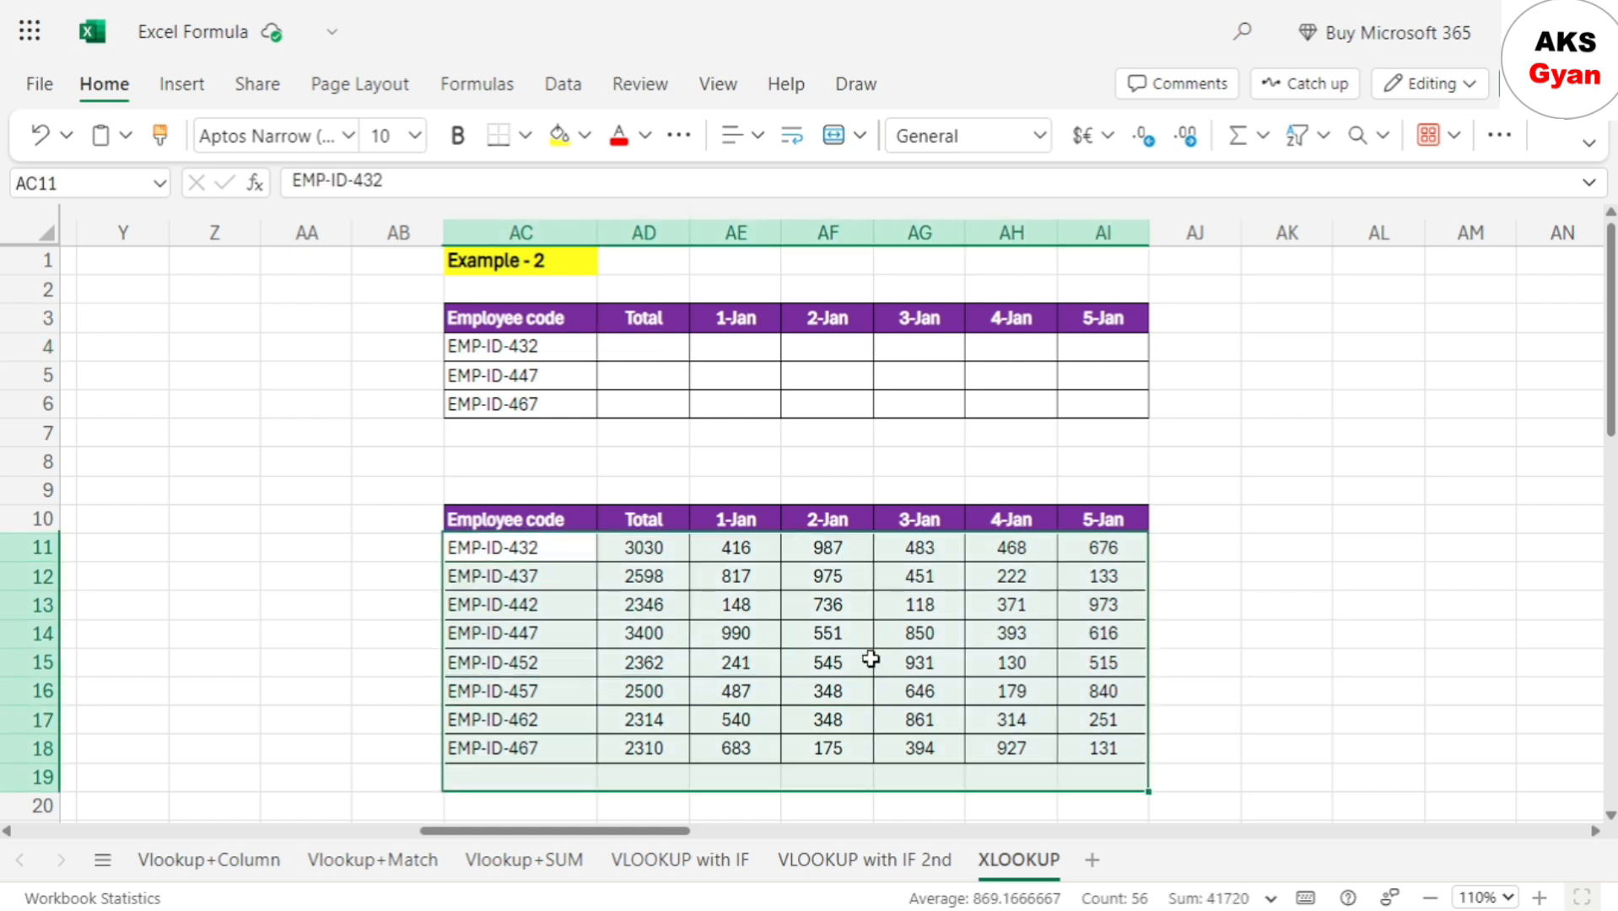
{"action": "left_click", "coordinate": [869, 658]}
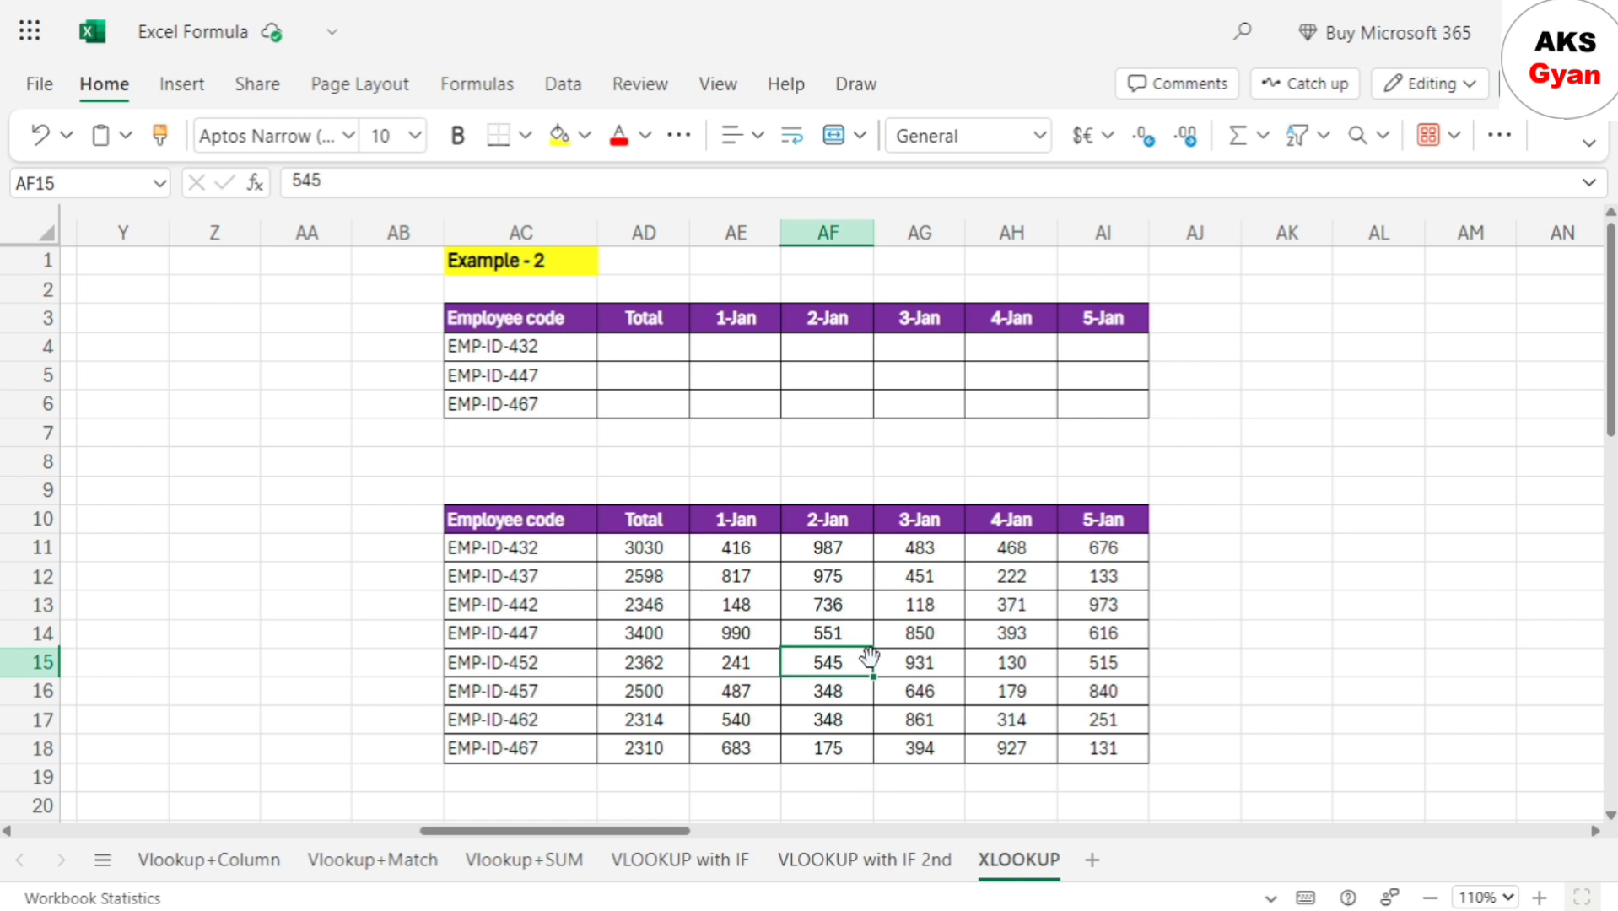
Examine the empty Example - 2 results table in AC3:AI6, including its Total and date columns
{"action": "left_click_drag", "start_coordinate": [544, 319], "coordinate": [1079, 402]}
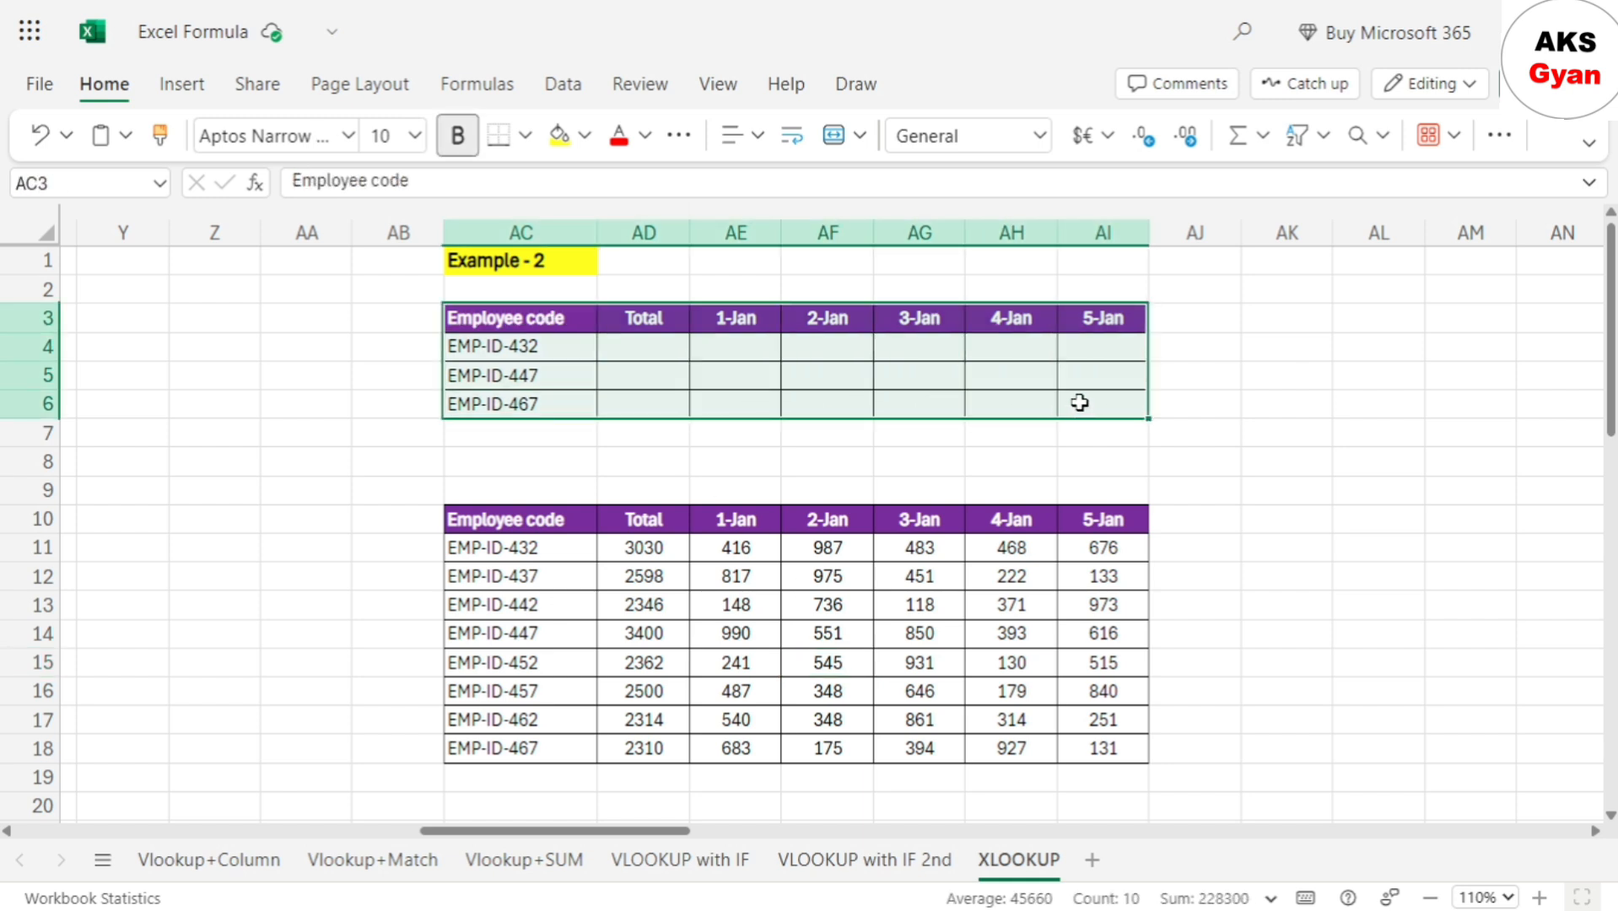
{"action": "left_click", "coordinate": [613, 376]}
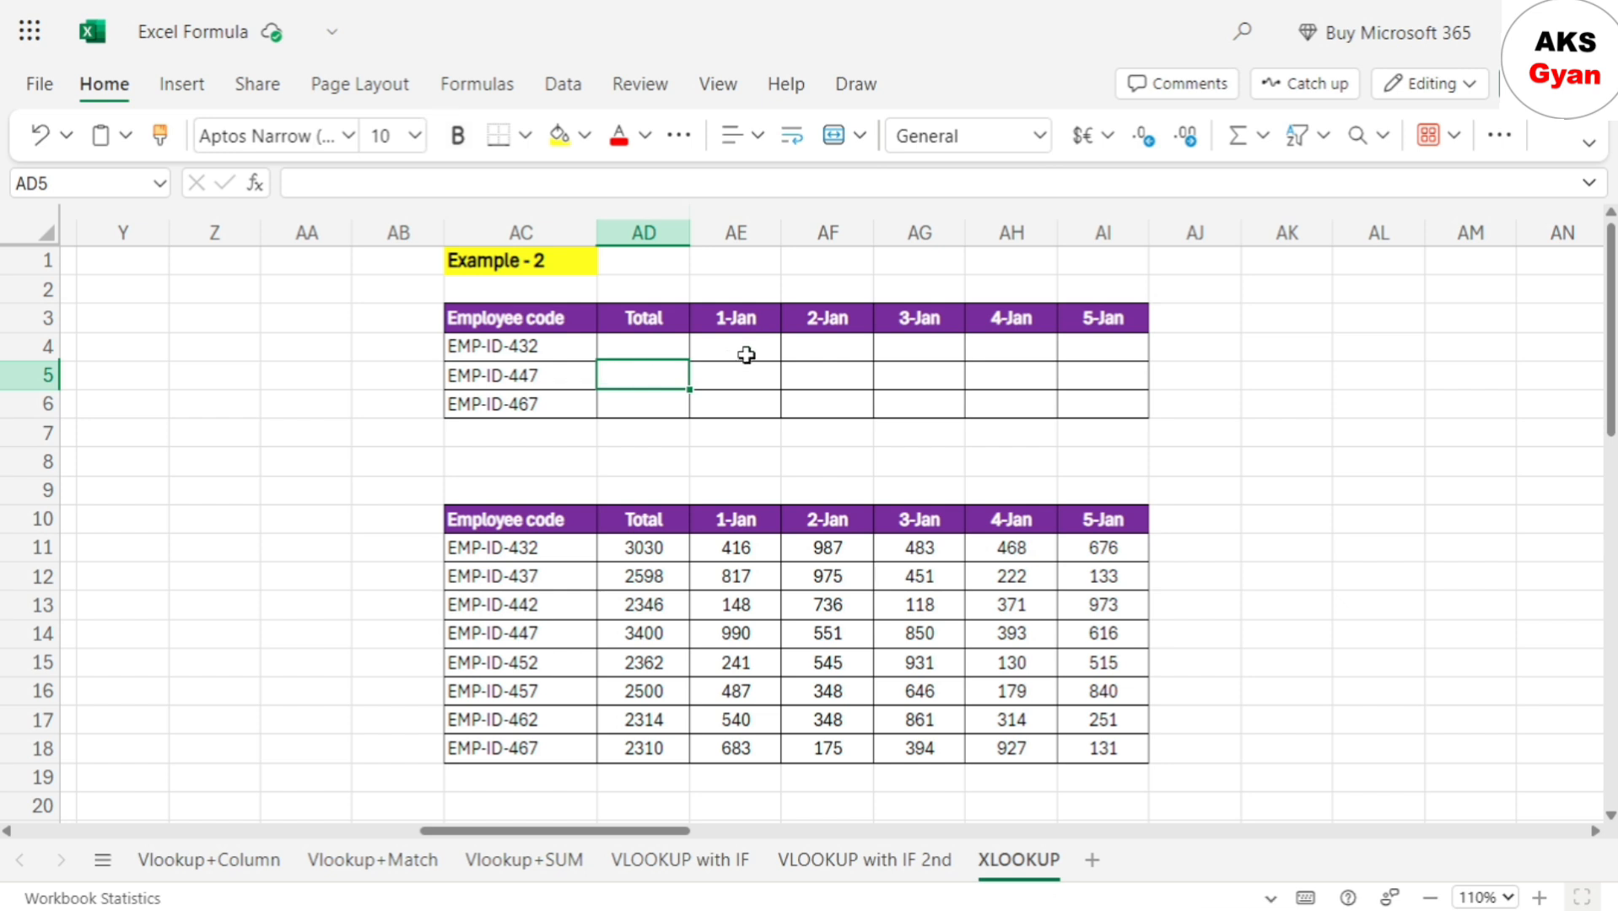
{"action": "left_click", "coordinate": [736, 327]}
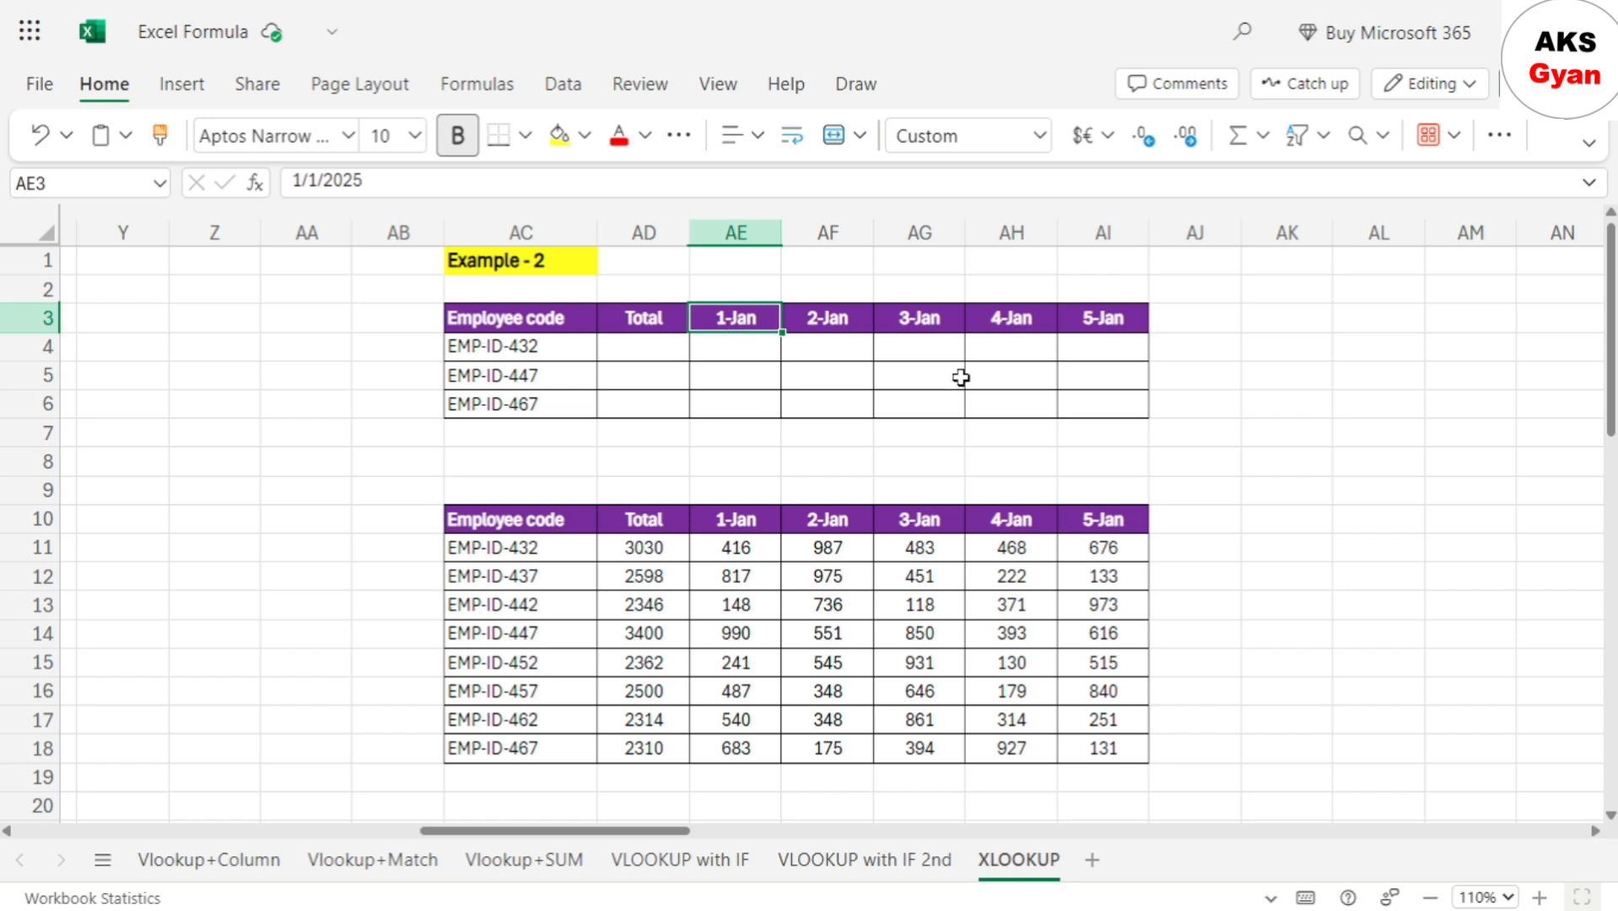
{"action": "left_click", "coordinate": [653, 346]}
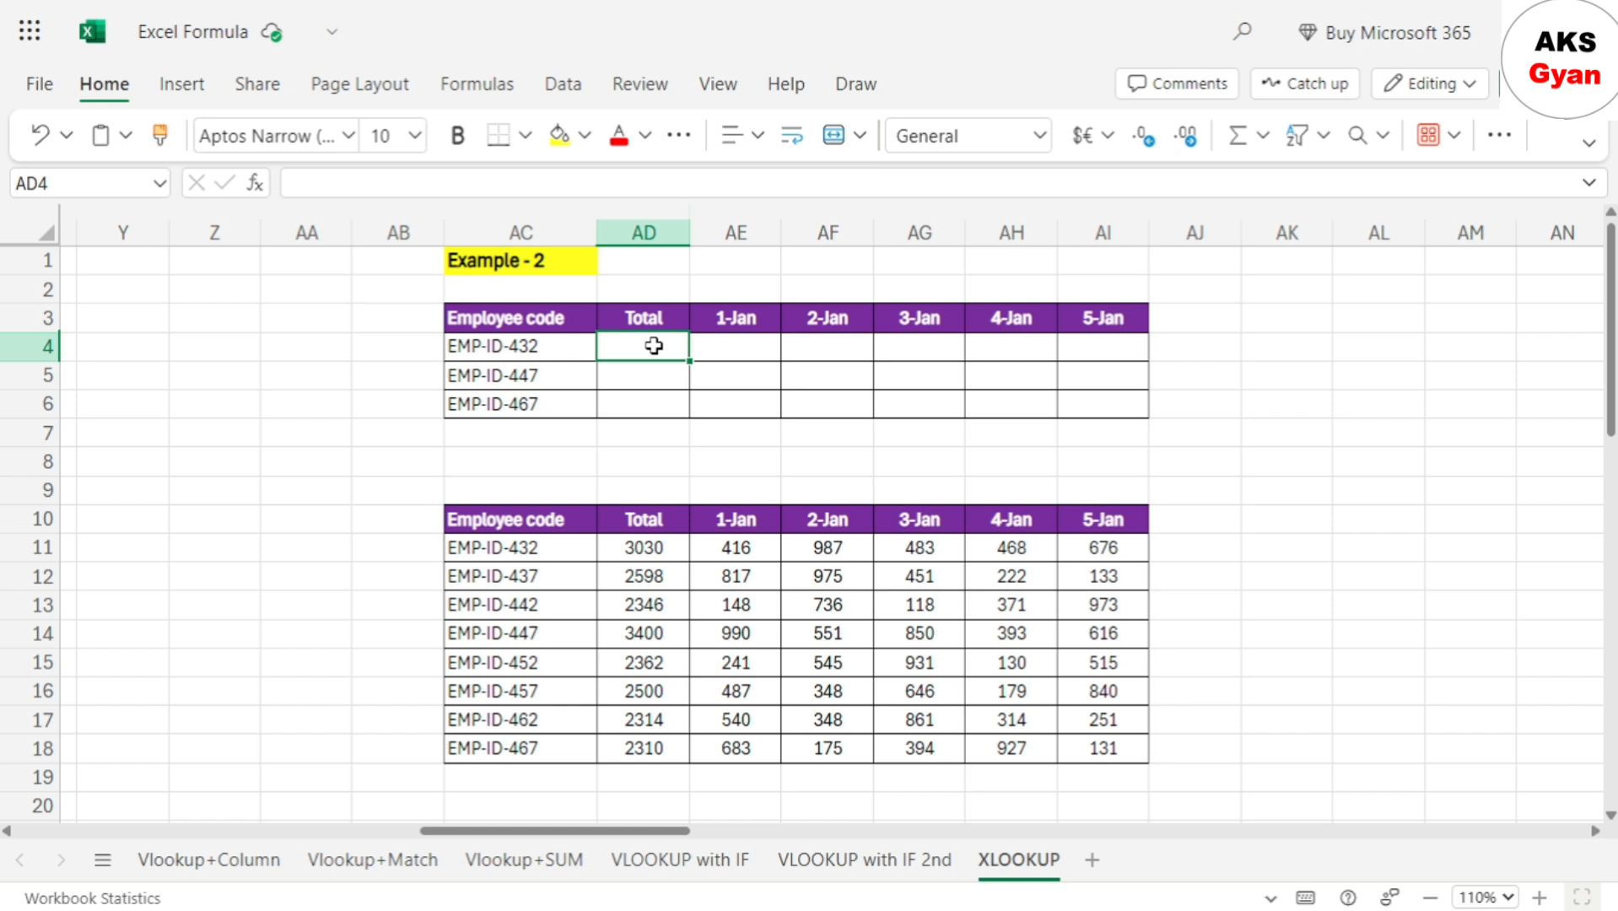
{"action": "left_click", "coordinate": [754, 350]}
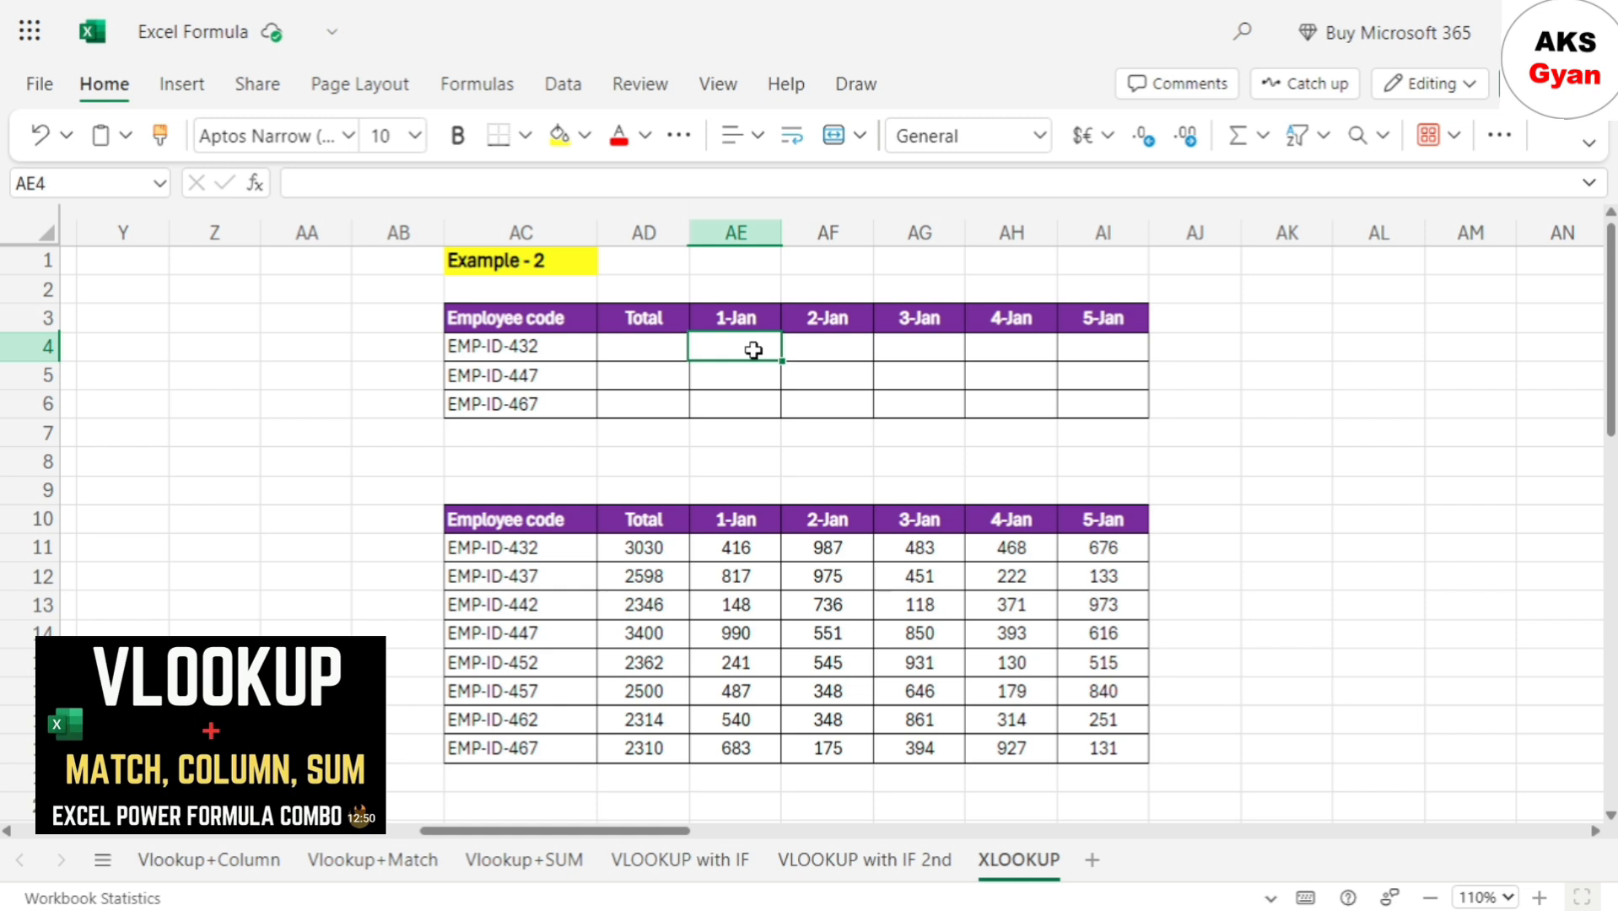
Begin an XLOOKUP formula in AD4 with the column-locked employee code $AC4 as the lookup value
{"action": "left_click", "coordinate": [656, 358]}
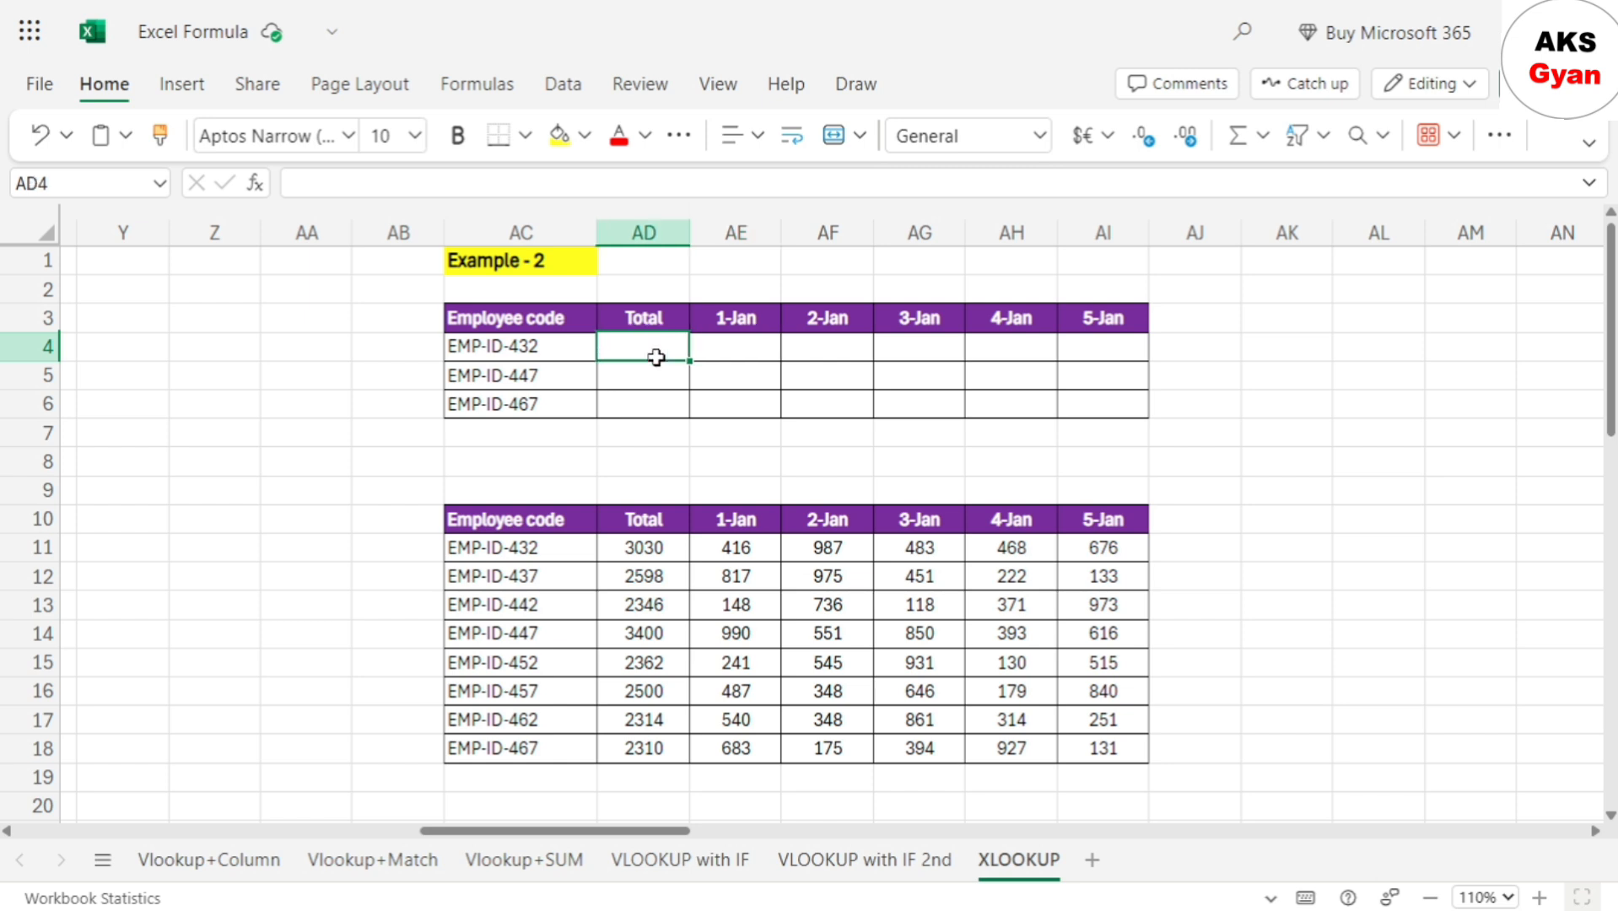
{"action": "type", "text": "=xl"}
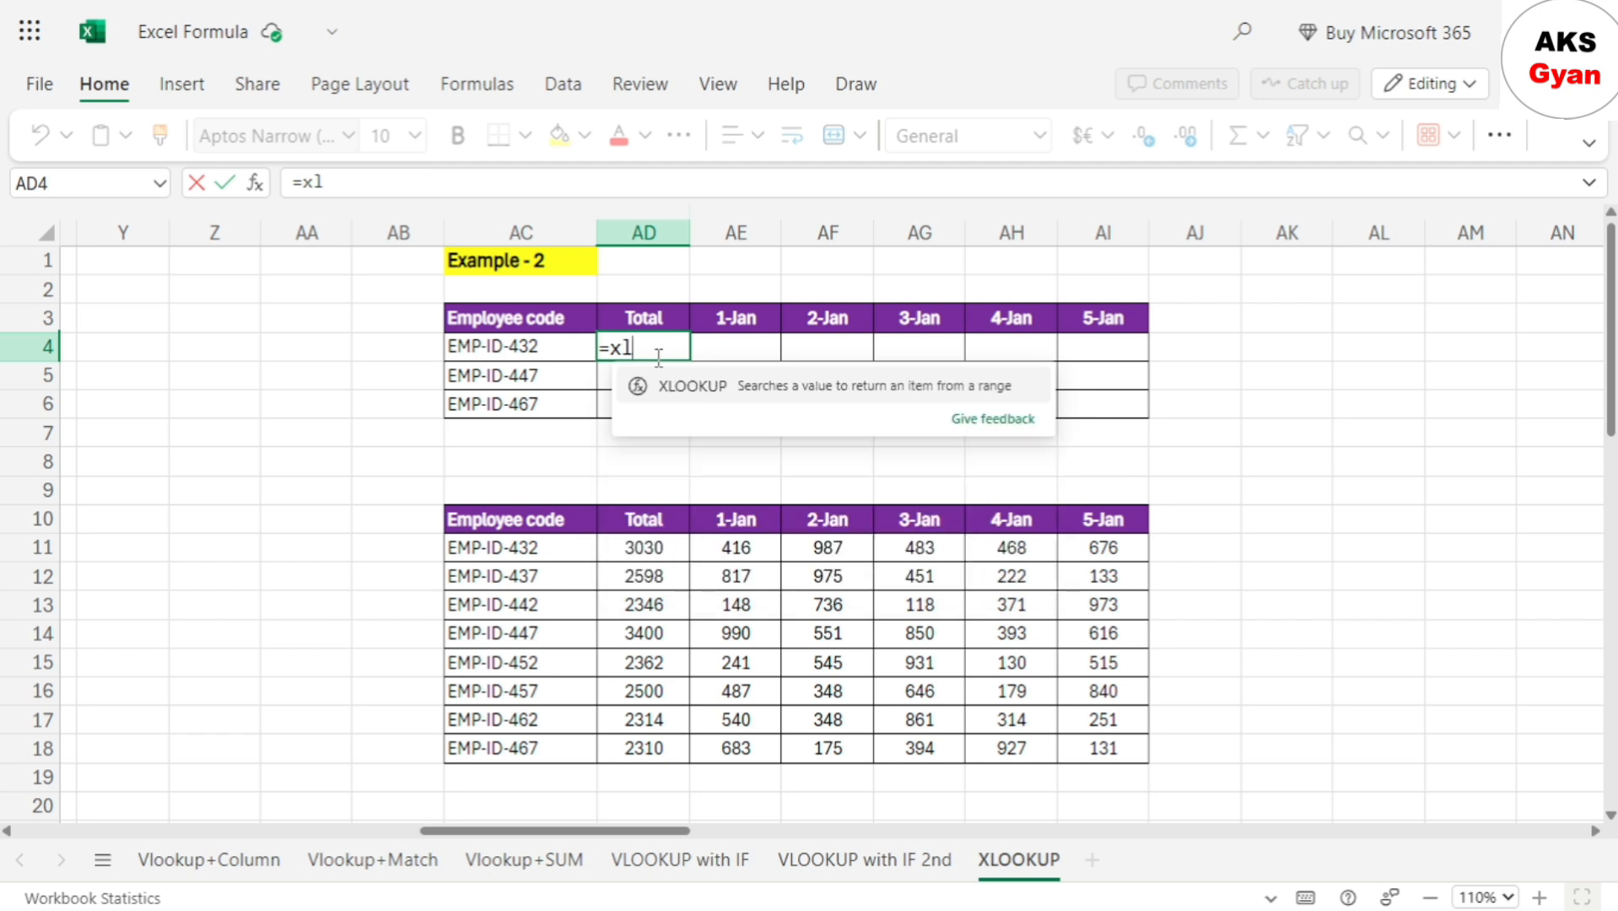
{"action": "key", "text": "Tab"}
{"action": "key", "text": "Left"}
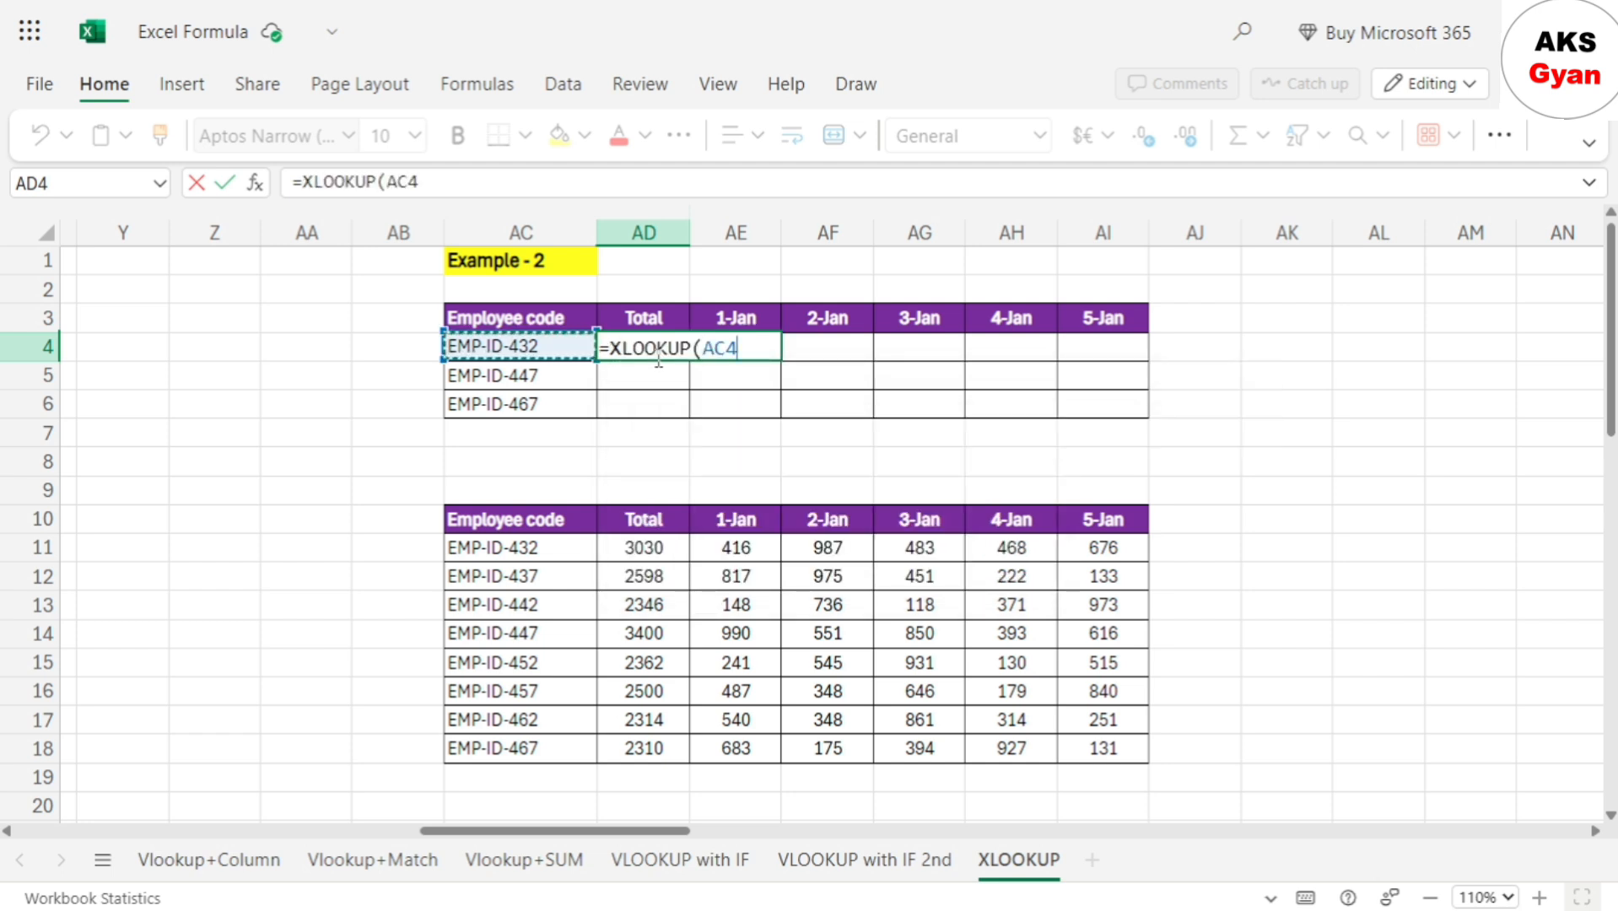
{"action": "key", "text": "F4"}
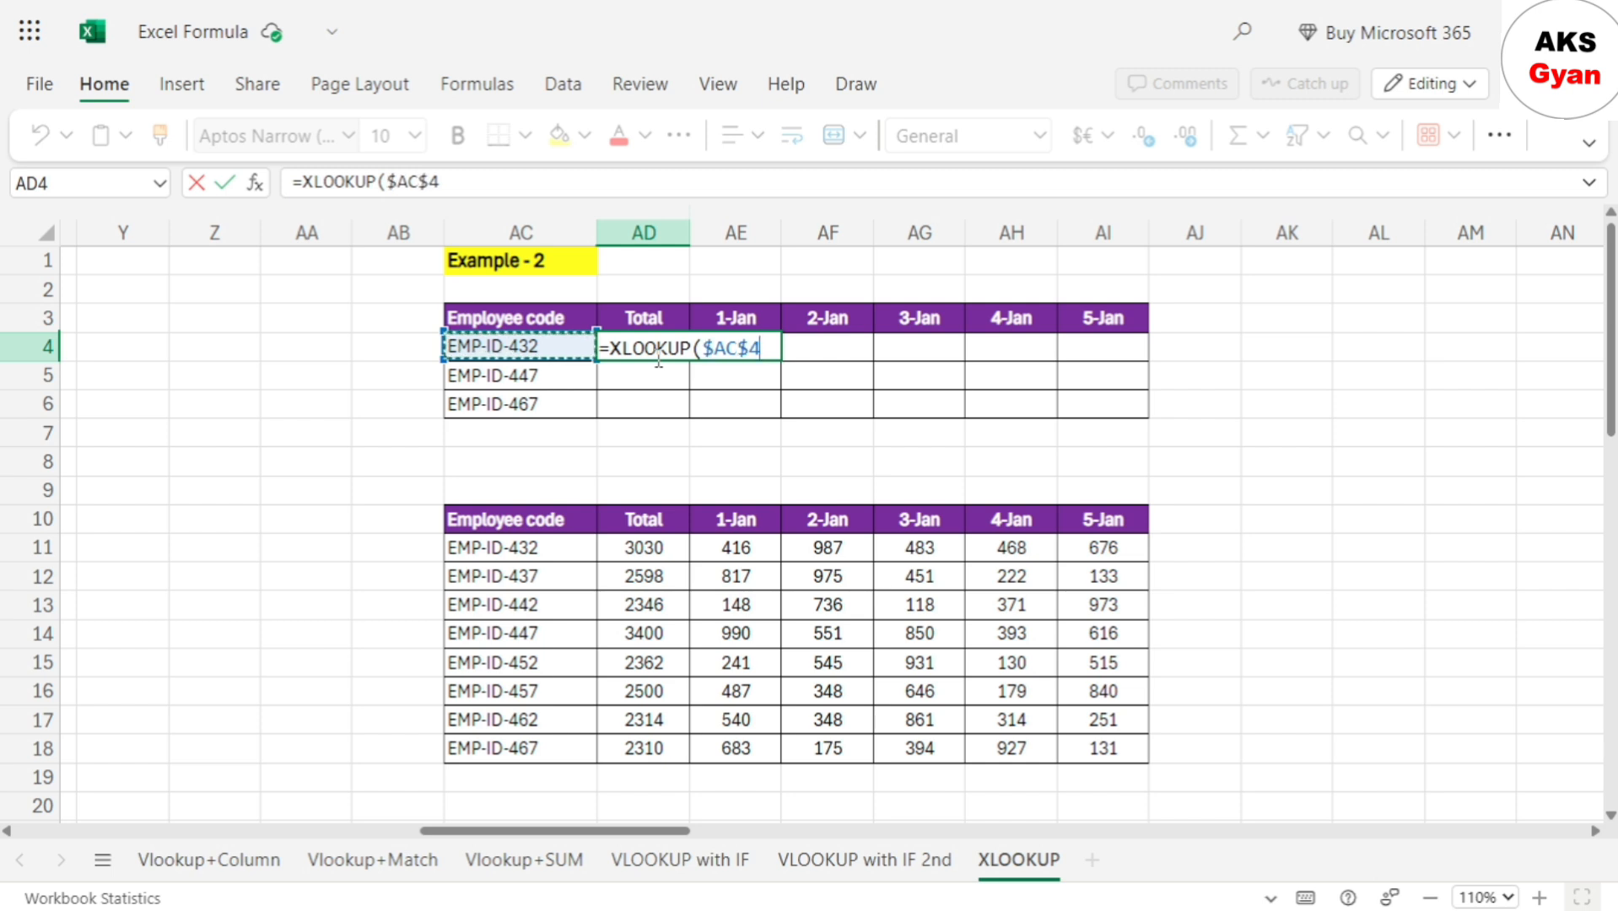
{"action": "key", "text": "F4"}
{"action": "key", "text": "F4"}
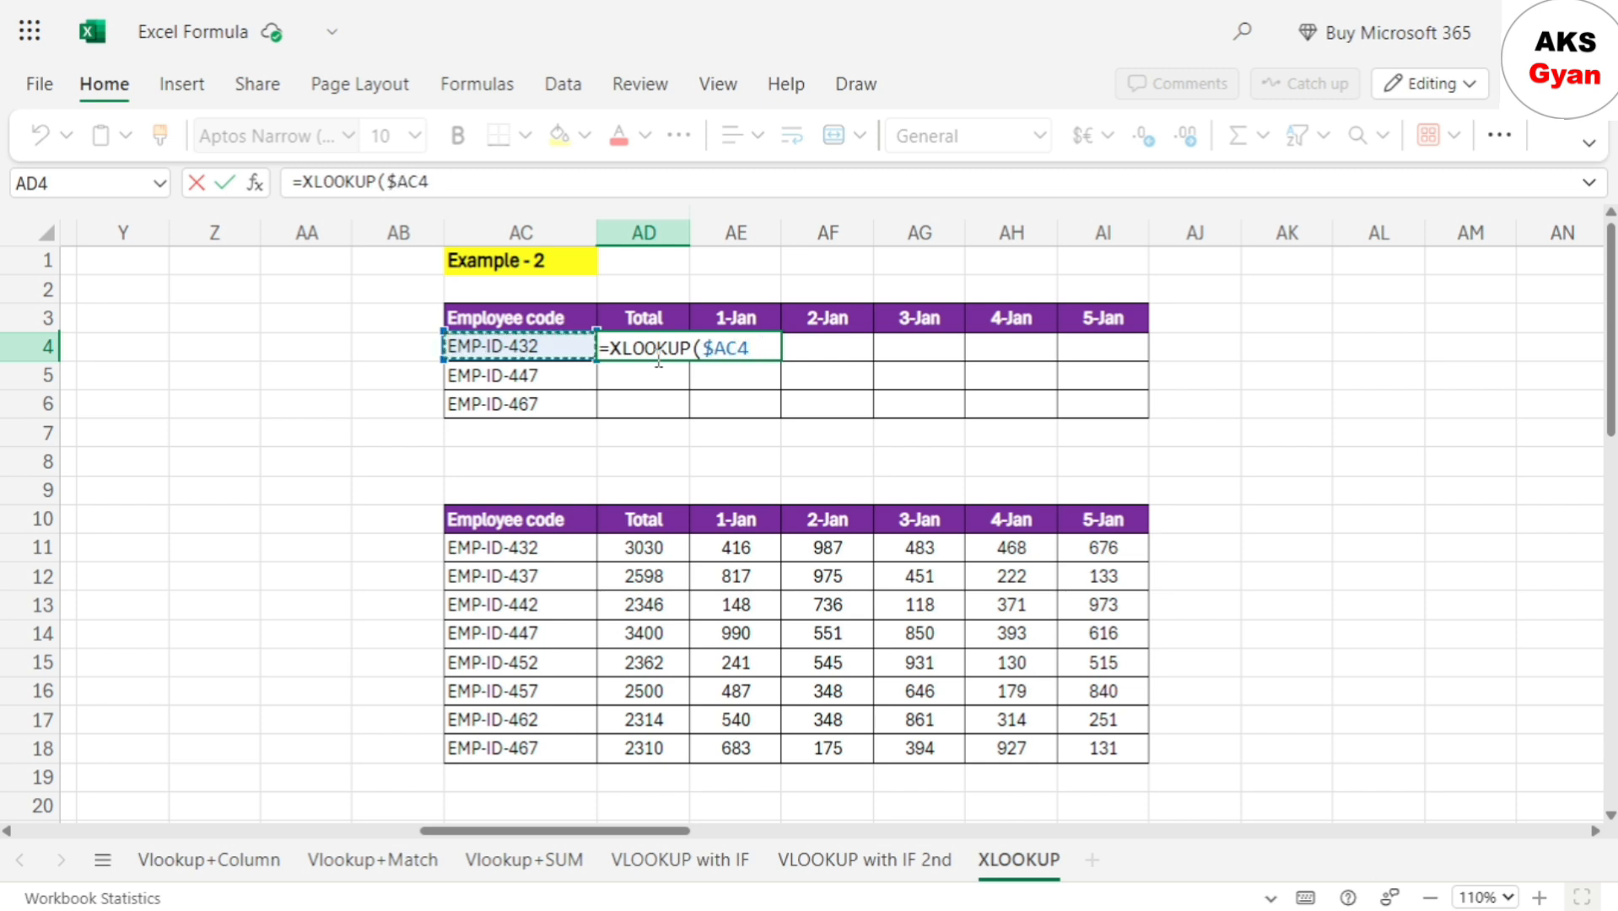
{"action": "type", "text": ","}
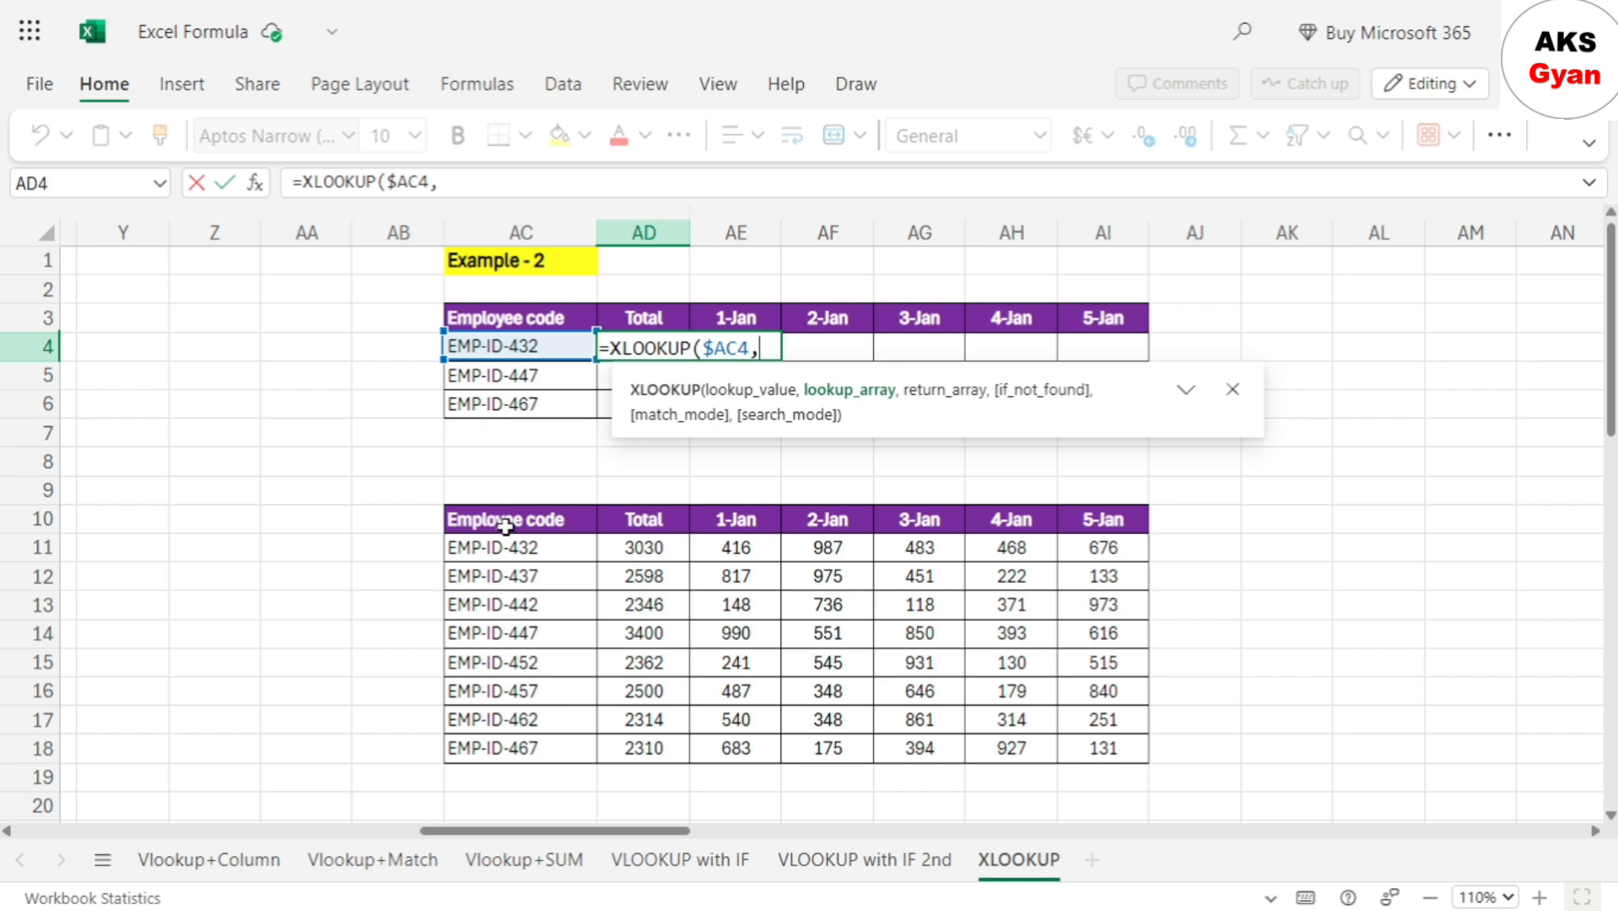
Complete the AD4 formula with lookup array $AC$11:$AC$18 and multi-column return array $AD$11:$AI$18
{"action": "left_click_drag", "start_coordinate": [516, 548], "coordinate": [522, 743]}
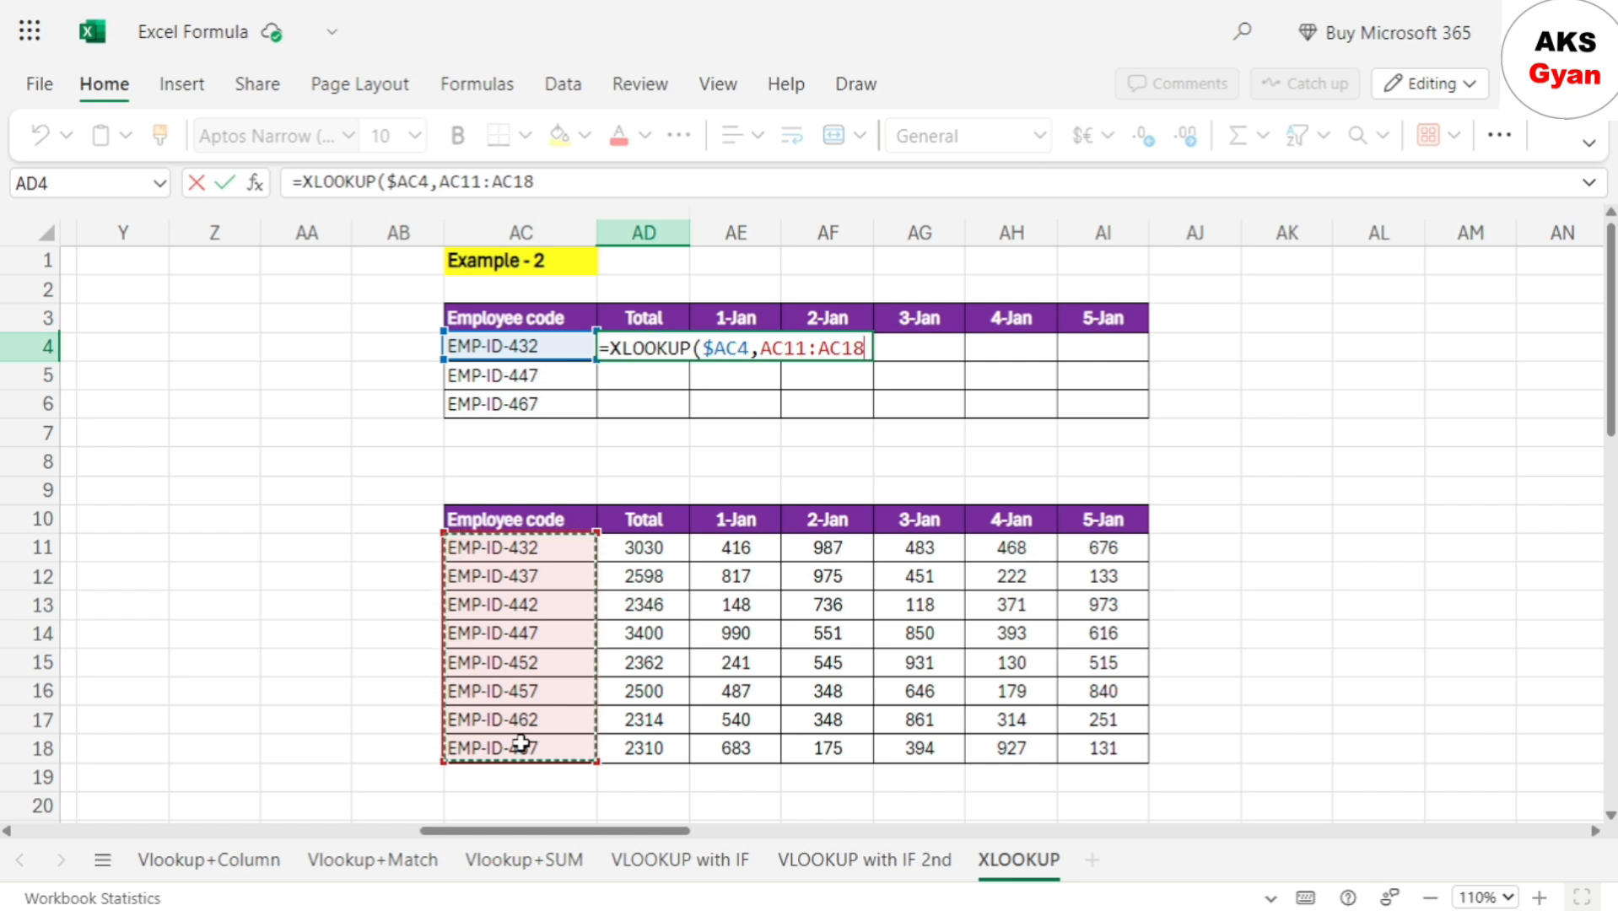
{"action": "key", "text": "F4"}
{"action": "type", "text": ","}
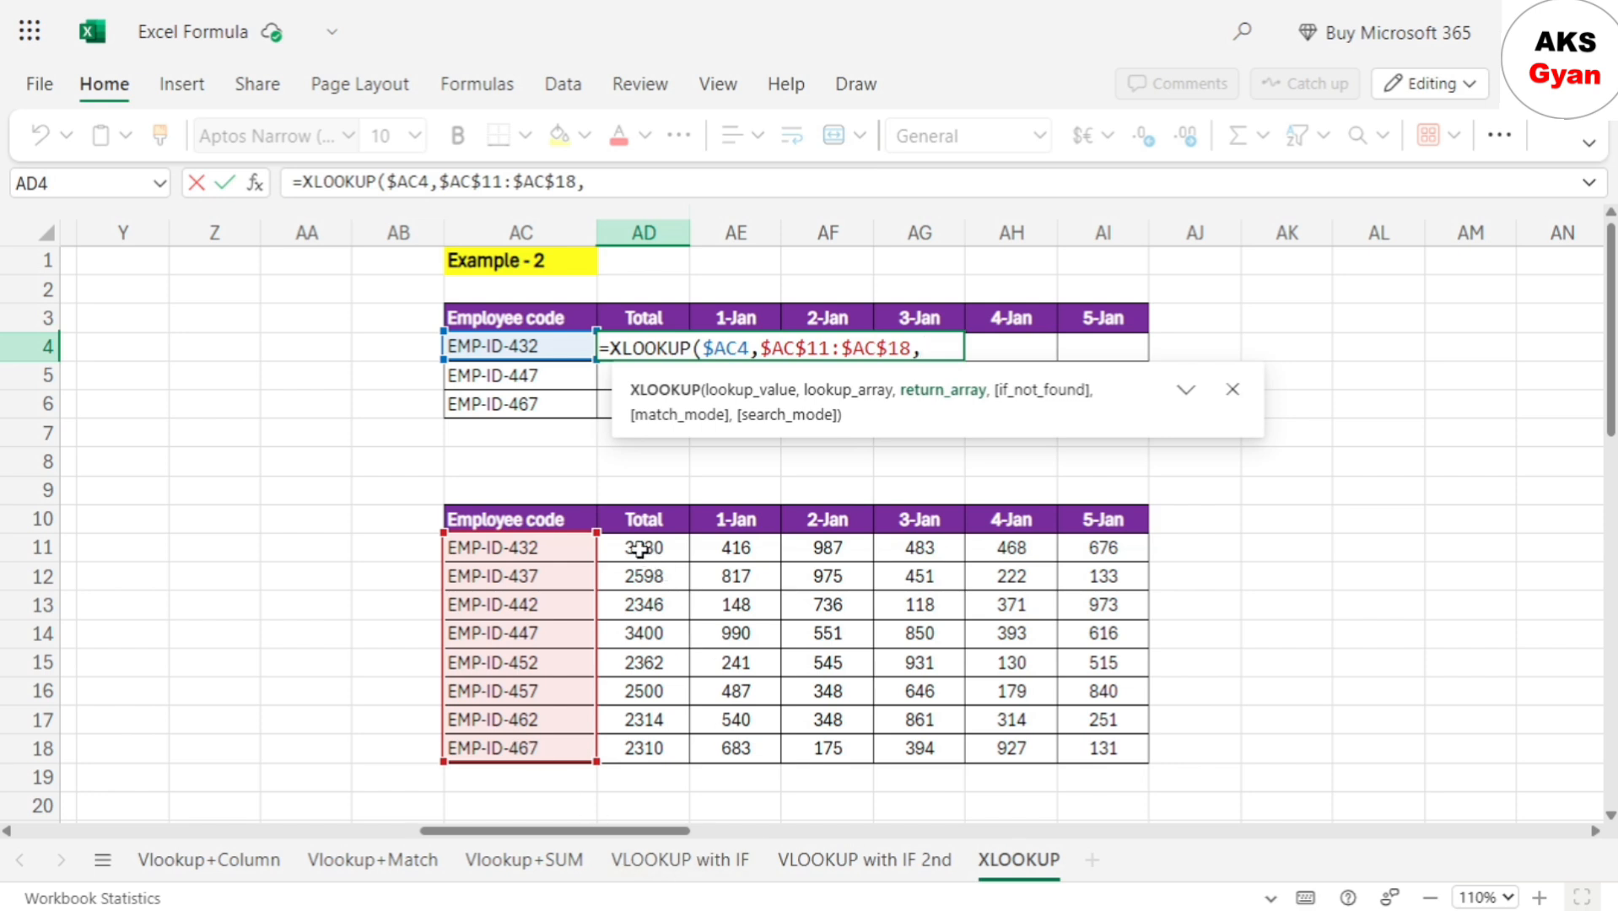
{"action": "left_click_drag", "start_coordinate": [644, 548], "coordinate": [1108, 749]}
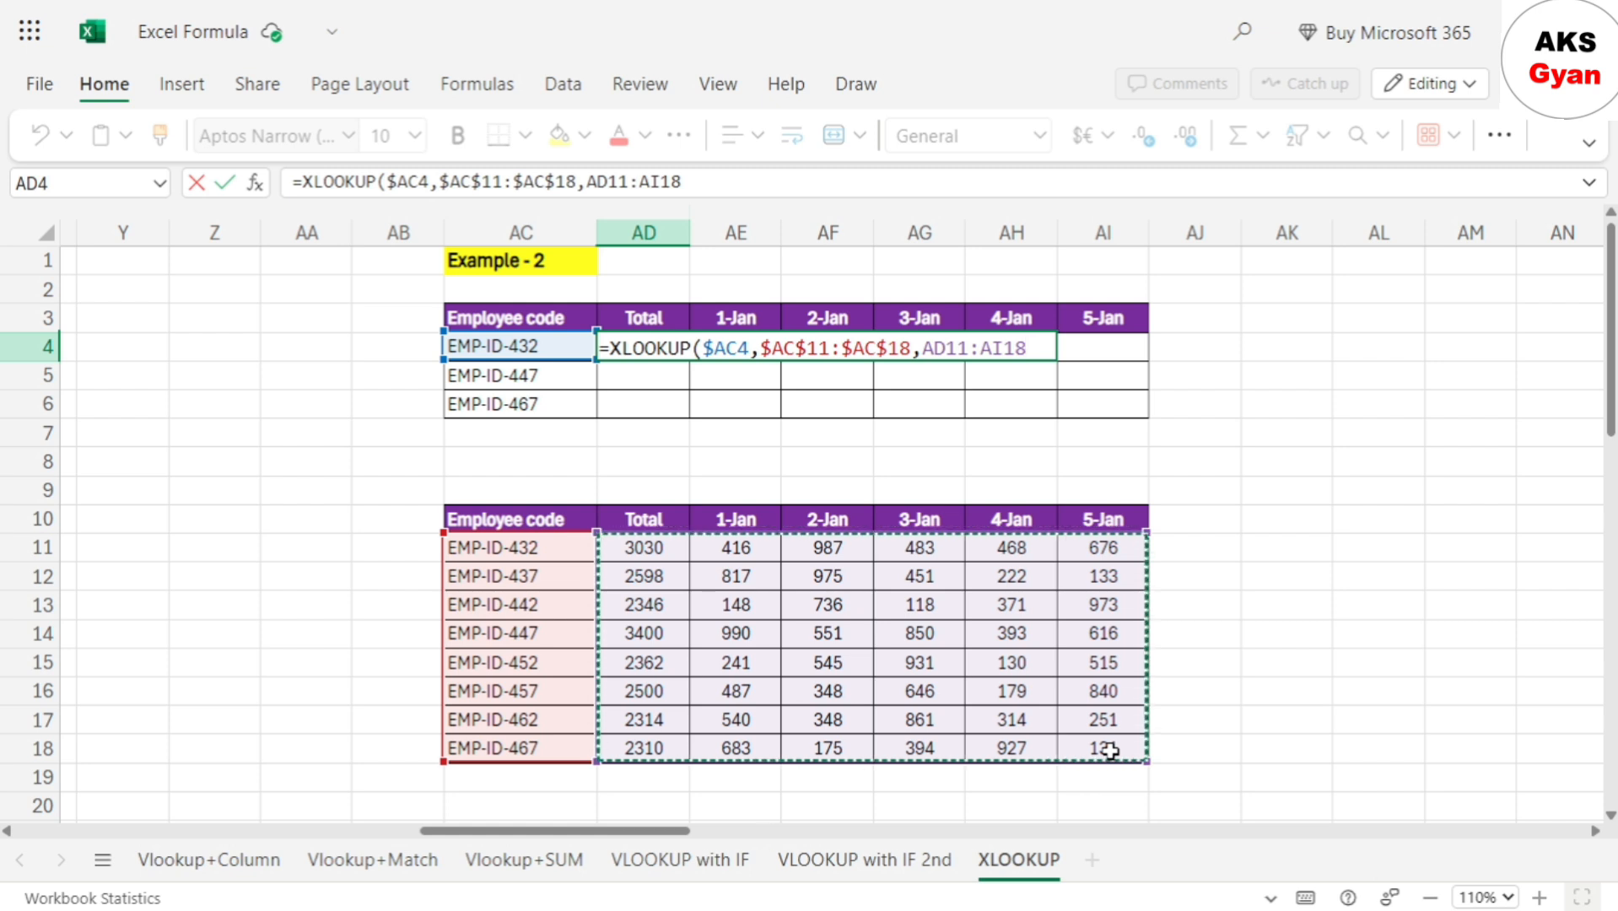
{"action": "key", "text": "F4"}
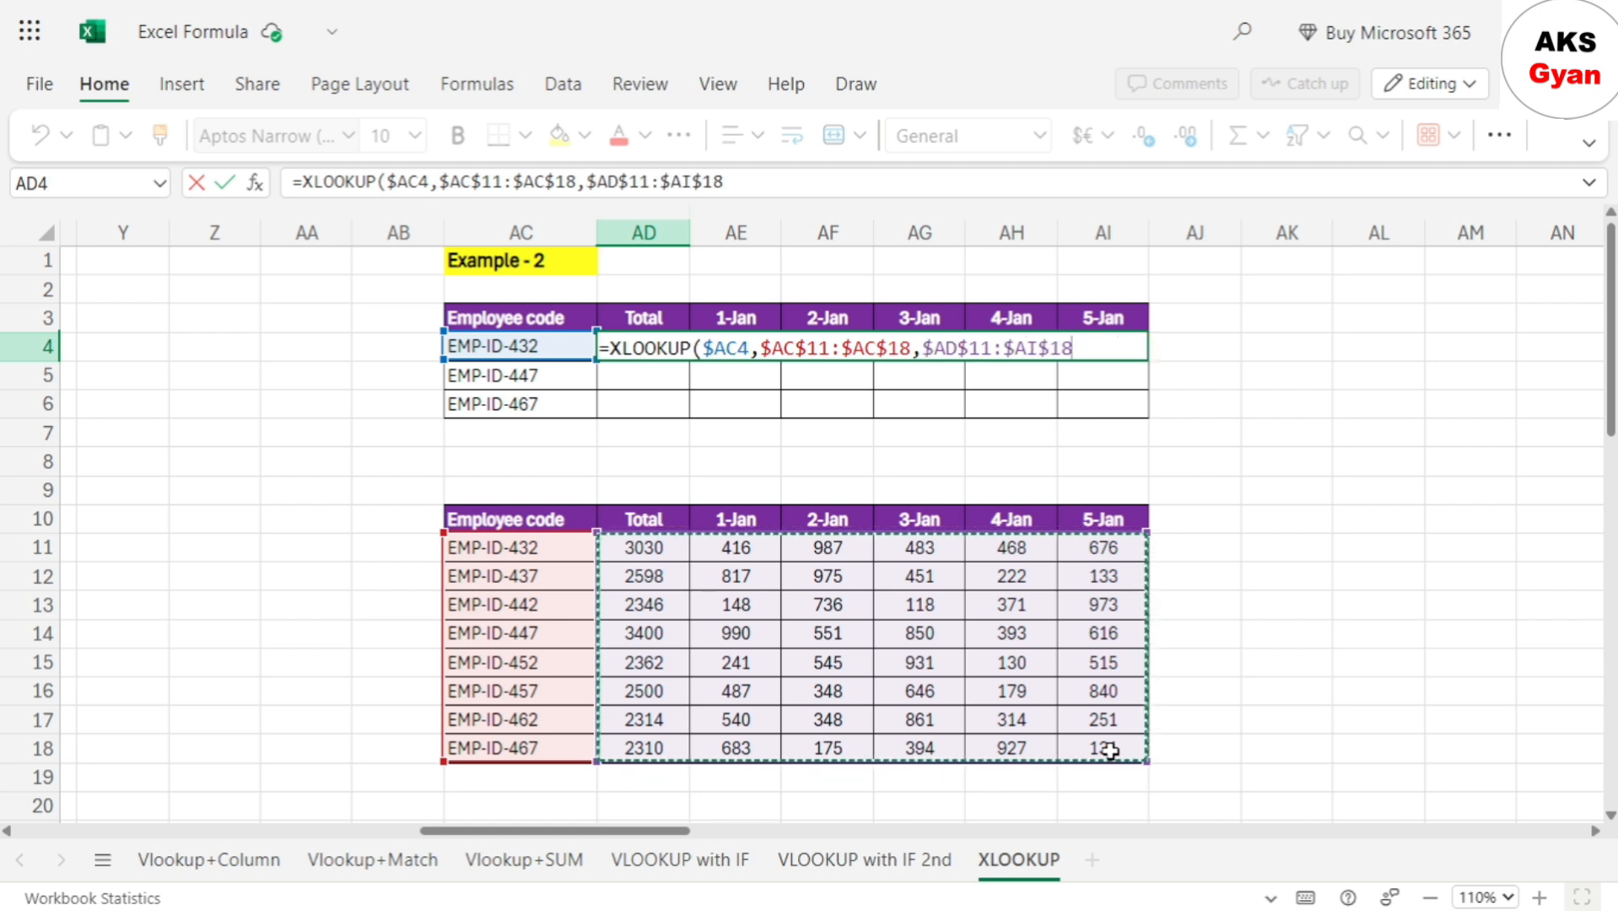
{"action": "type", "text": ")"}
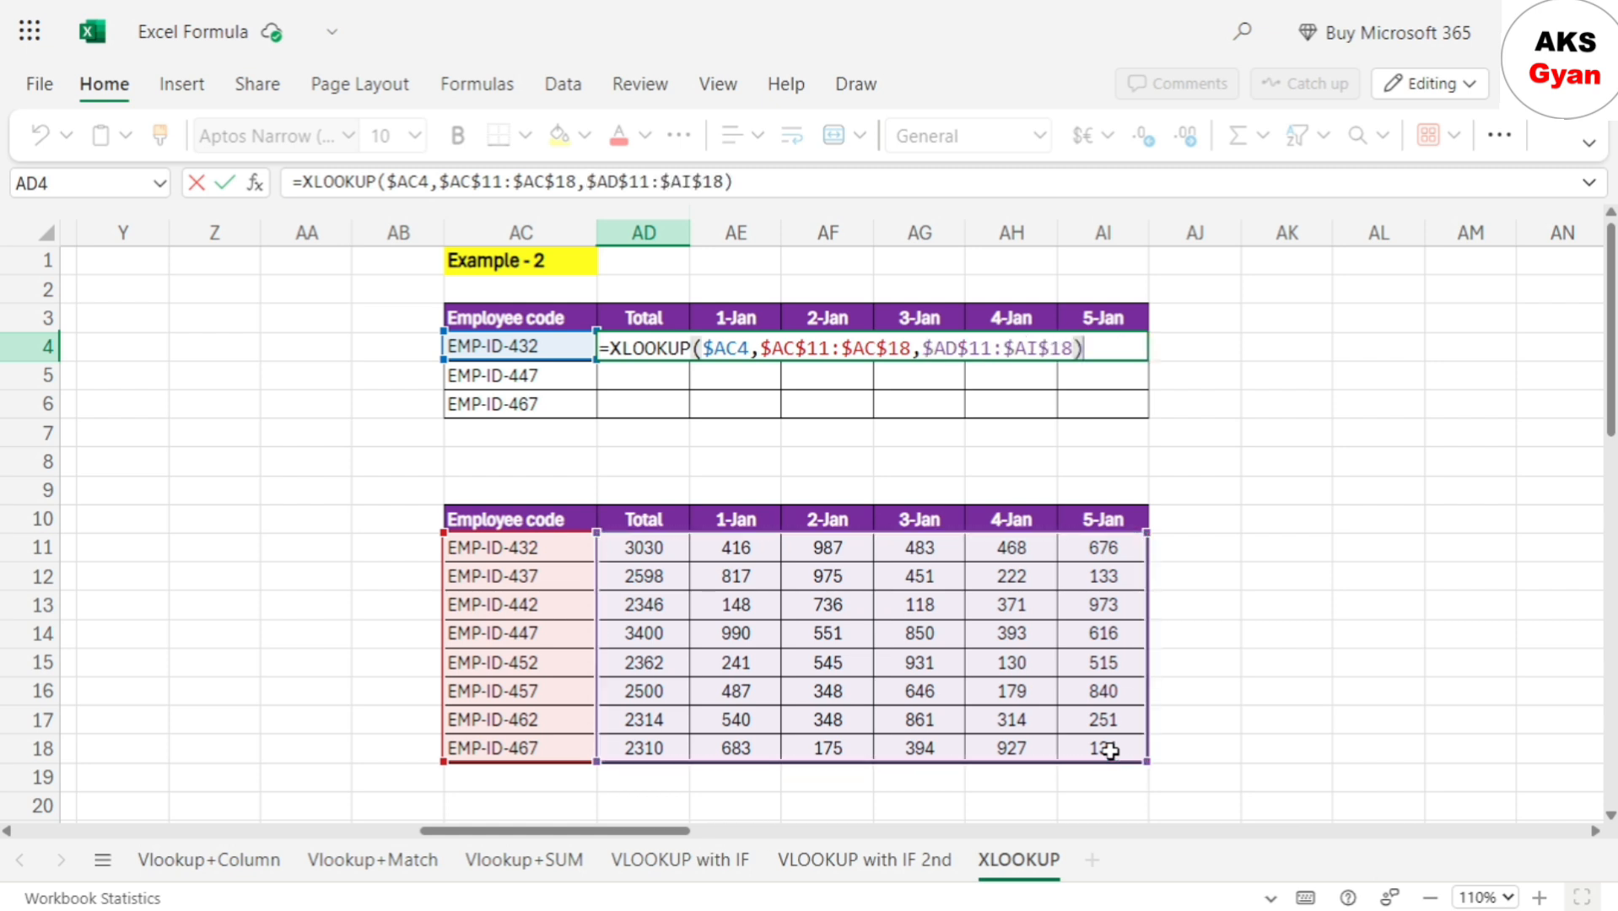
{"action": "key", "text": "Return"}
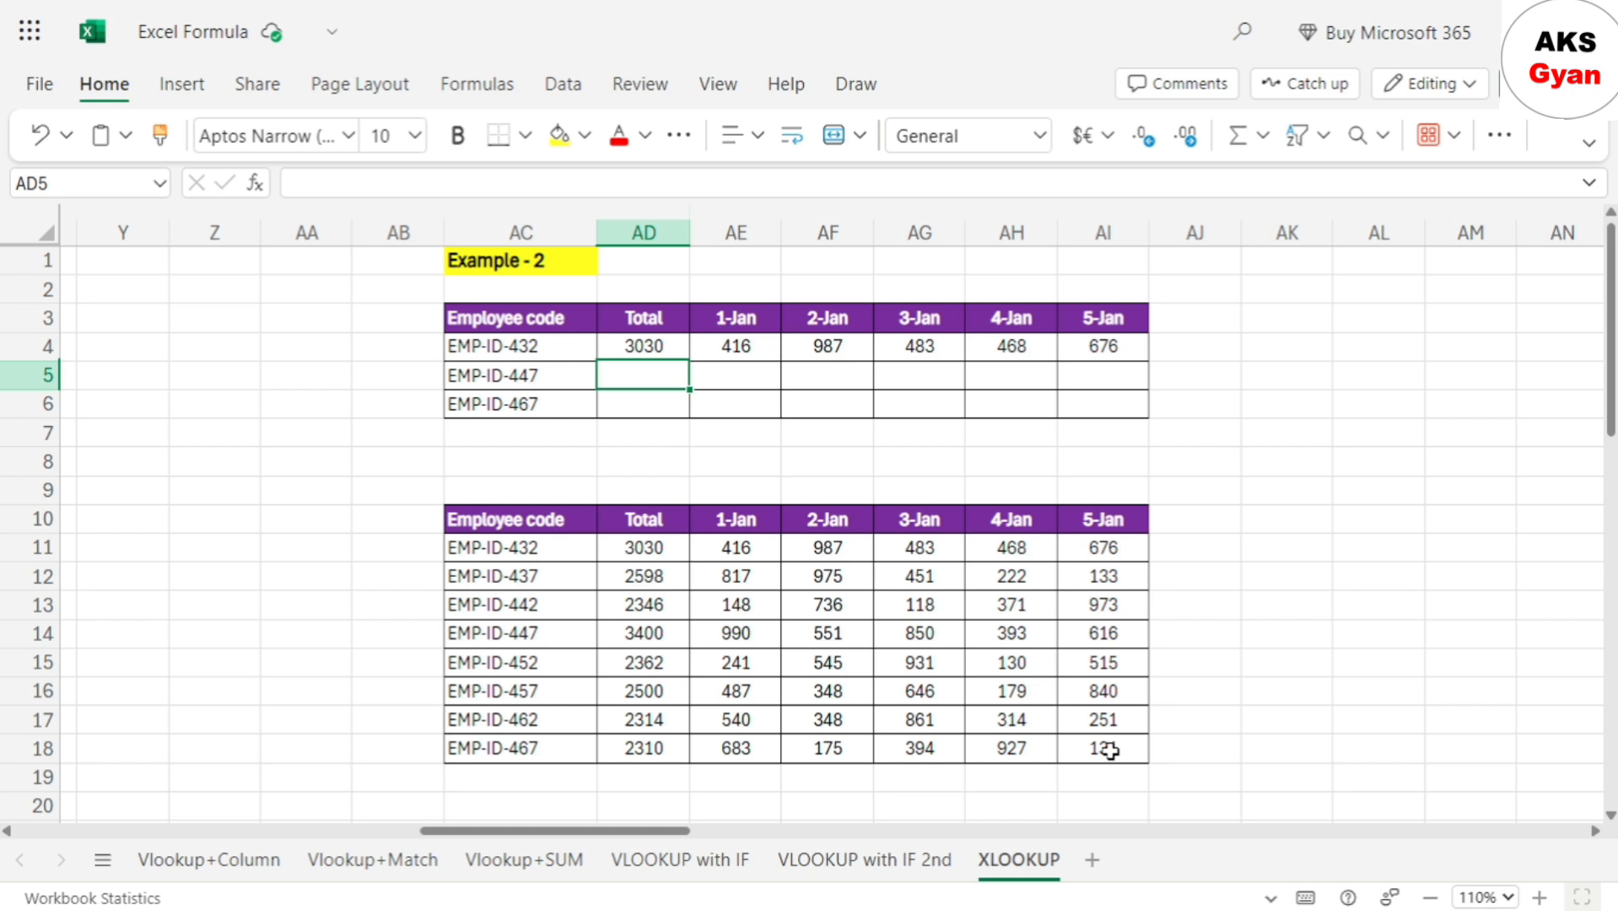
Copy the XLOOKUP results row AD4:AI4 to rows 5 and 6 for the remaining two employee codes
{"action": "key", "text": "Up"}
{"action": "key", "text": "ctrl+shift+Right"}
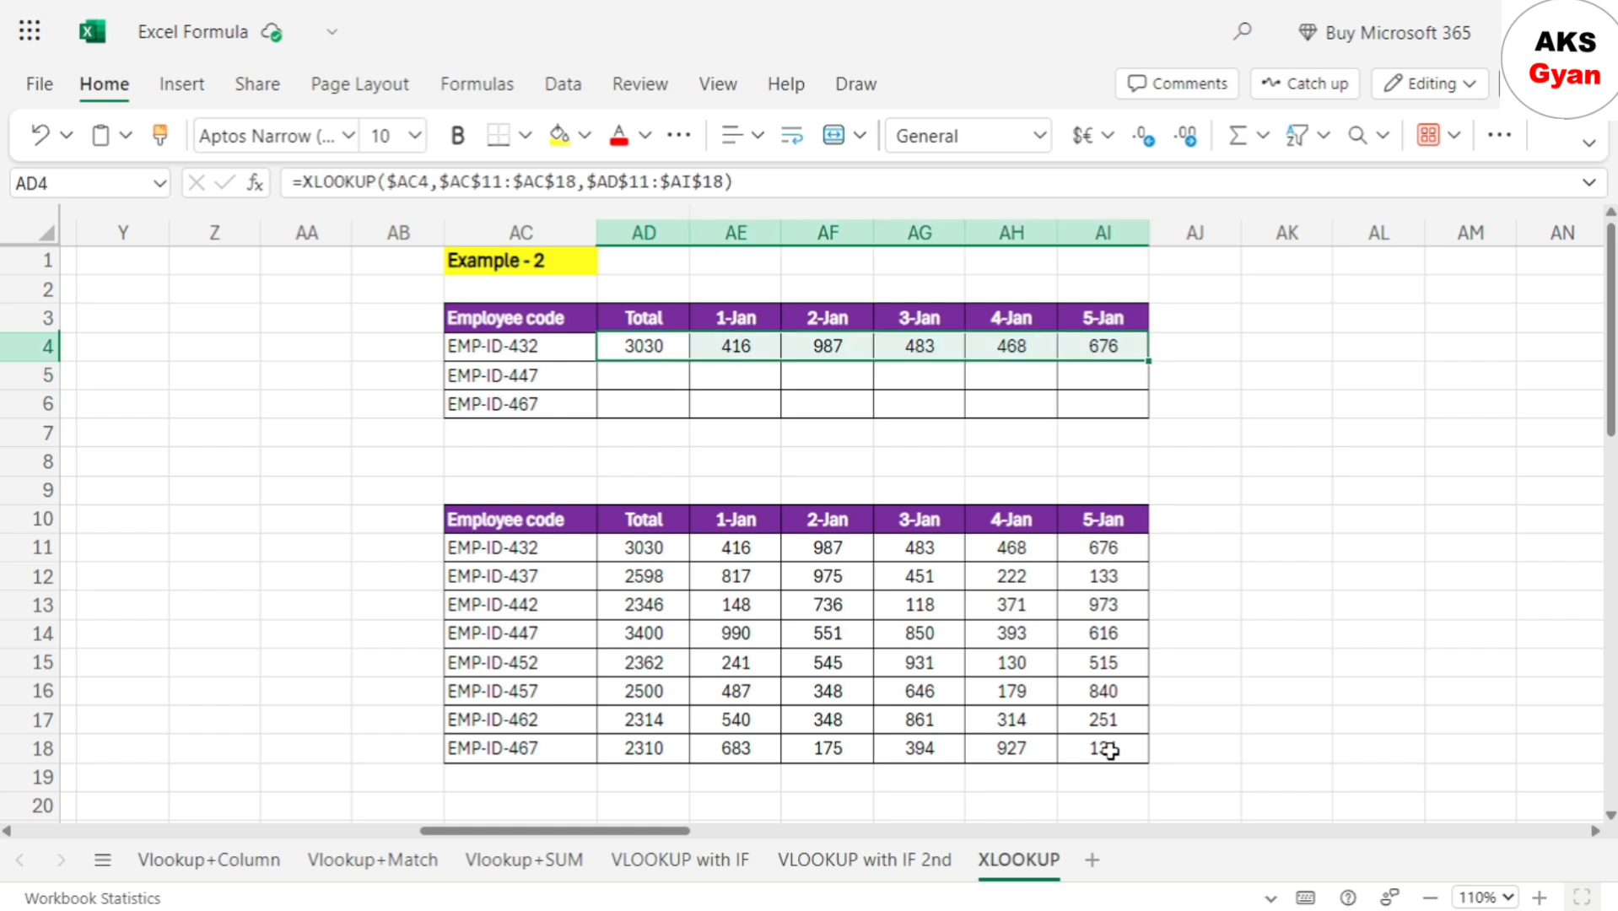
{"action": "key", "text": "ctrl+c"}
{"action": "key", "text": "Down"}
{"action": "key", "text": "ctrl+v"}
{"action": "key", "text": "Down"}
{"action": "key", "text": "ctrl"}
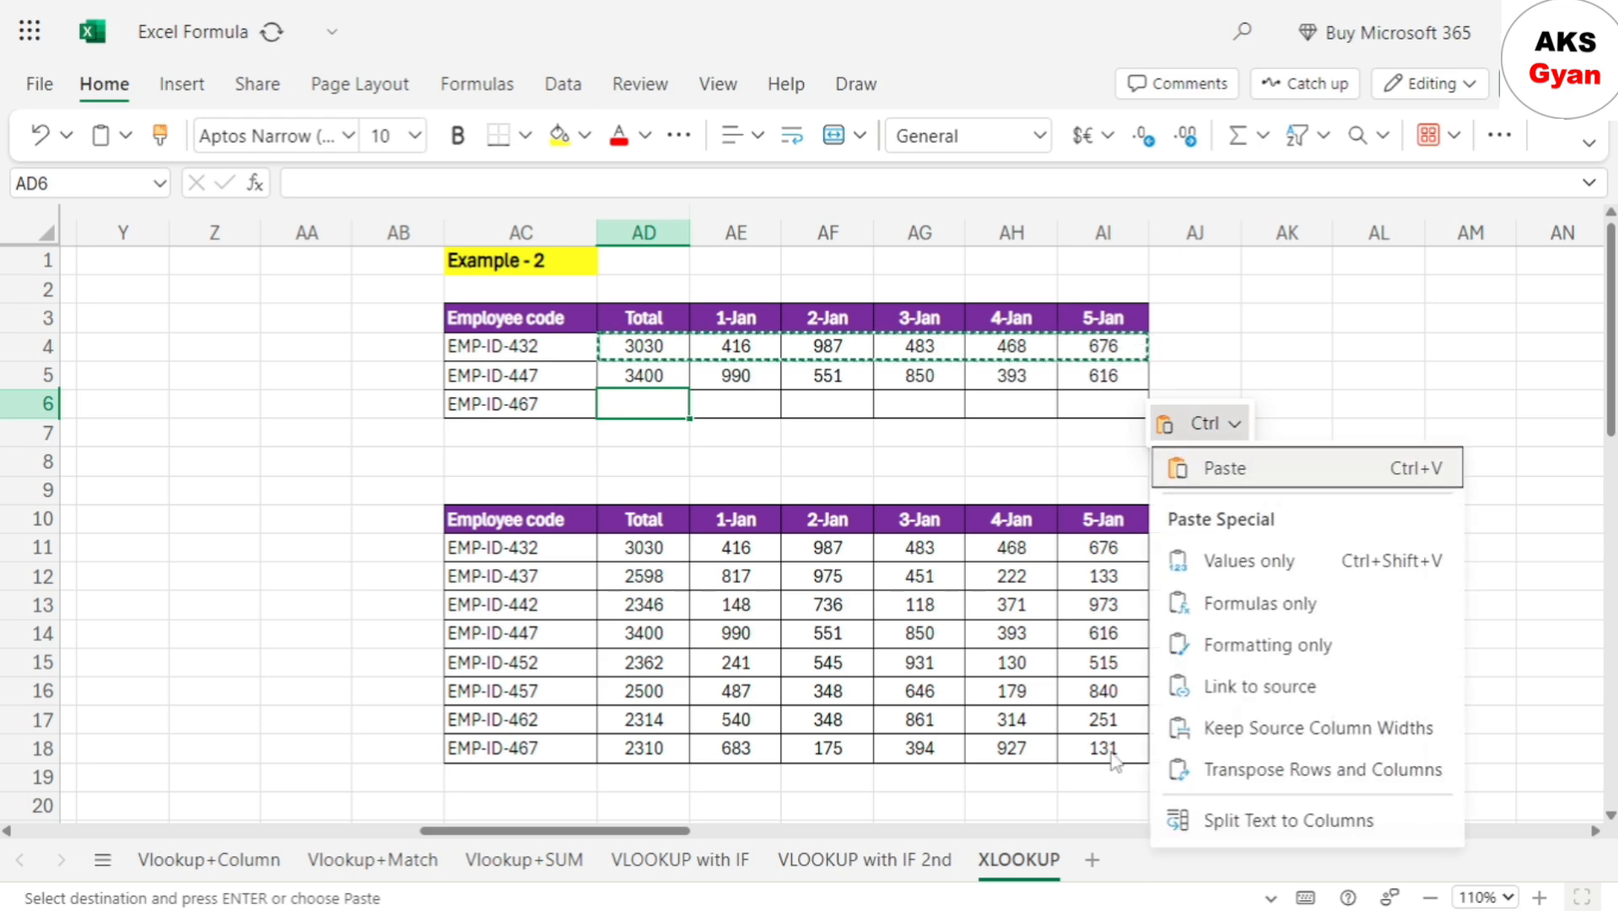
{"action": "key", "text": "ctrl+v"}
{"action": "key", "text": "Up"}
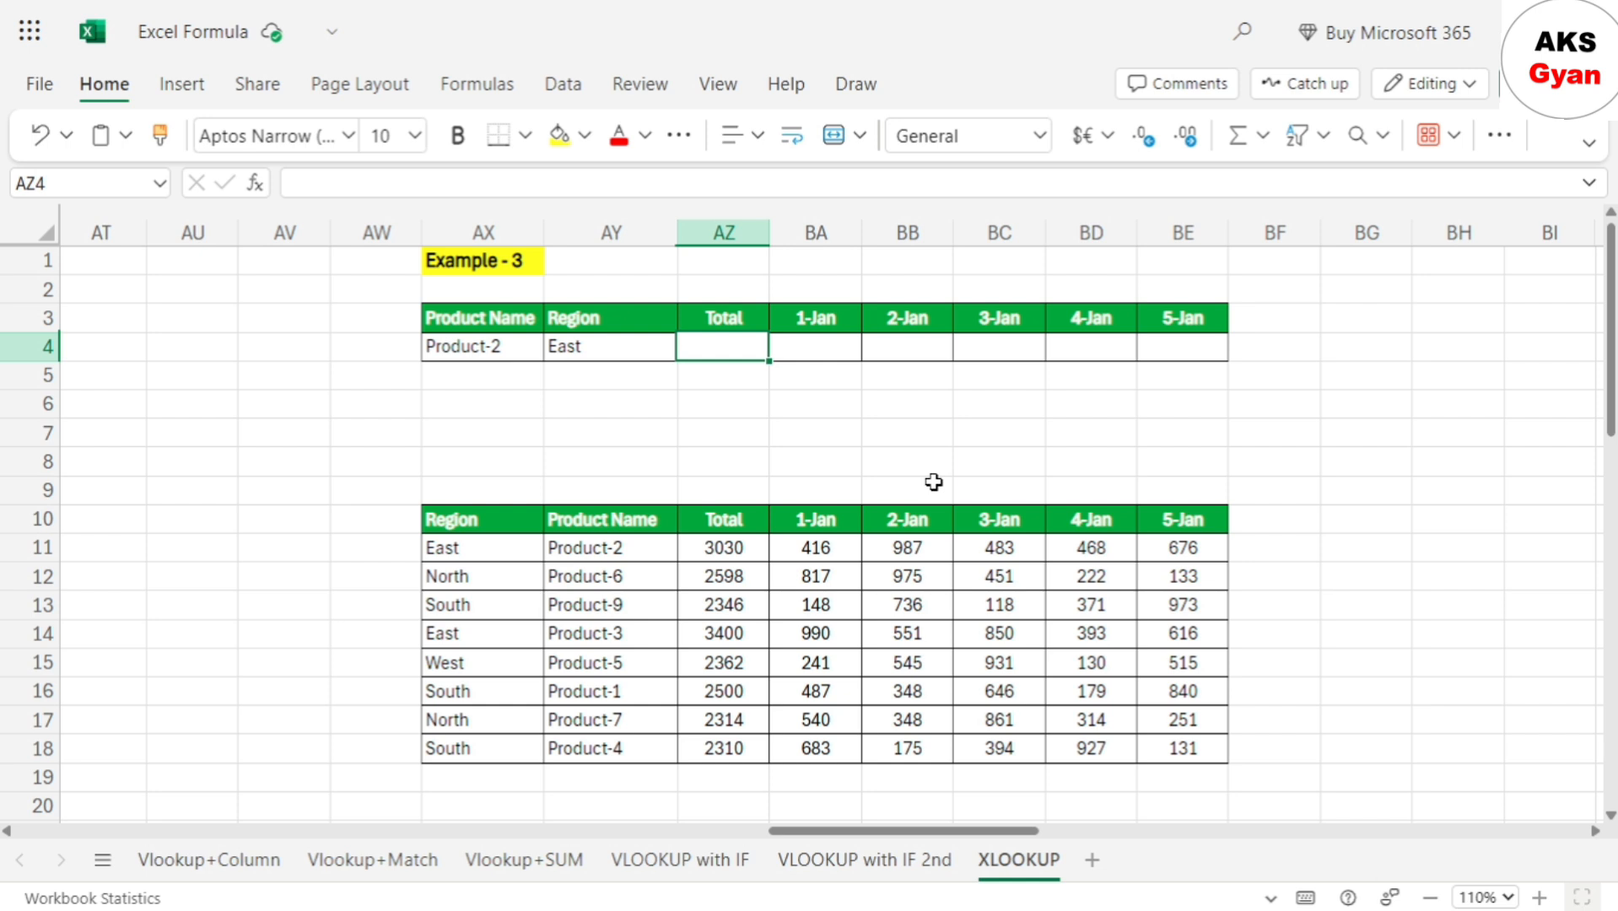
Begin an XLOOKUP formula in AZ4 of Example - 3 with the combined region and product AY4&AX4 as lookup value
{"action": "type", "text": "=xl"}
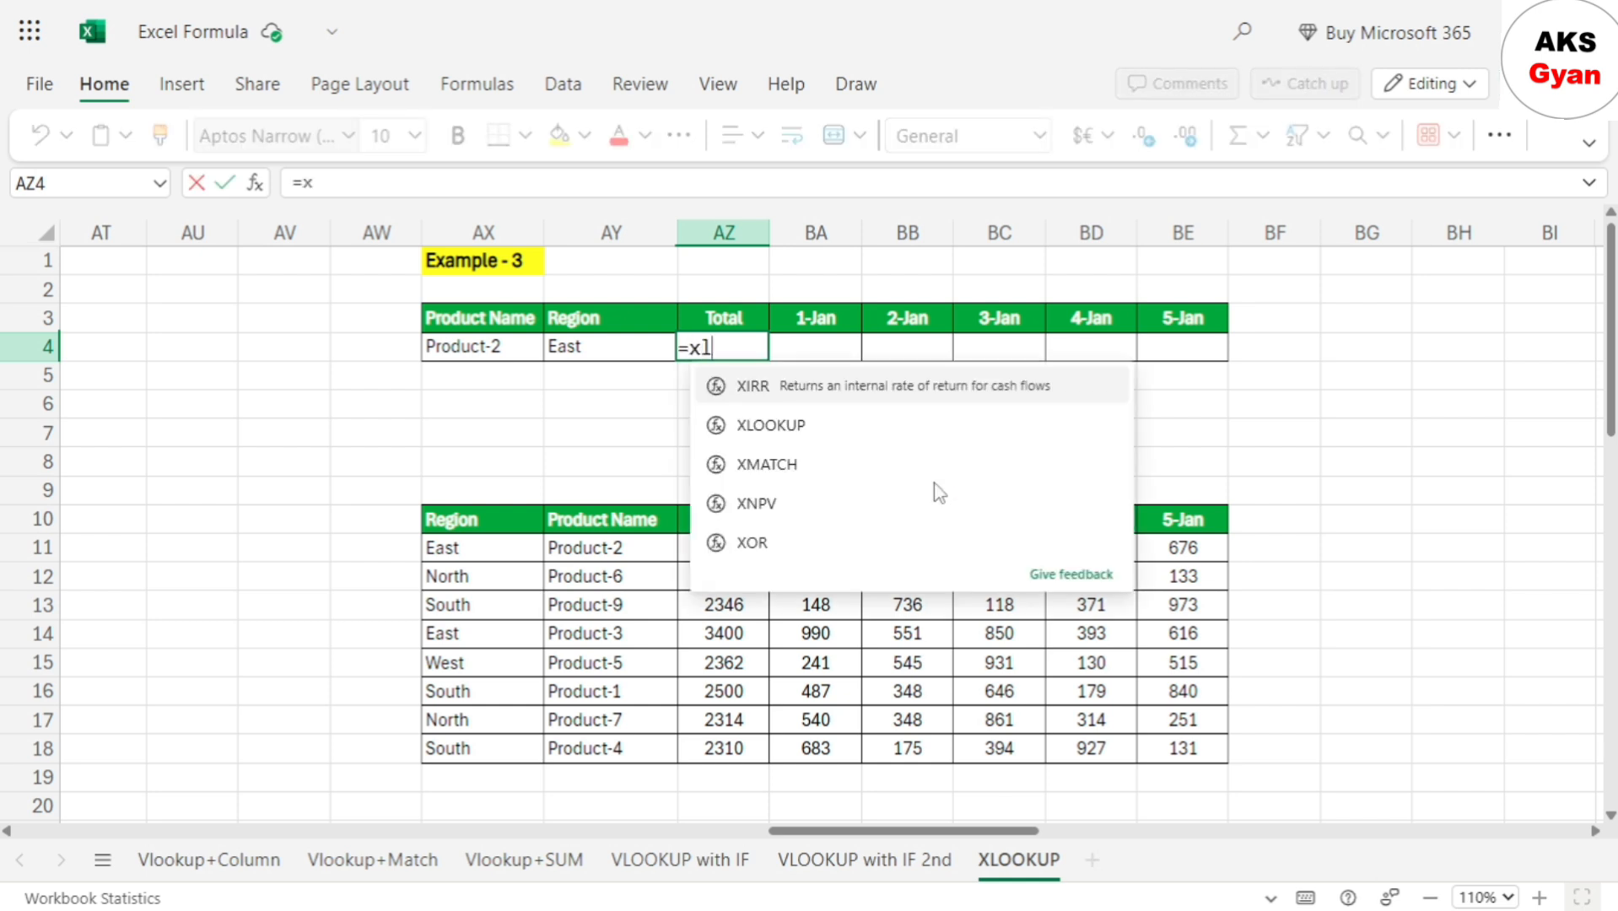
{"action": "key", "text": "Tab"}
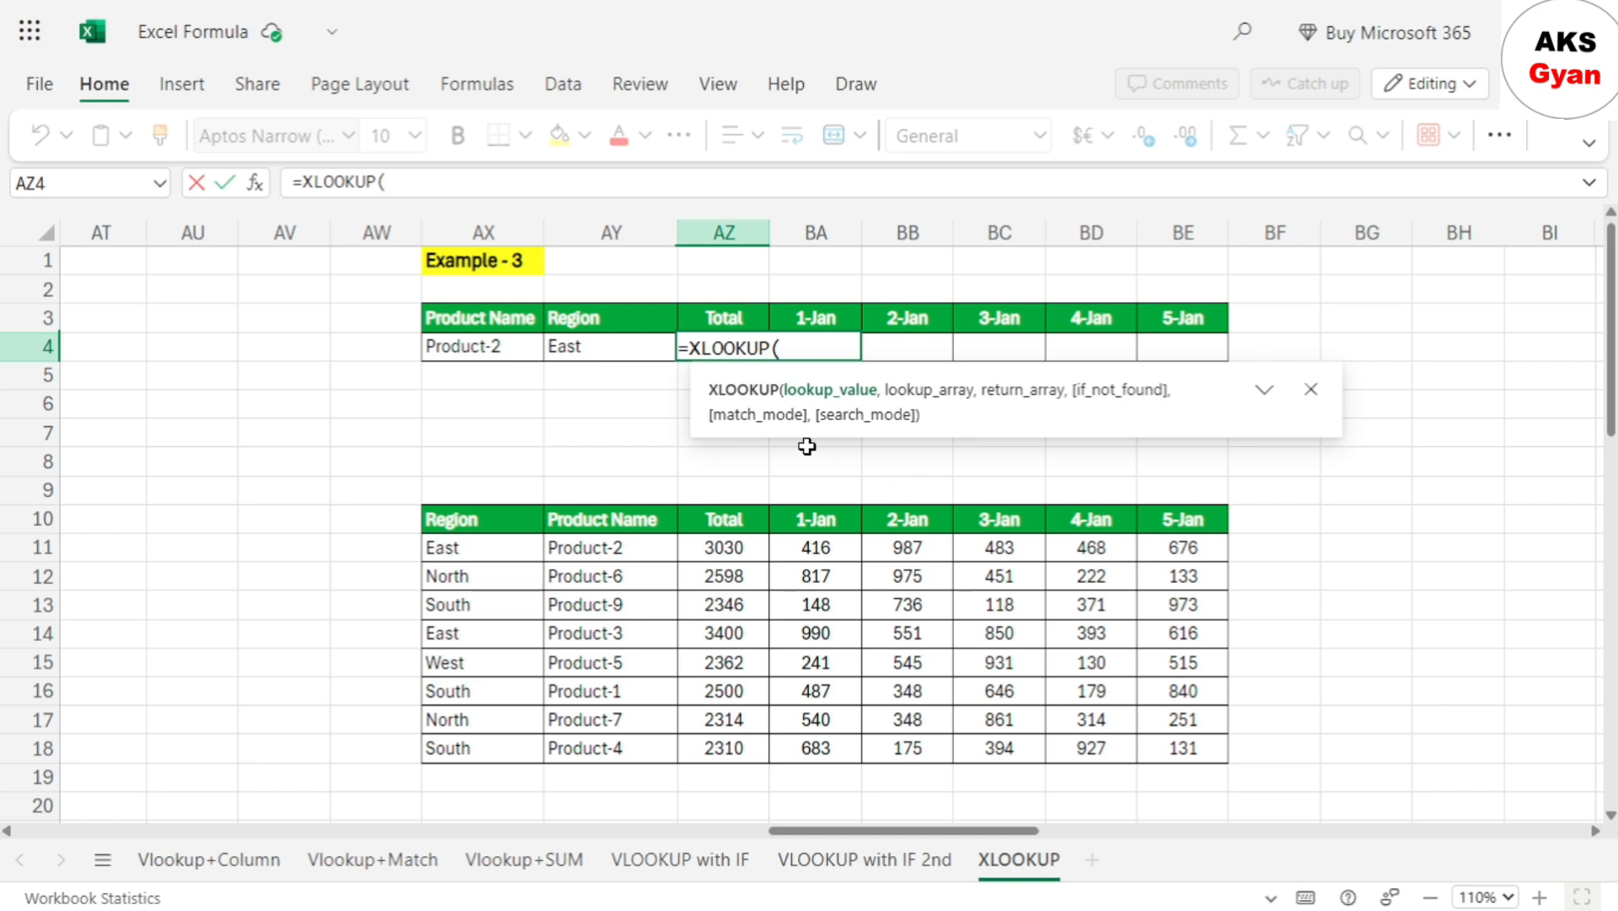
{"action": "left_click", "coordinate": [579, 344]}
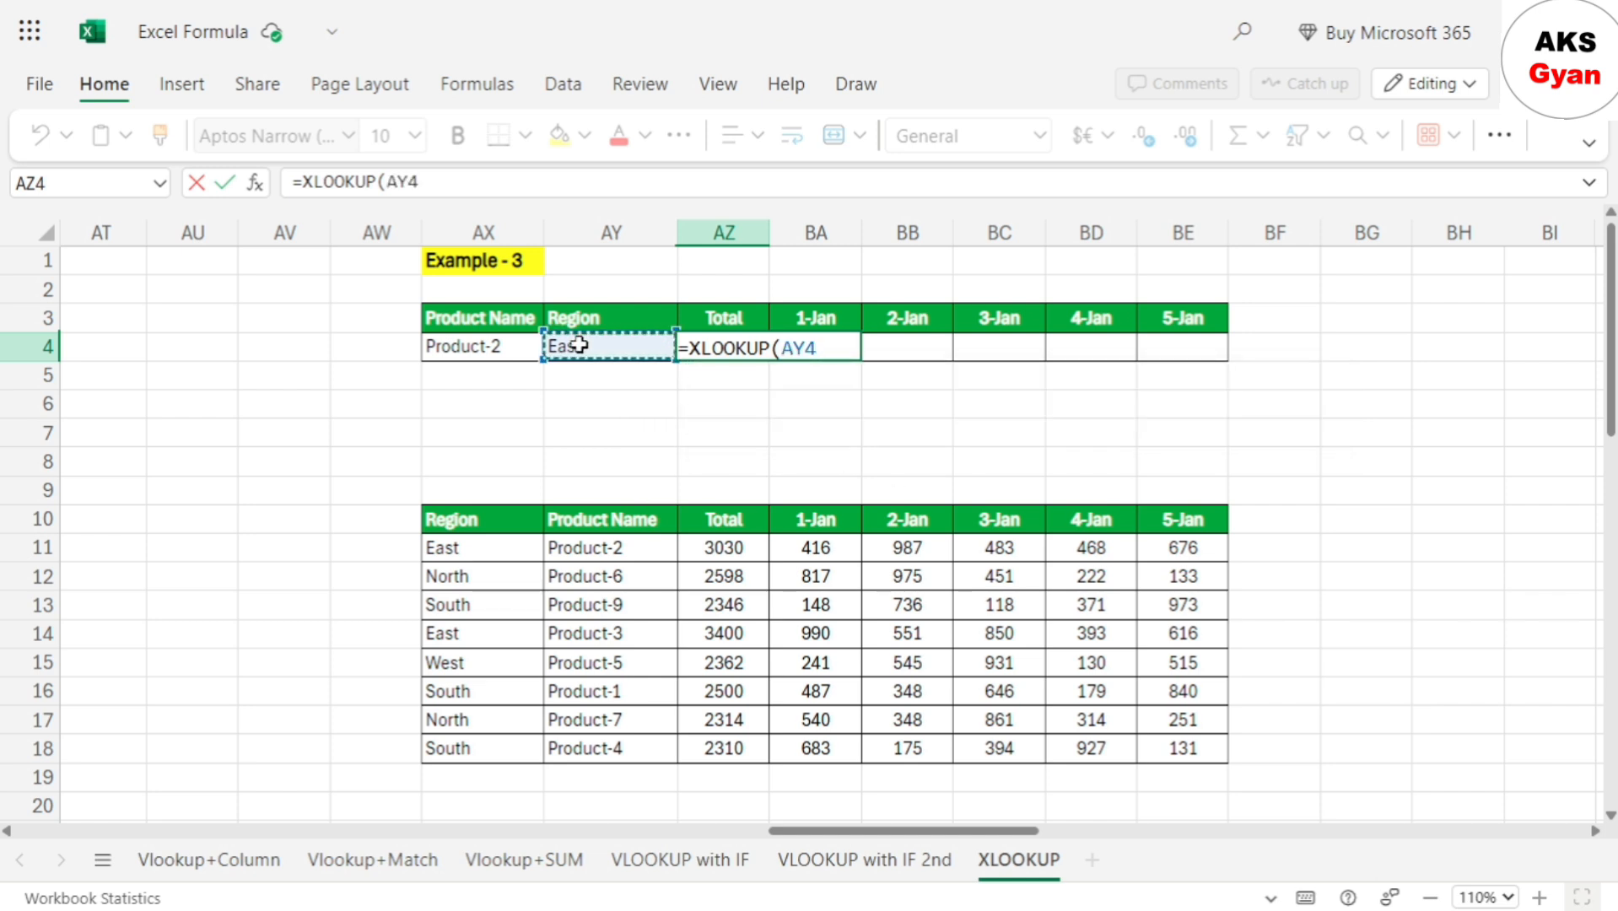
{"action": "type", "text": "&"}
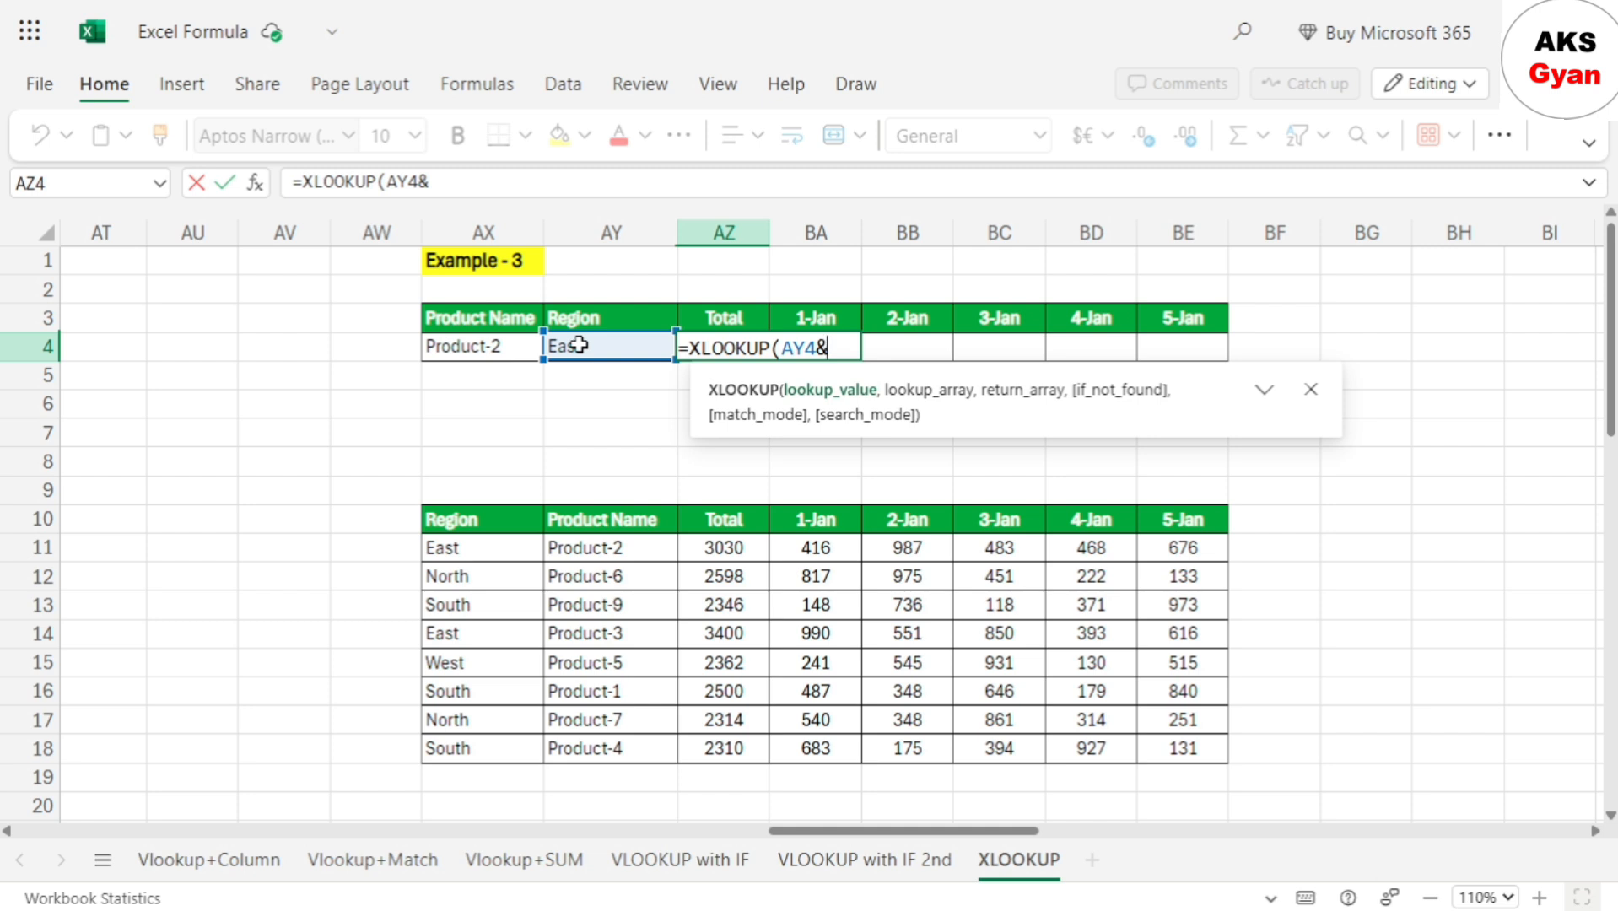
{"action": "left_click", "coordinate": [477, 348]}
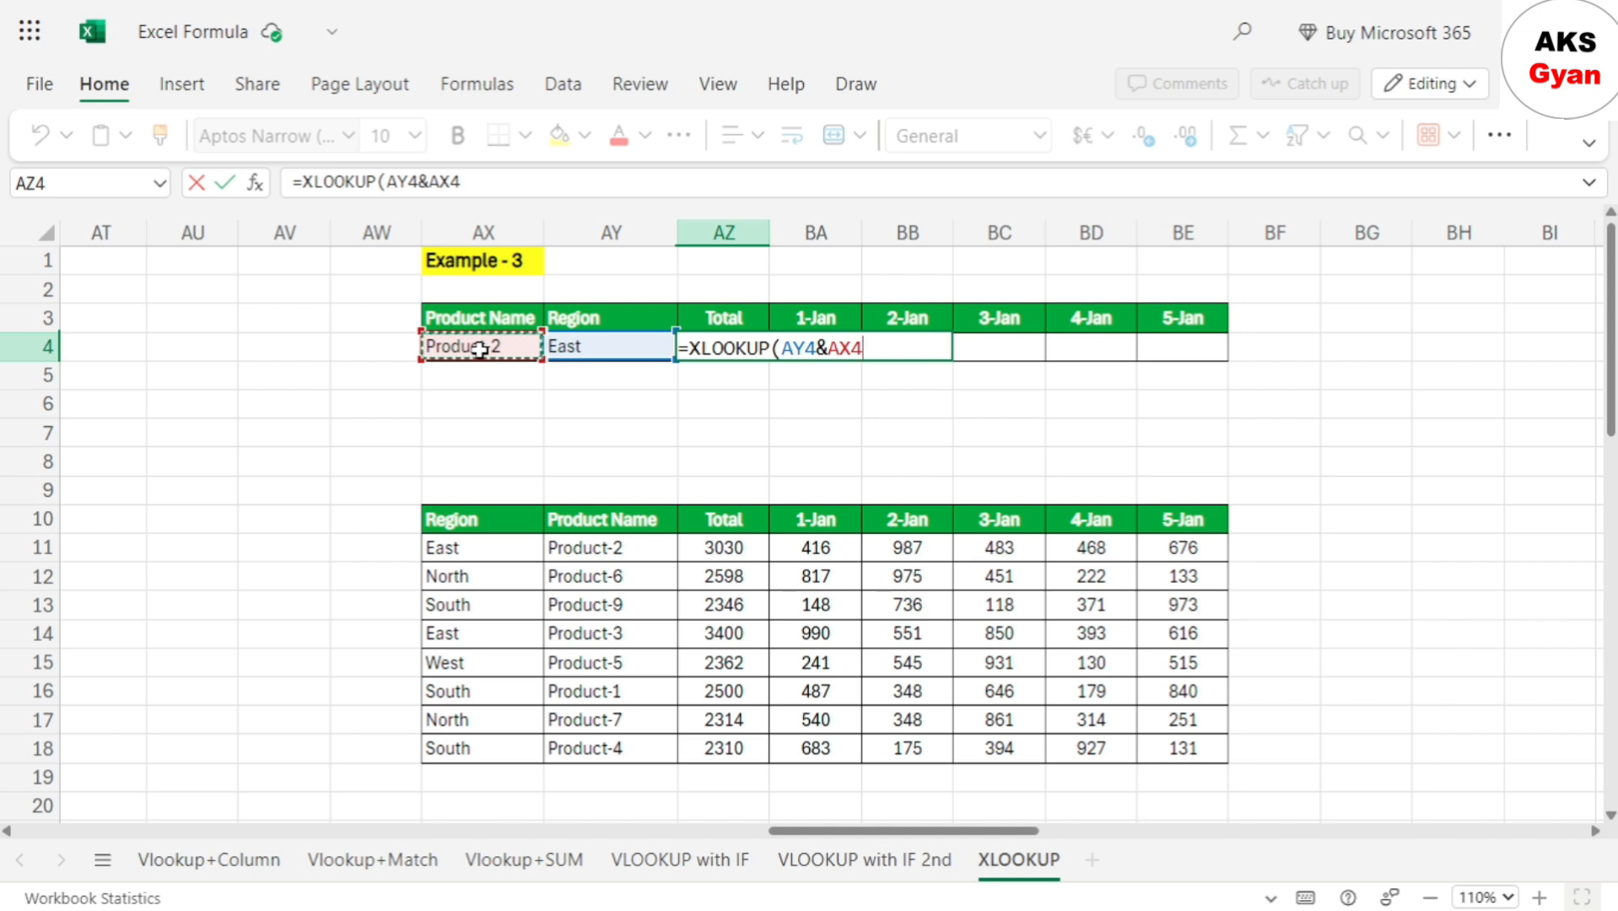
{"action": "type", "text": ","}
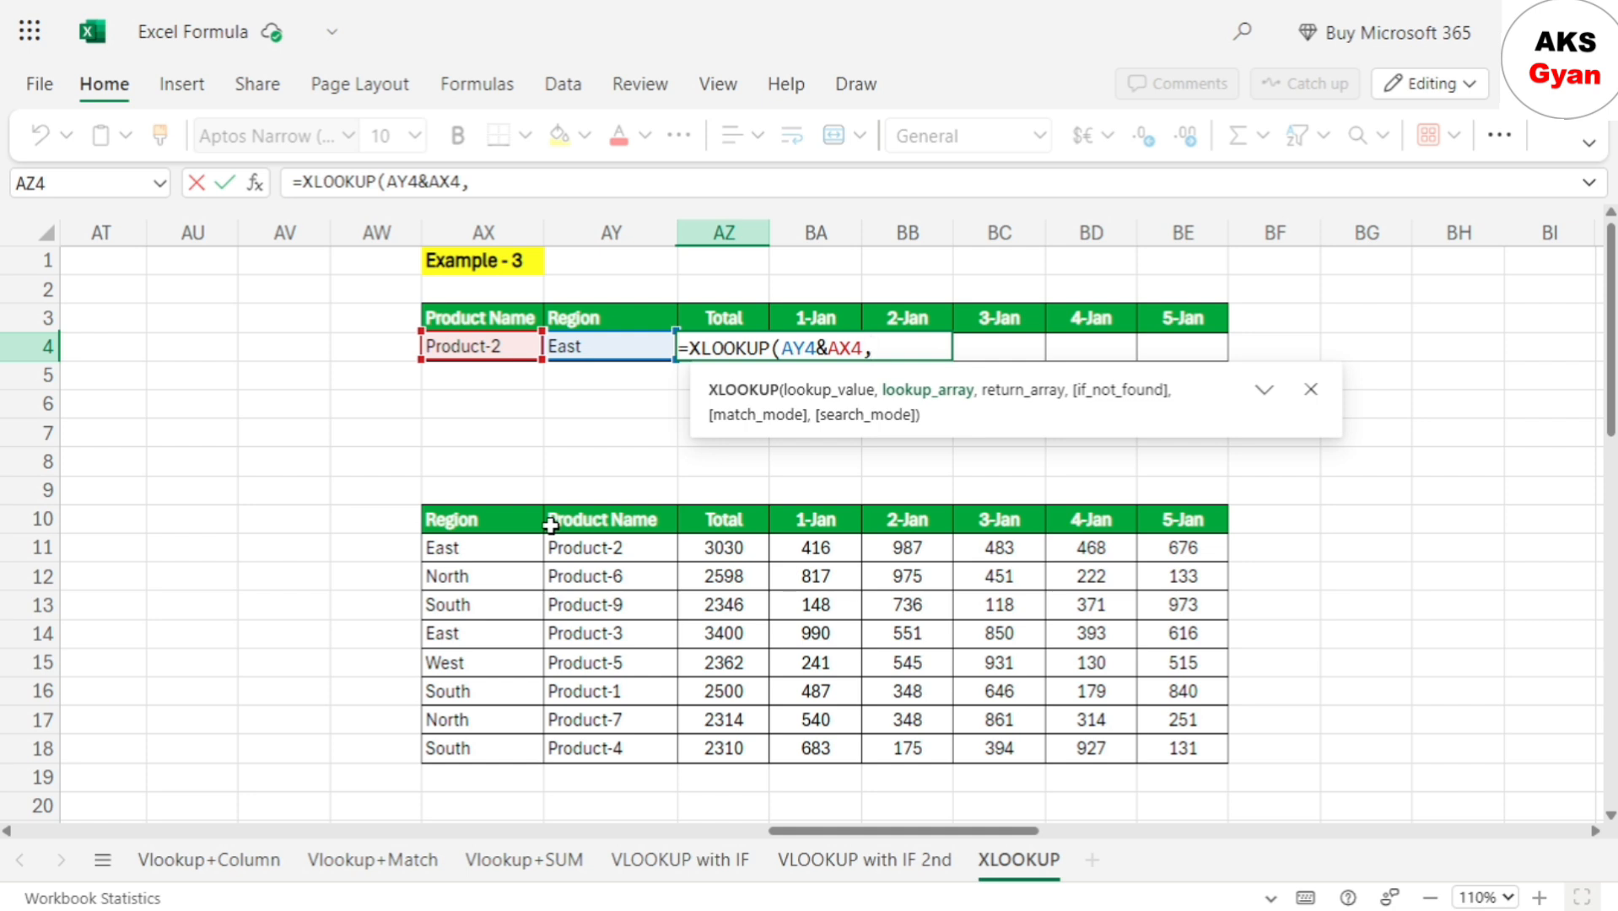
Complete the AZ4 formula with the combined lookup array AX11:AX18&AY11:AY18 and return array AZ11:BE18
{"action": "left_click_drag", "start_coordinate": [480, 553], "coordinate": [498, 757]}
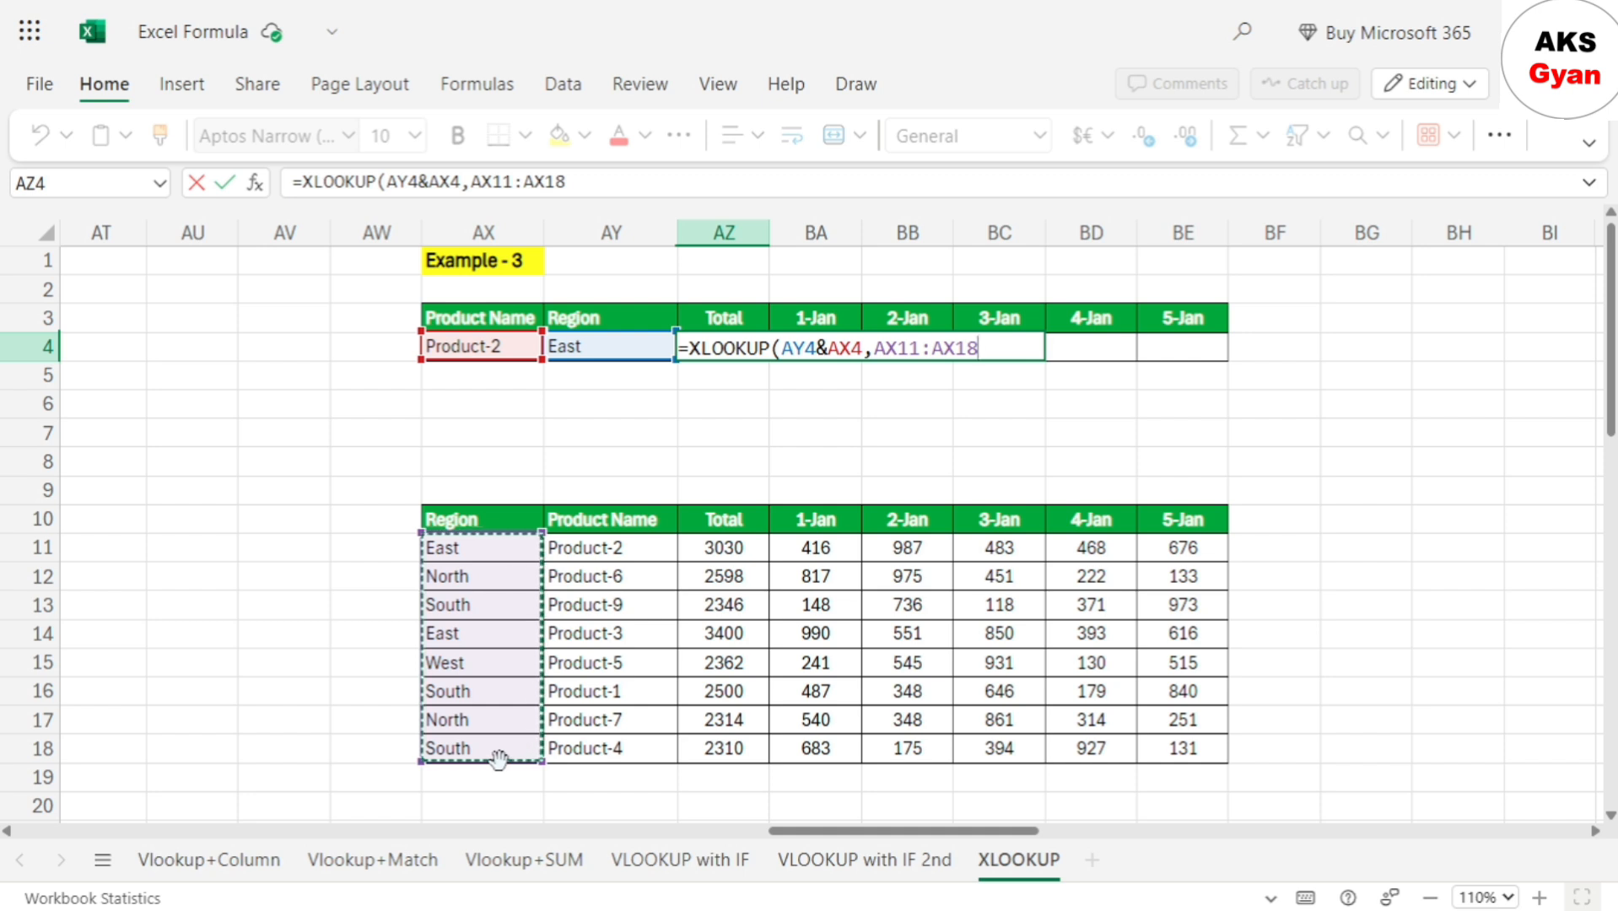
{"action": "type", "text": "&"}
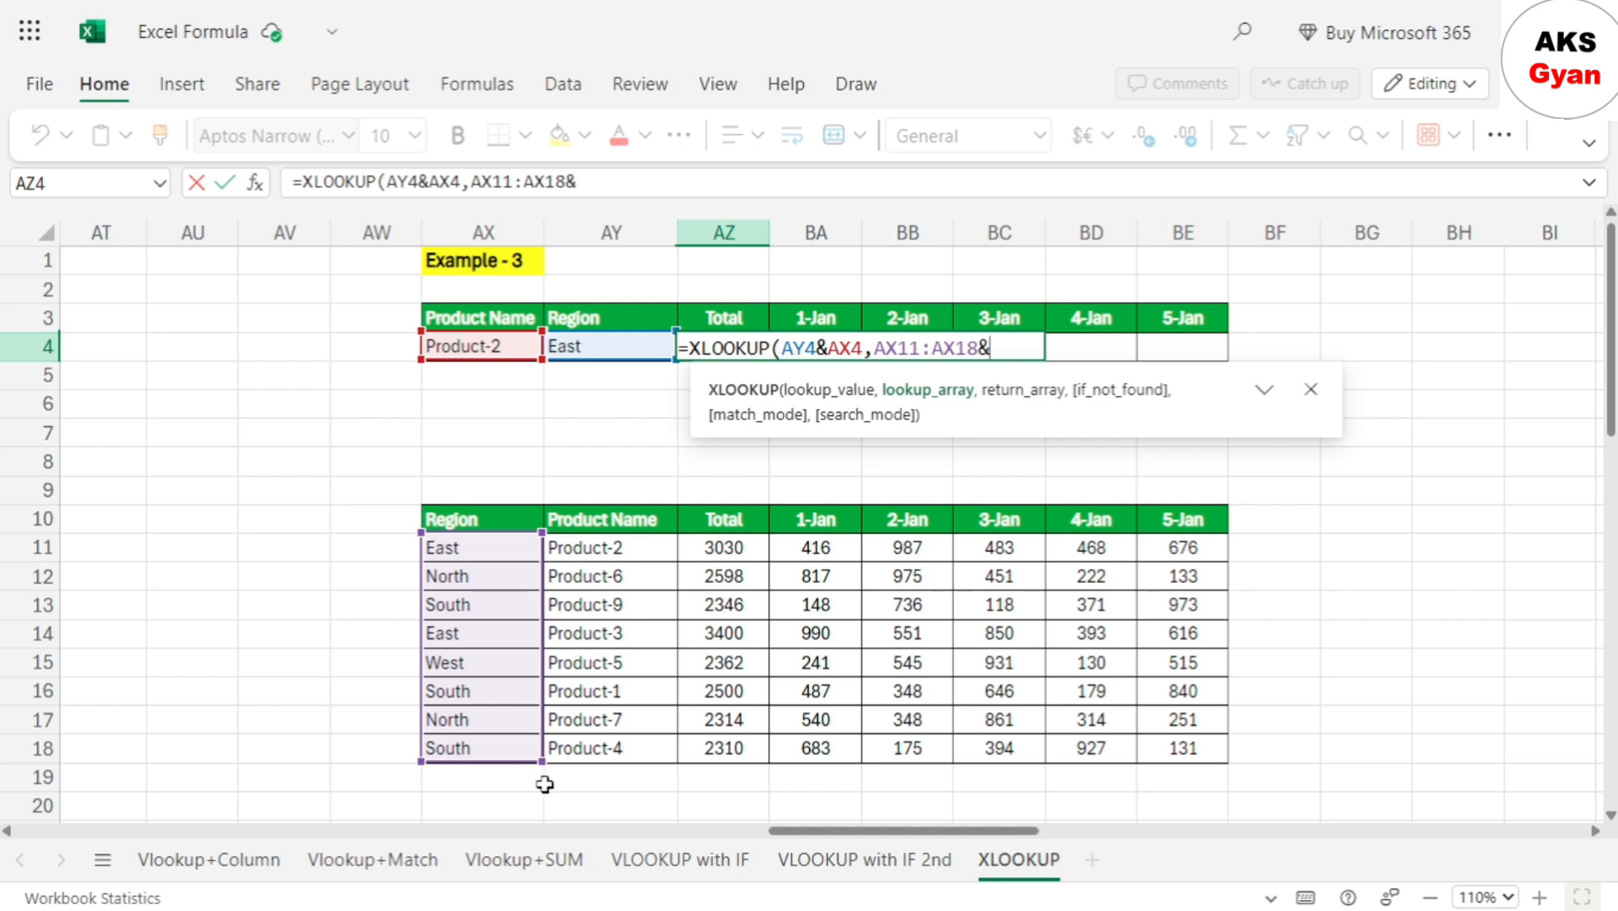
{"action": "left_click_drag", "start_coordinate": [607, 550], "coordinate": [614, 753]}
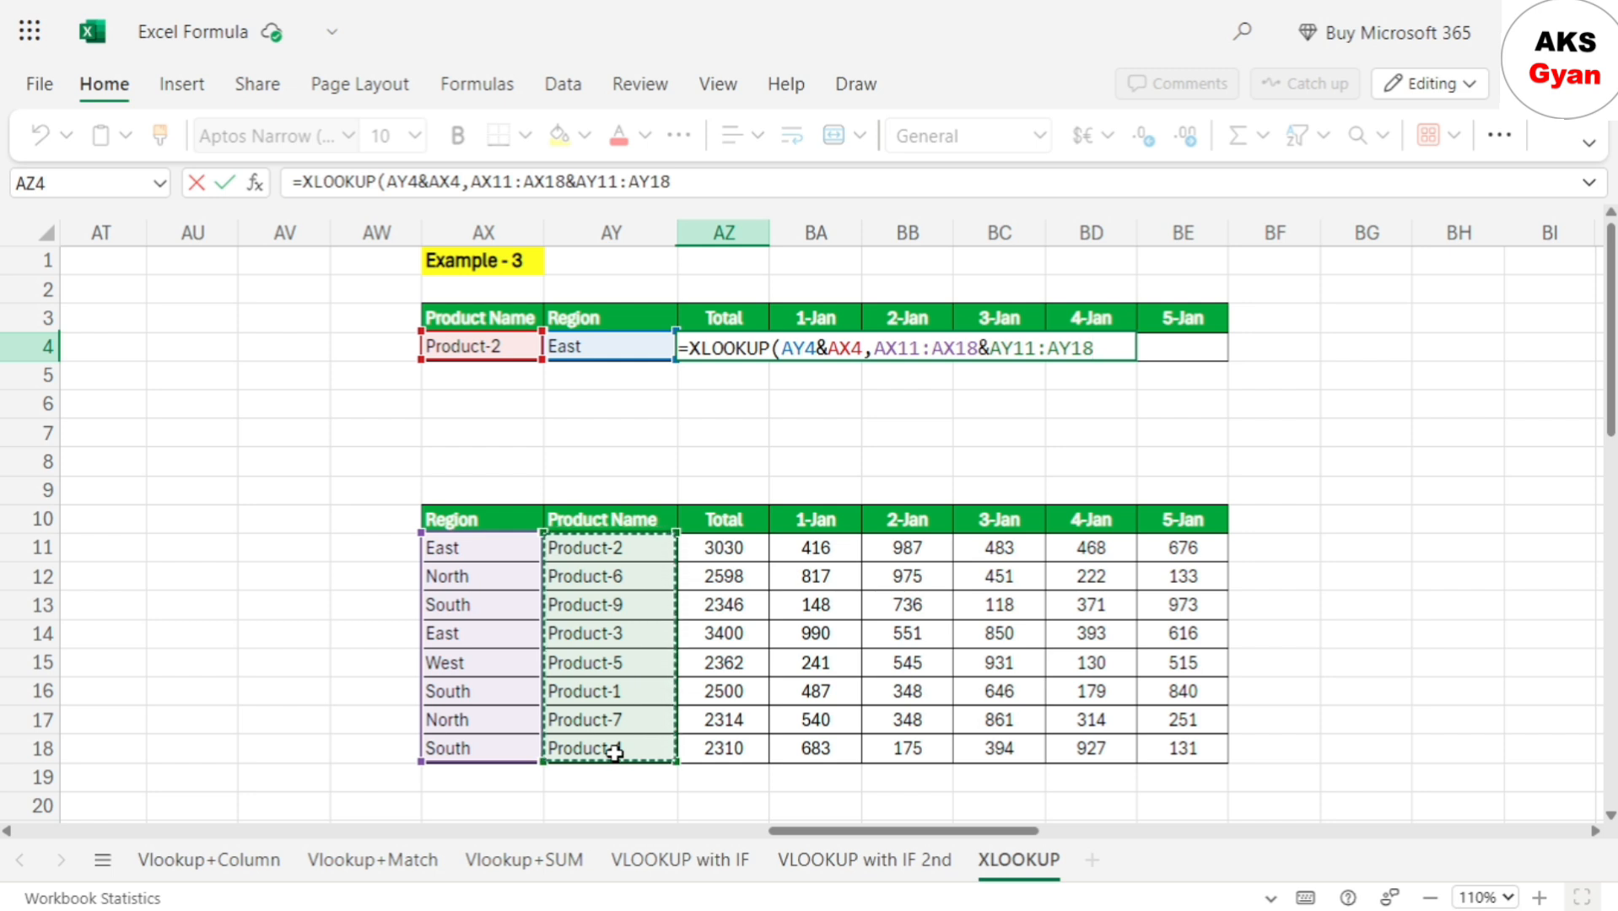
{"action": "type", "text": ","}
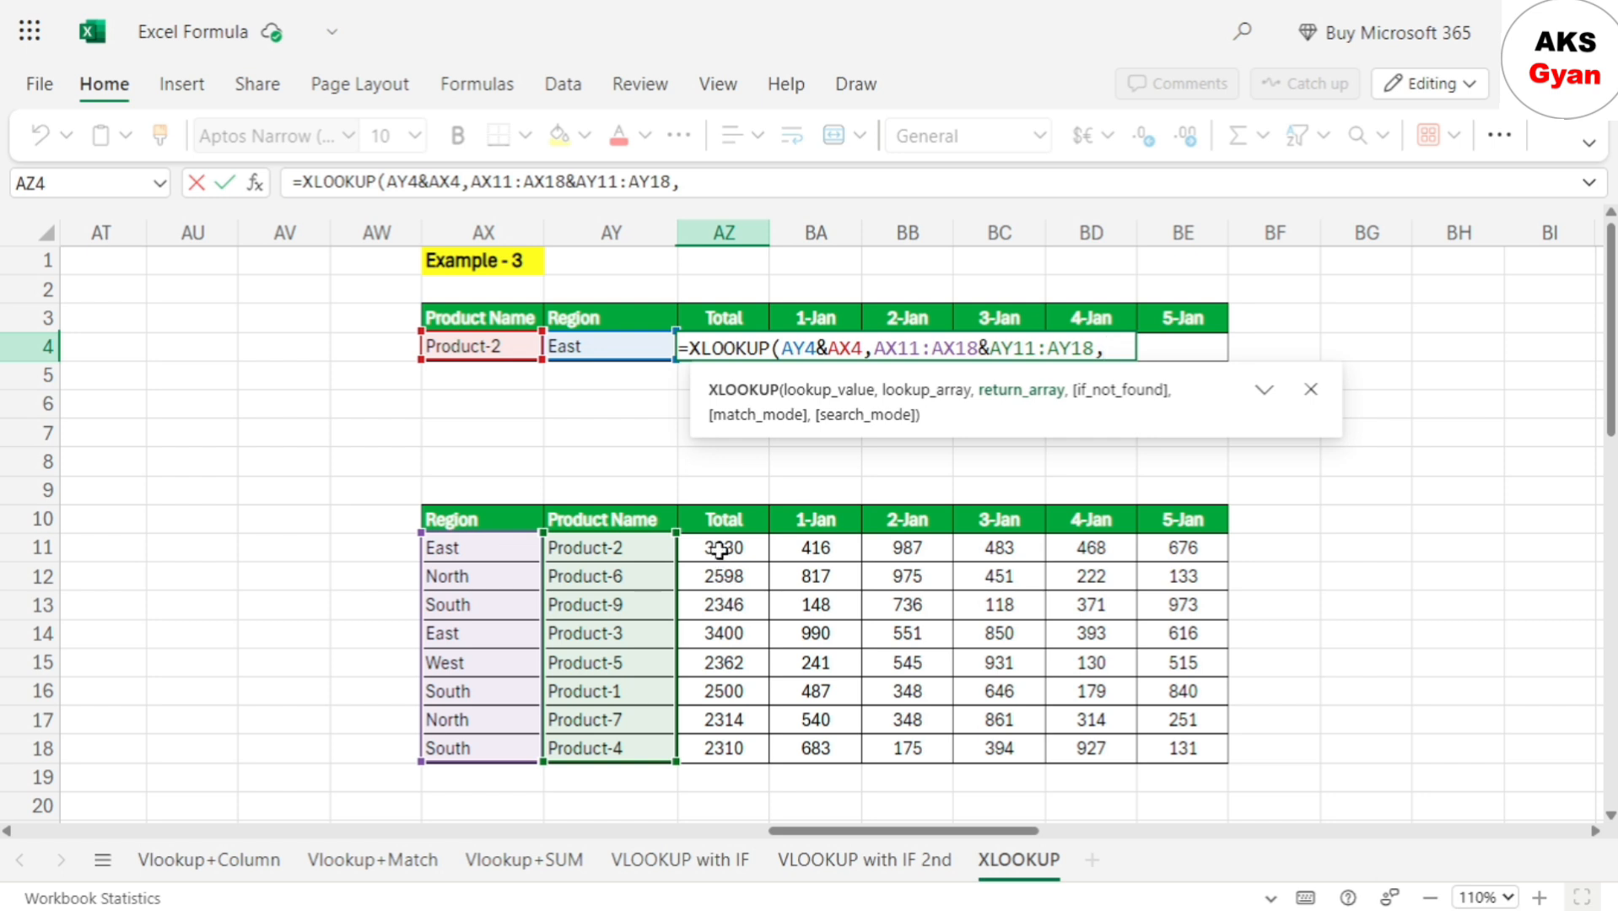
{"action": "left_click_drag", "start_coordinate": [723, 548], "coordinate": [1186, 748]}
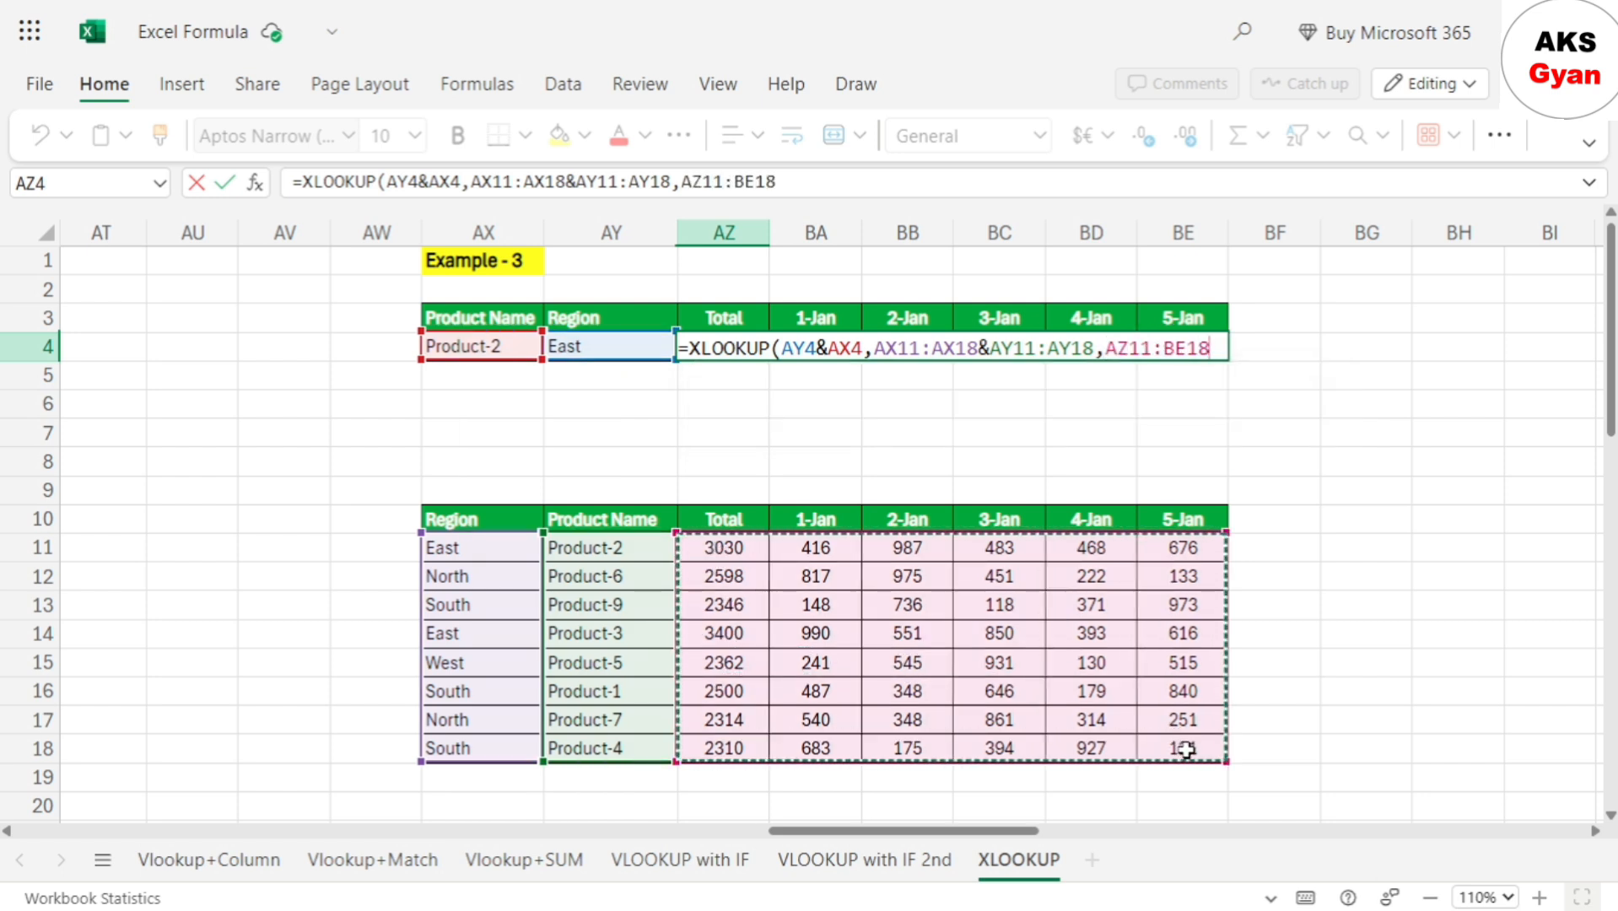
{"action": "type", "text": ")"}
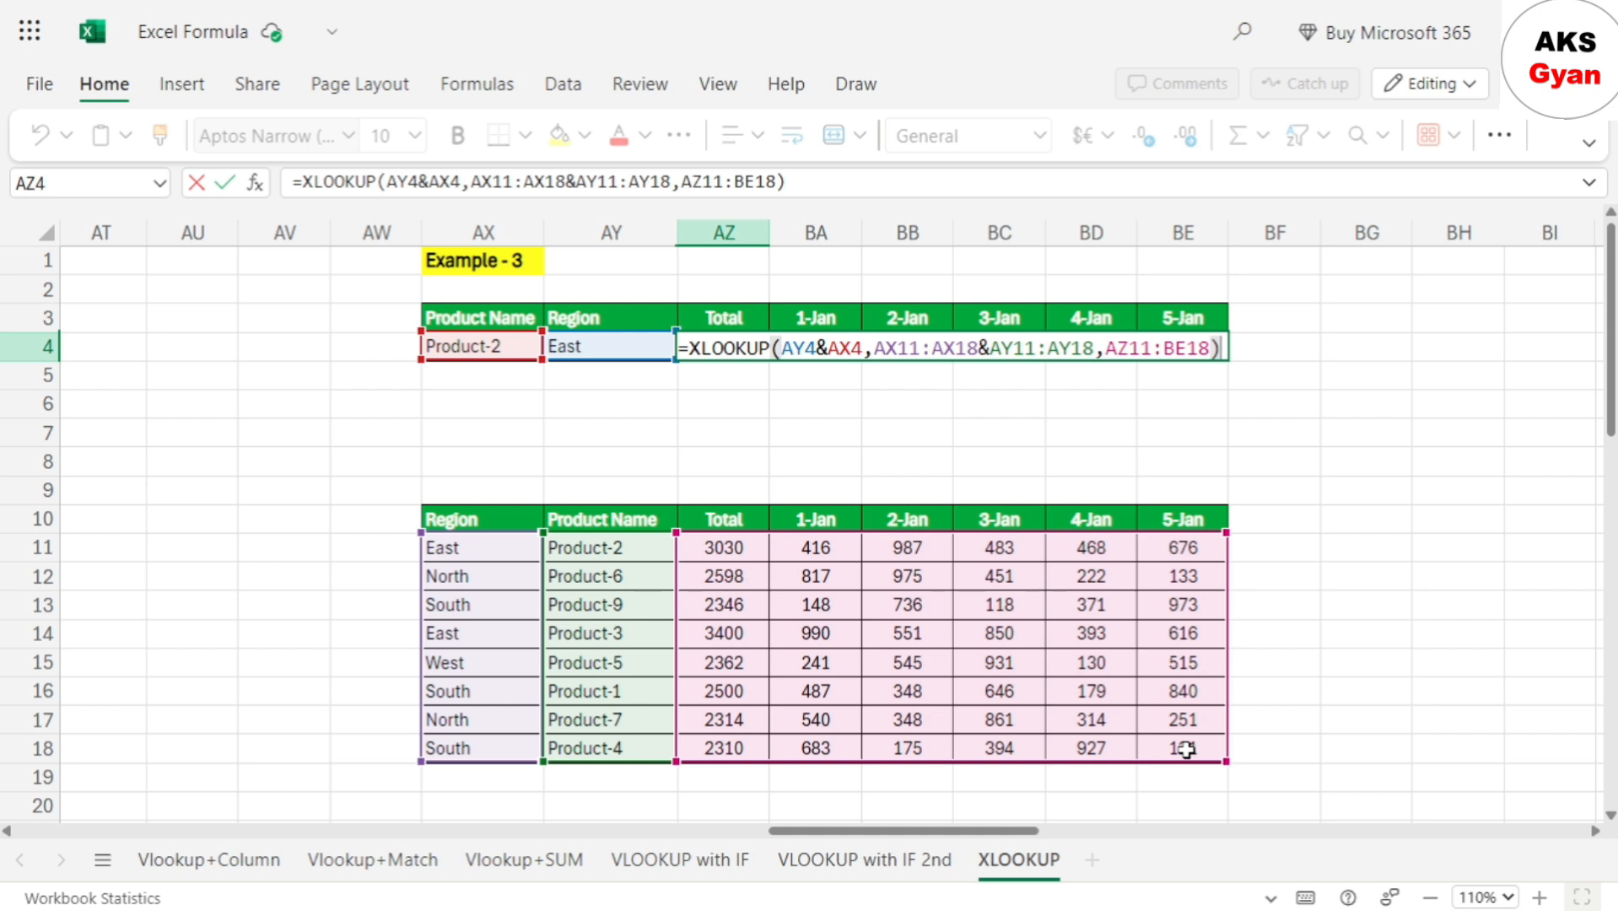
{"action": "key", "text": "Return"}
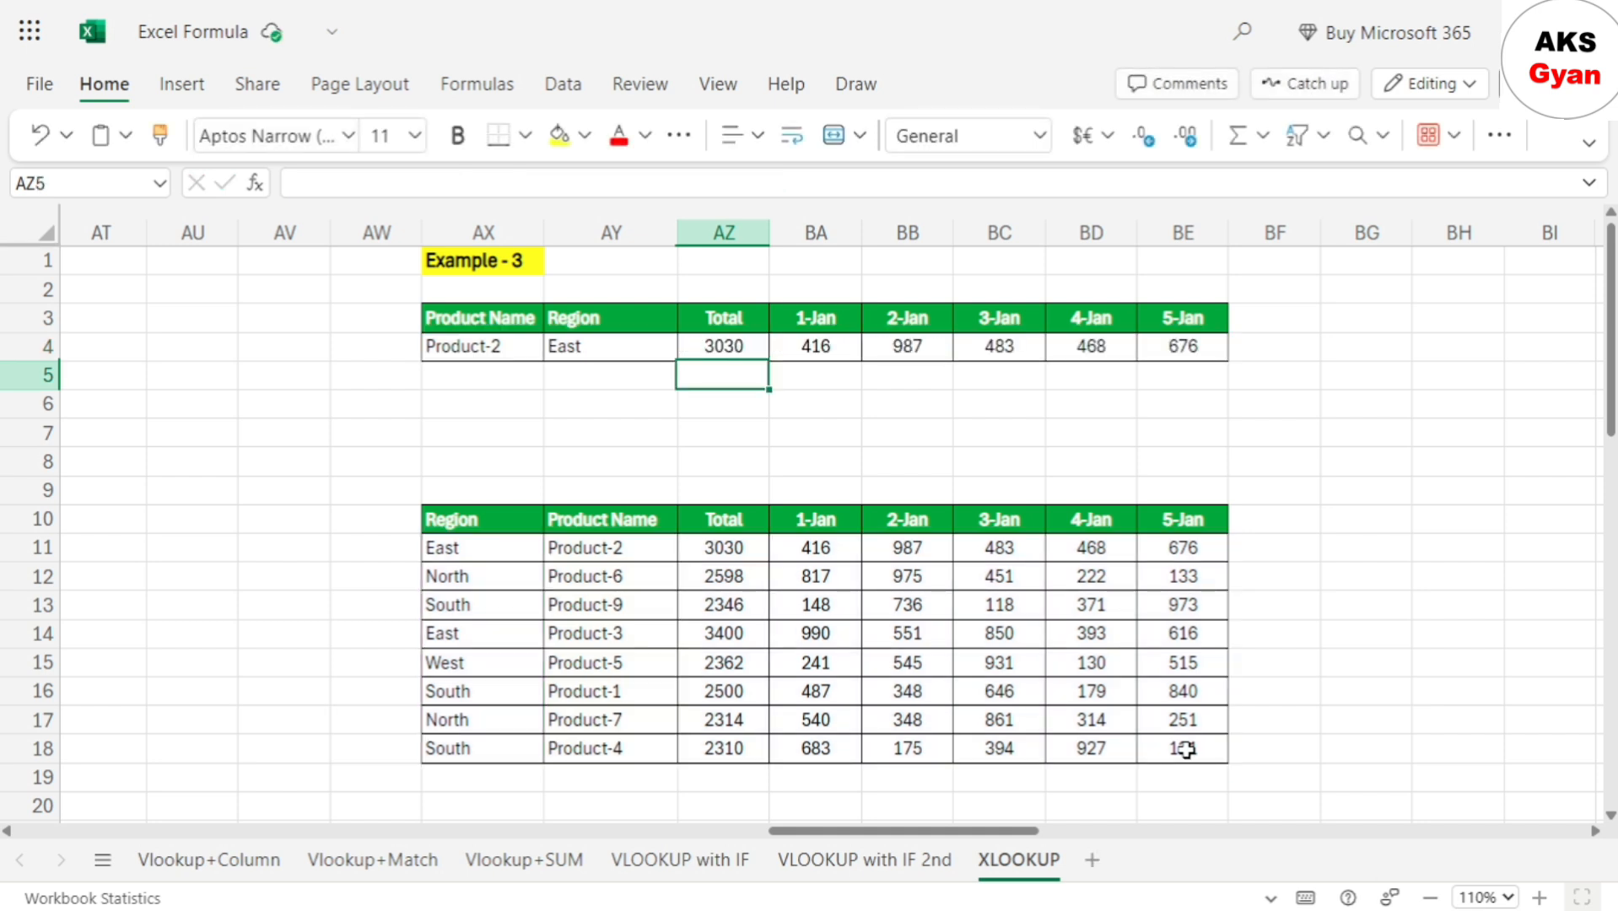
{"action": "key", "text": "Up"}
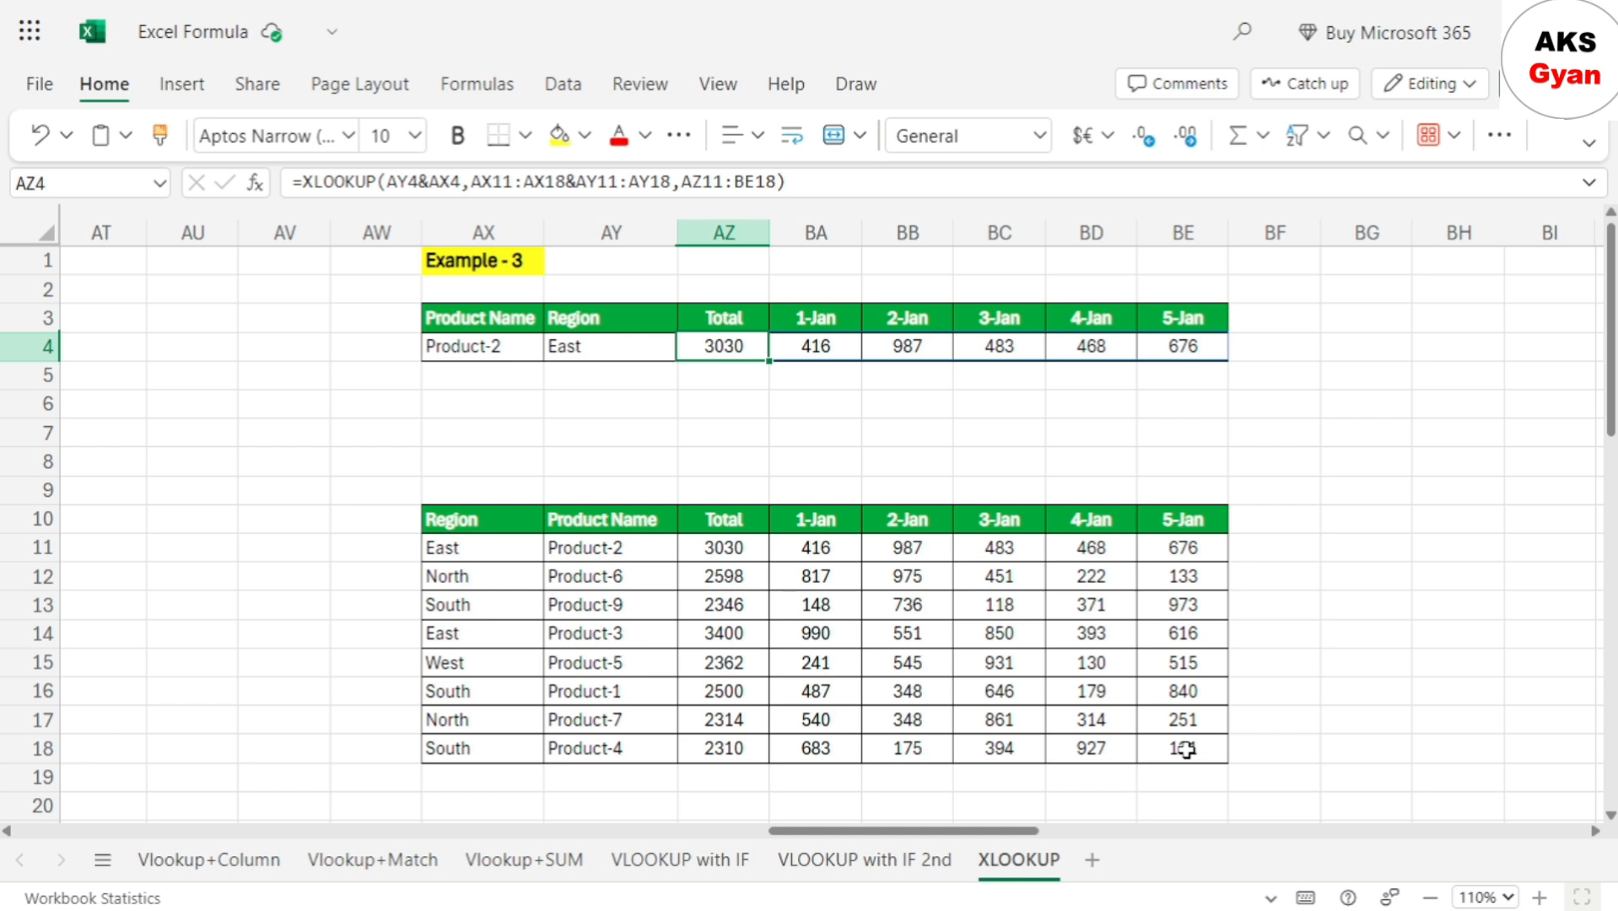
{"action": "left_click", "coordinate": [596, 344]}
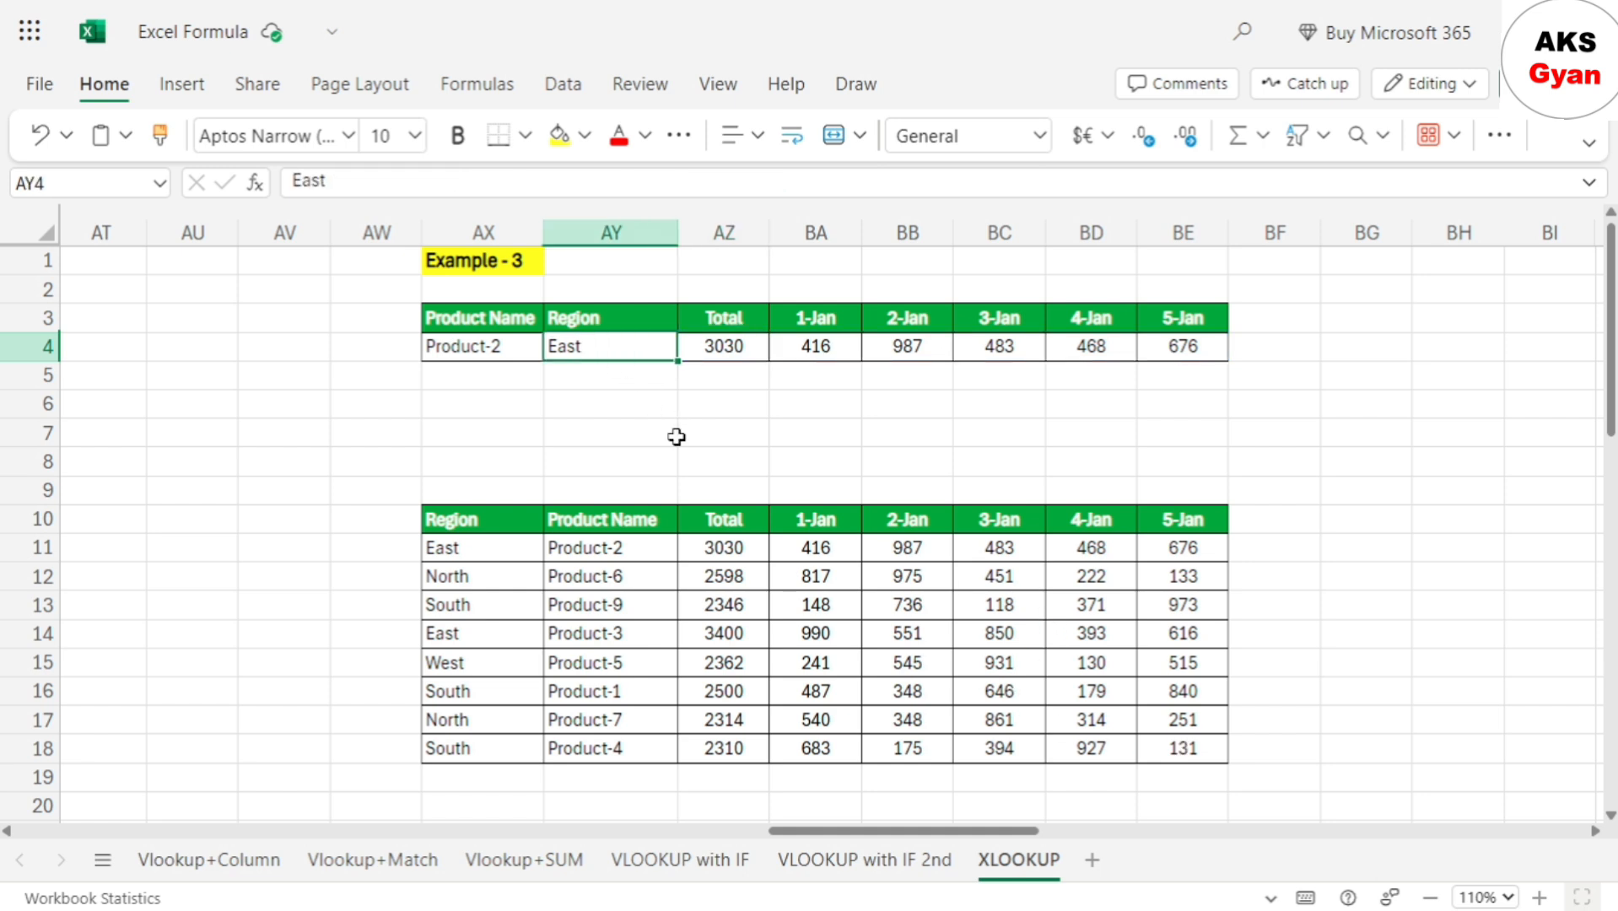
Change the product name in AX4 of Example - 3 to Product-3
{"action": "key", "text": "Left"}
{"action": "key", "text": "F2"}
{"action": "key", "text": "BackSpace"}
{"action": "type", "text": "3"}
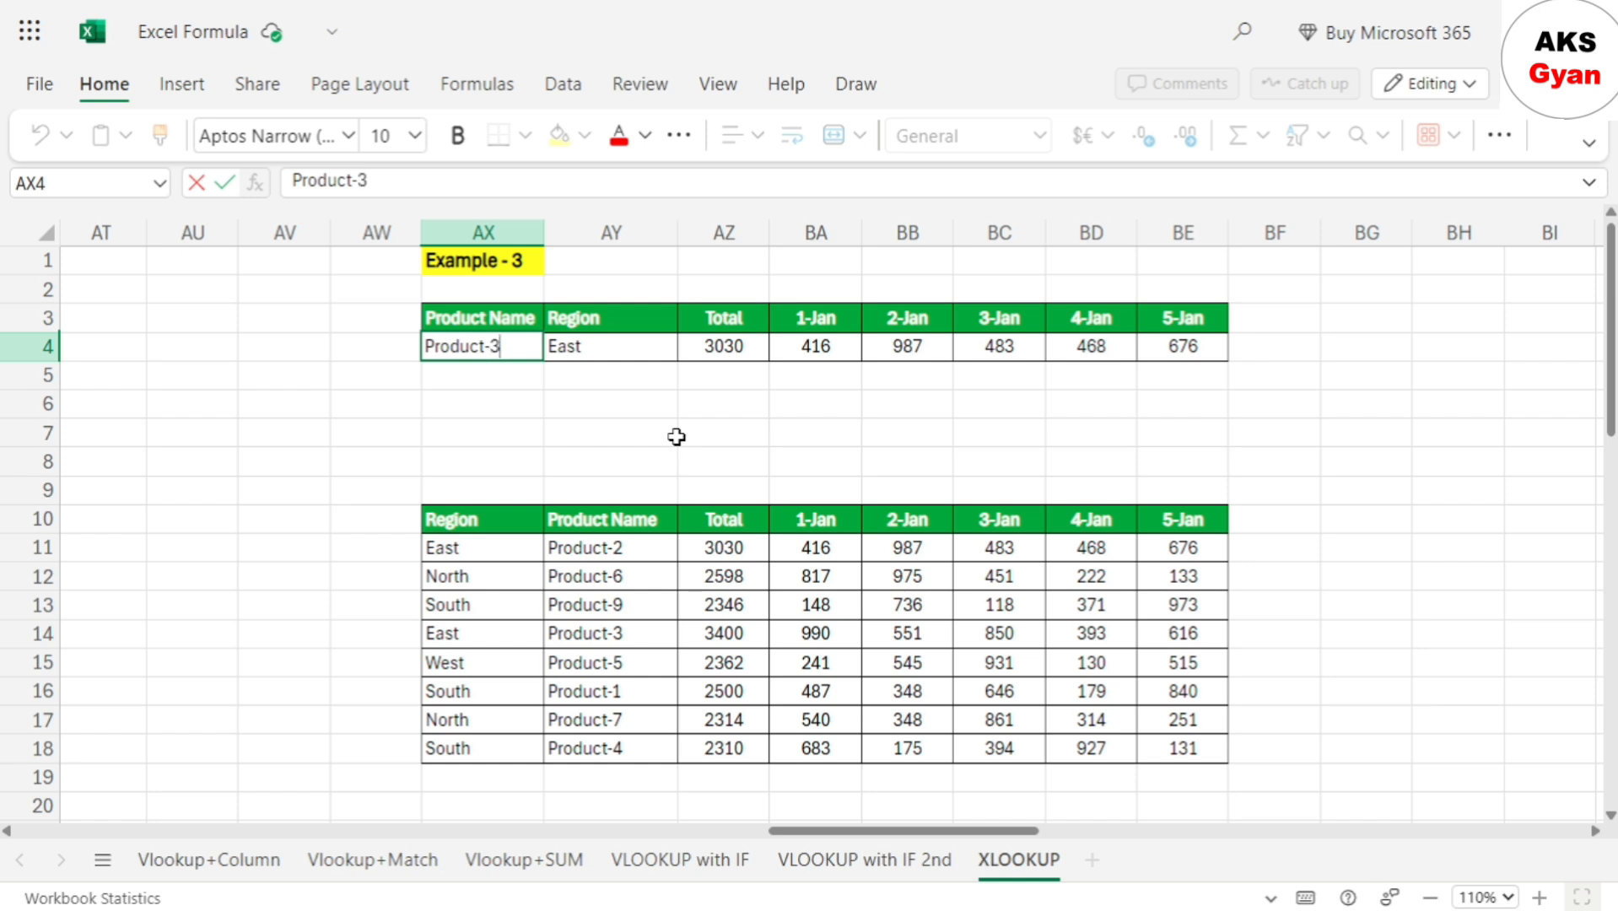
{"action": "key", "text": "Return"}
{"action": "key", "text": "Up"}
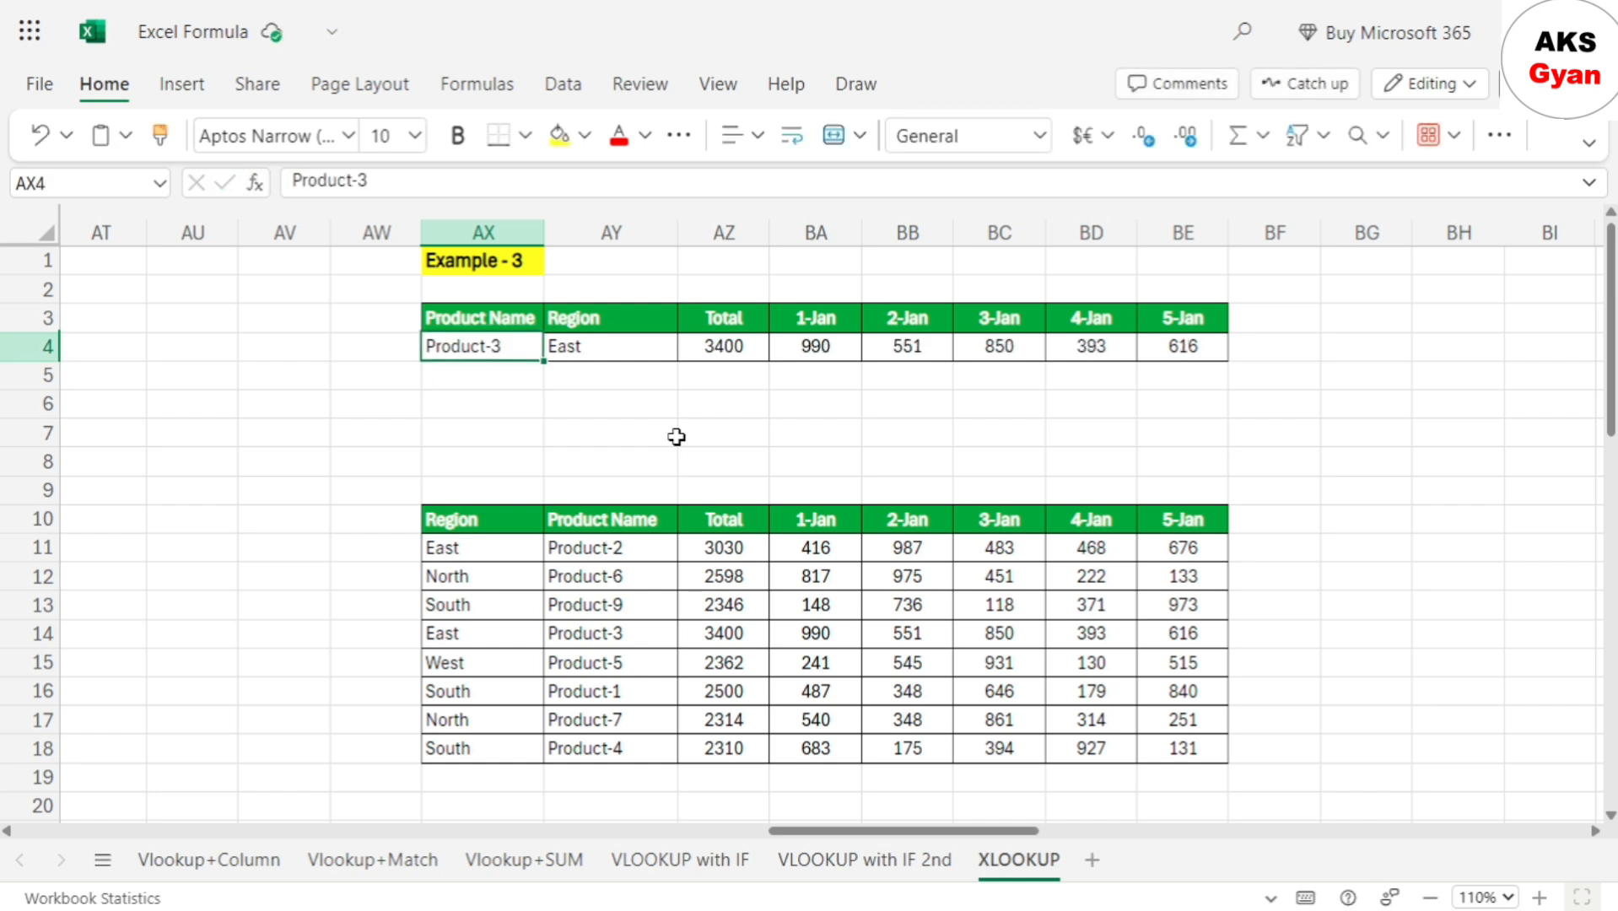
Set the region criterion in AY4 of Example - 3 to North
{"action": "key", "text": "Right"}
{"action": "key", "text": "Left"}
{"action": "key", "text": "Right"}
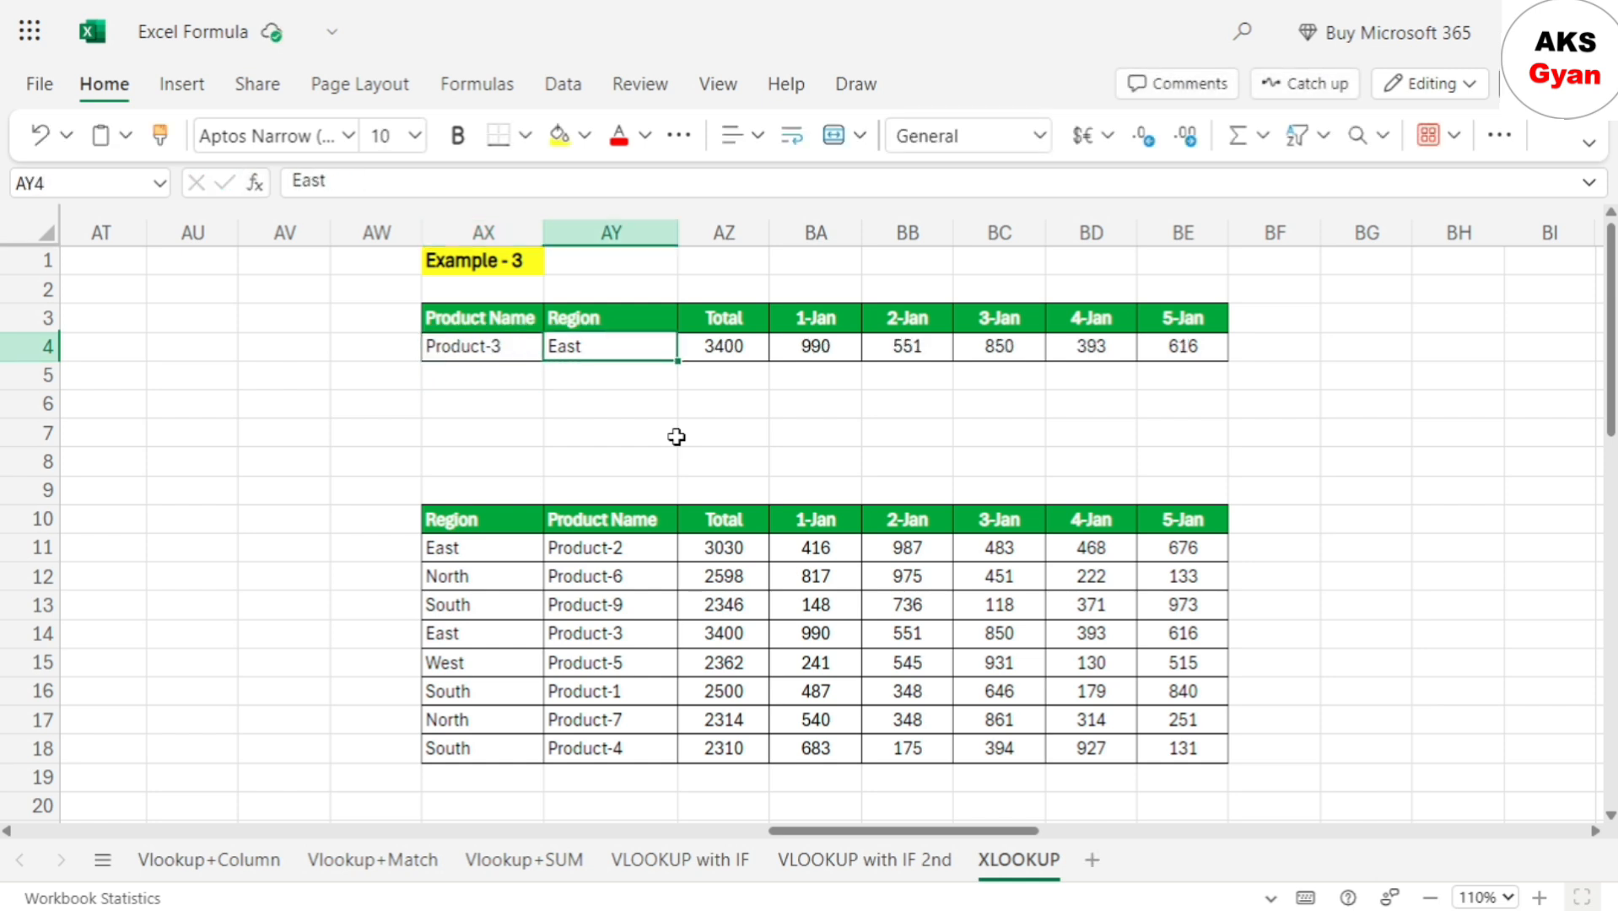
{"action": "type", "text": "North"}
{"action": "key", "text": "Return"}
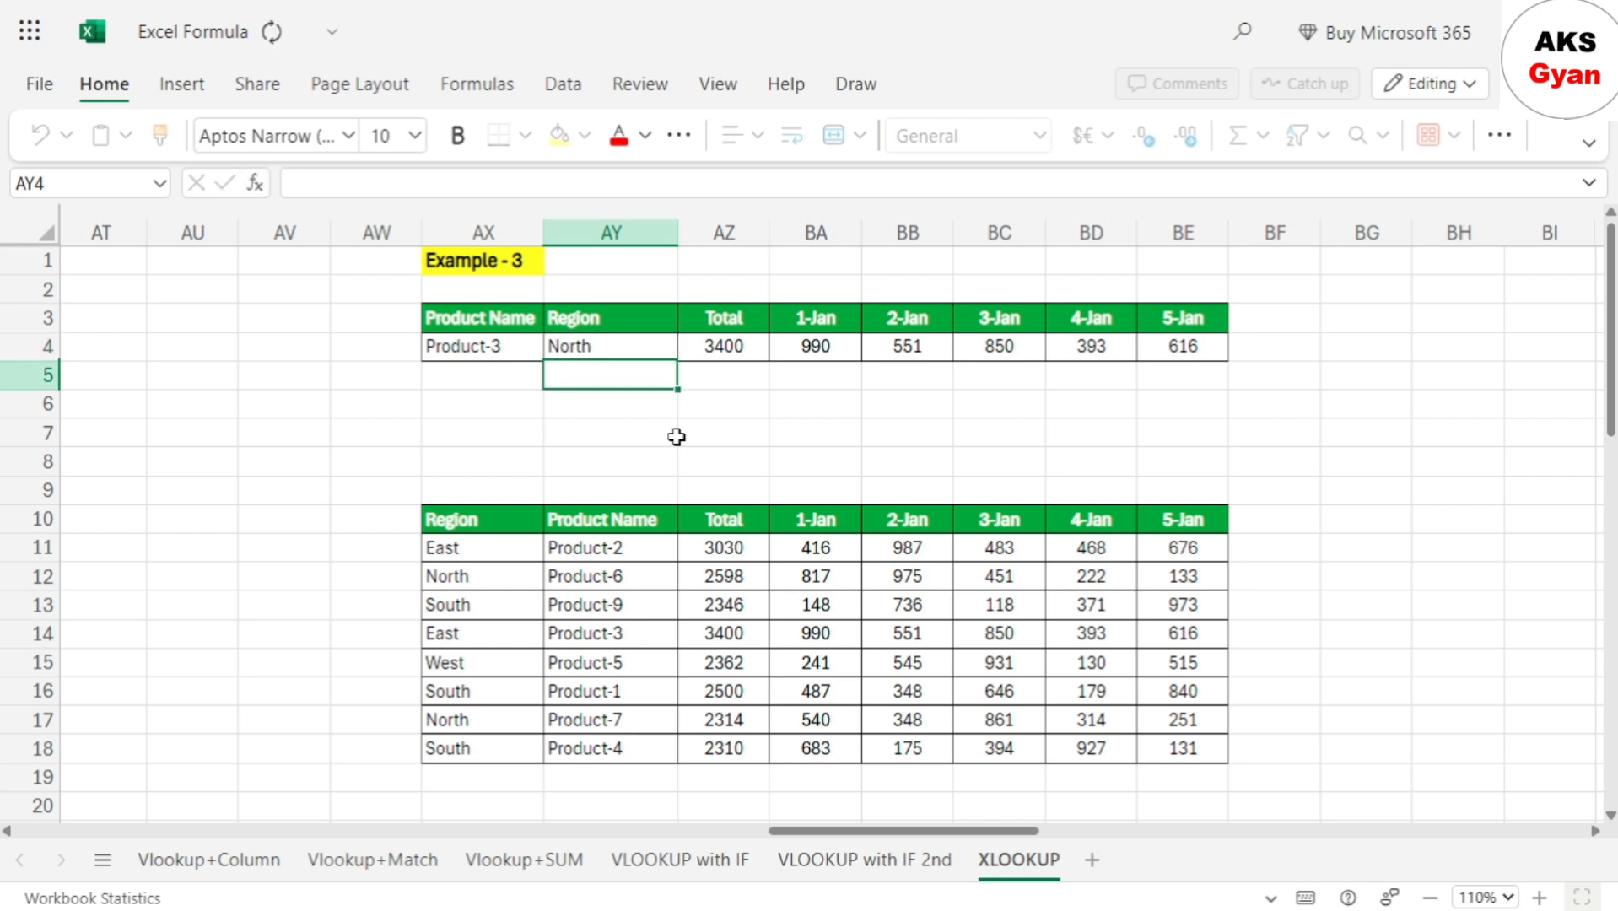
Set the product name in AX4 of Example - 3 to Product-6
{"action": "key", "text": "Up"}
{"action": "key", "text": "Left"}
{"action": "key", "text": "F2"}
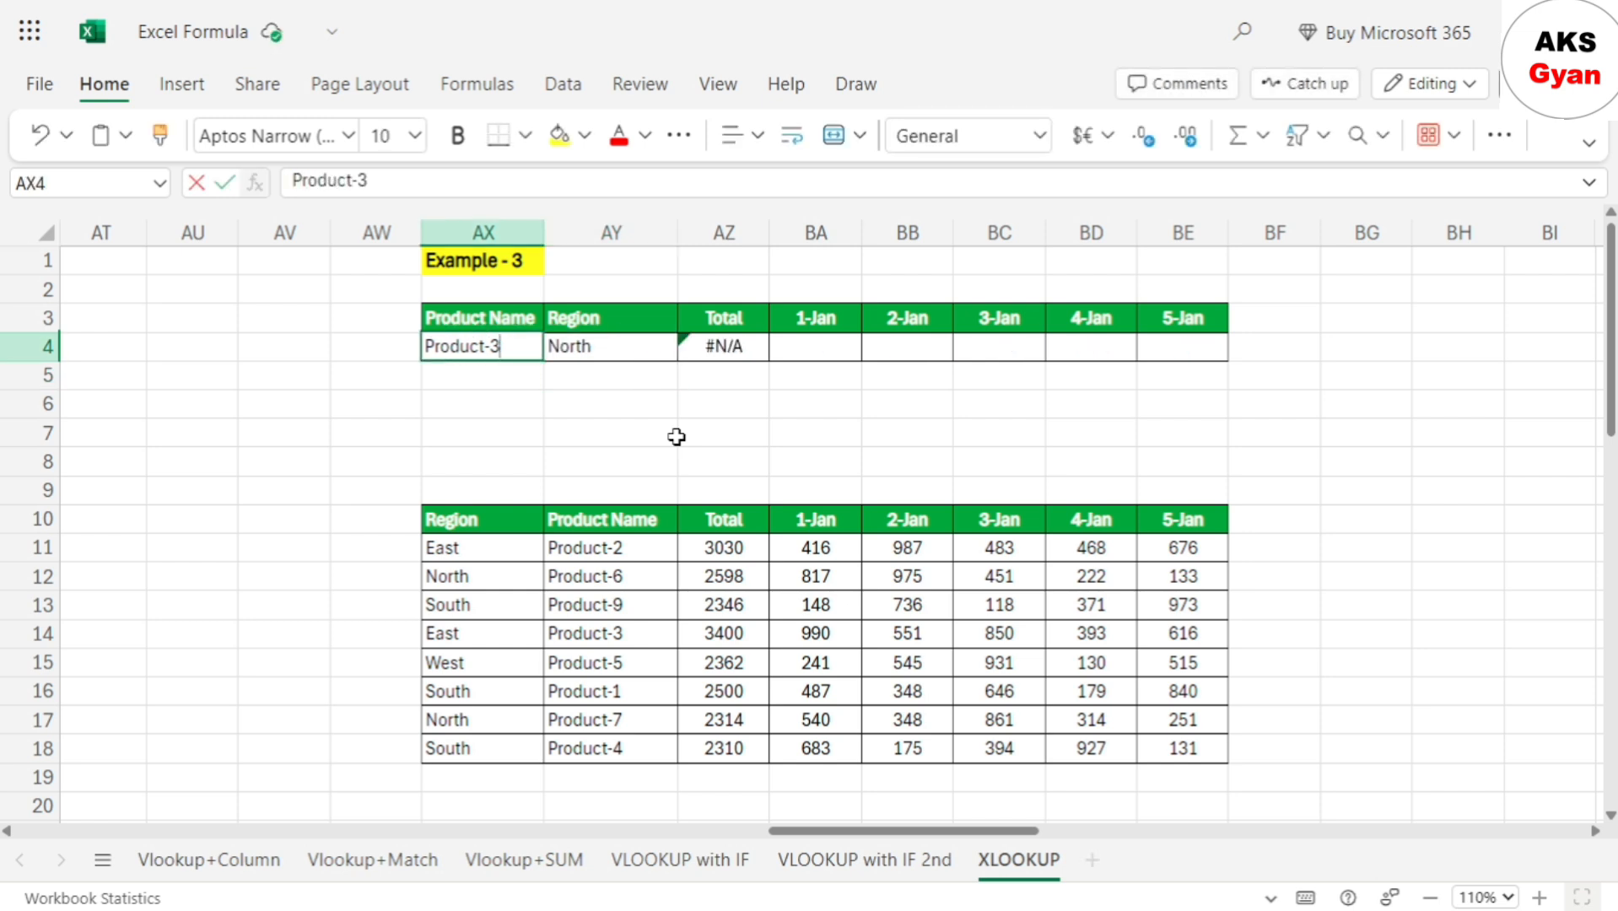
{"action": "key", "text": "BackSpace"}
{"action": "type", "text": "6"}
{"action": "key", "text": "Return"}
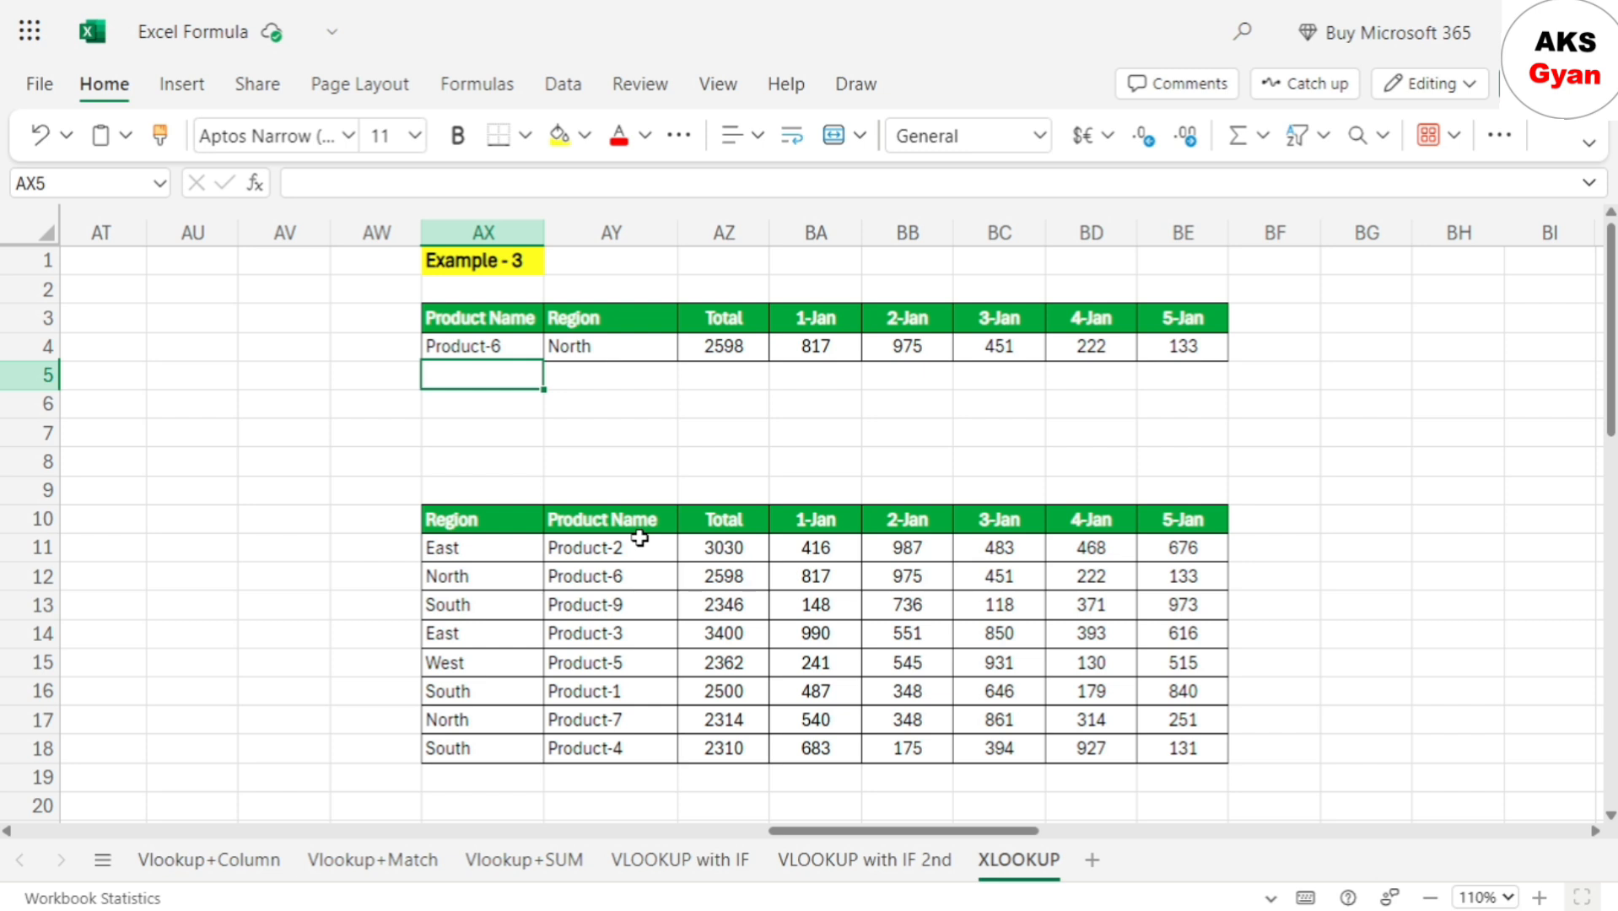
Review the product and region criteria in AX4:AY4 and the XLOOKUP formula in AZ4
{"action": "left_click", "coordinate": [603, 349]}
{"action": "key", "text": "Left"}
{"action": "key", "text": "shift+Right"}
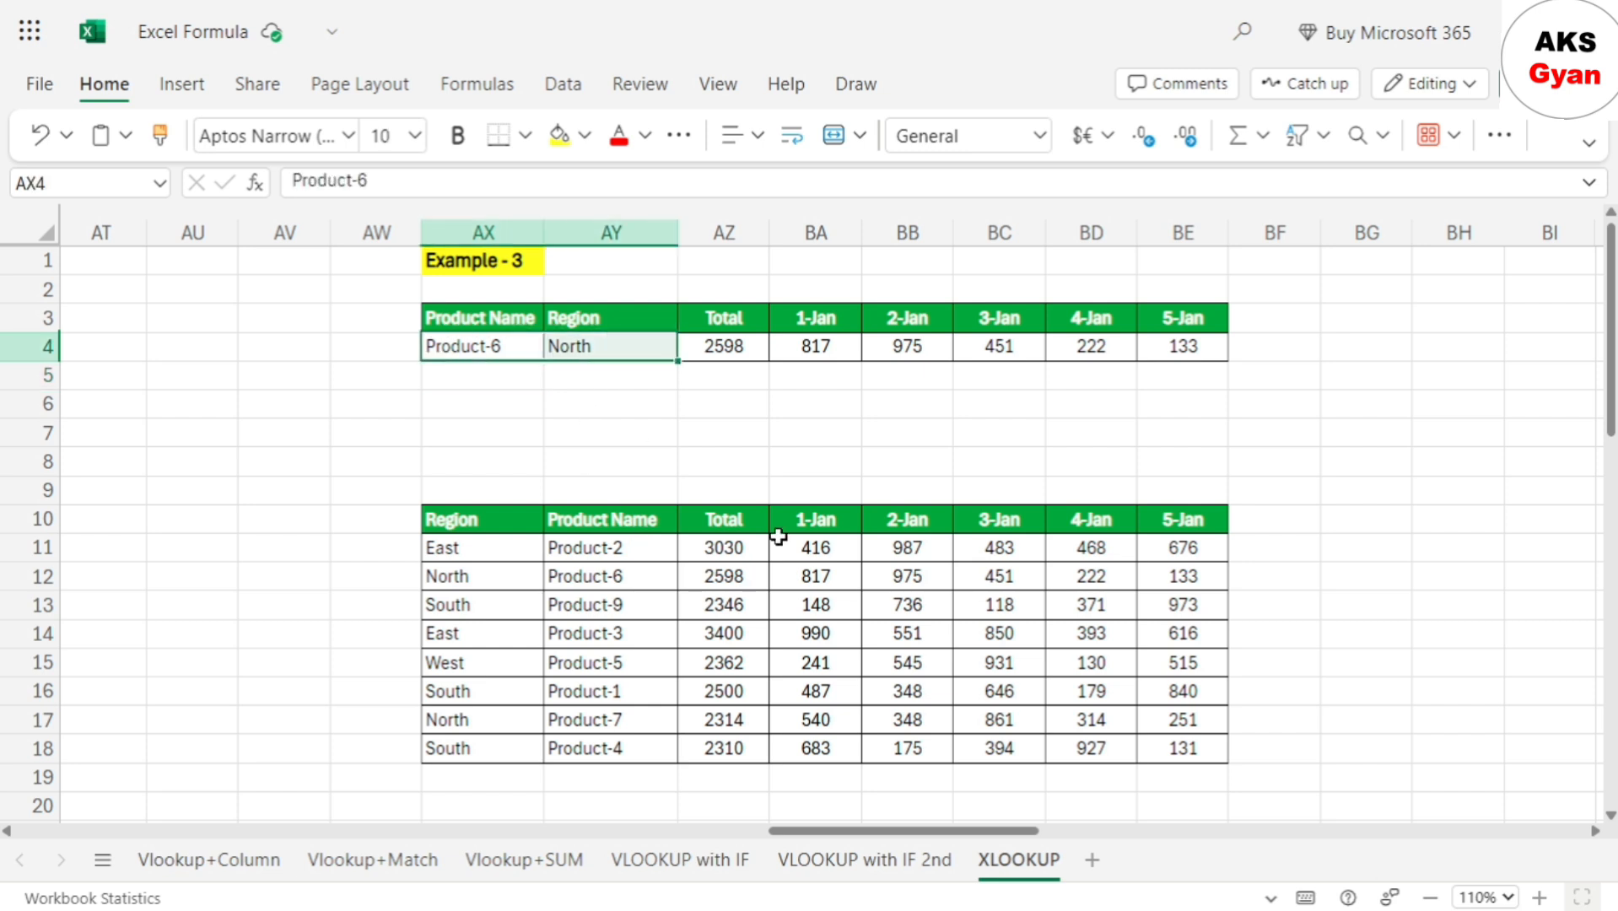
{"action": "left_click", "coordinate": [729, 349]}
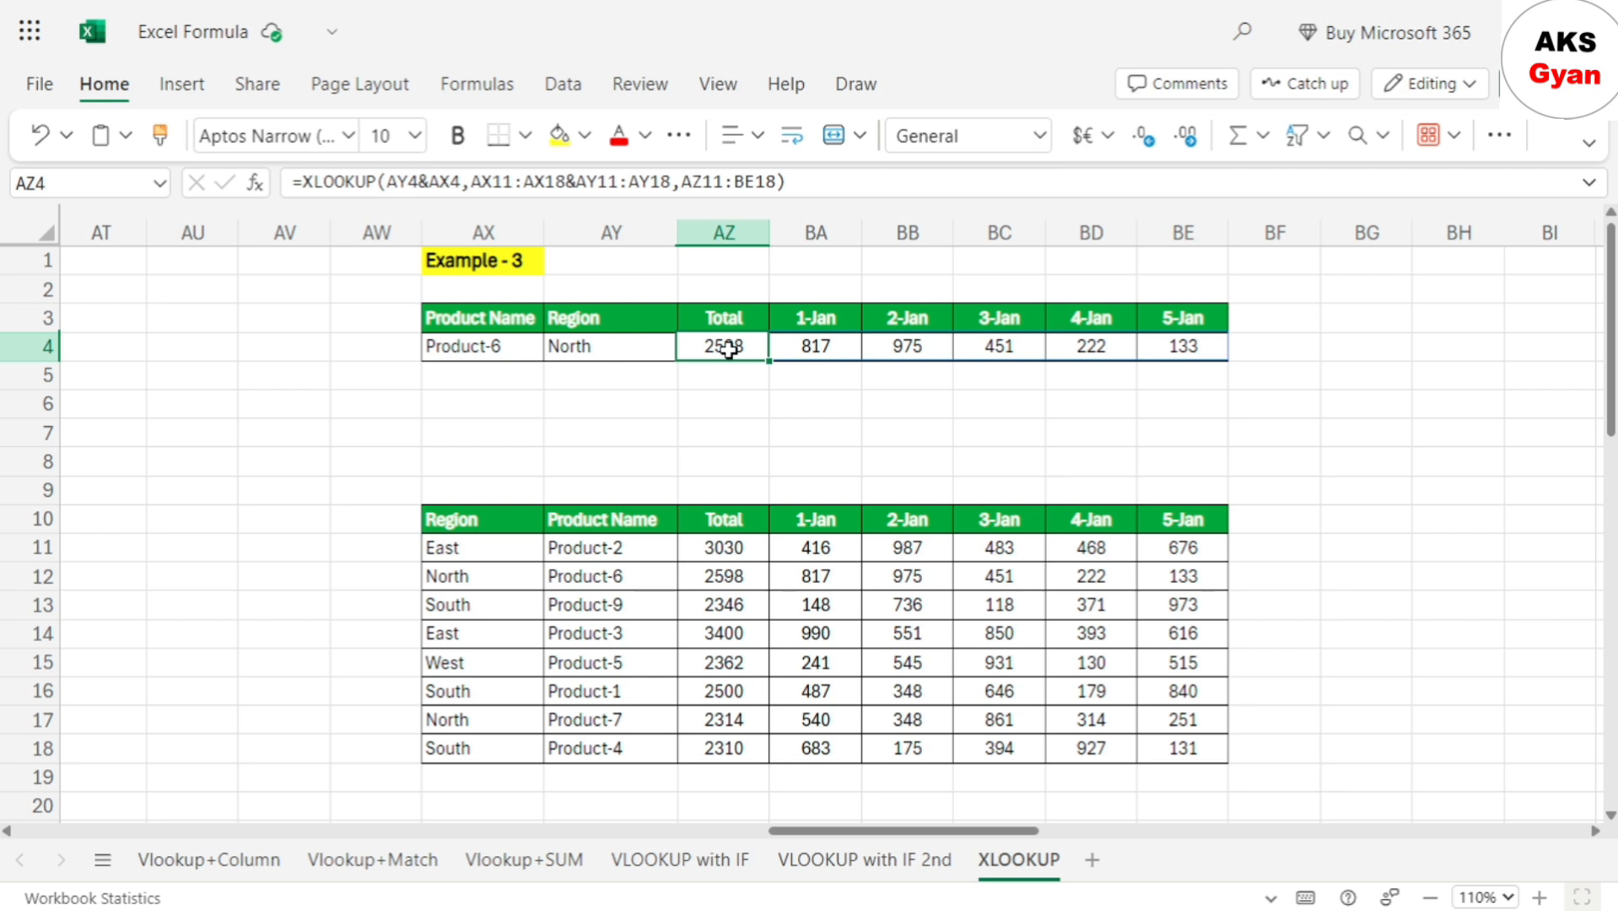
{"action": "left_click", "coordinate": [746, 428]}
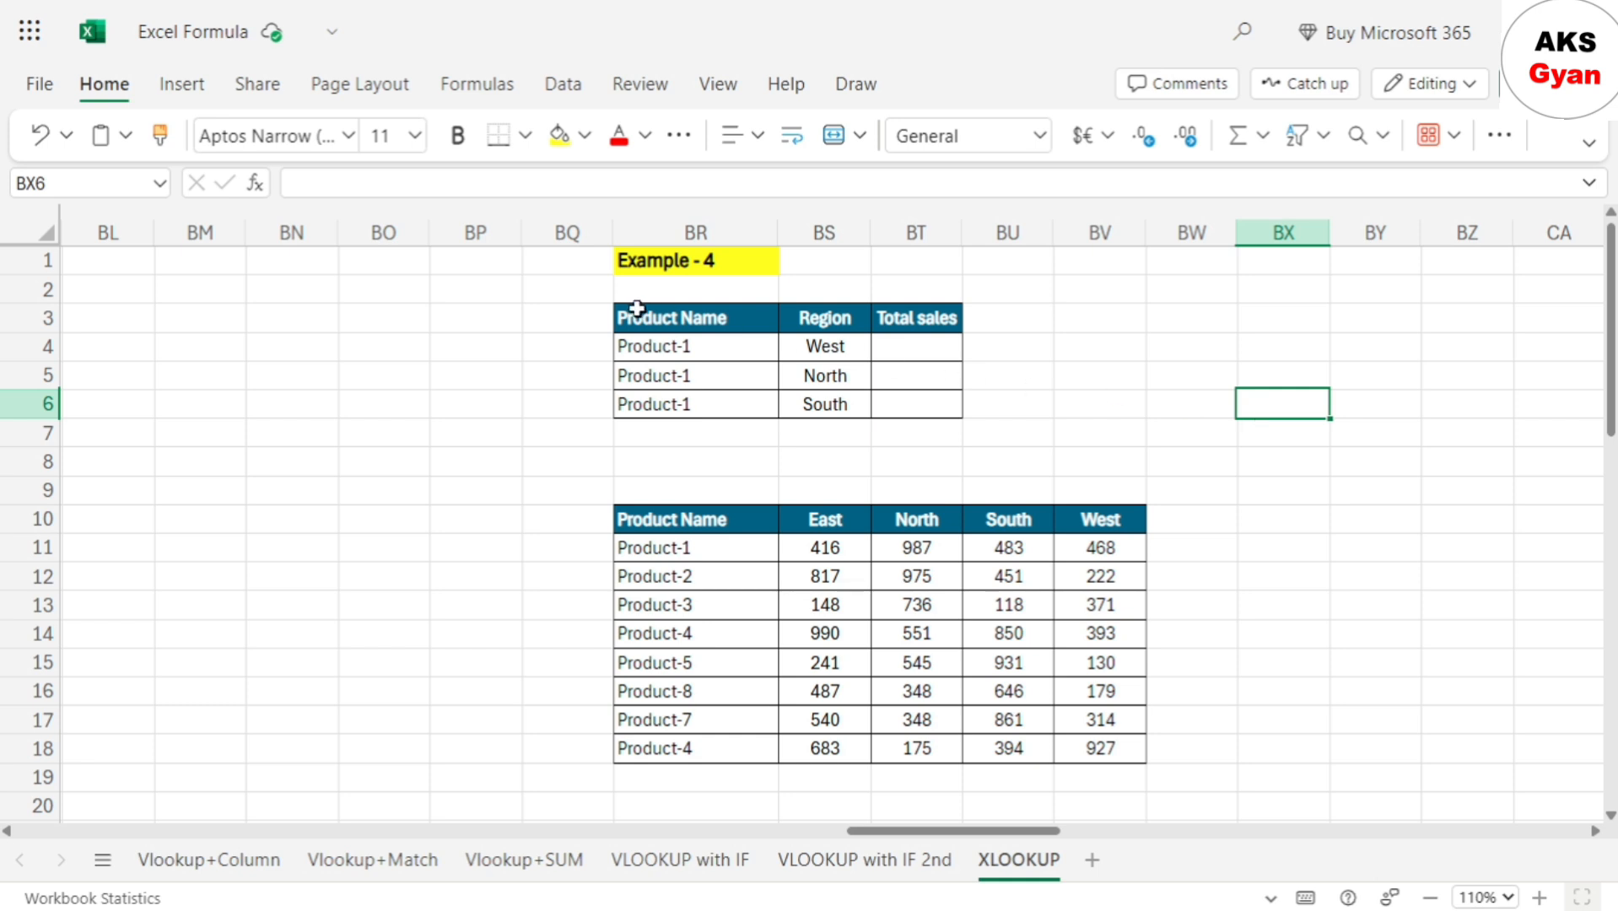
Examine Example - 4's product and region criteria, the Total sales column, and the source table's product names and region headers
{"action": "left_click_drag", "start_coordinate": [665, 318], "coordinate": [703, 437]}
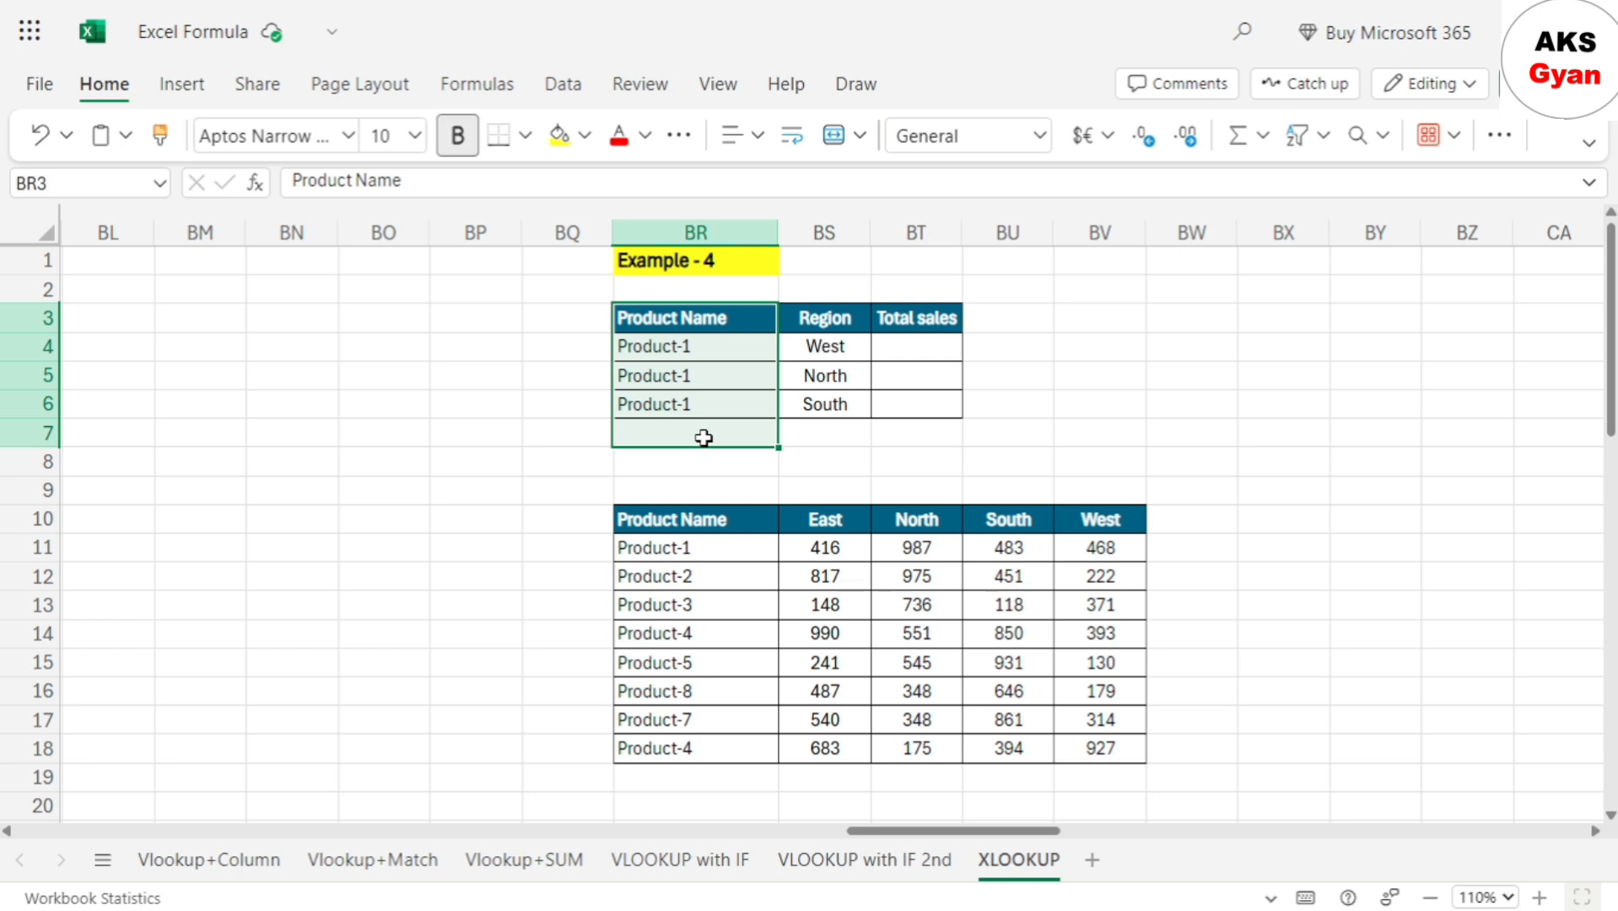
{"action": "key", "text": "shift+Right"}
{"action": "left_click", "coordinate": [900, 342]}
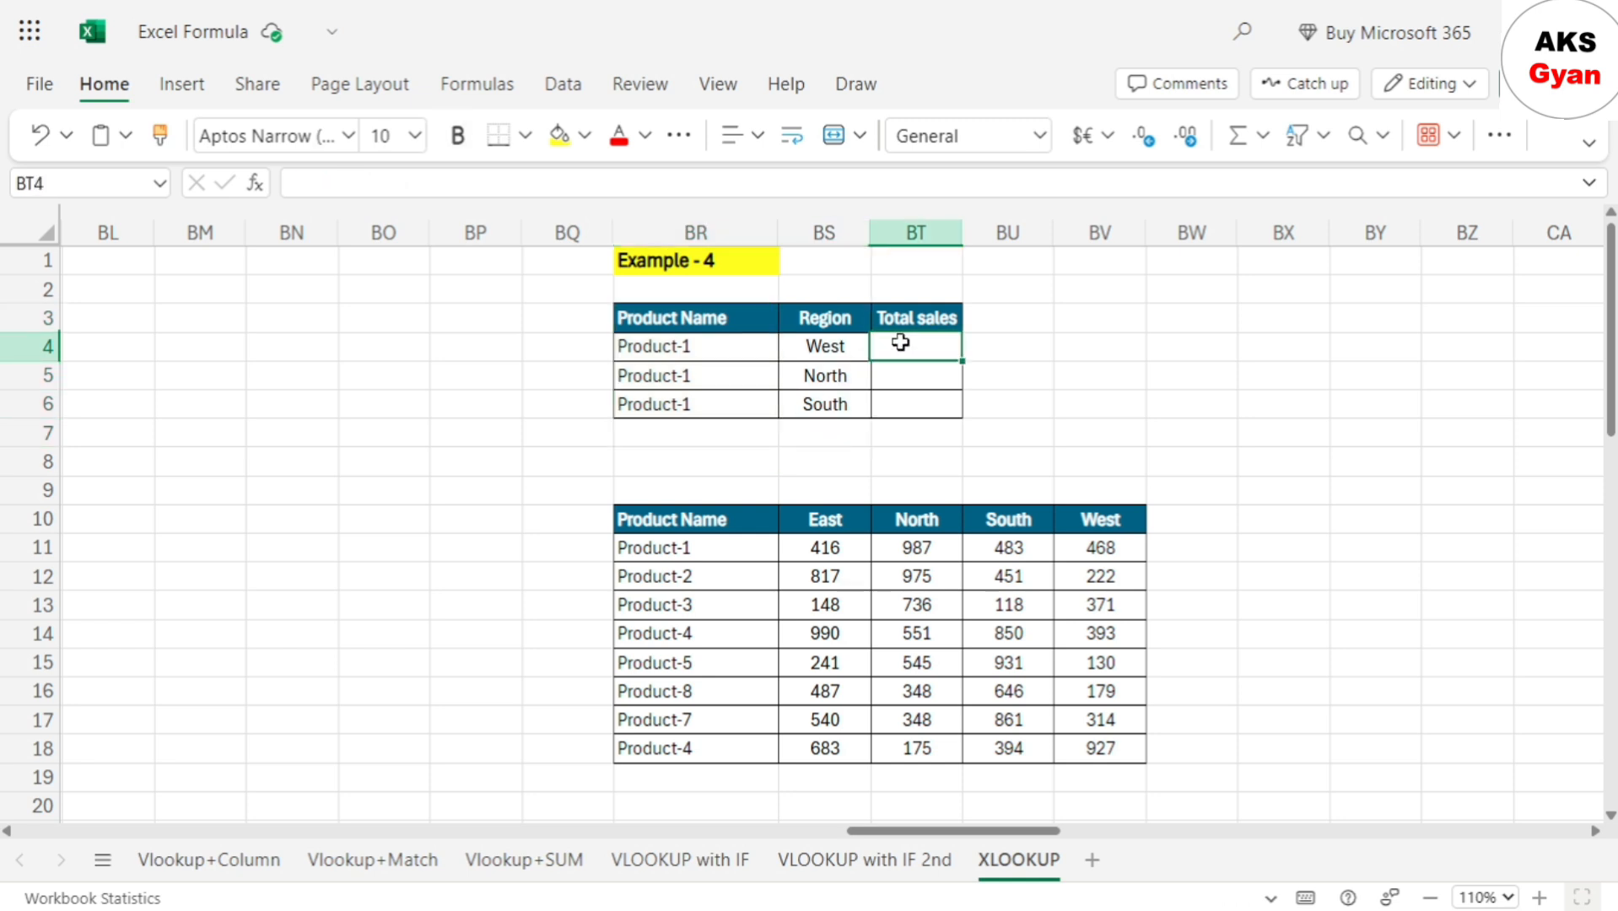
{"action": "left_click_drag", "start_coordinate": [719, 522], "coordinate": [1070, 738]}
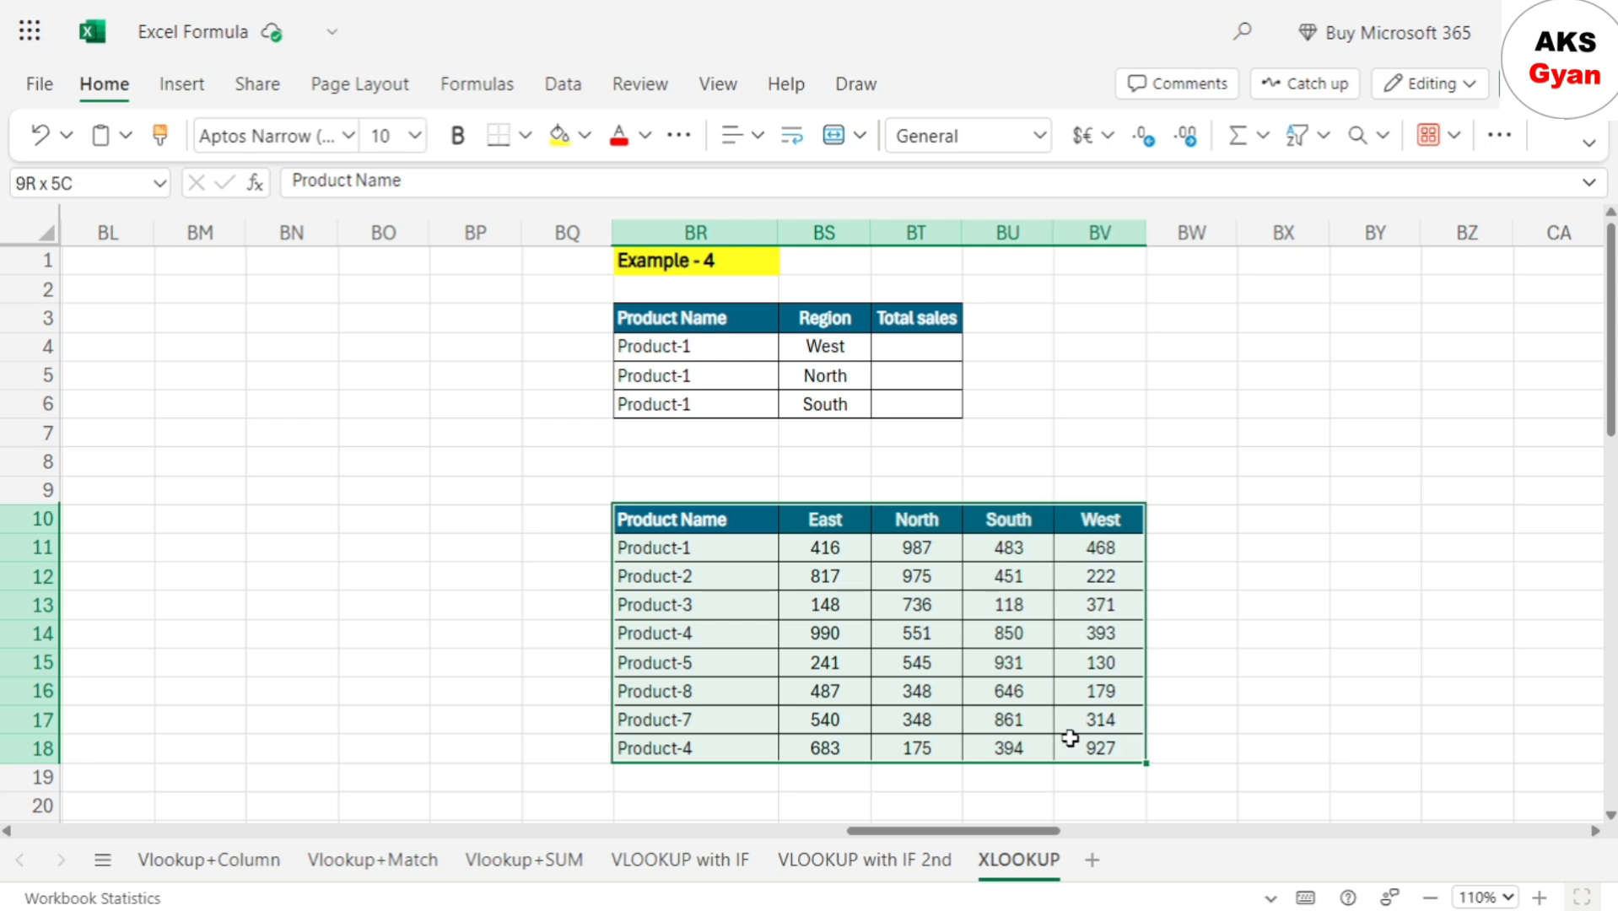
{"action": "left_click_drag", "start_coordinate": [887, 655], "coordinate": [665, 669]}
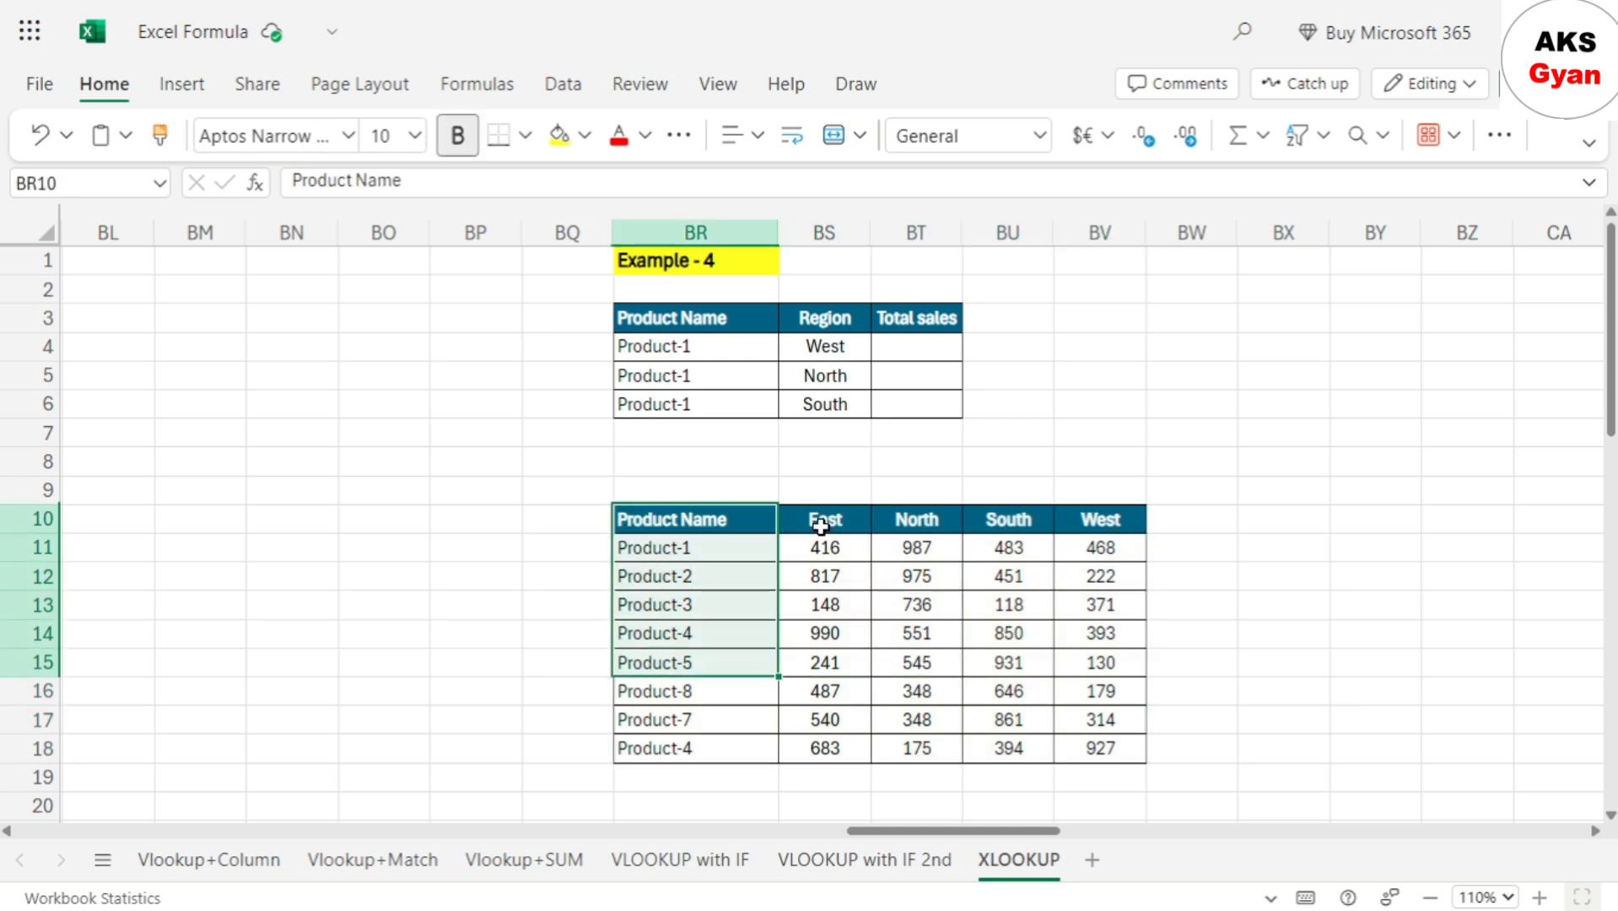
{"action": "left_click_drag", "start_coordinate": [824, 523], "coordinate": [1108, 526]}
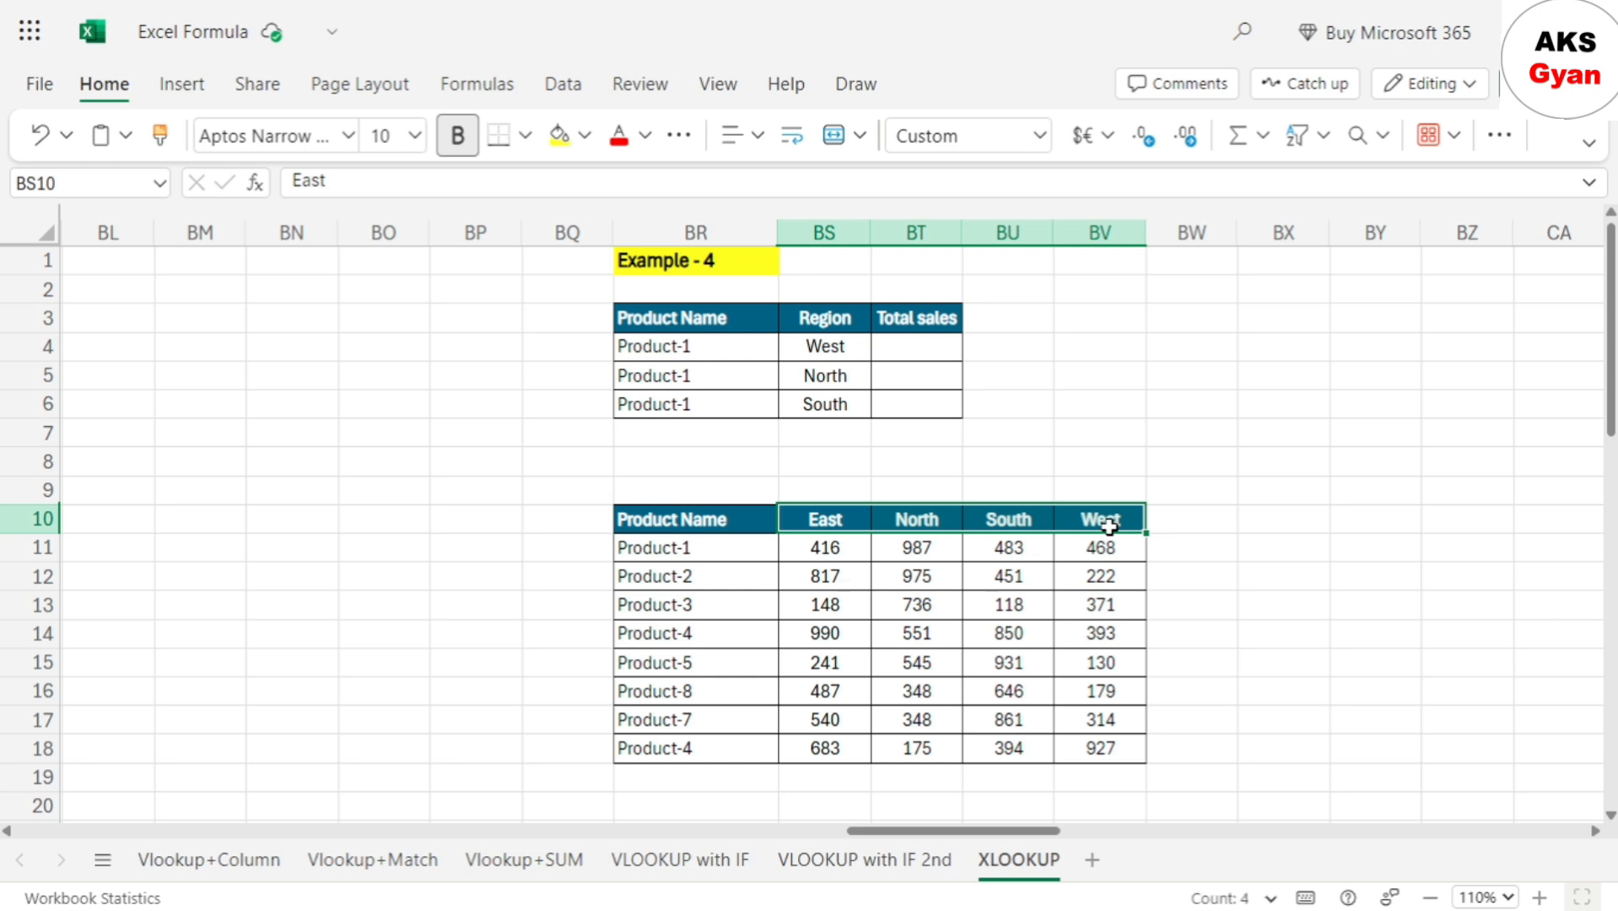
{"action": "left_click", "coordinate": [948, 567]}
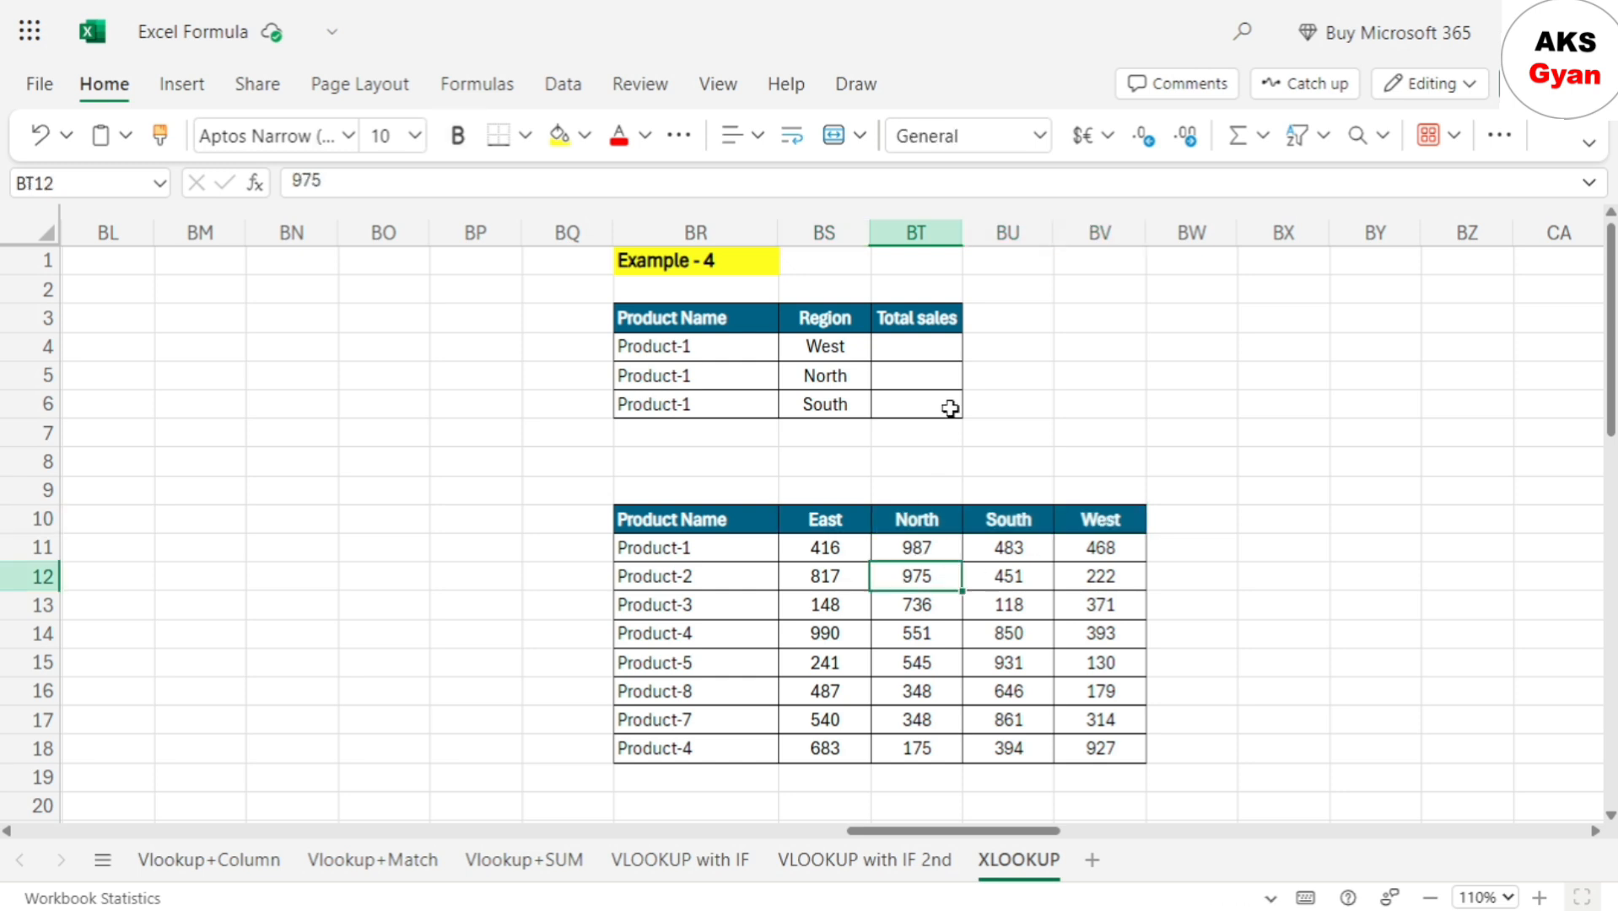
Trace the Product-1 criteria for West and North to their matching sales cells in the Example - 4 source table
{"action": "left_click", "coordinate": [917, 340]}
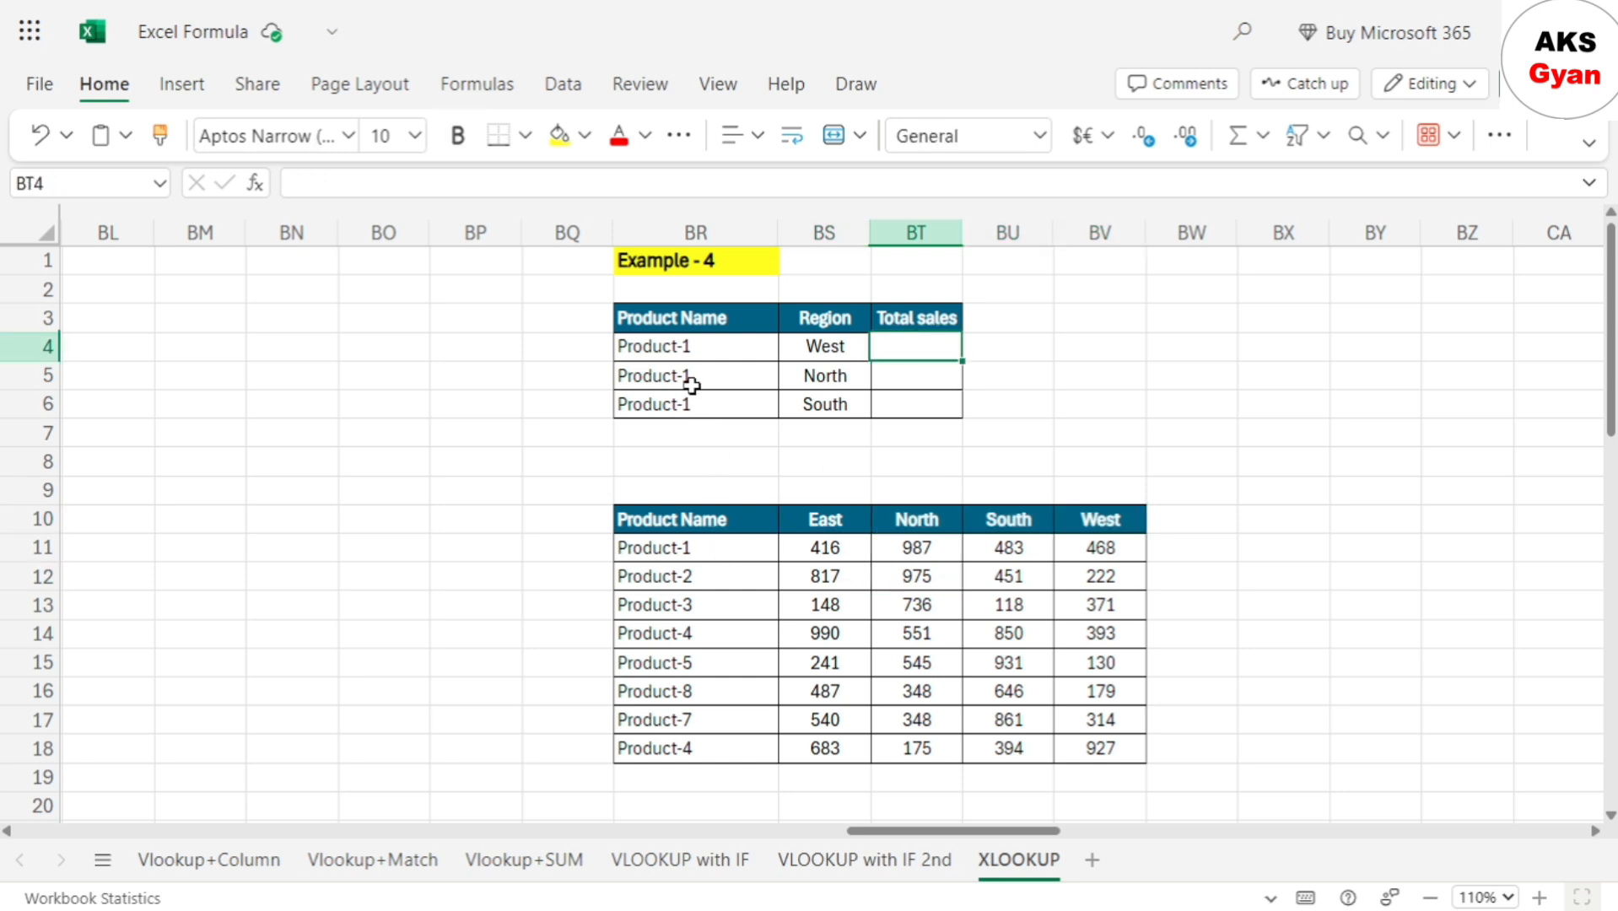
{"action": "left_click", "coordinate": [688, 330]}
{"action": "left_click", "coordinate": [720, 346]}
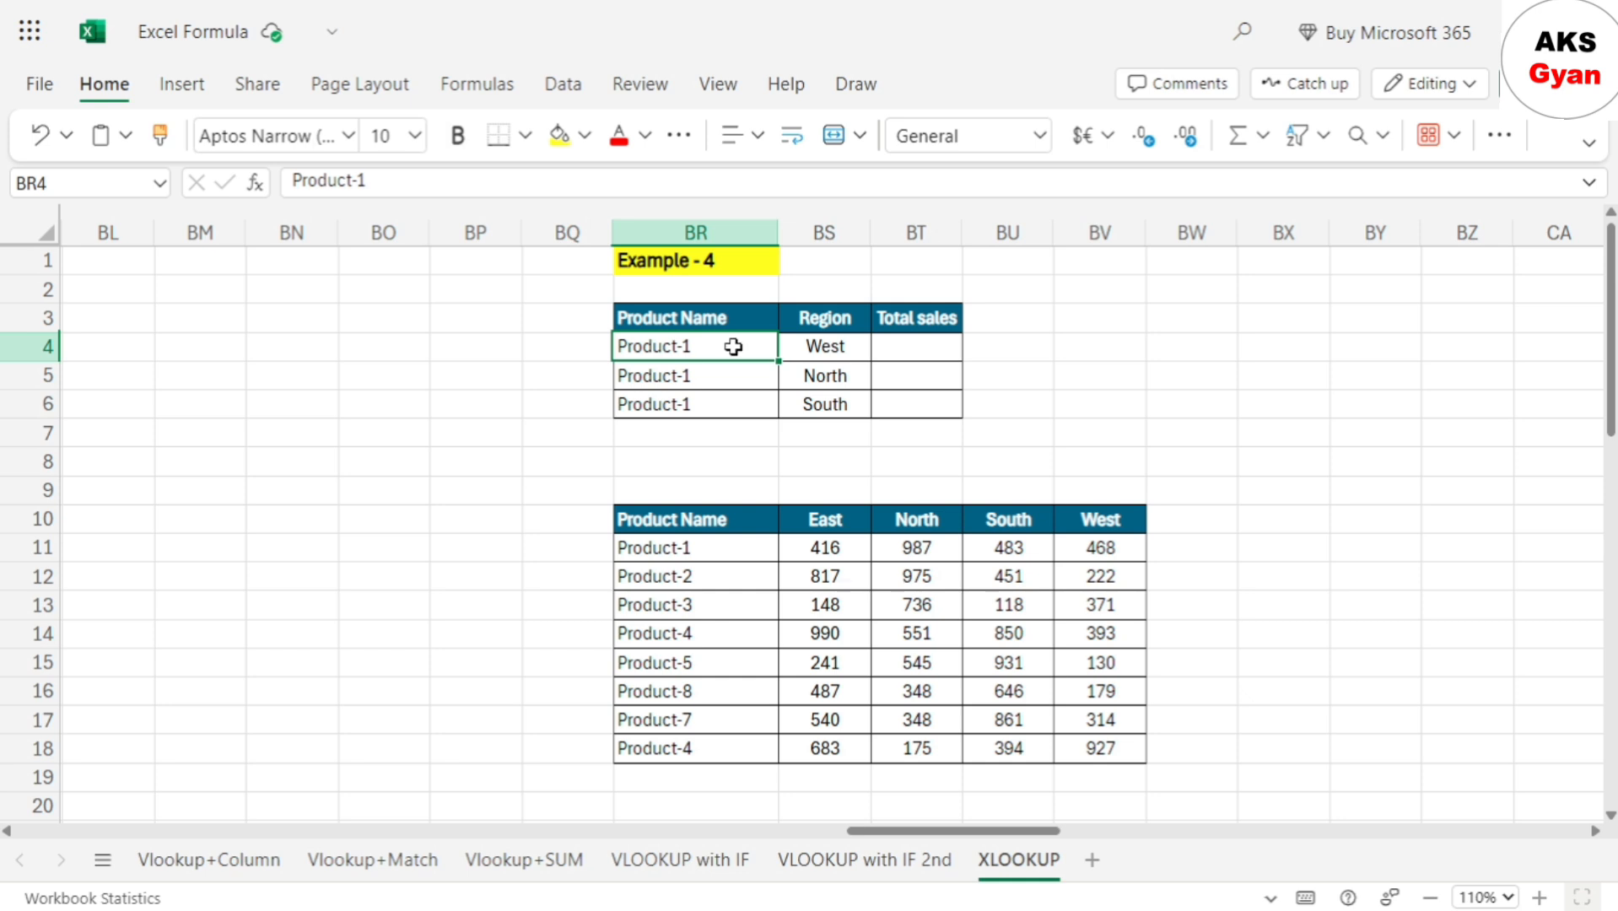
{"action": "left_click", "coordinate": [818, 344]}
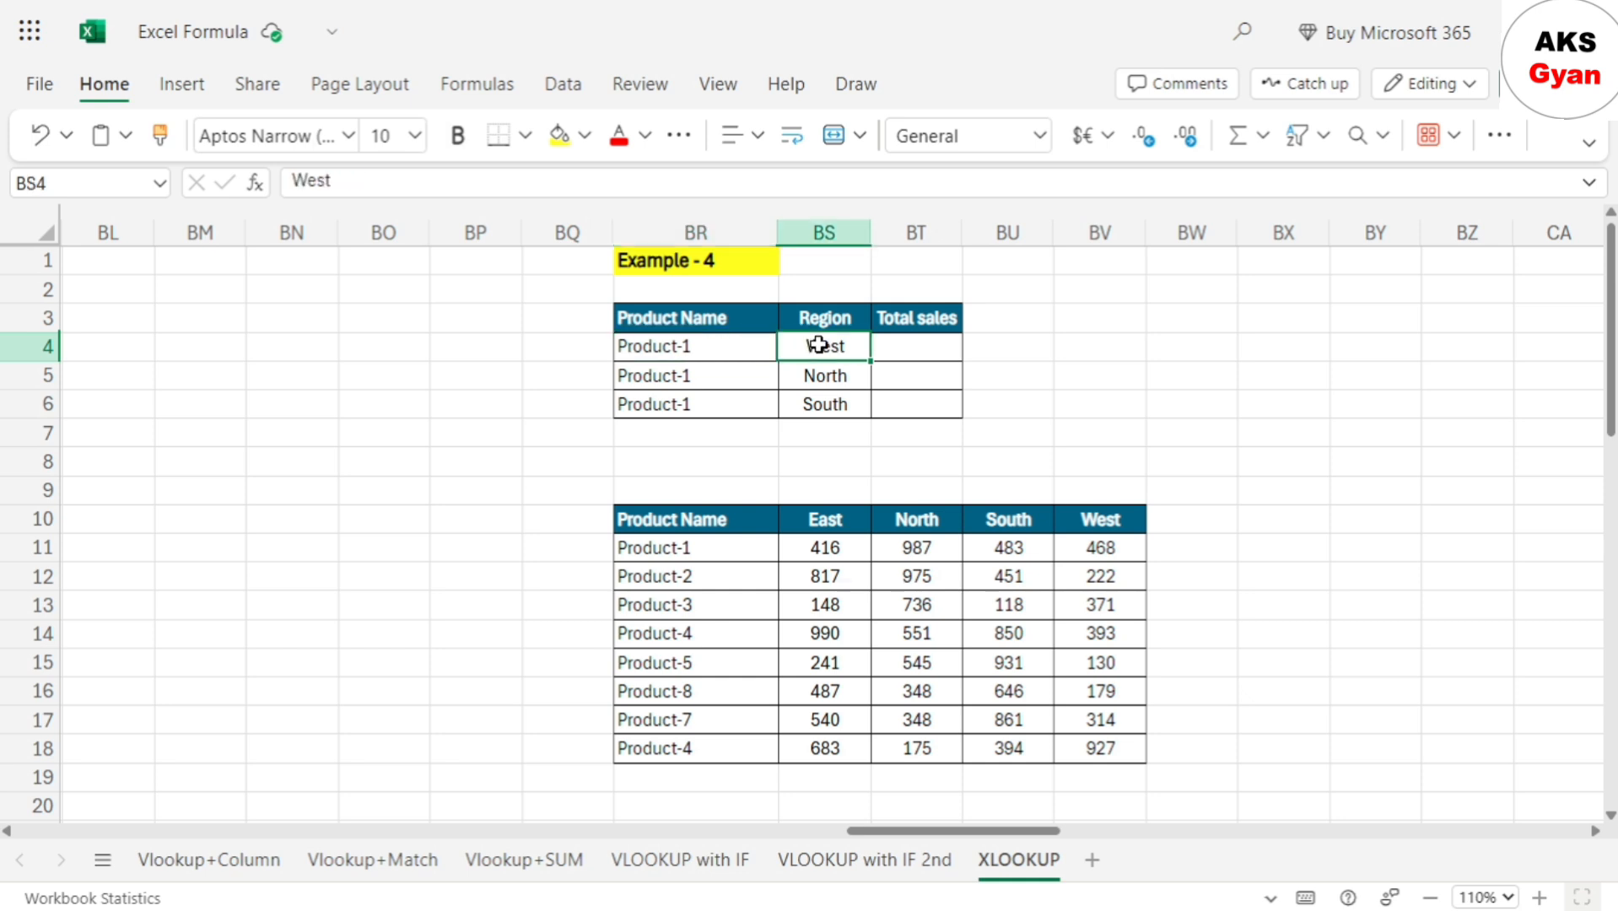
{"action": "left_click", "coordinate": [693, 546]}
{"action": "left_click", "coordinate": [1071, 548]}
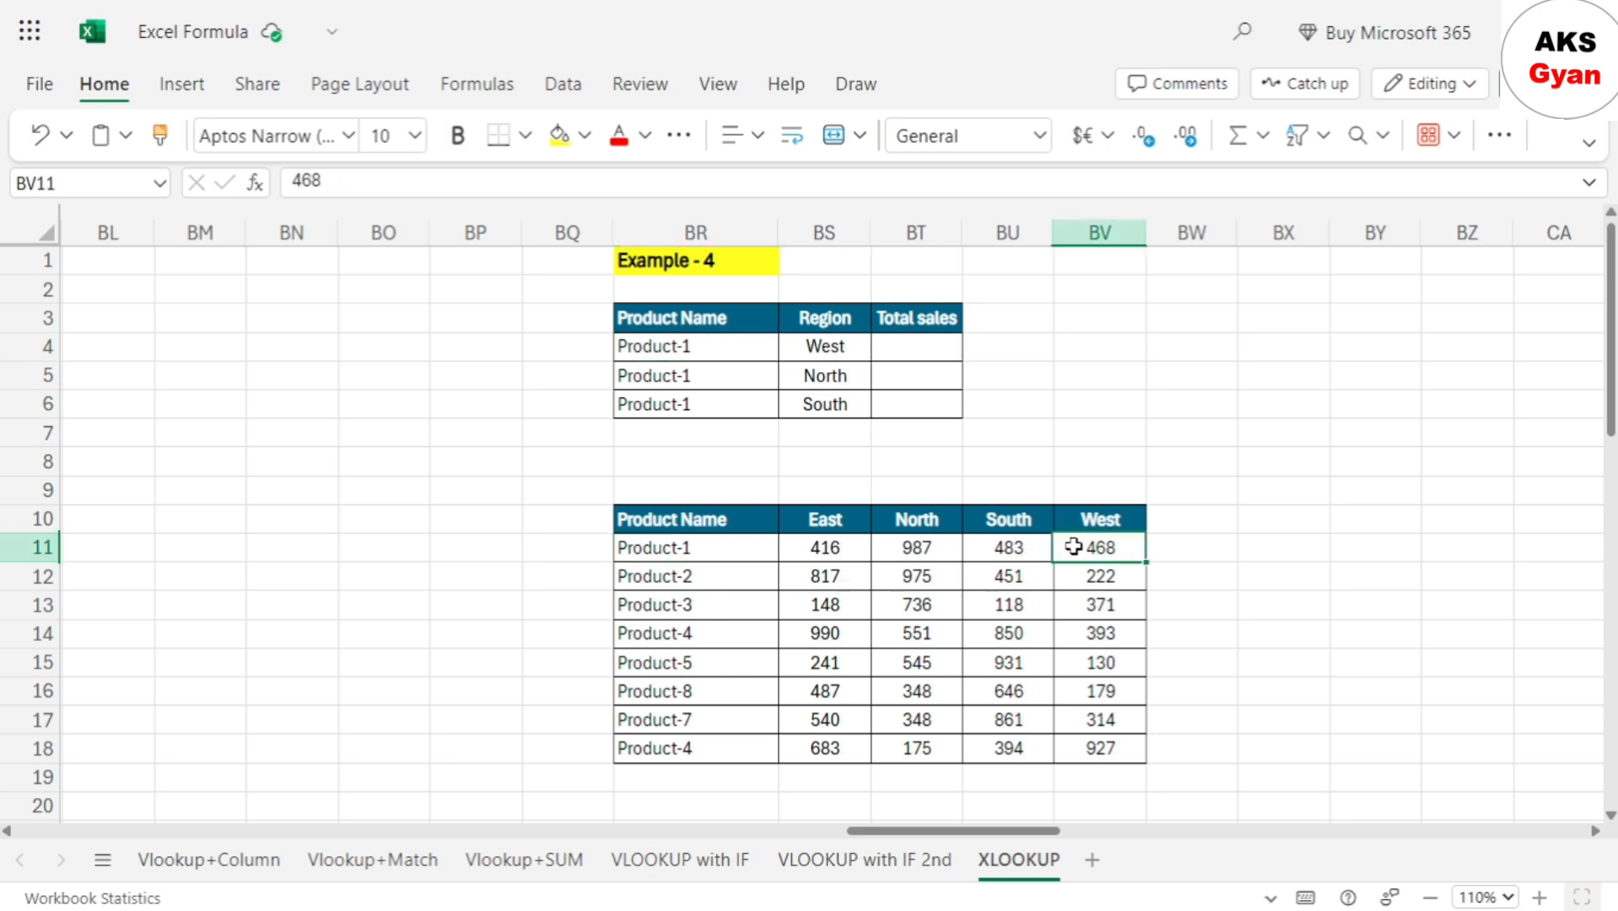
{"action": "left_click", "coordinate": [724, 378]}
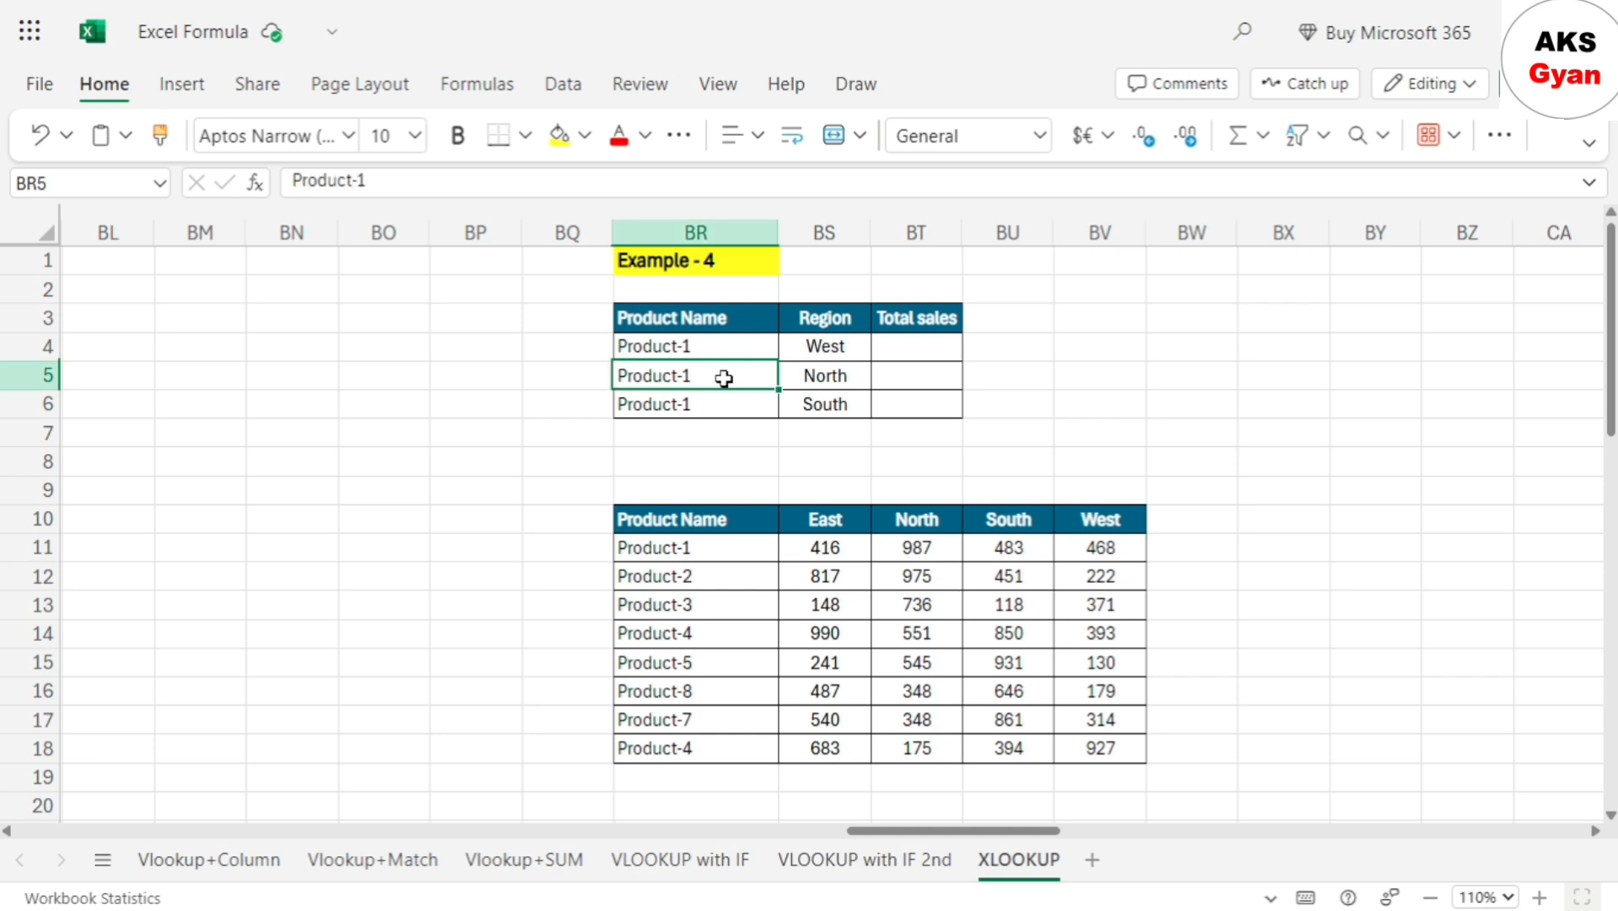
{"action": "left_click", "coordinate": [824, 386]}
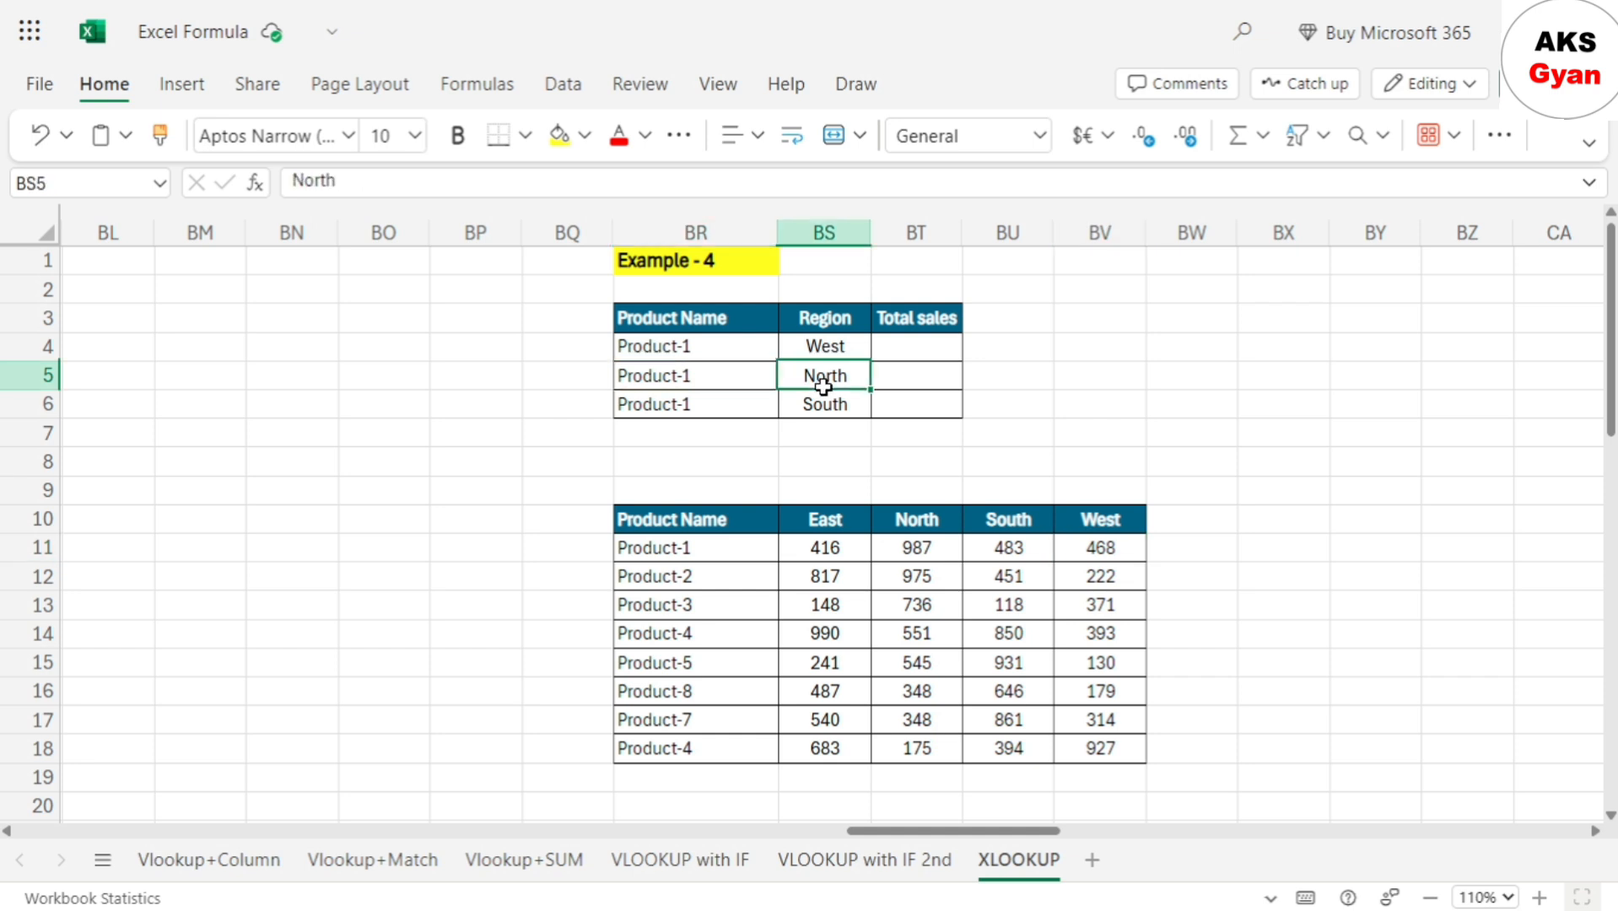
{"action": "left_click", "coordinate": [907, 552]}
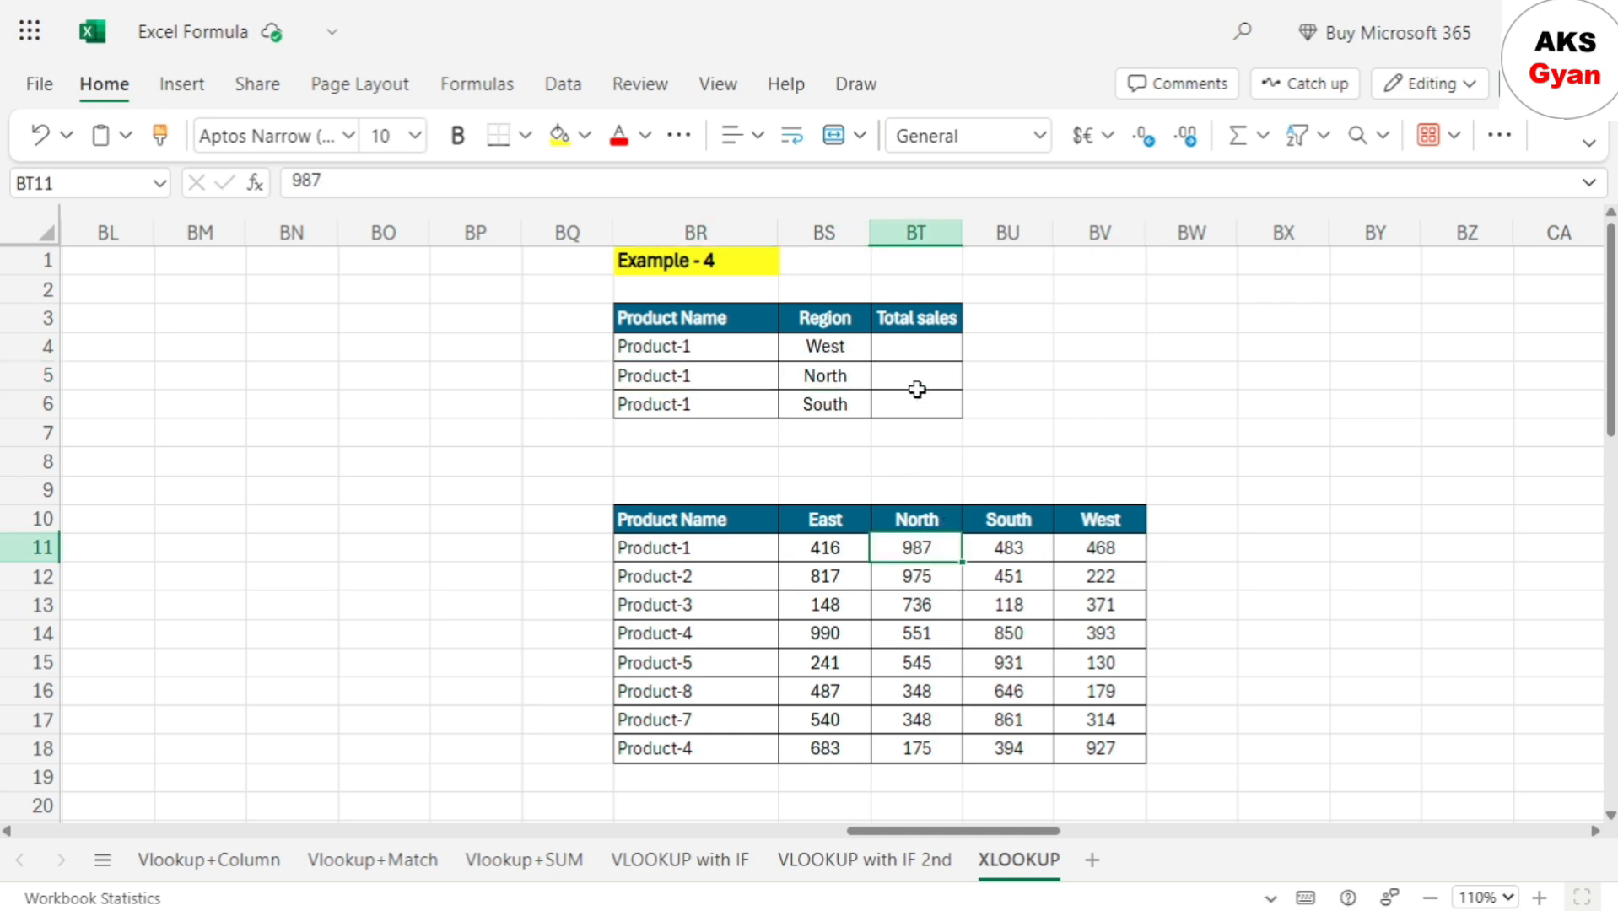
Begin an XLOOKUP formula in BT4 of Example - 4 with product name BR4 as lookup value
{"action": "left_click", "coordinate": [916, 348]}
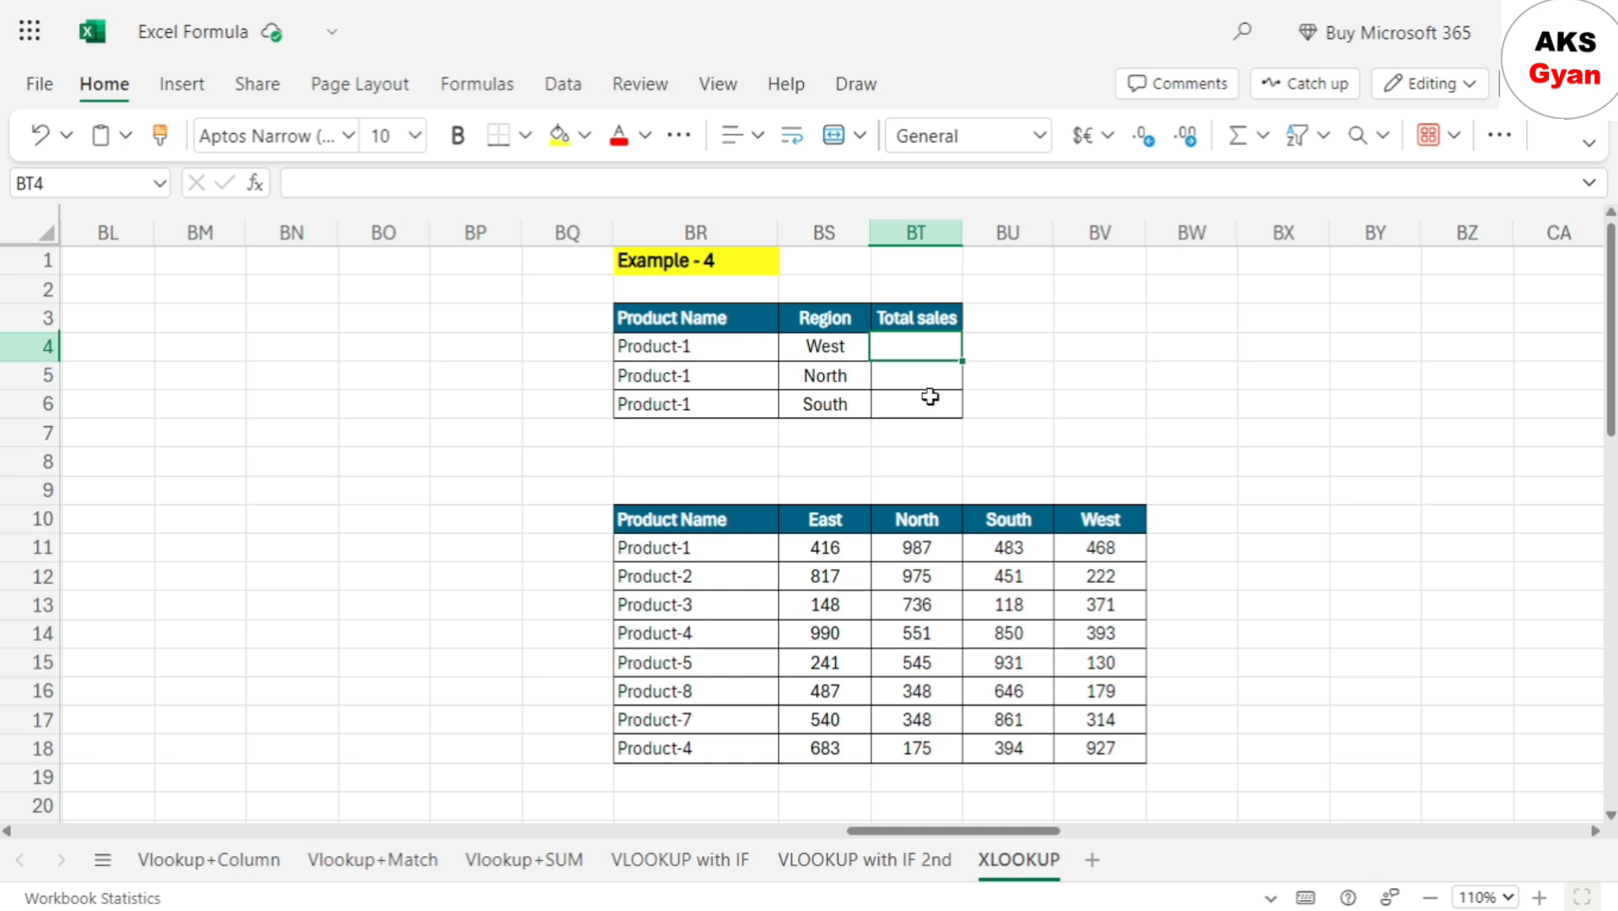
{"action": "type", "text": "=x"}
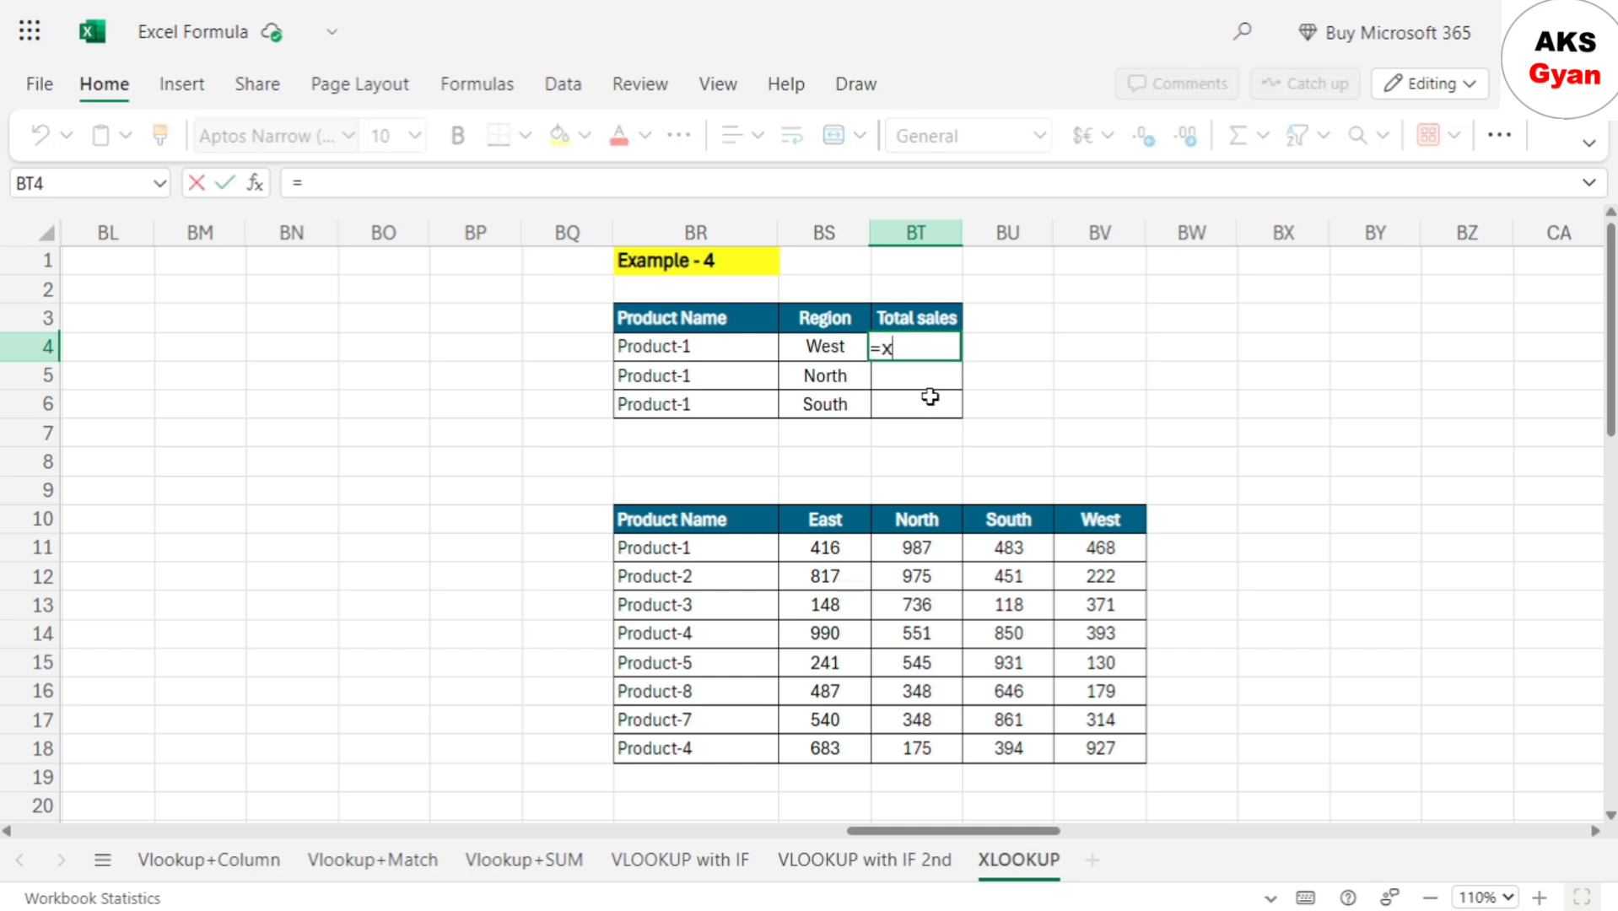
{"action": "type", "text": "l"}
{"action": "left_click", "coordinate": [932, 405]}
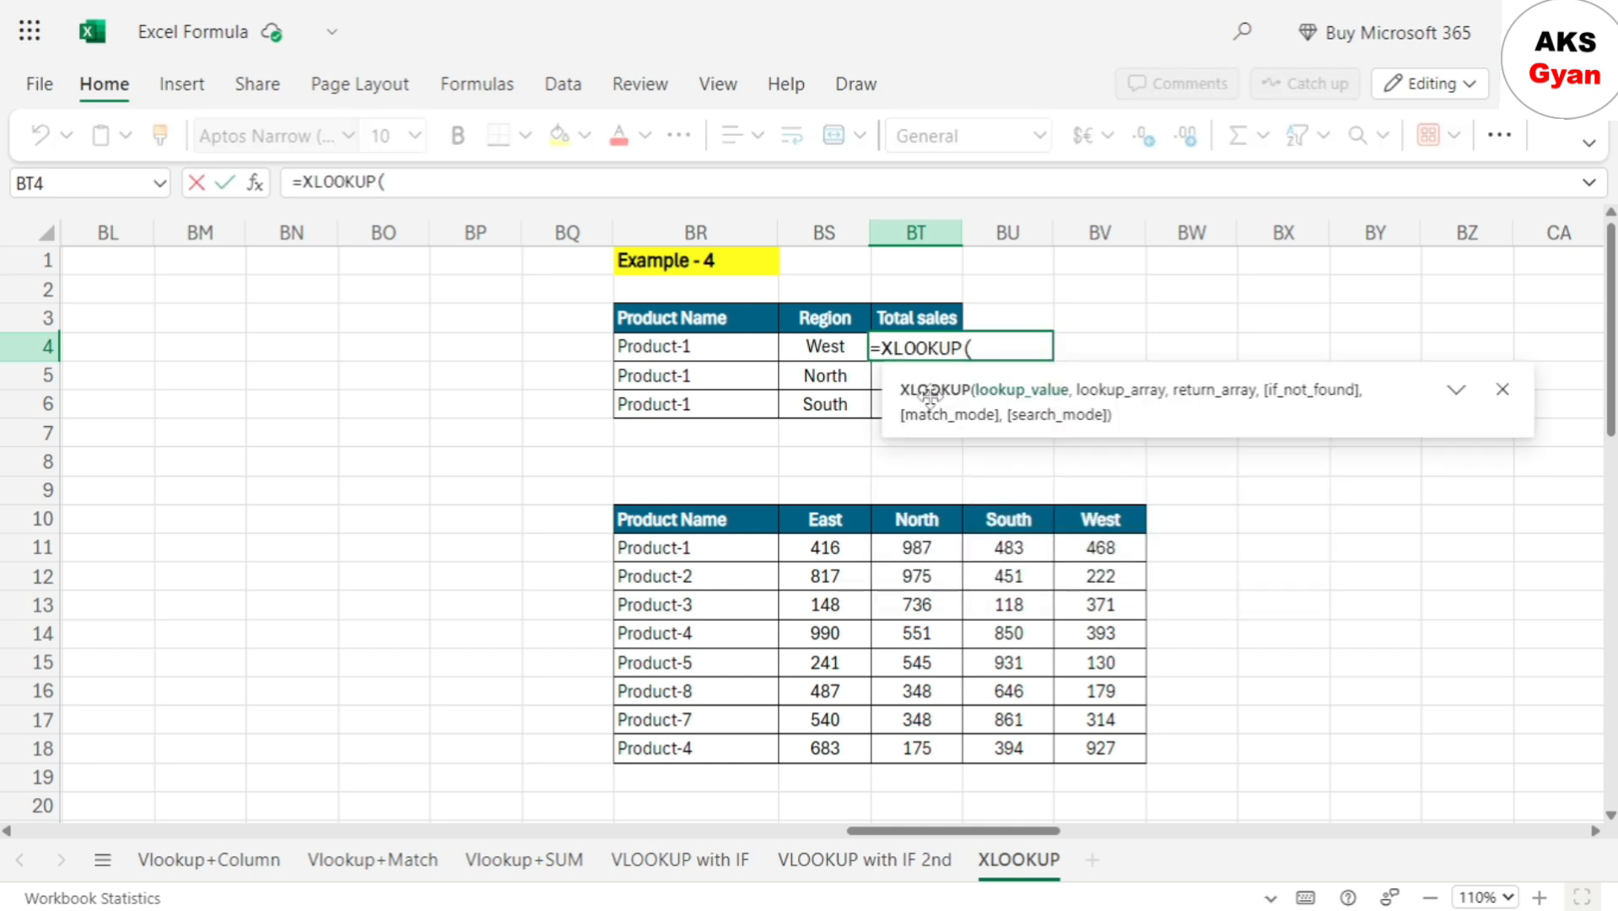
{"action": "left_click", "coordinate": [718, 345]}
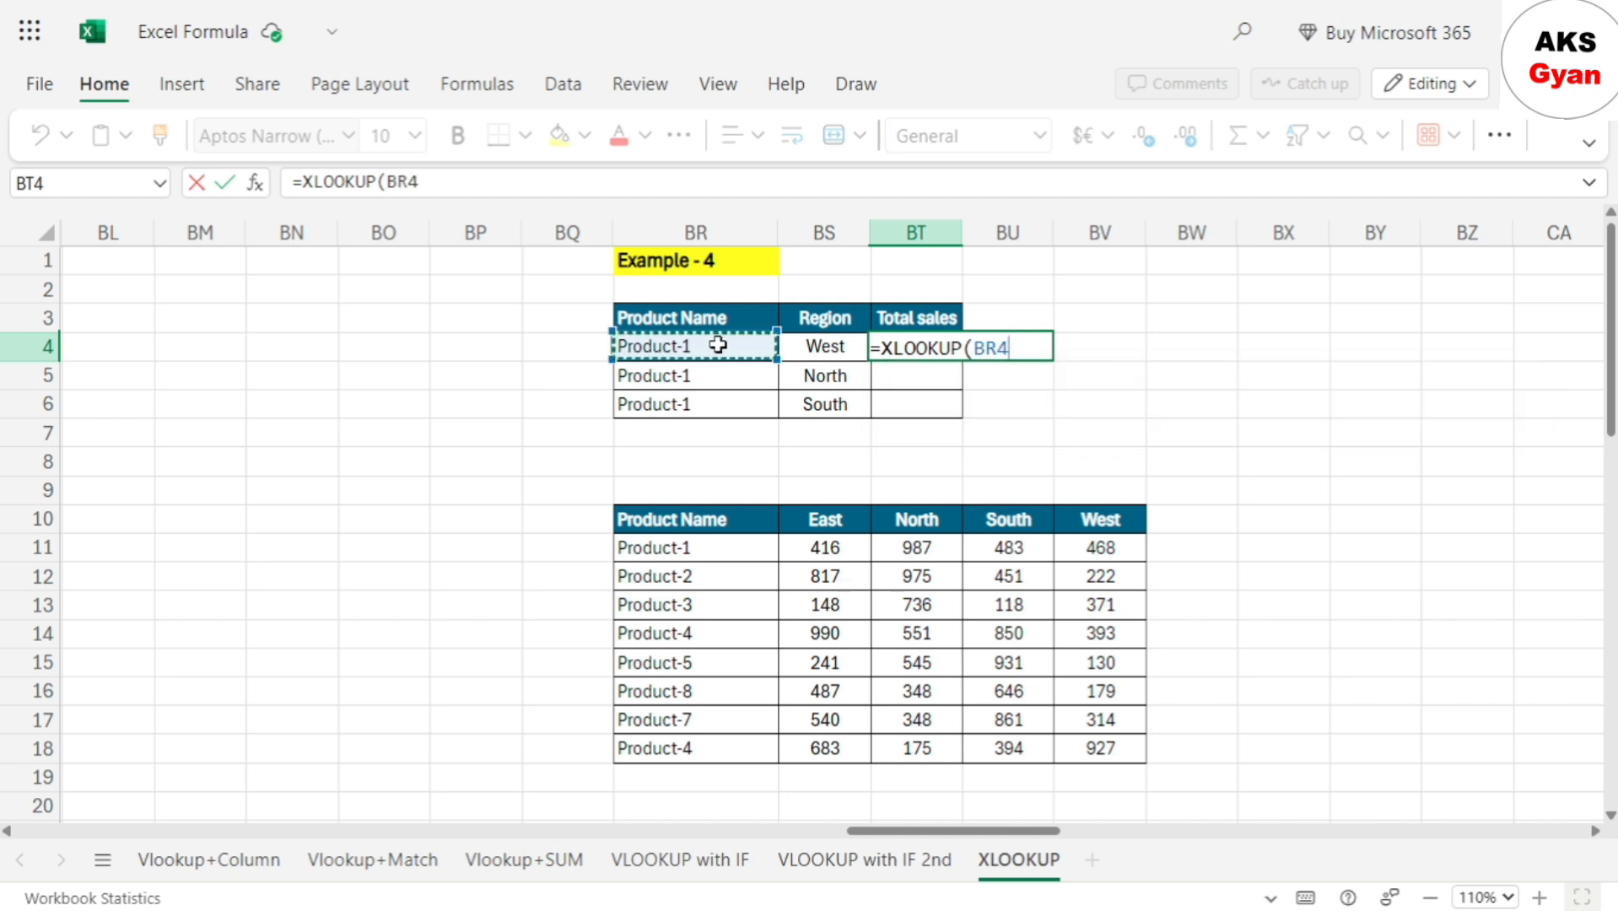
{"action": "type", "text": ","}
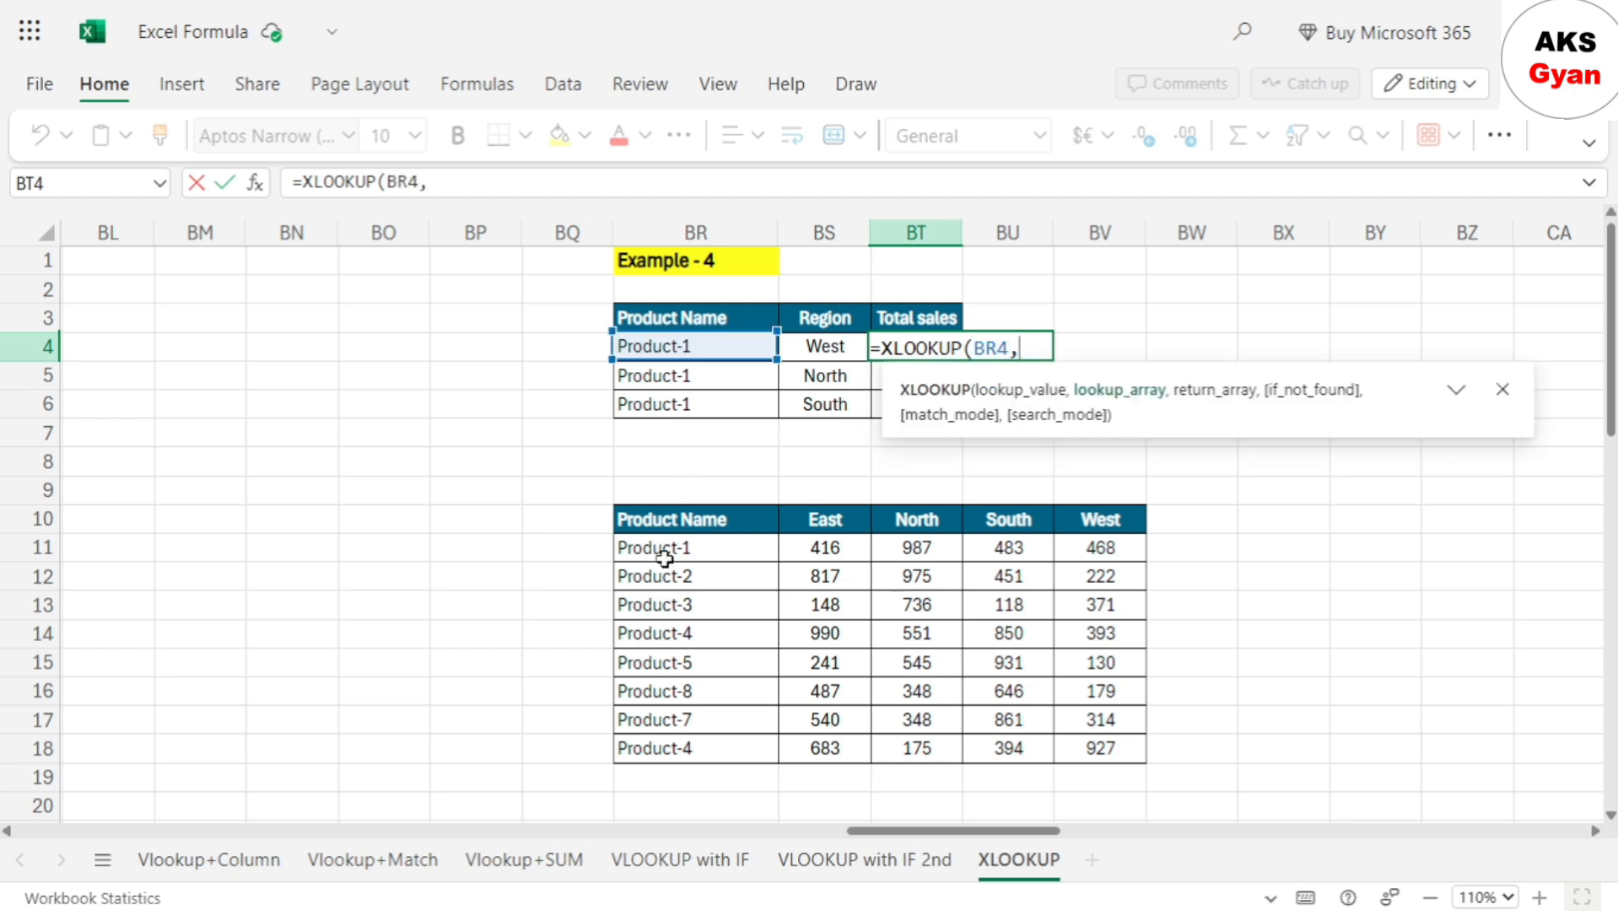
Complete the BT4 formula with lookup array BR11:BR18 and return array BS11:BV18
{"action": "left_click_drag", "start_coordinate": [675, 550], "coordinate": [705, 744]}
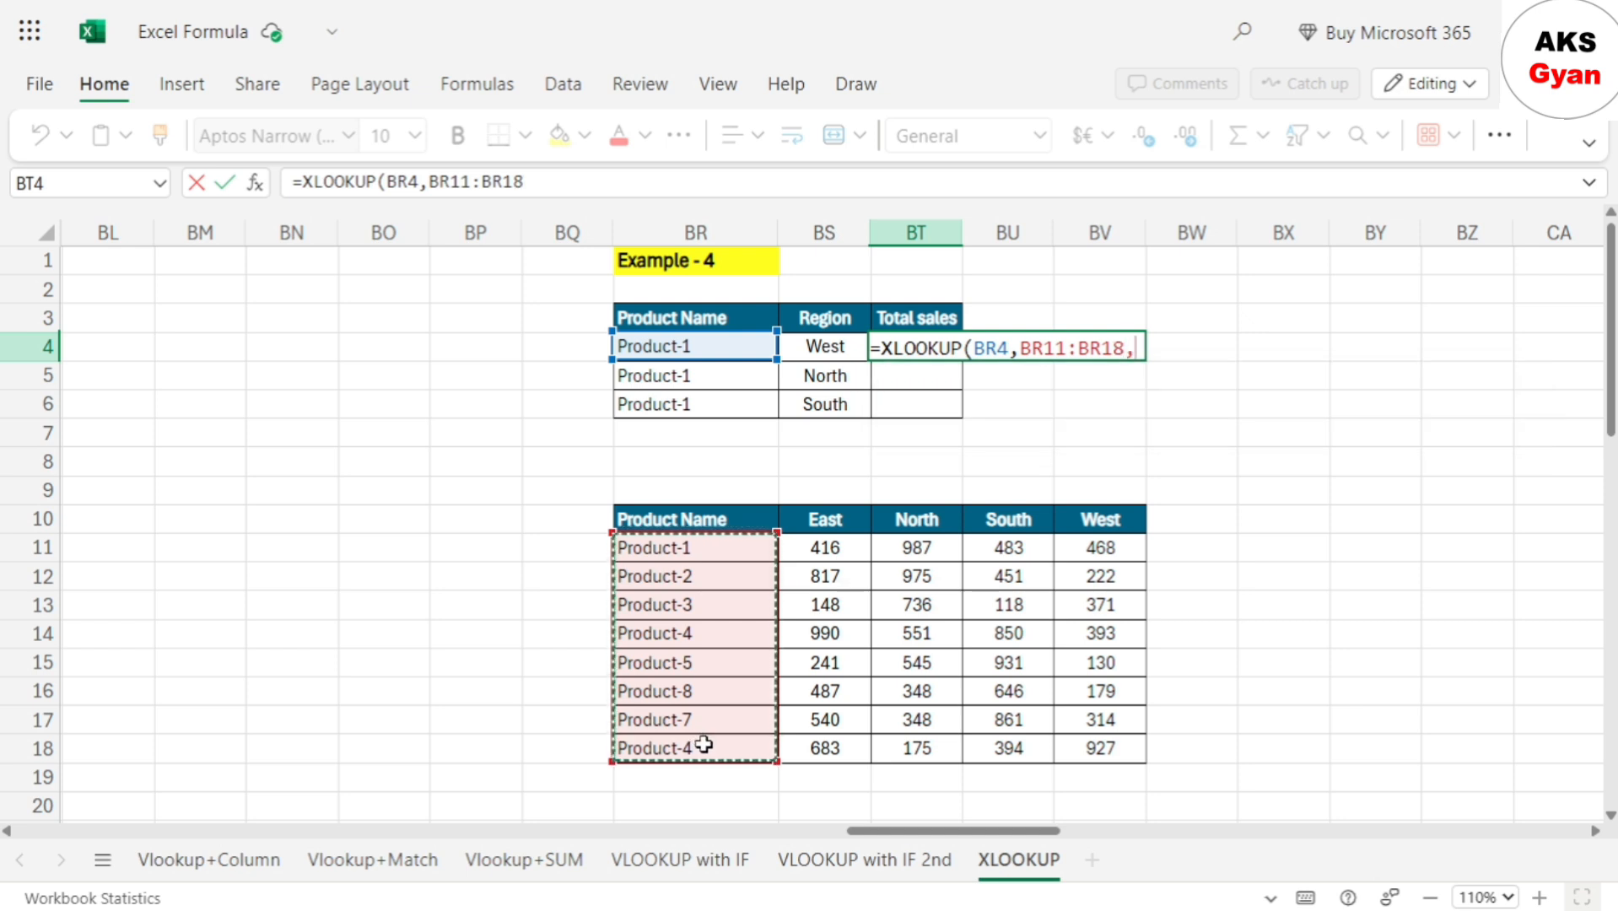
{"action": "type", "text": ","}
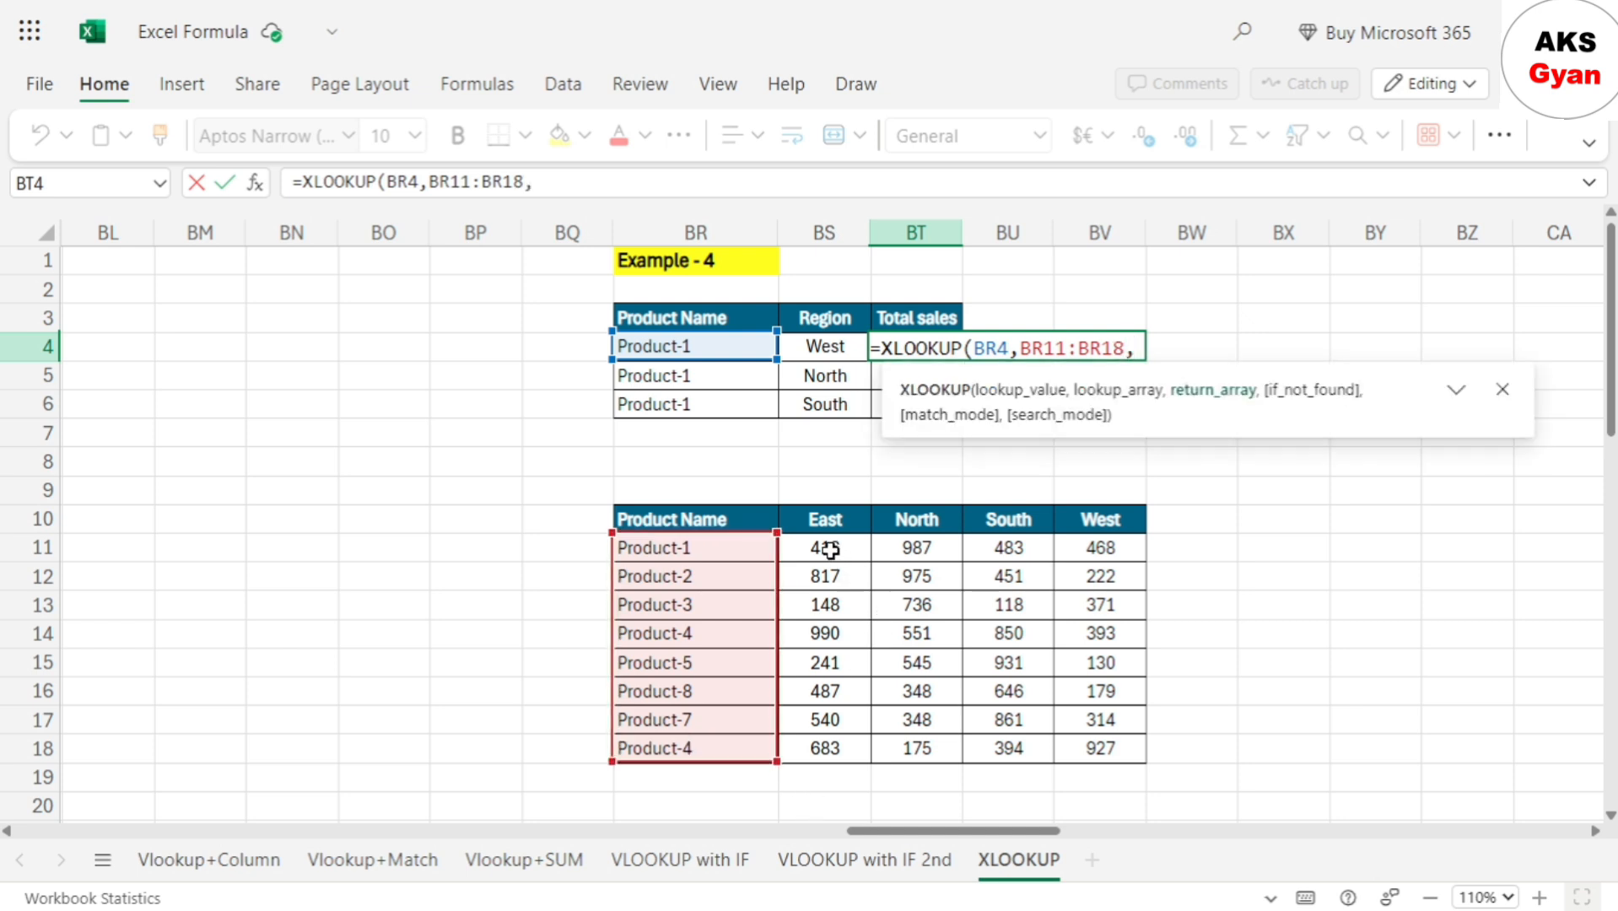
{"action": "left_click_drag", "start_coordinate": [827, 546], "coordinate": [1082, 735]}
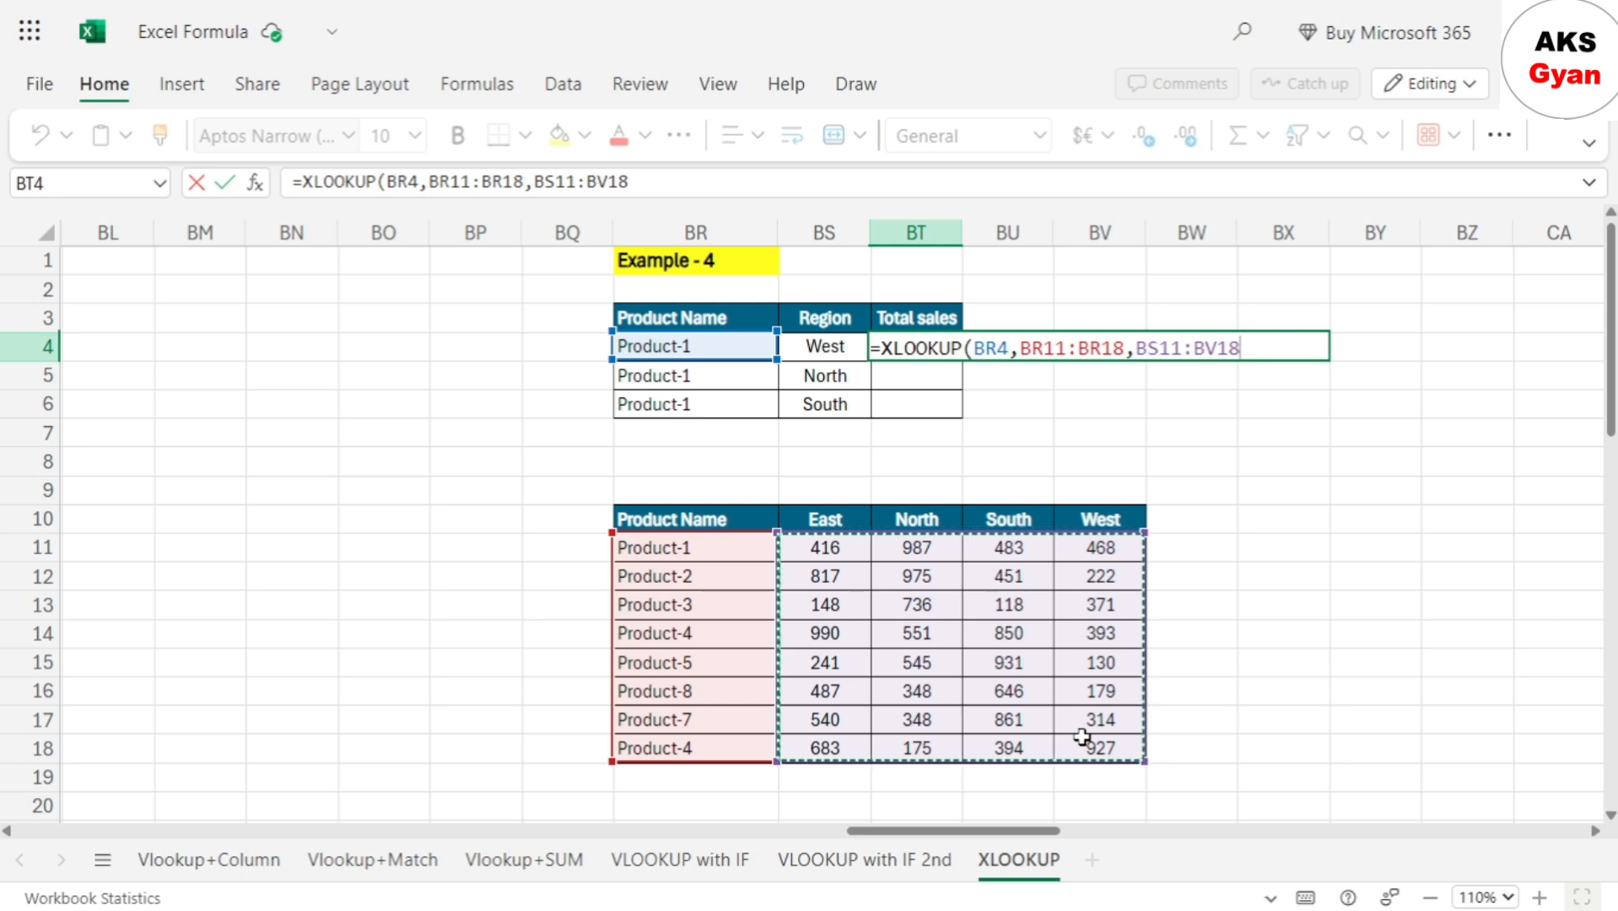
{"action": "type", "text": ")"}
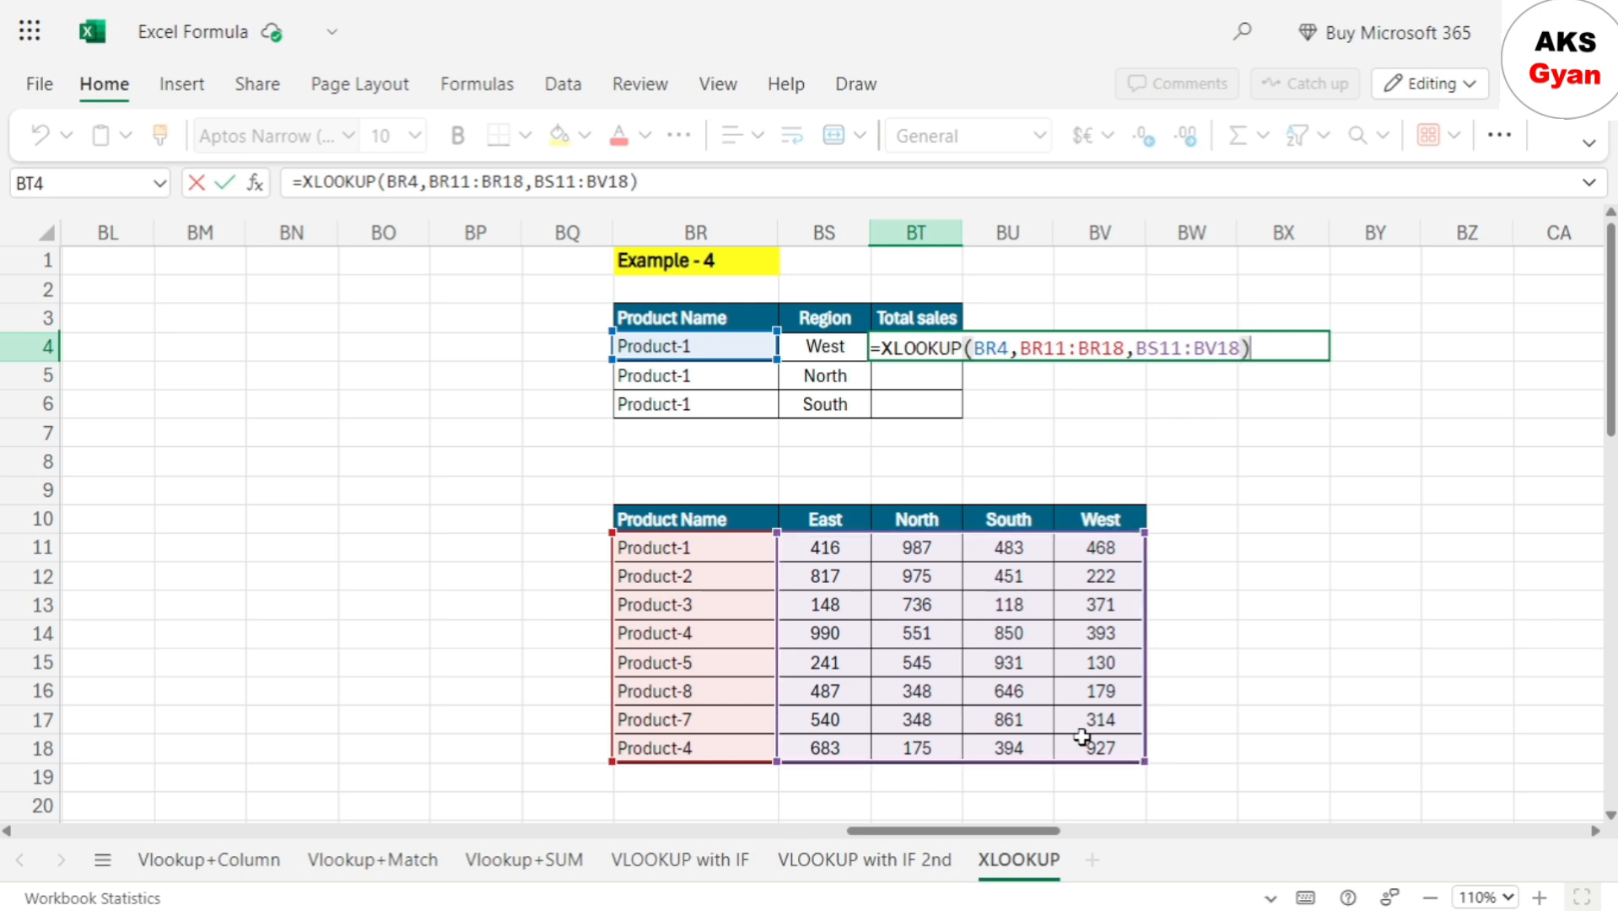
{"action": "key", "text": "Return"}
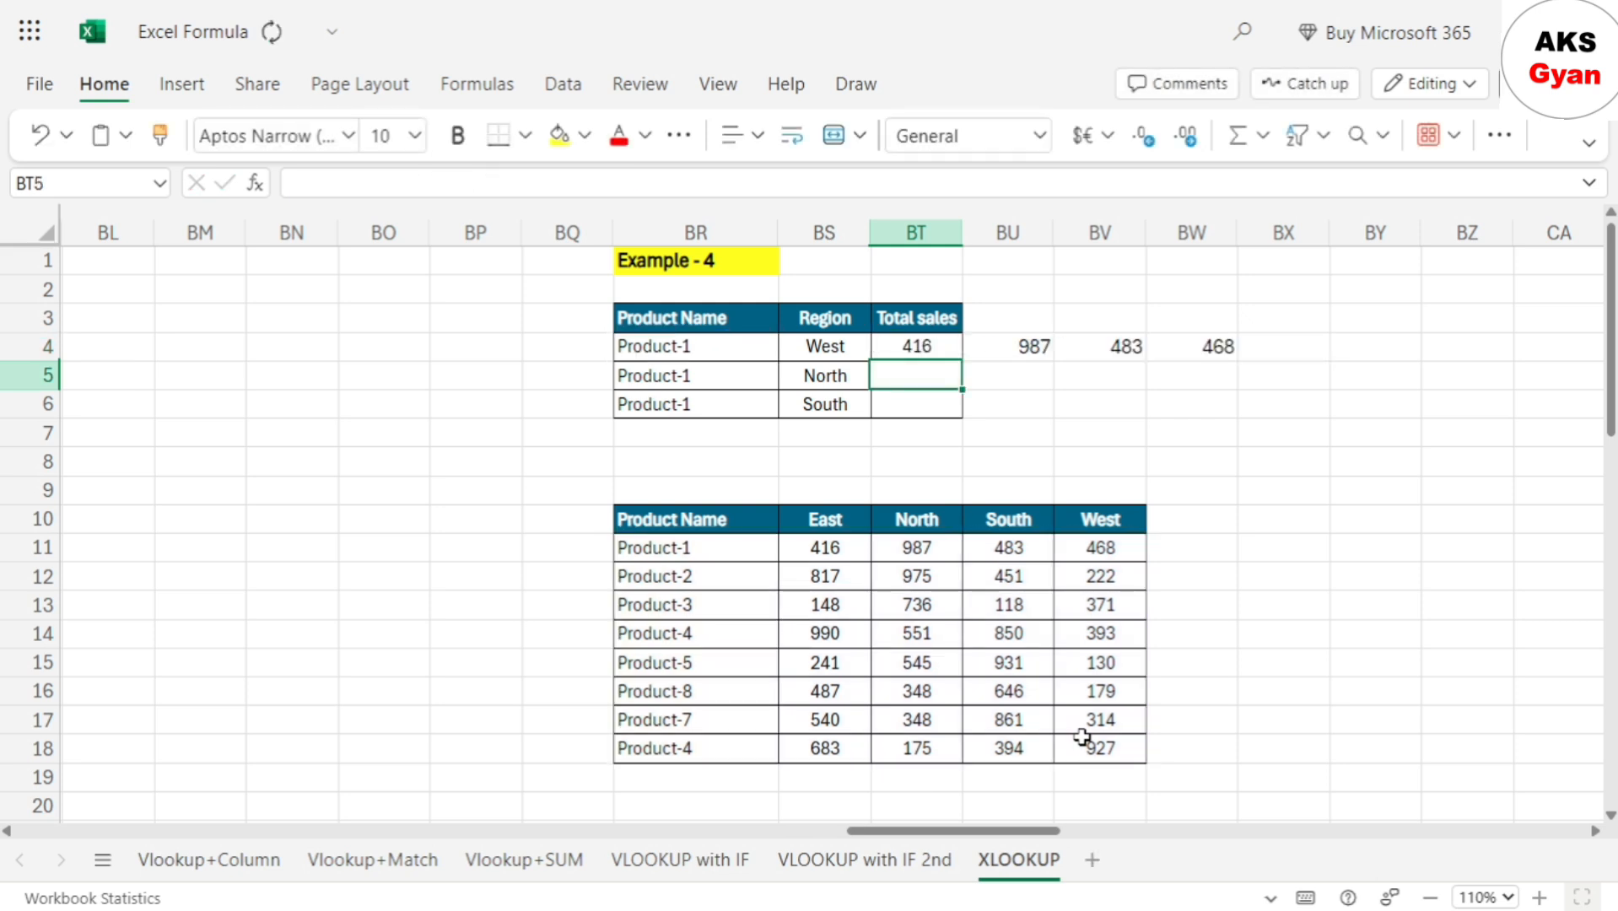
Compare the spilled XLOOKUP results starting in BT4 with Product-1's regional sales in BS11:BV11
{"action": "key", "text": "Up"}
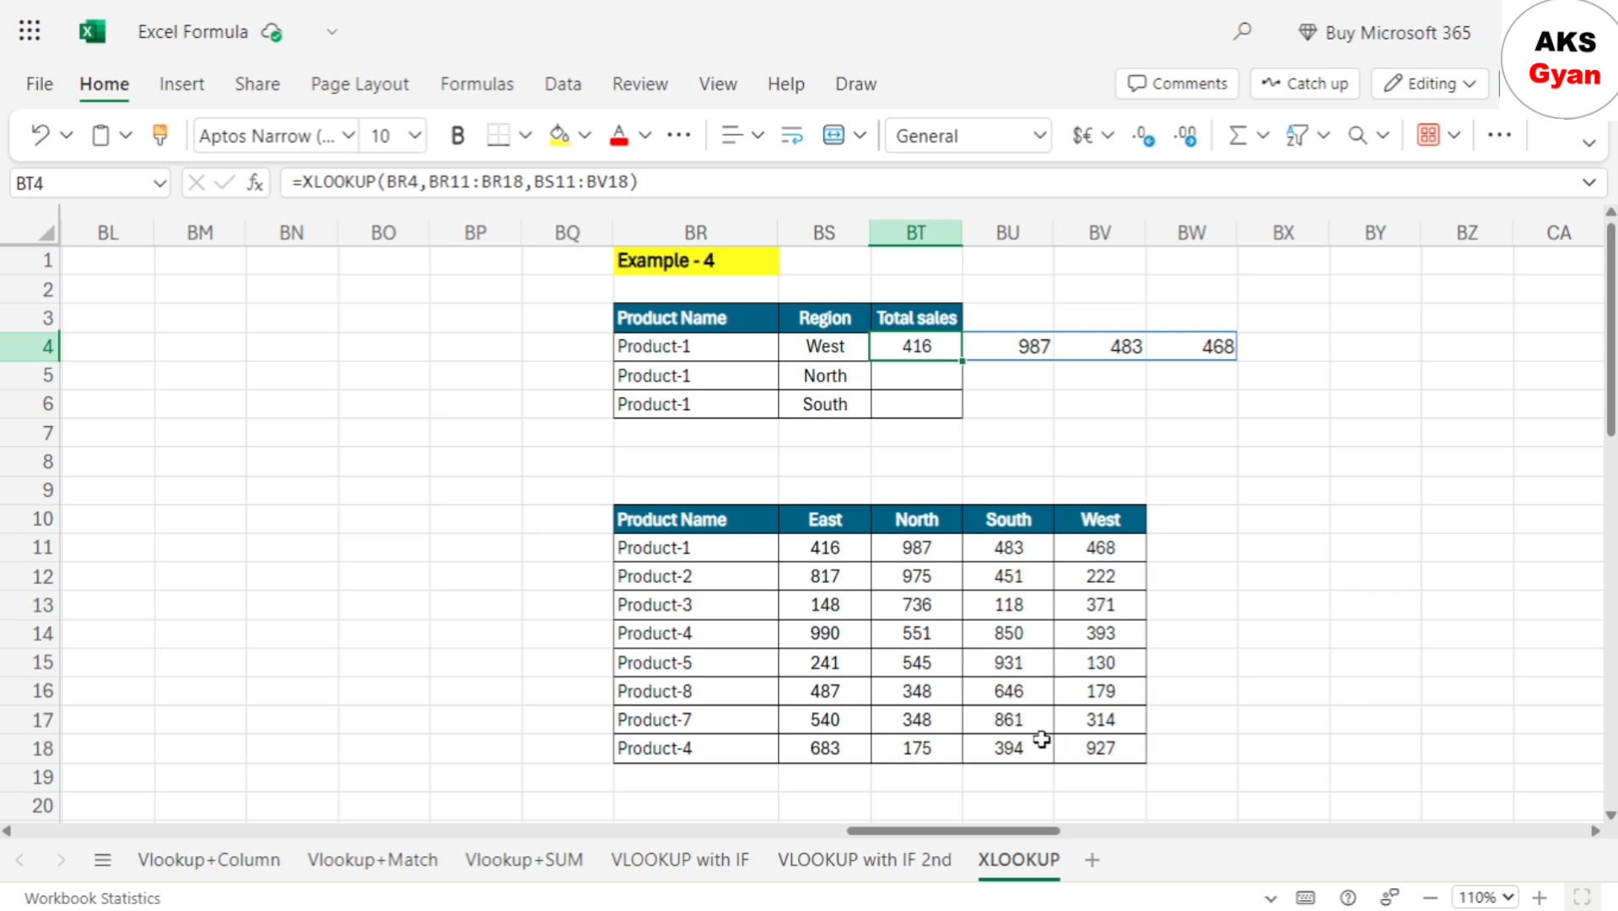
{"action": "left_click", "coordinate": [696, 548]}
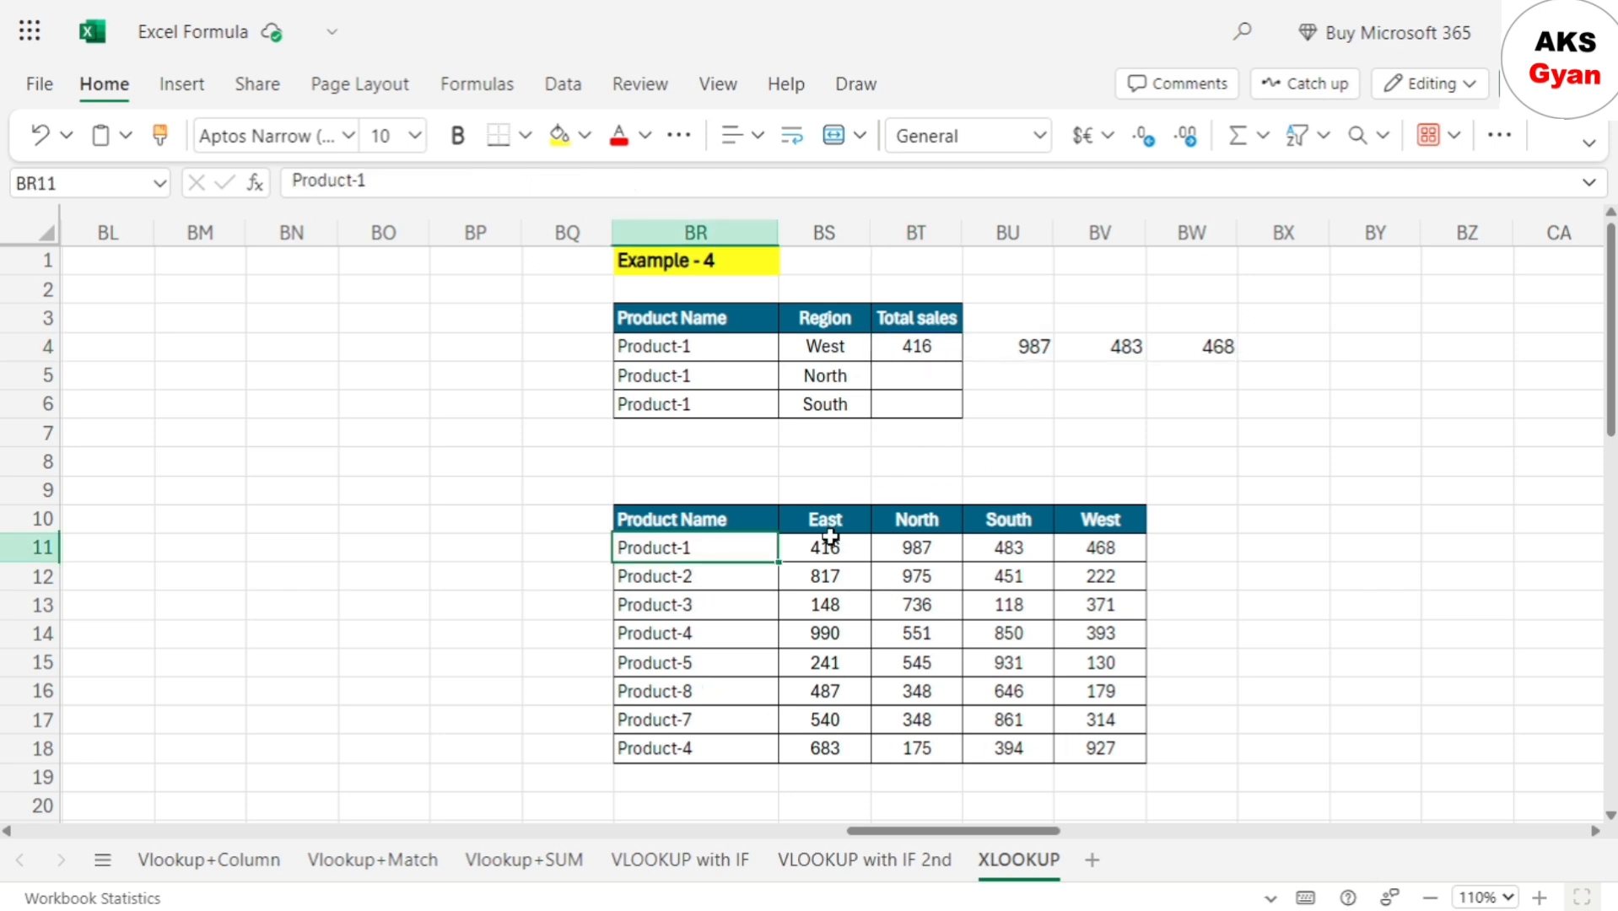
{"action": "left_click_drag", "start_coordinate": [826, 549], "coordinate": [1100, 541]}
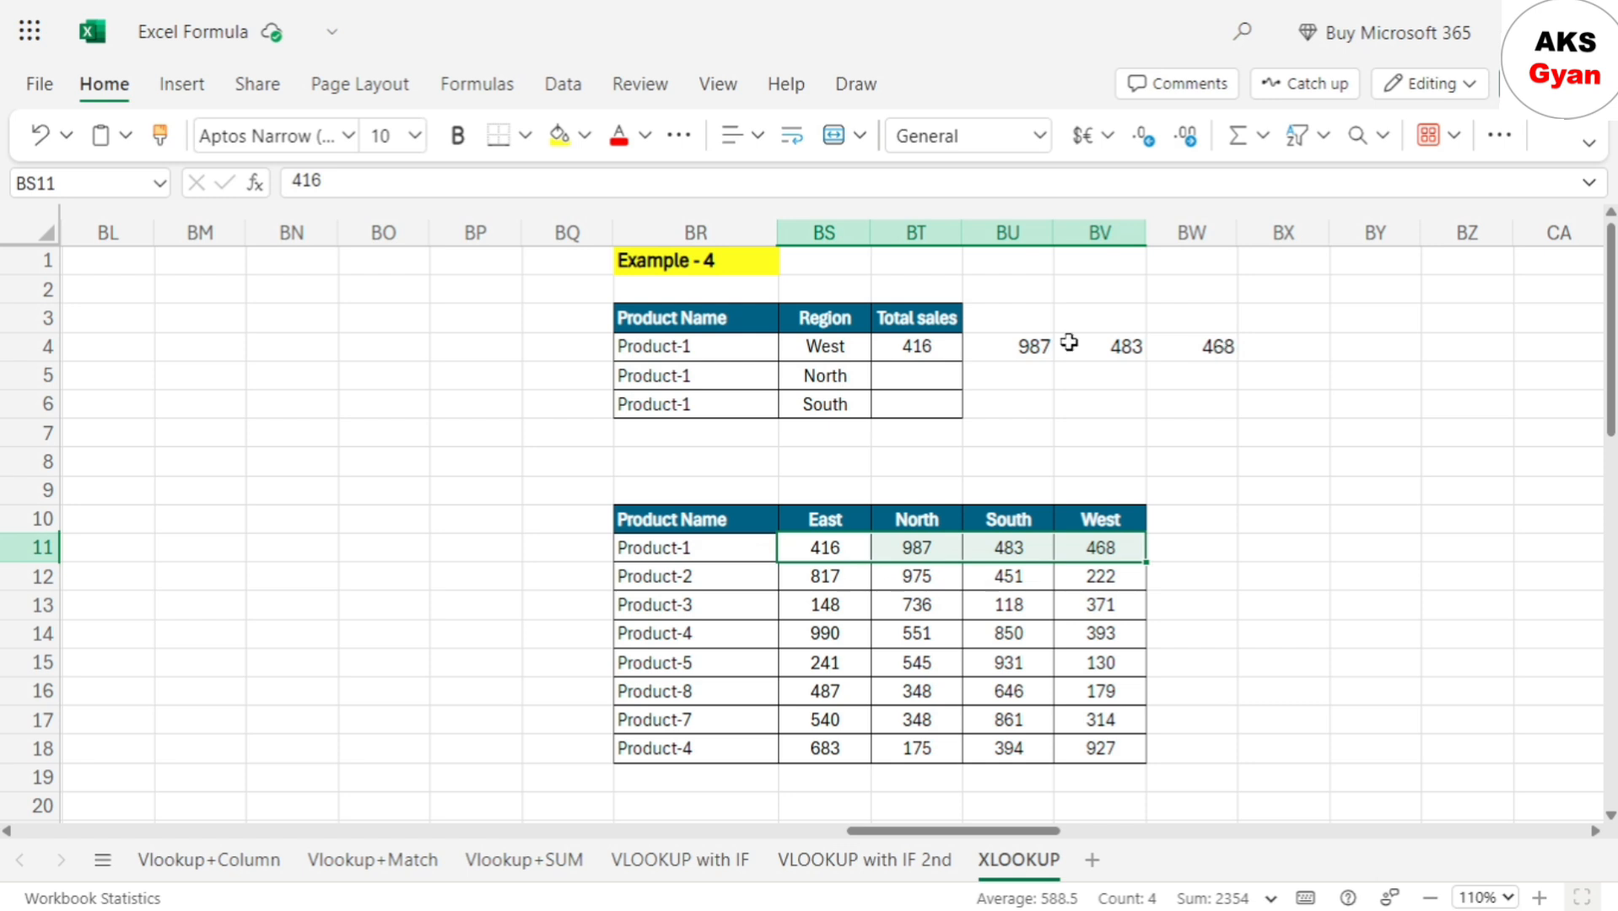
Cut the whole XLOOKUP expression out of the BT4 formula, keeping only the equals sign
{"action": "left_click", "coordinate": [816, 349]}
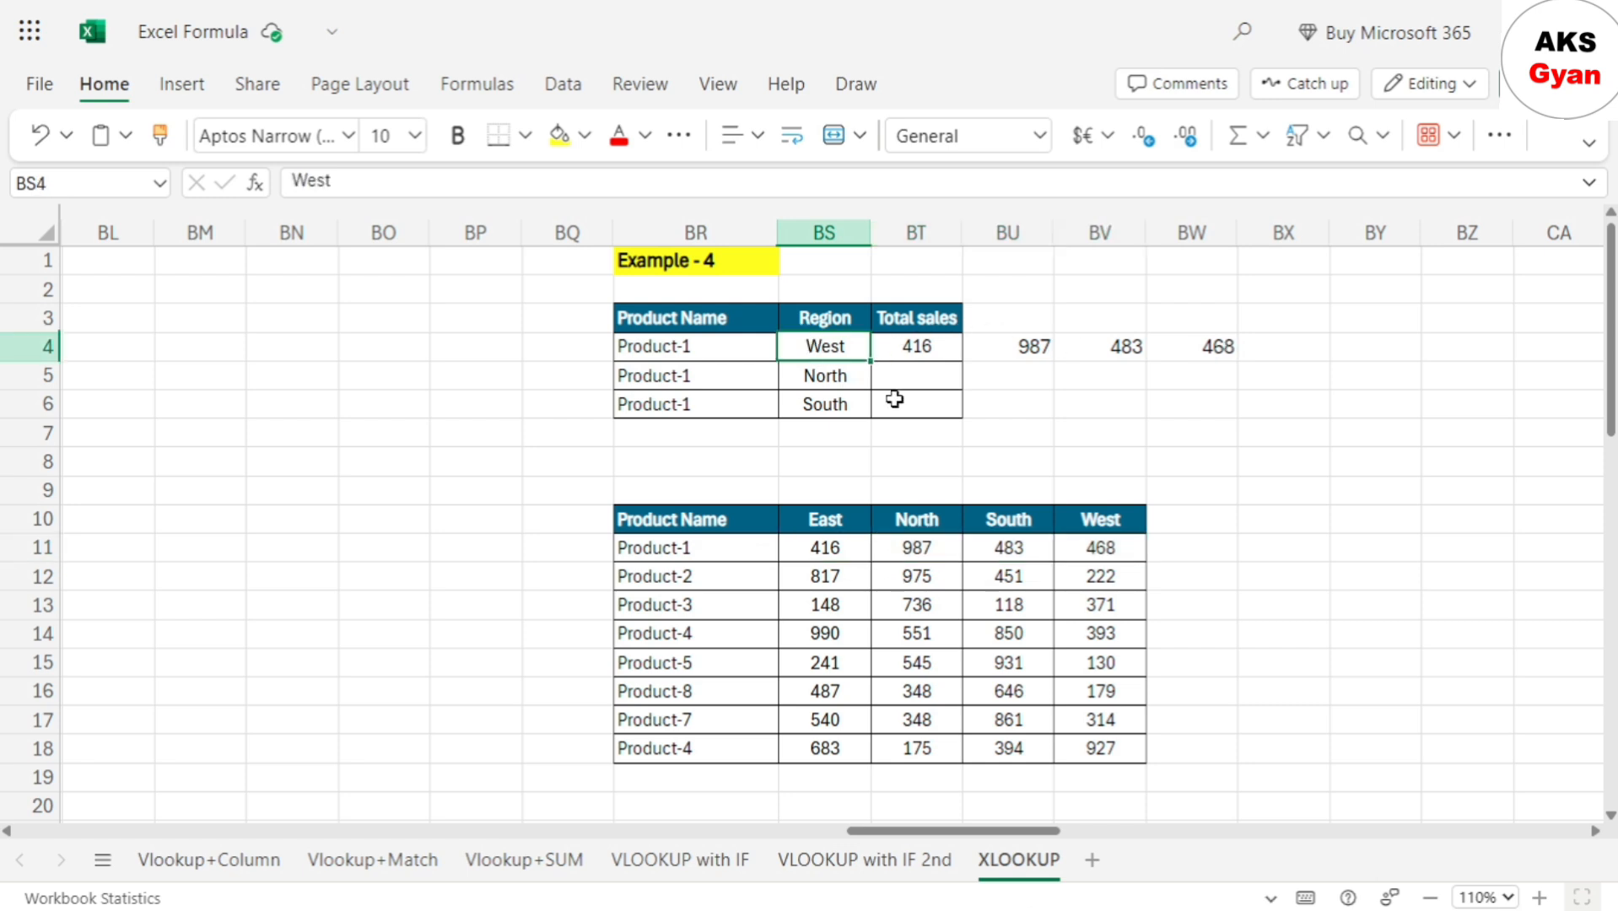
{"action": "left_click", "coordinate": [711, 347]}
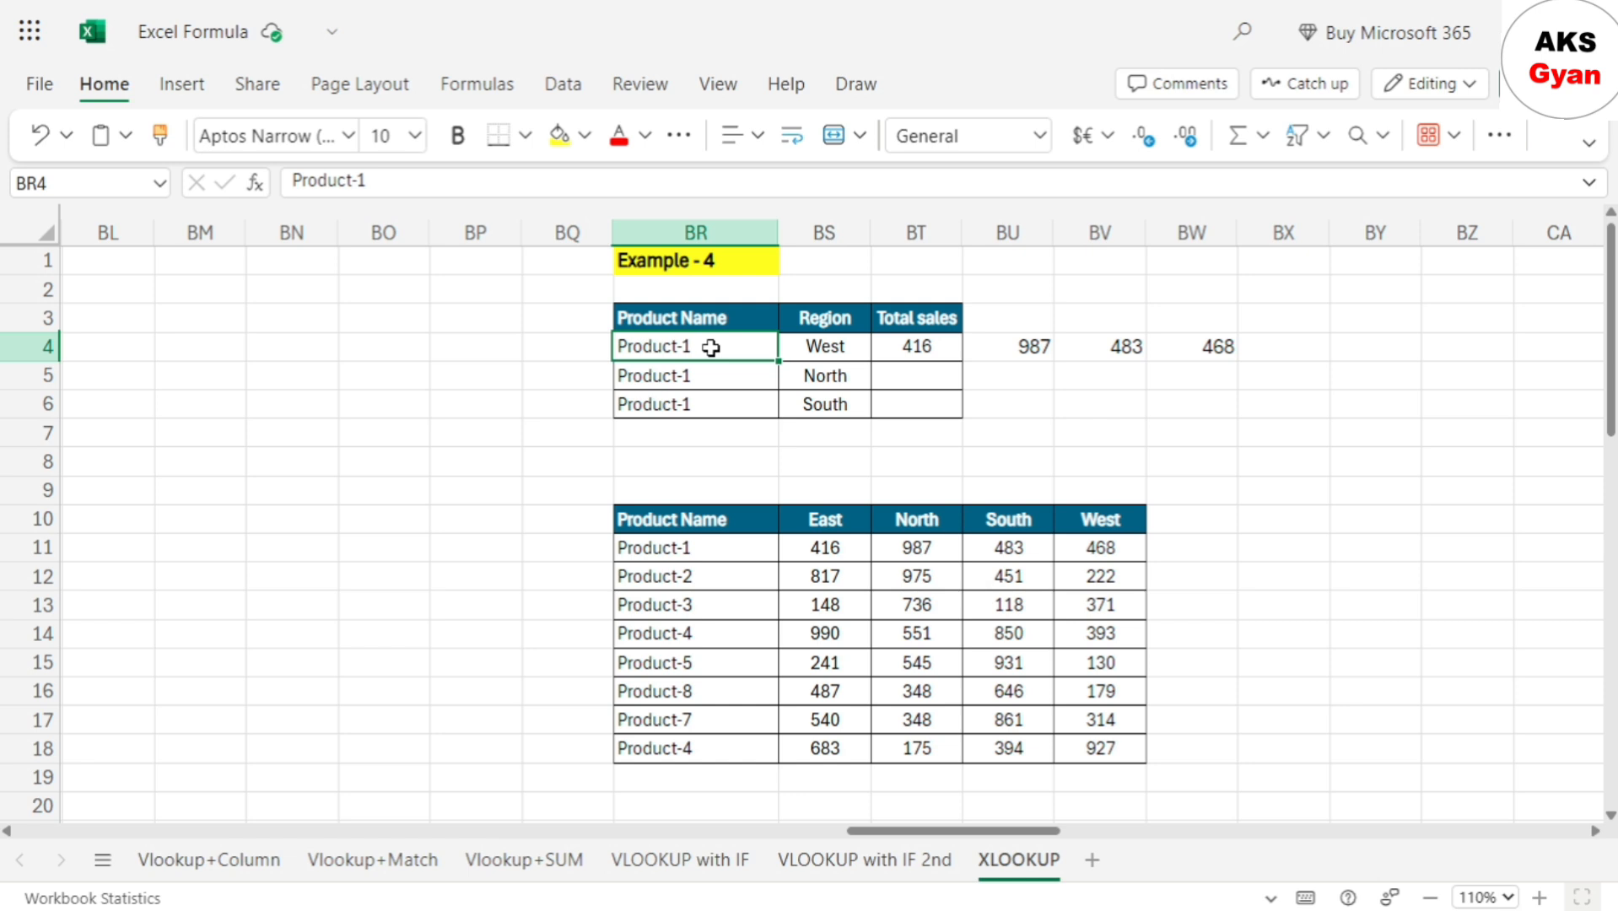
{"action": "left_click", "coordinate": [925, 354]}
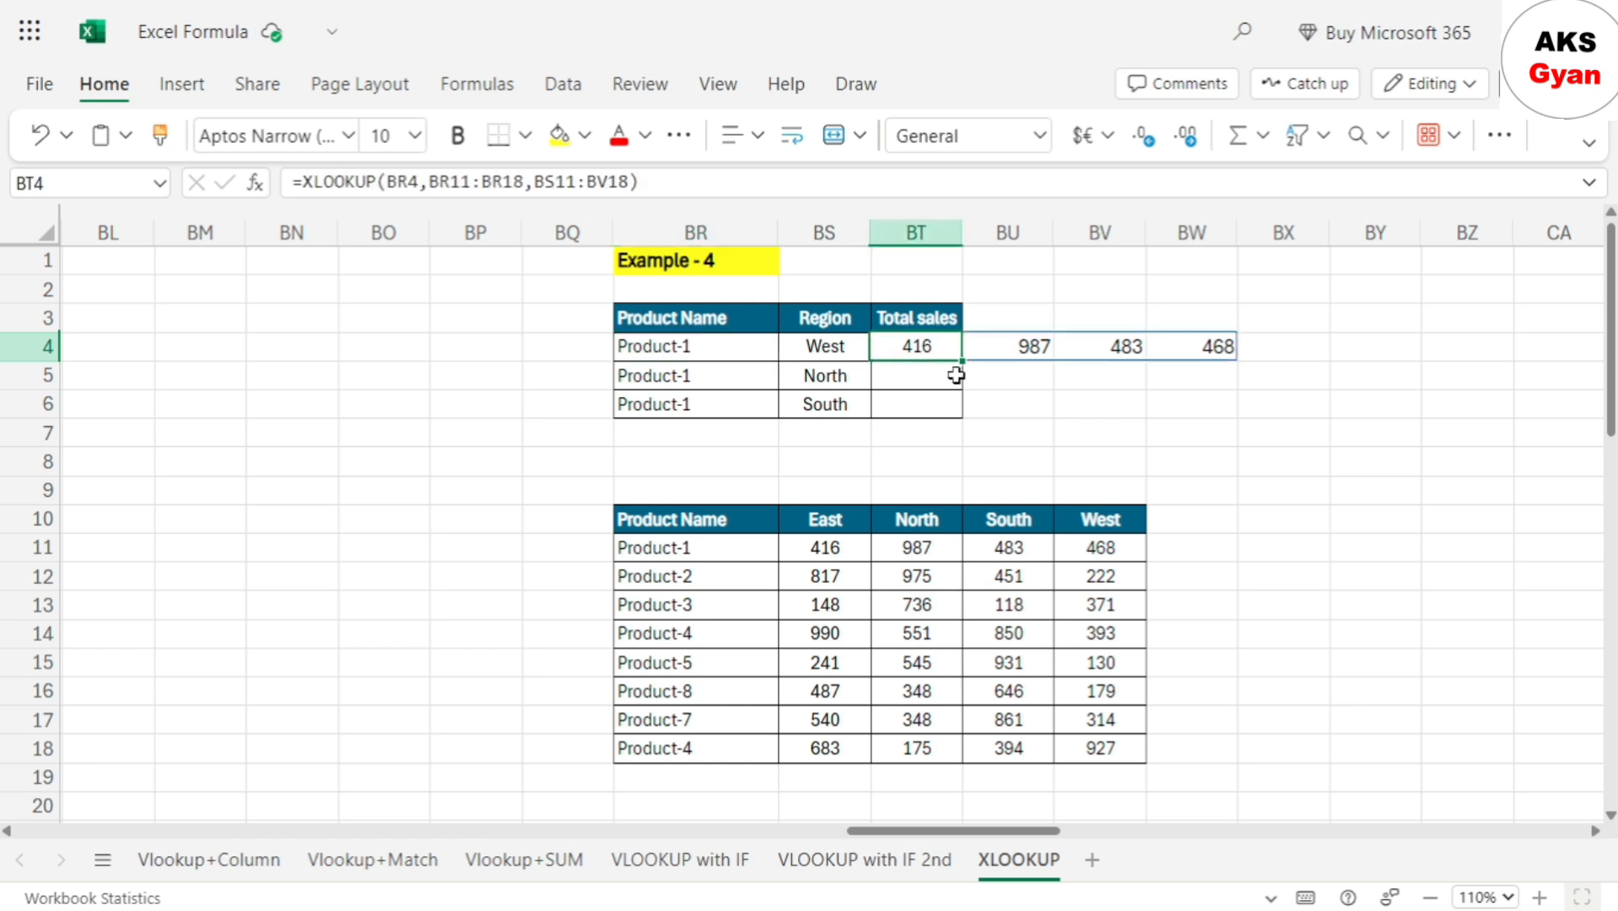
{"action": "key", "text": "F2"}
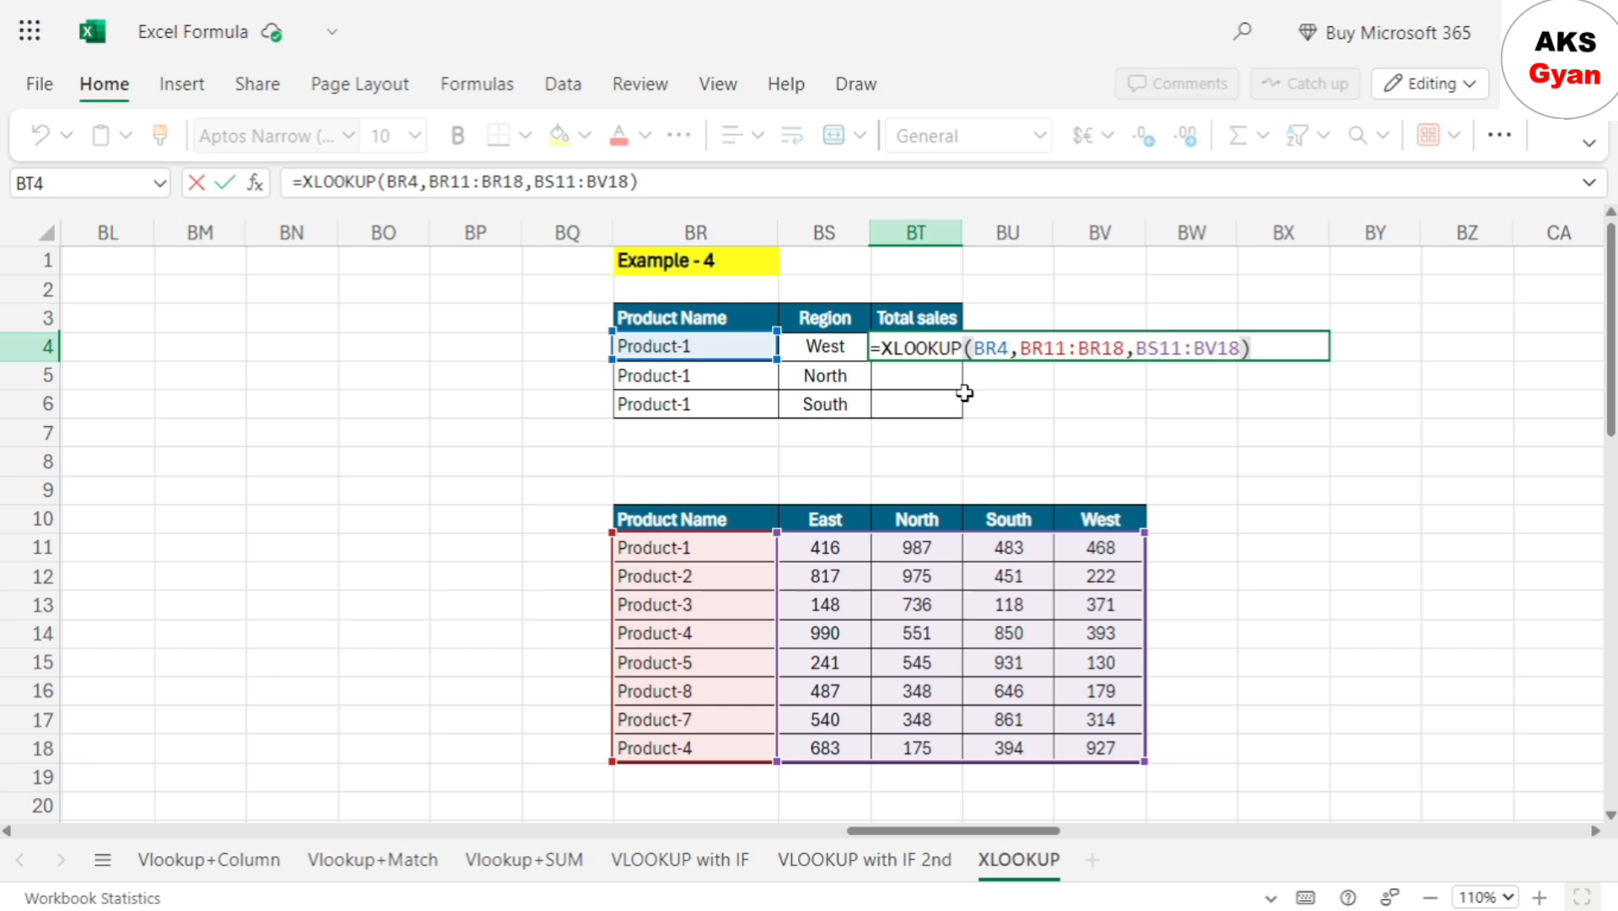
{"action": "key", "text": "shift+Left"}
{"action": "key", "text": "shift+Left"}
{"action": "key", "text": "shift+Left"}
{"action": "key", "text": "shift+Left"}
{"action": "key", "text": "shift+Left"}
{"action": "key", "text": "shift+Left"}
{"action": "key", "text": "shift+Left"}
{"action": "key", "text": "shift+Left"}
{"action": "key", "text": "shift+Left"}
{"action": "key", "text": "shift+Left"}
{"action": "key", "text": "shift+Left"}
{"action": "key", "text": "shift+Left"}
{"action": "key", "text": "shift+Left"}
{"action": "key", "text": "shift+Left"}
{"action": "key", "text": "shift+Left"}
{"action": "key", "text": "shift+Left"}
{"action": "key", "text": "shift+Left"}
{"action": "key", "text": "shift+Left"}
{"action": "key", "text": "shift+Left"}
{"action": "key", "text": "shift+Left"}
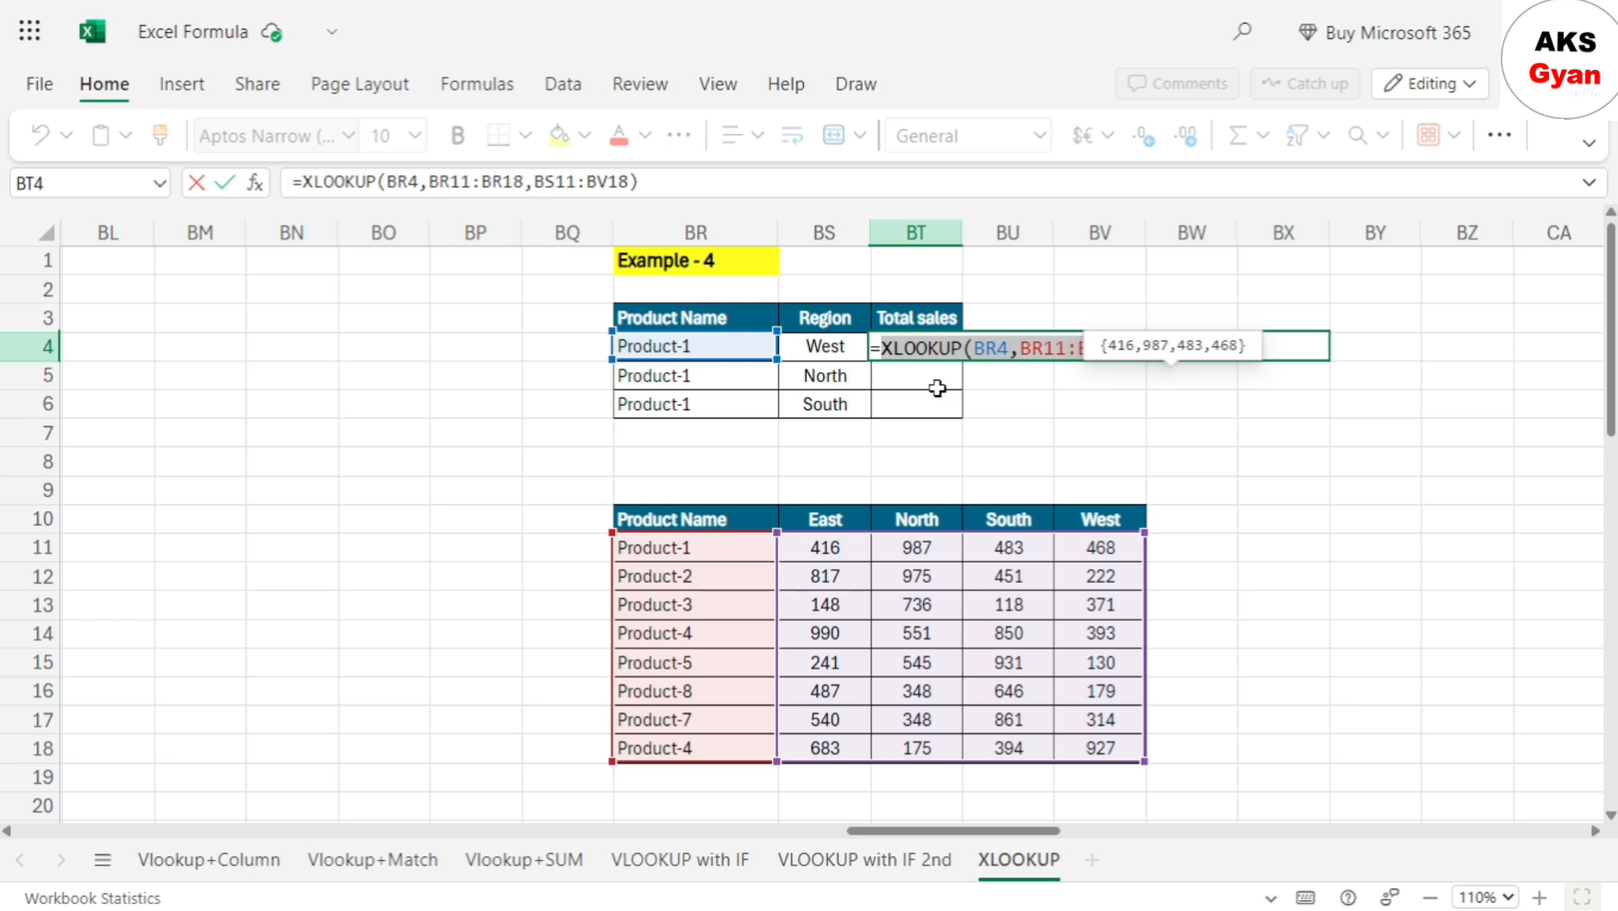
{"action": "key", "text": "BackSpace"}
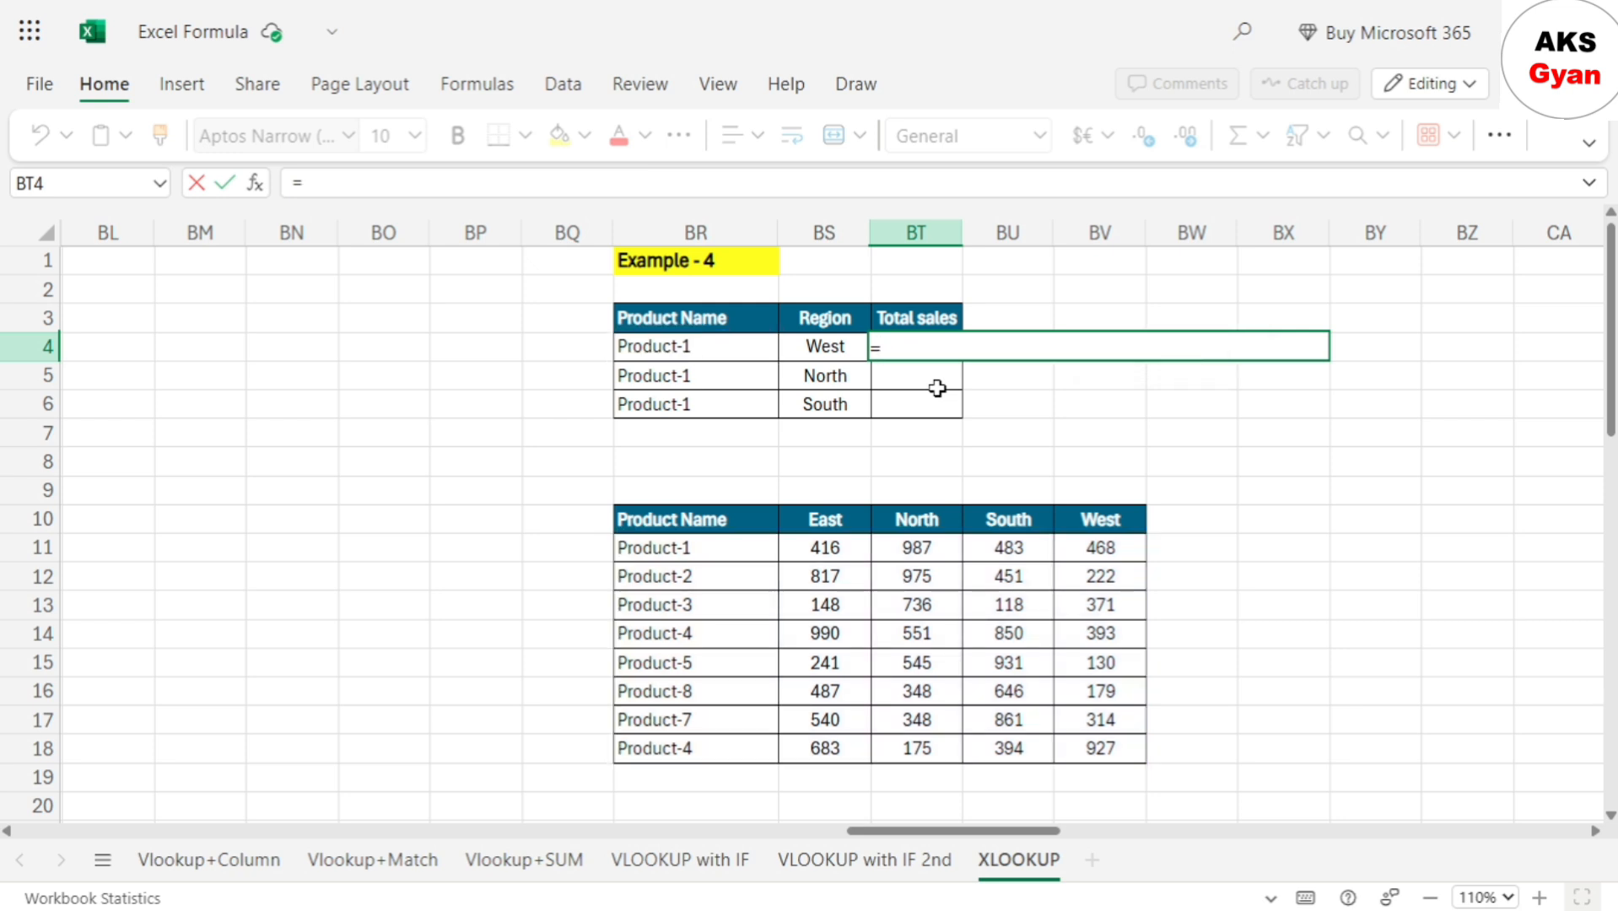
Begin a new XLOOKUP in BT4 with region BS4 as the lookup value
{"action": "type", "text": "xl"}
{"action": "left_click", "coordinate": [941, 395]}
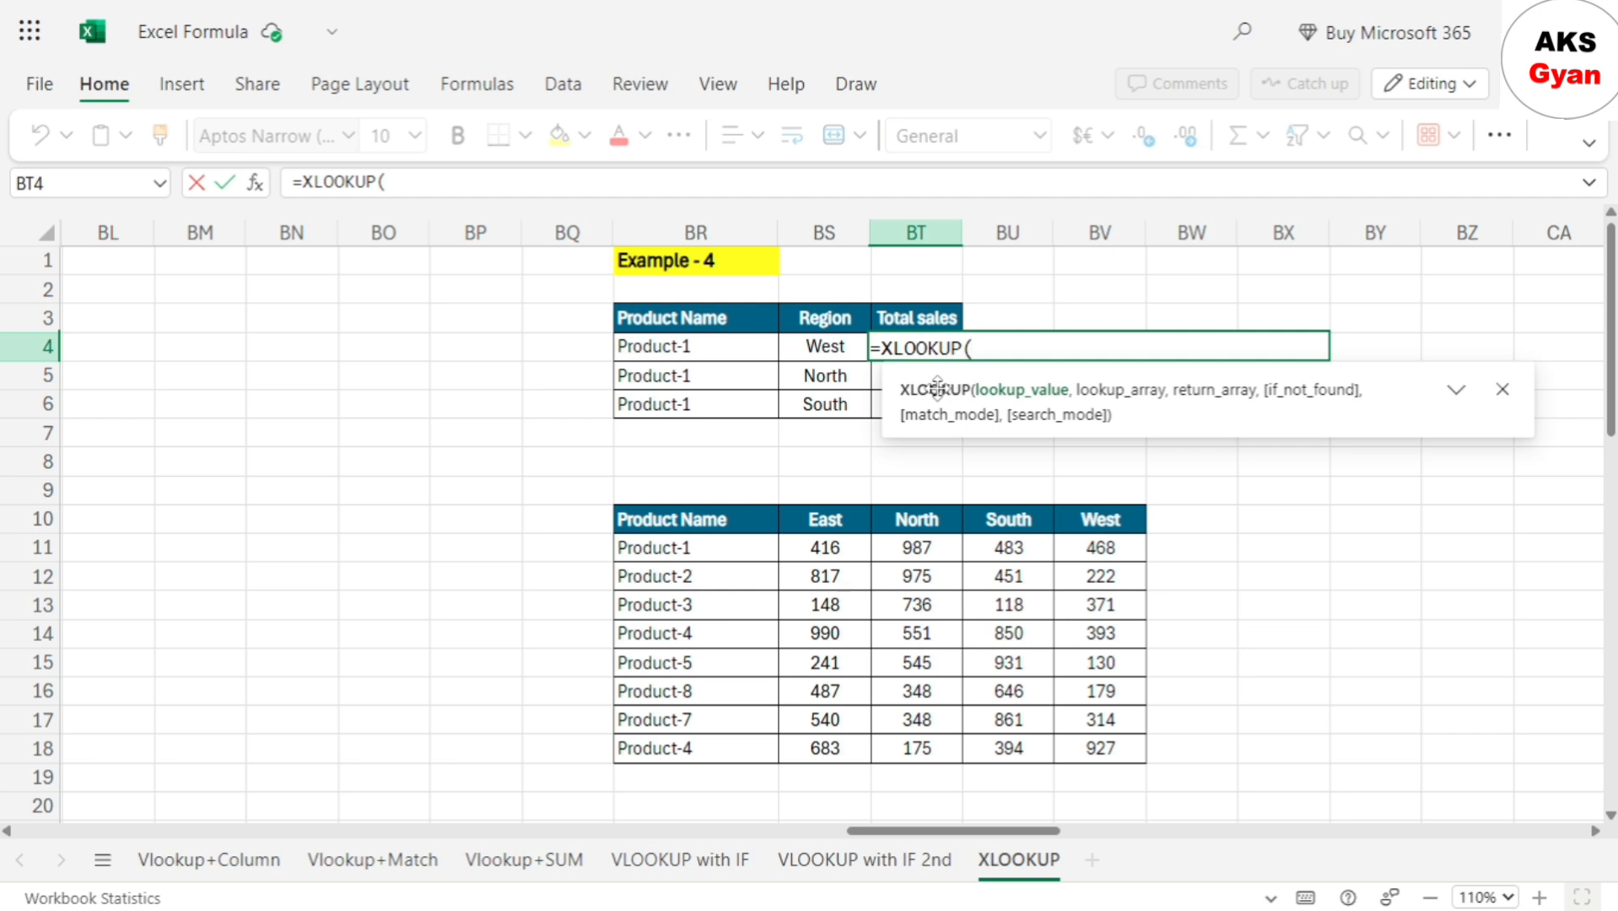
{"action": "left_click", "coordinate": [828, 347]}
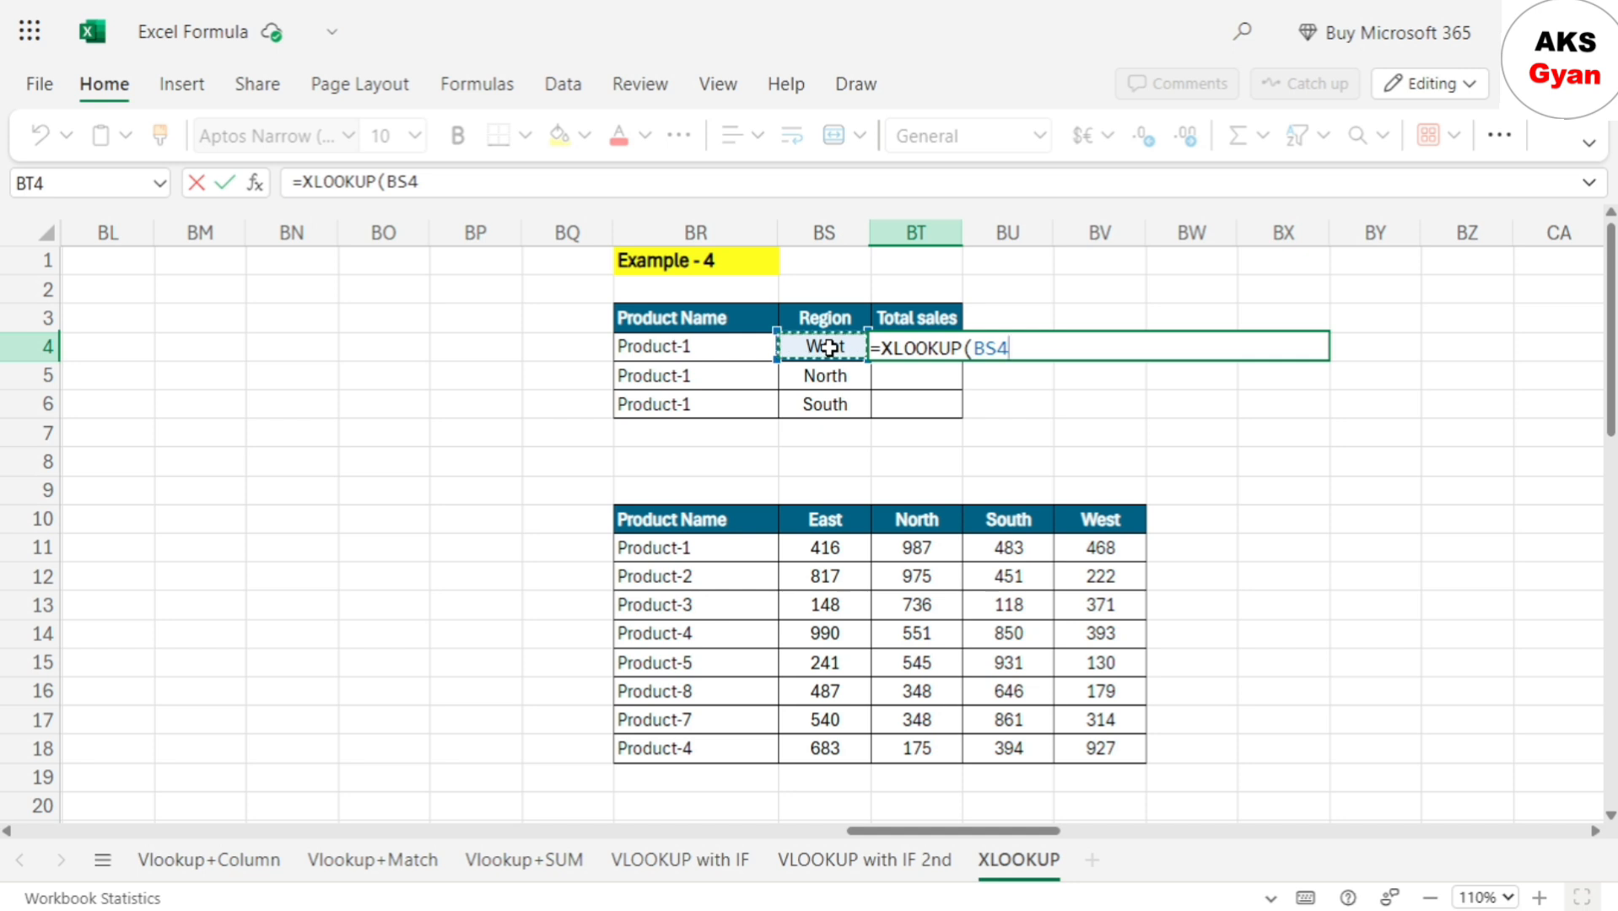
{"action": "type", "text": ","}
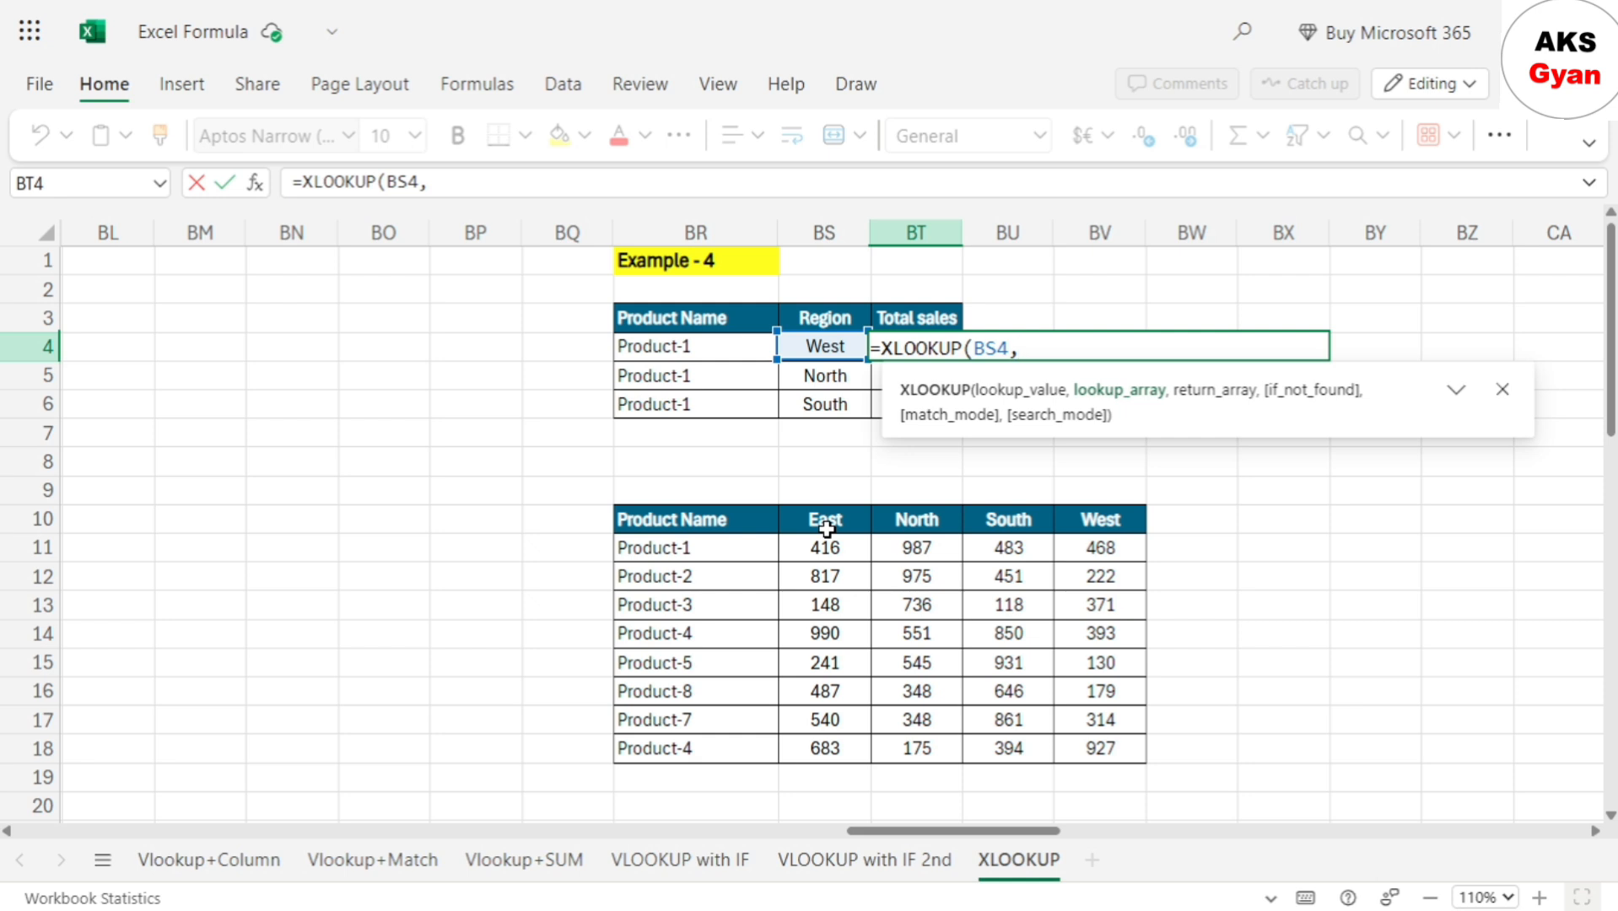
{"action": "left_click_drag", "start_coordinate": [827, 528], "coordinate": [1083, 516]}
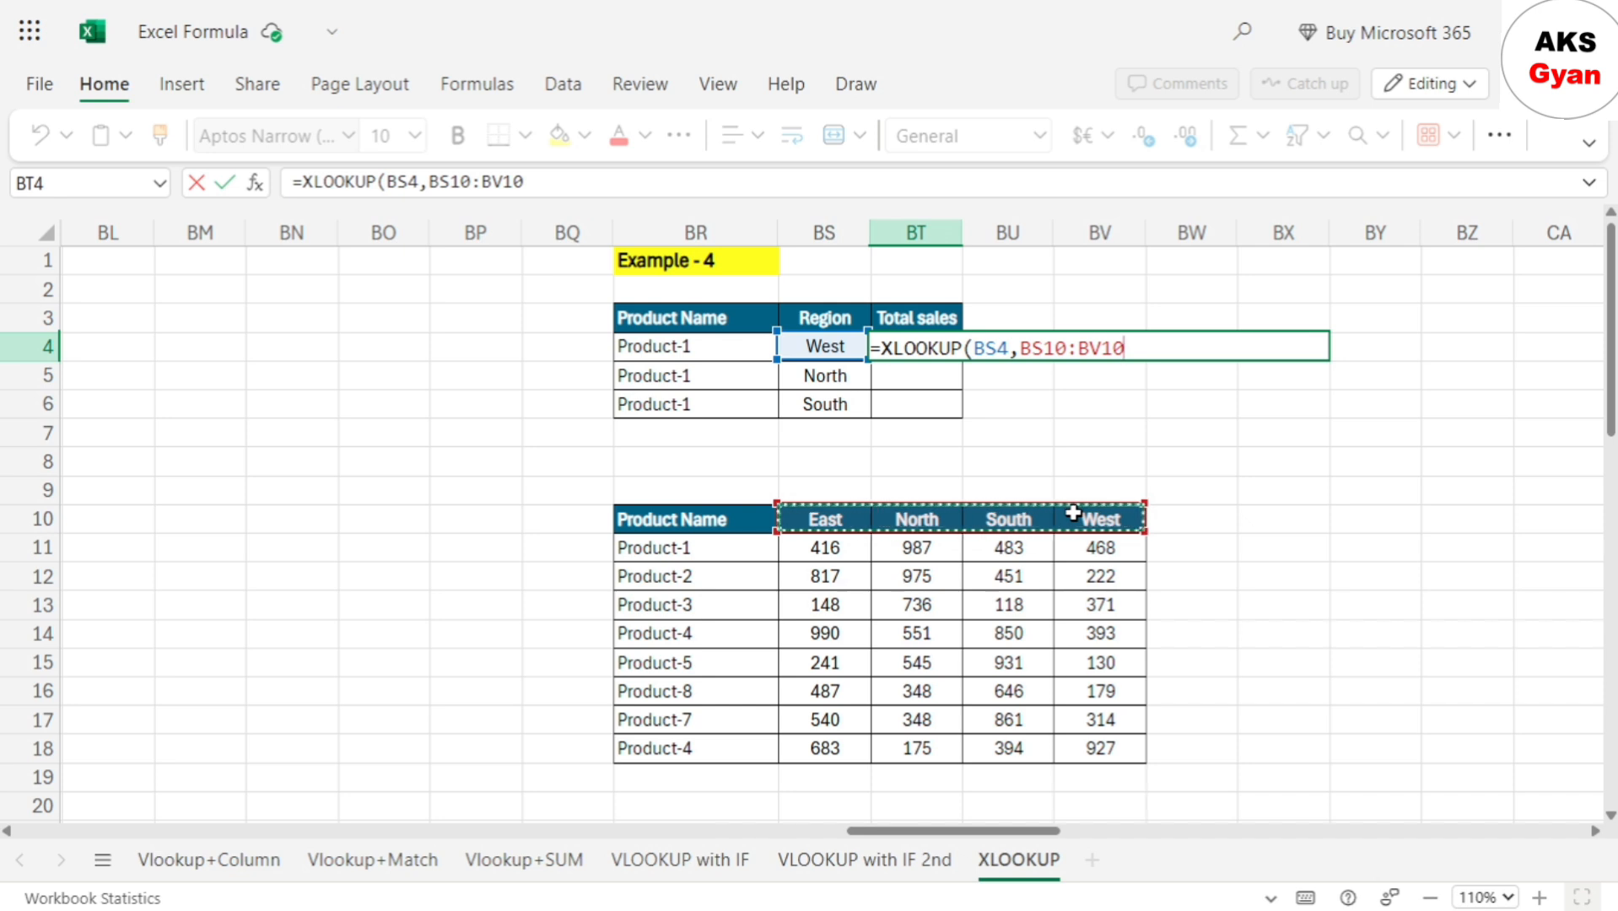
{"action": "type", "text": ","}
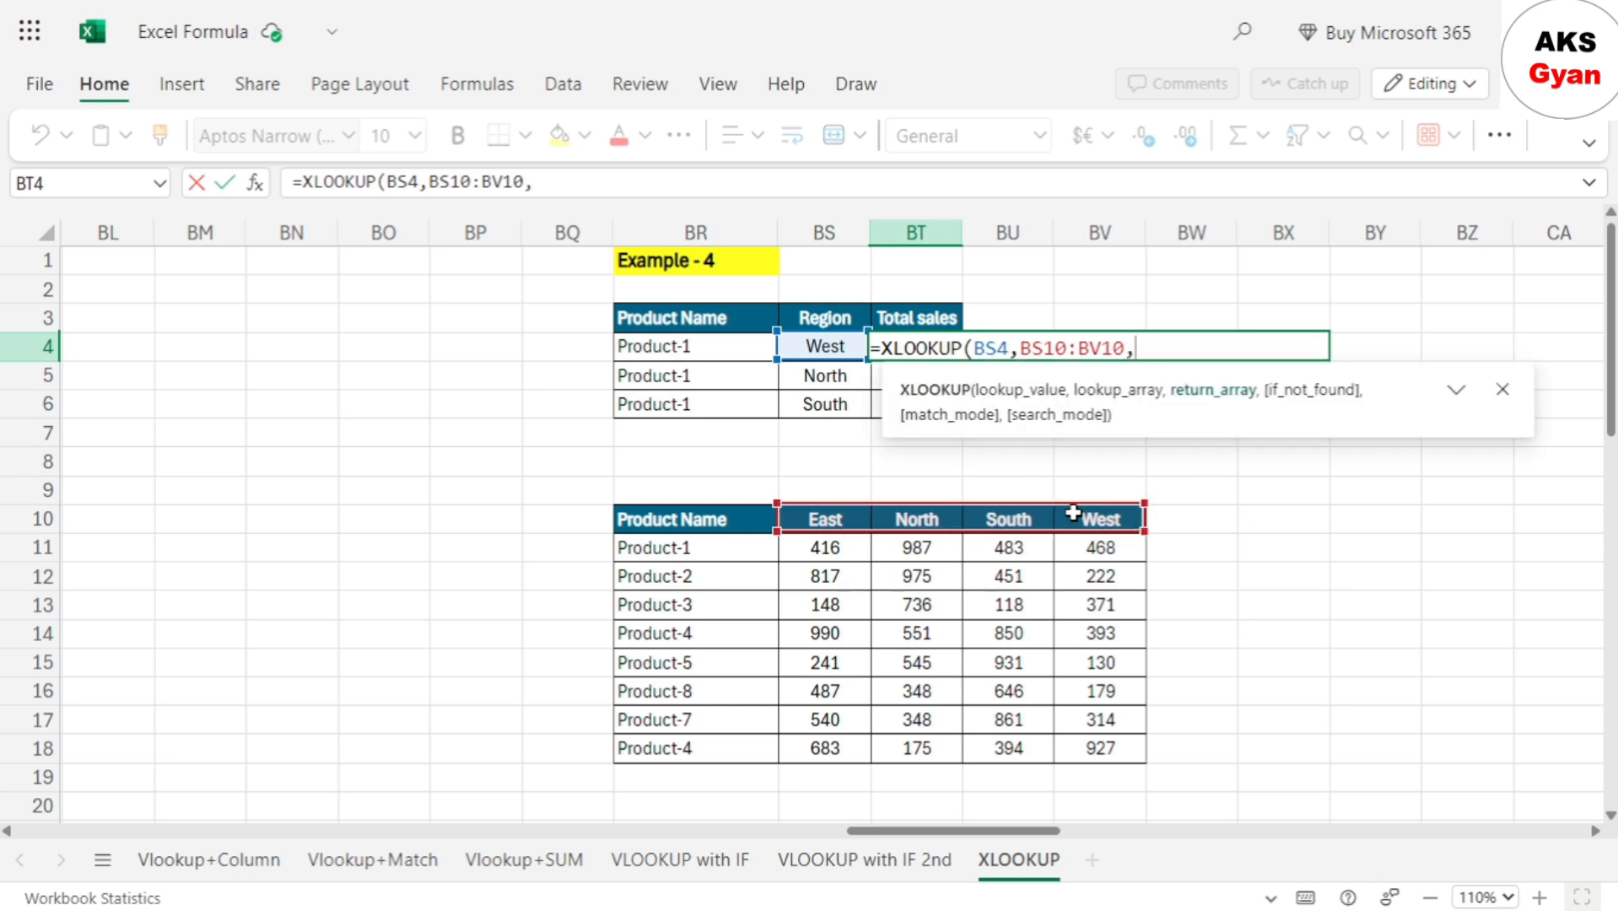
{"action": "key", "text": "BackSpace"}
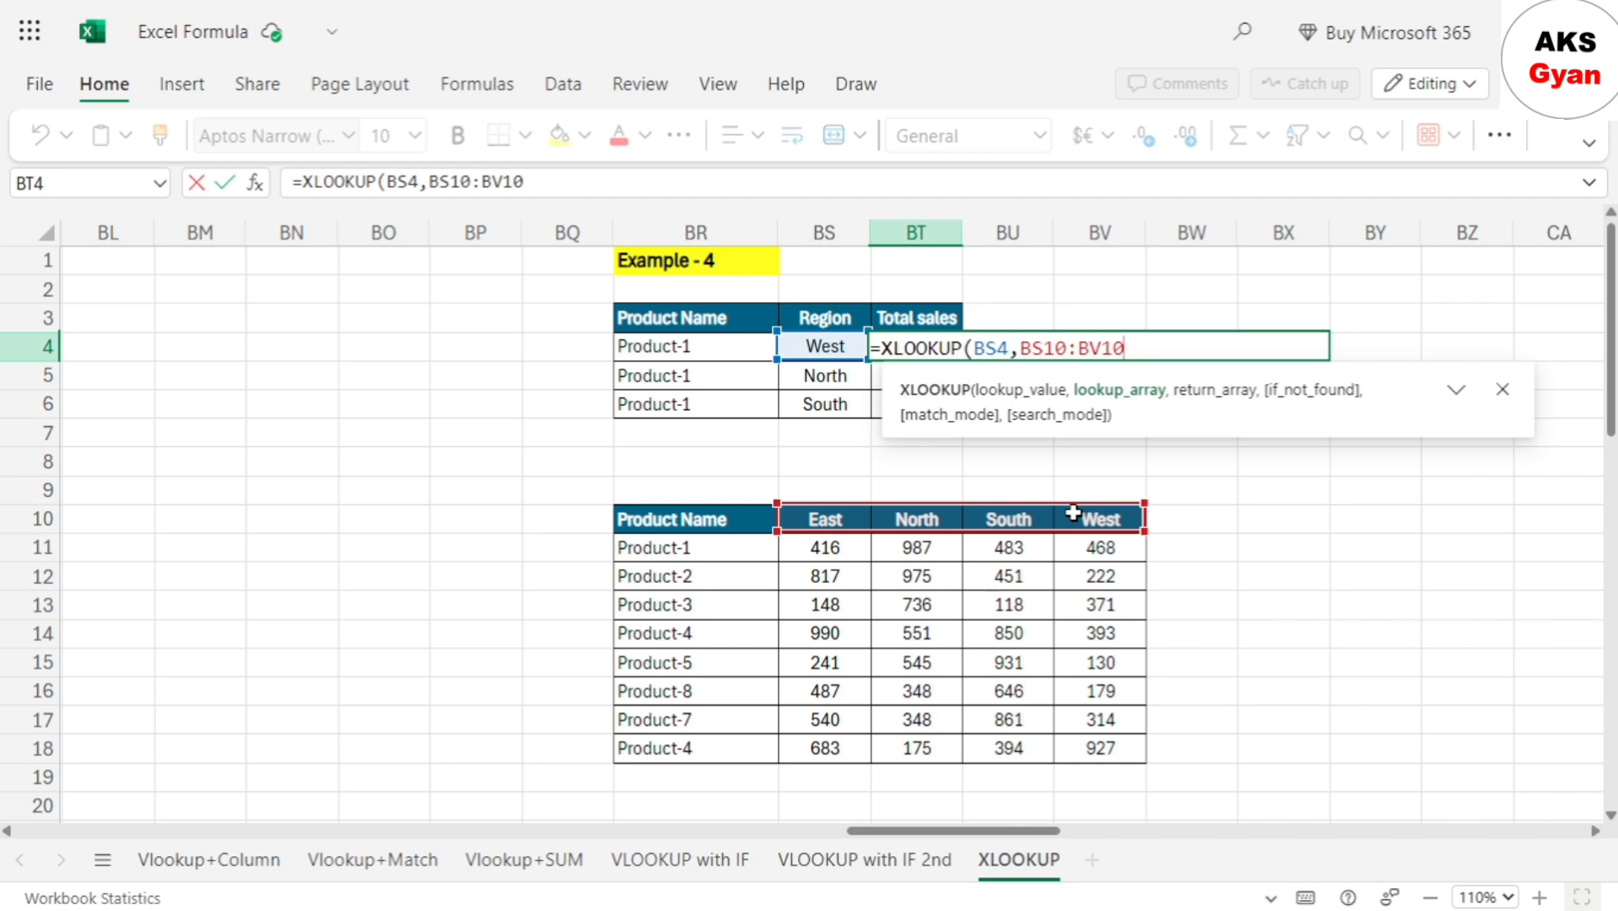
{"action": "key", "text": "F4"}
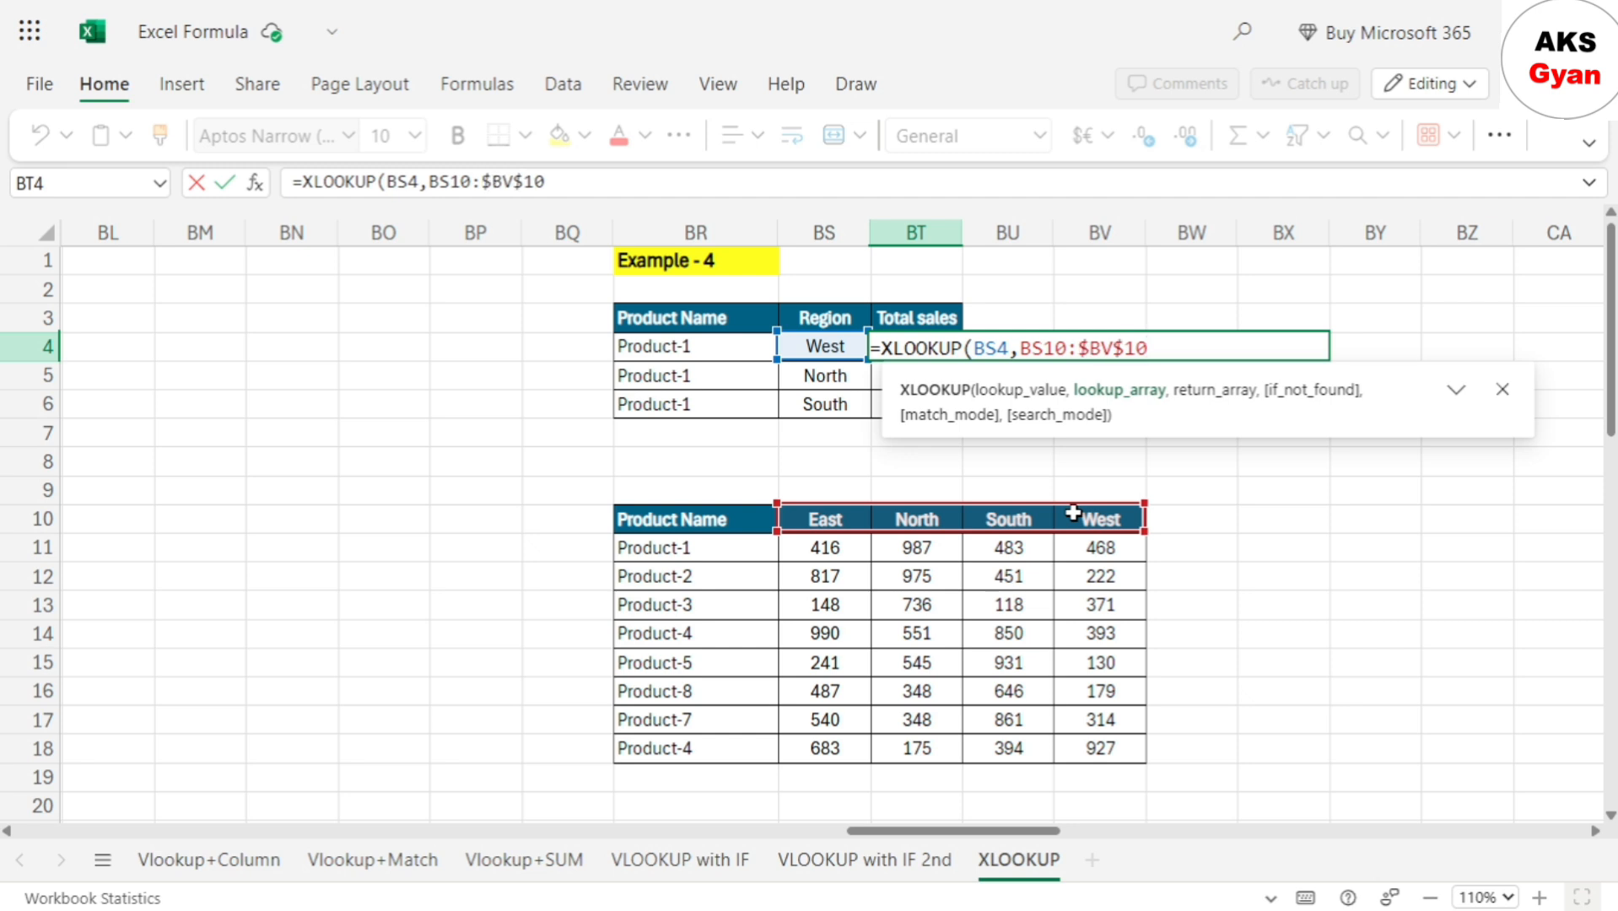
{"action": "key", "text": "BackSpace"}
{"action": "key", "text": "BackSpace"}
{"action": "key", "text": "BackSpace"}
{"action": "key", "text": "BackSpace"}
{"action": "key", "text": "BackSpace"}
{"action": "key", "text": "BackSpace"}
{"action": "key", "text": "BackSpace"}
{"action": "key", "text": "BackSpace"}
{"action": "key", "text": "BackSpace"}
{"action": "key", "text": "BackSpace"}
{"action": "key", "text": "BackSpace"}
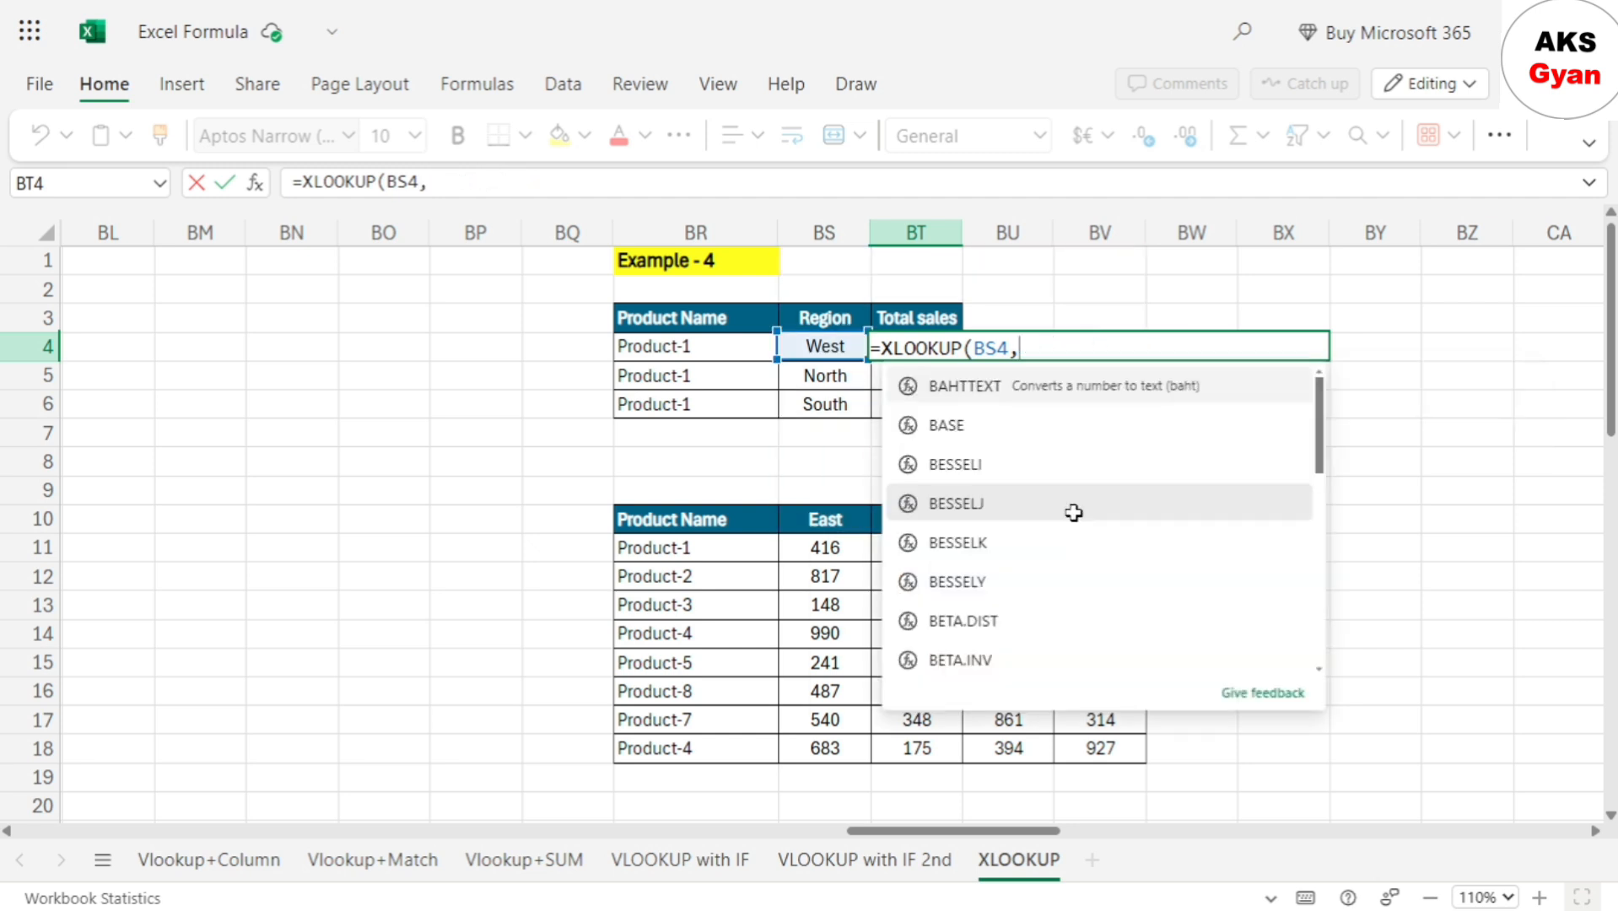
Set the lookup array in the BT4 formula to the region headers as absolute reference $BS$10:$BV$10
{"action": "left_click_drag", "start_coordinate": [828, 523], "coordinate": [1076, 528]}
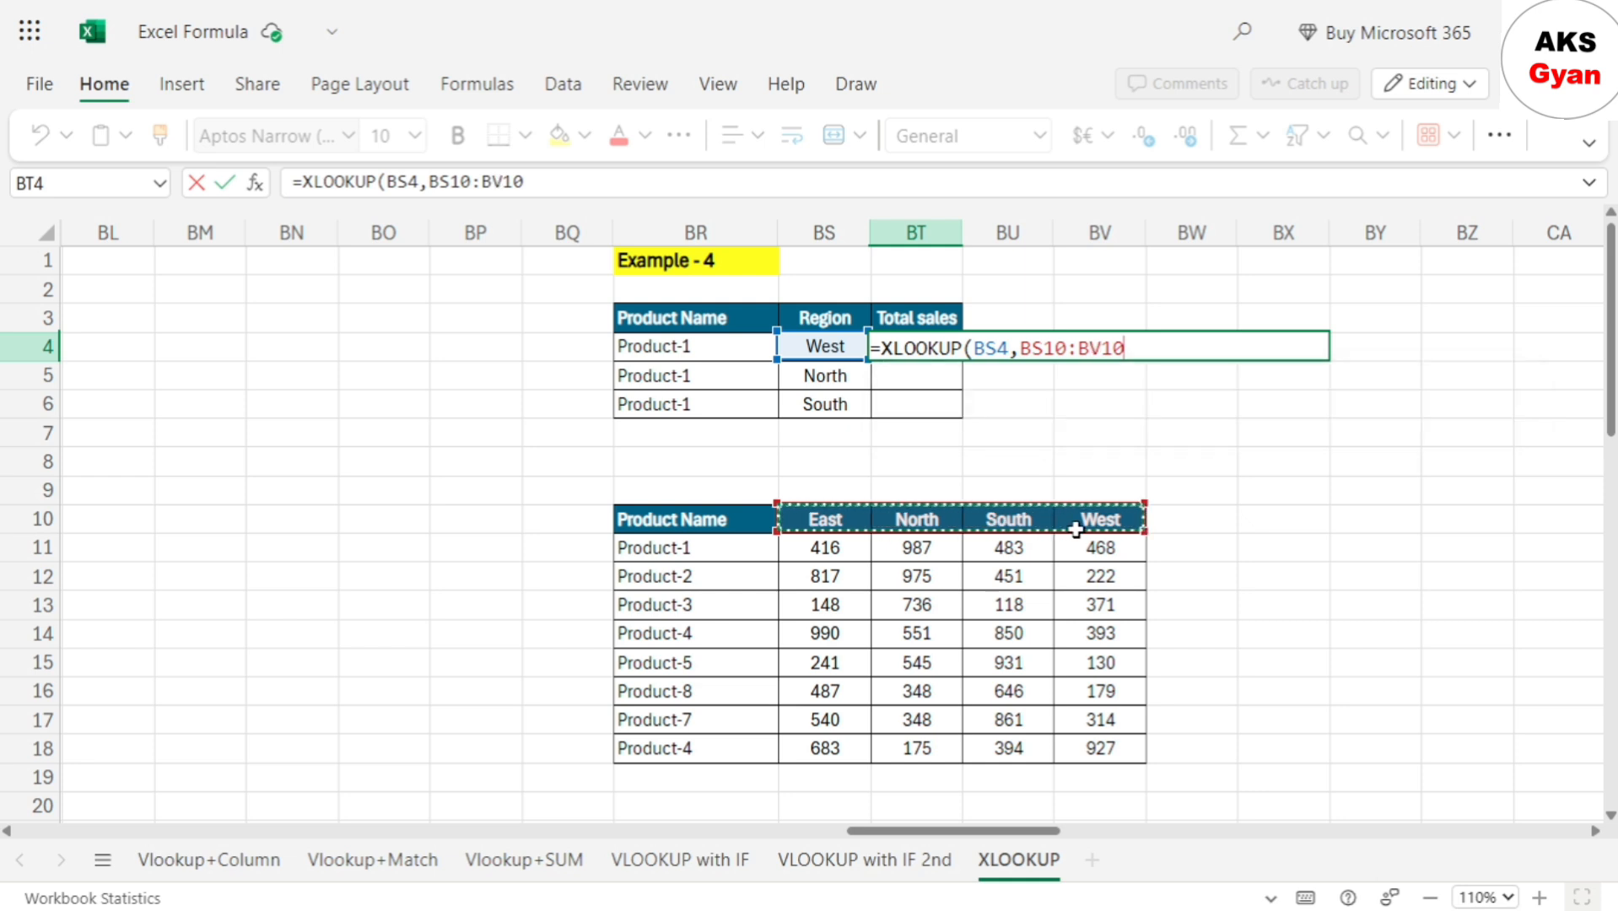
{"action": "key", "text": "F4"}
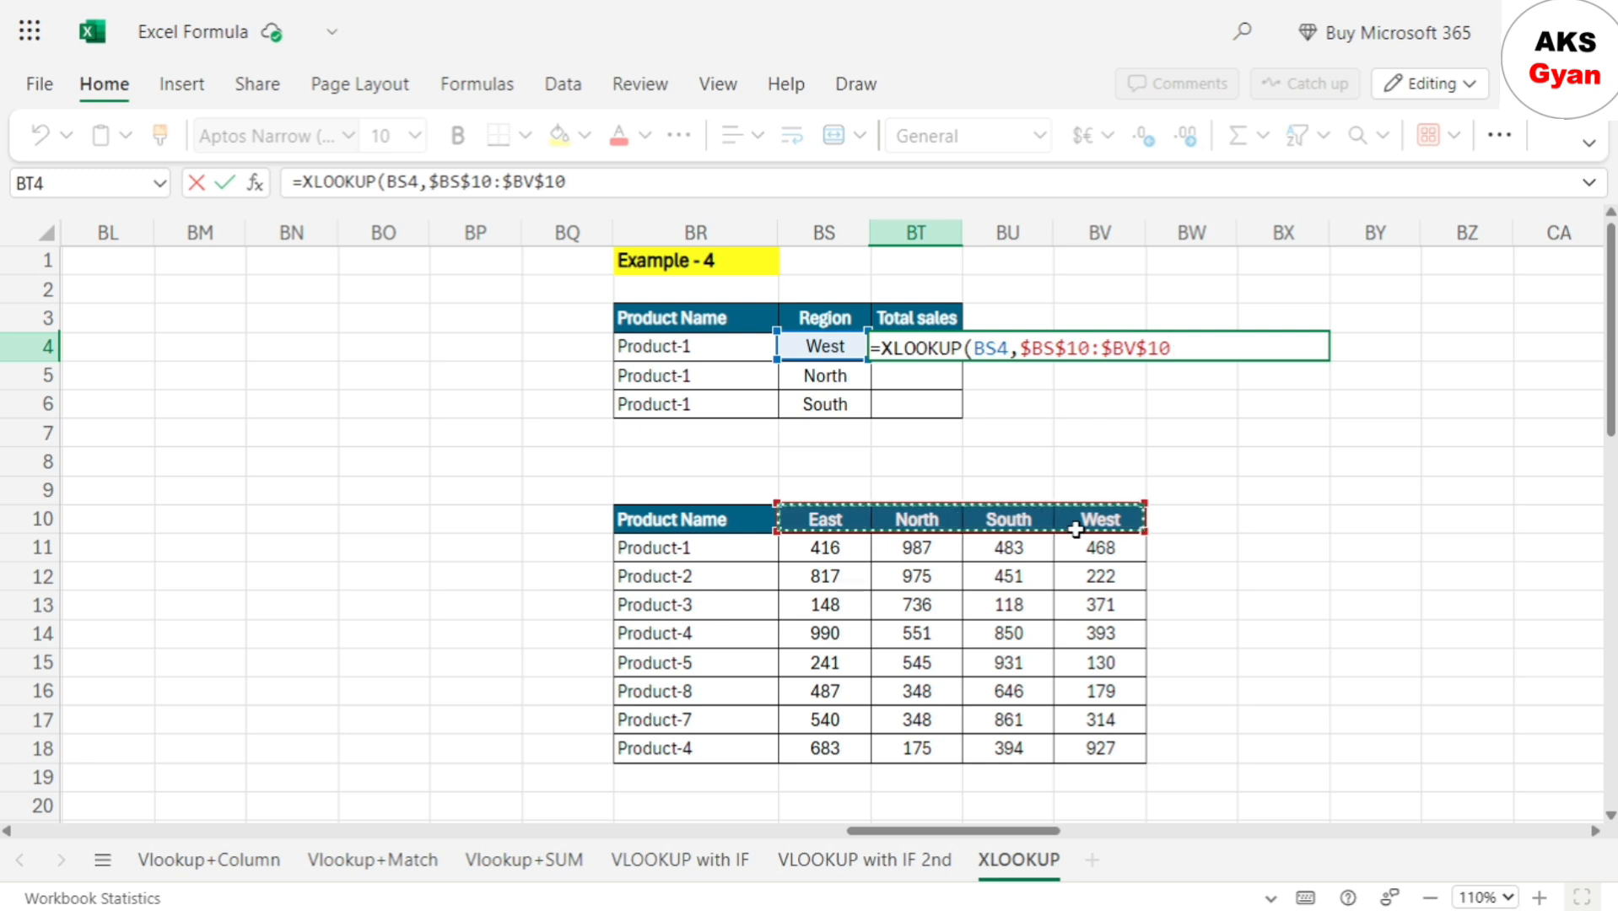
{"action": "type", "text": ","}
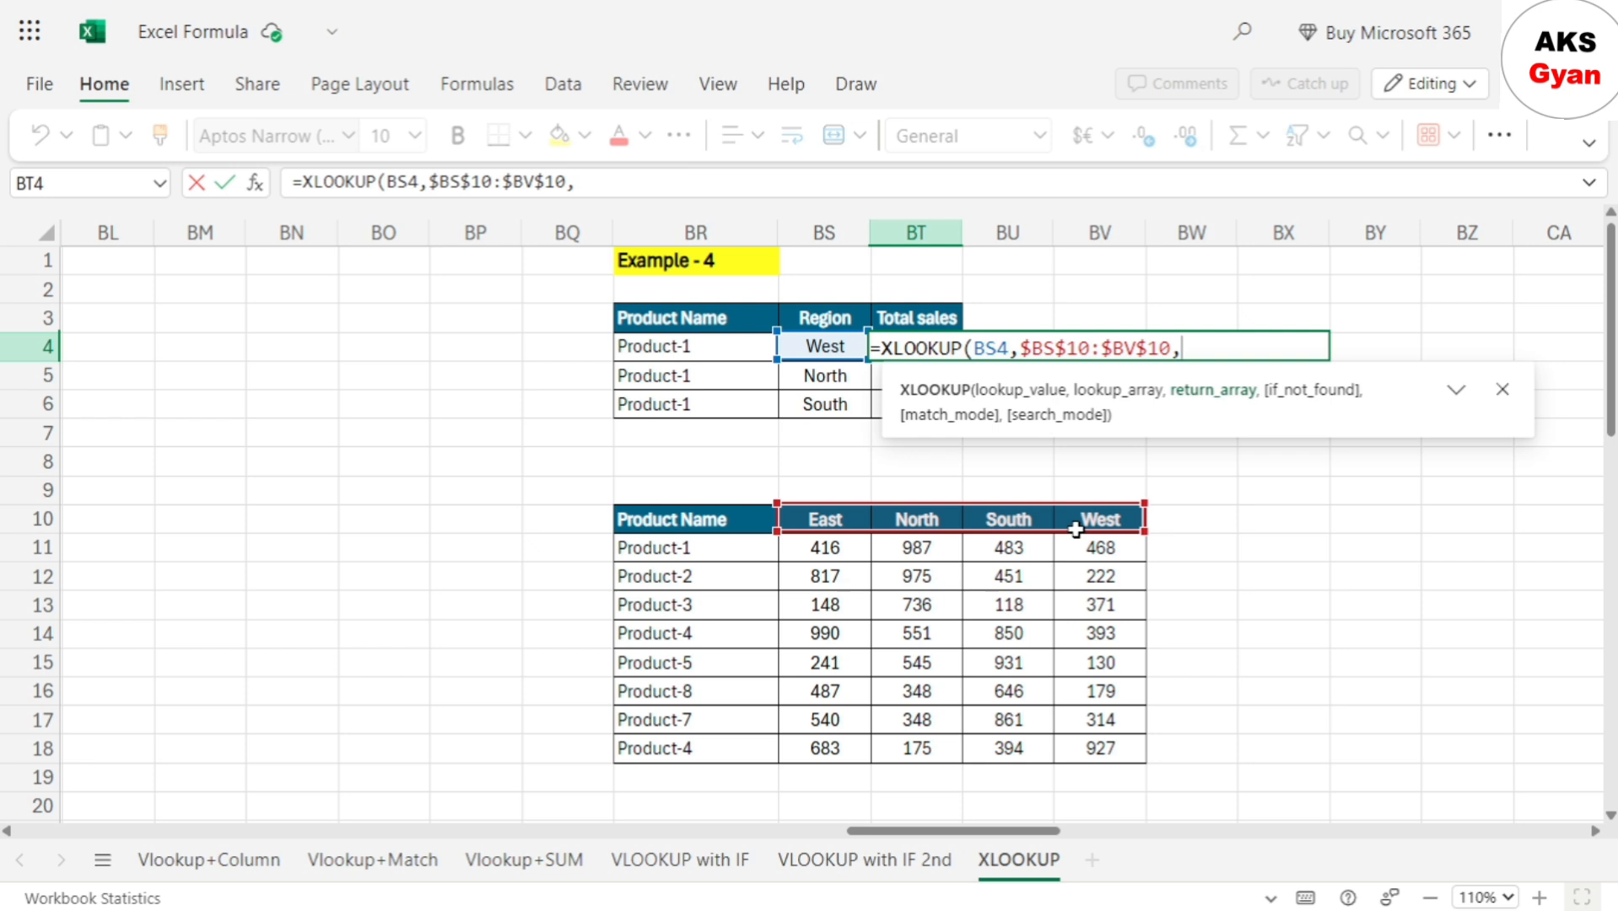
Complete the BT4 formula by nesting the cut XLOOKUP(BR4,BR11:BR18,BS11:BV18) as its return array
{"action": "key", "text": "ctrl+v"}
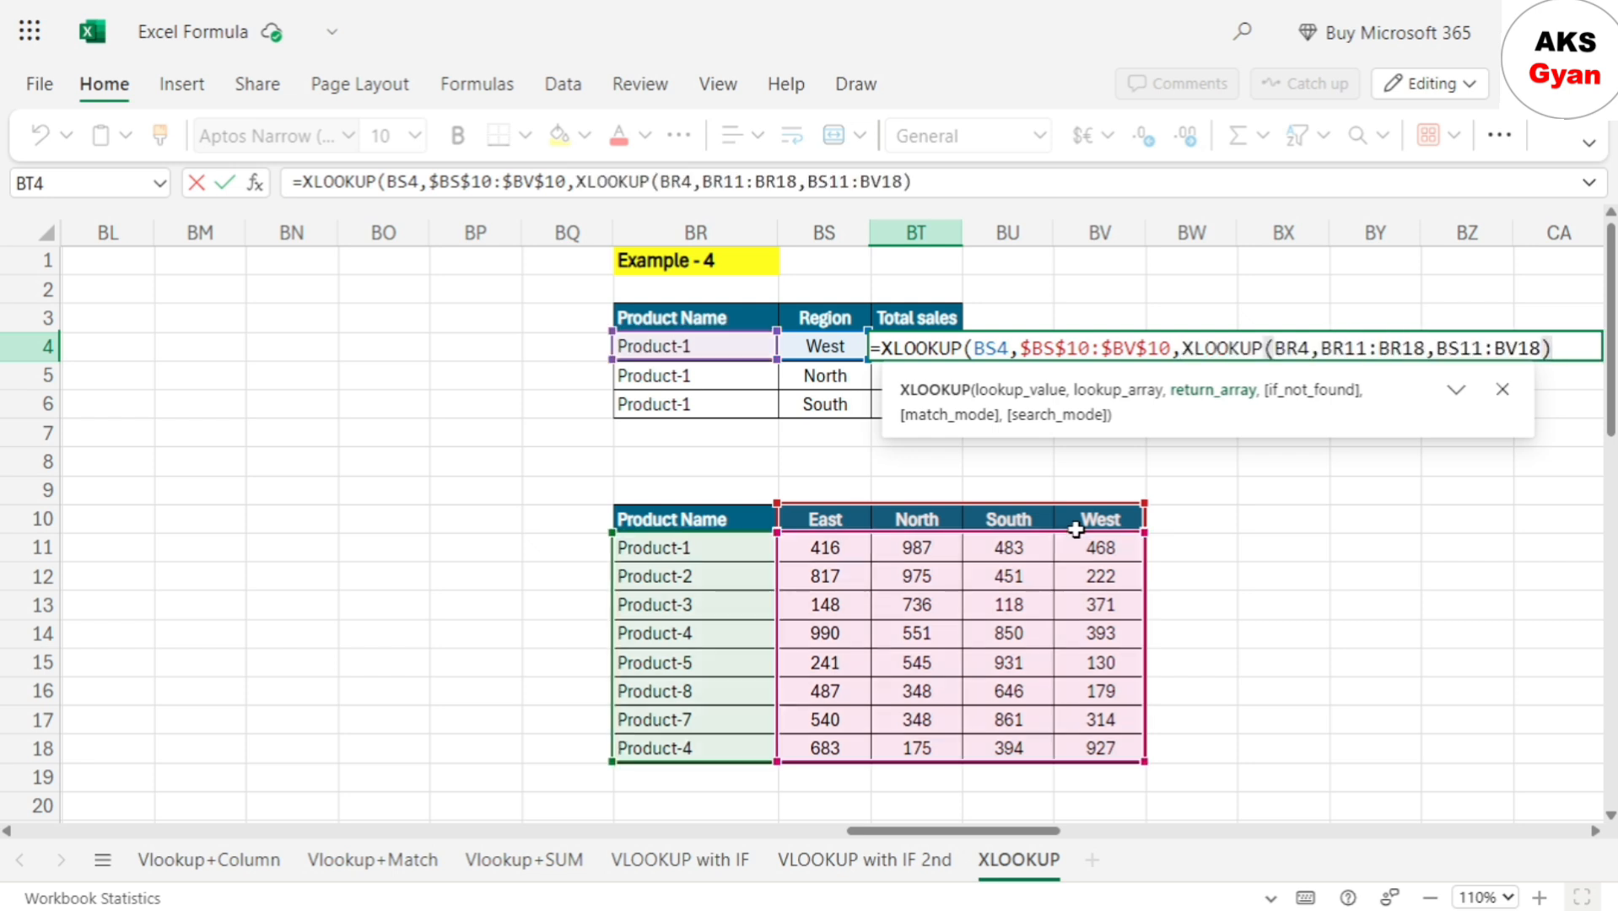
{"action": "type", "text": ")"}
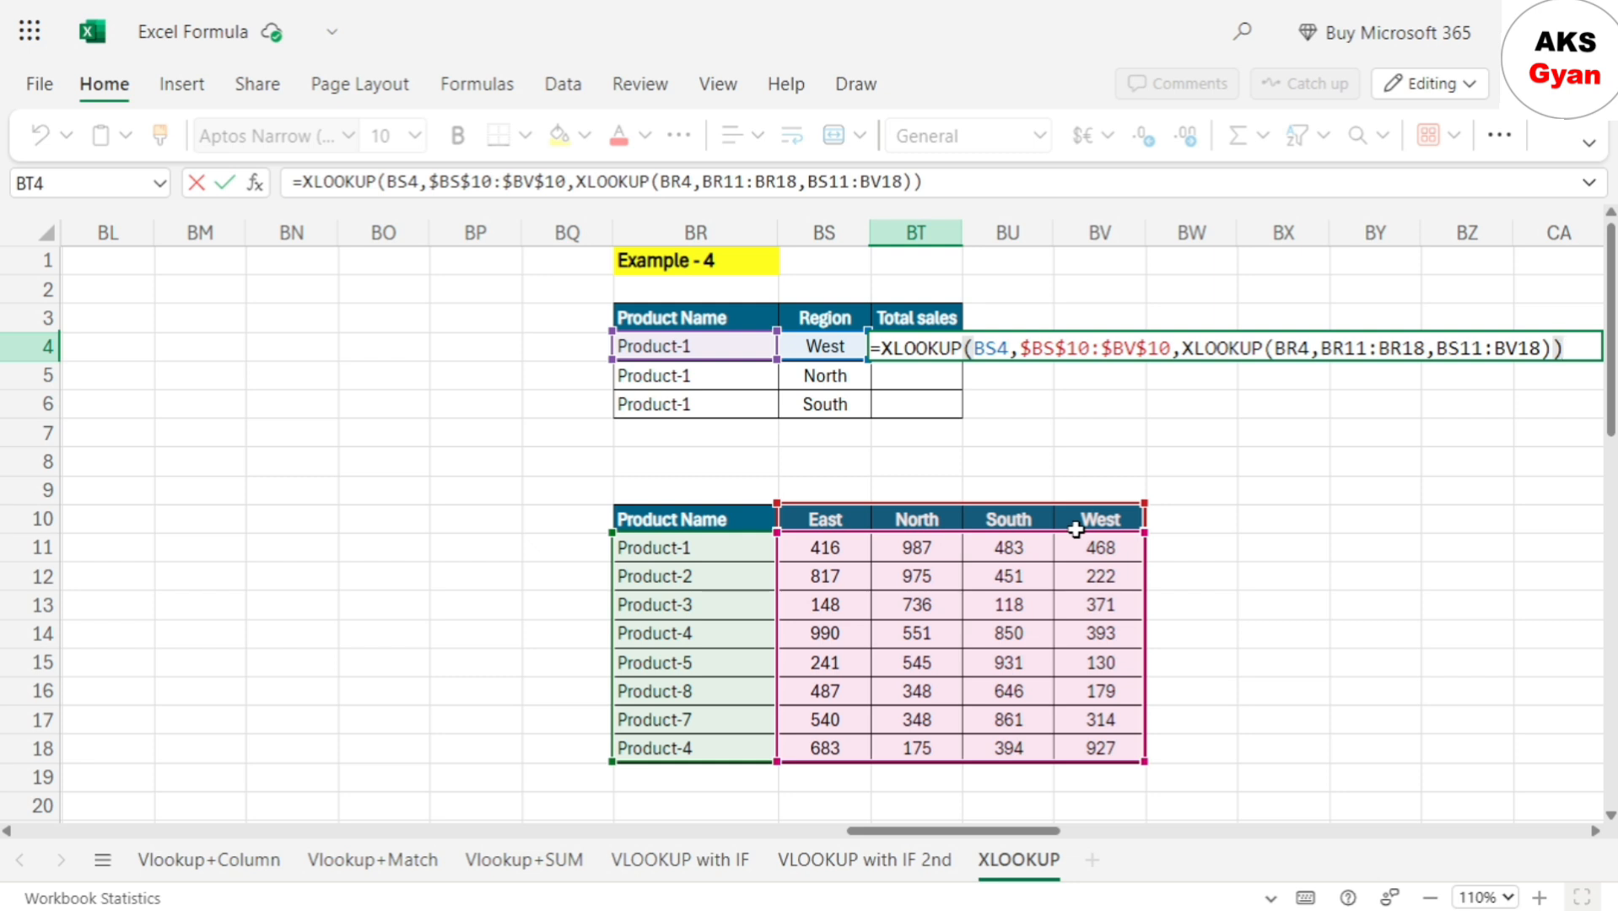
{"action": "key", "text": "Return"}
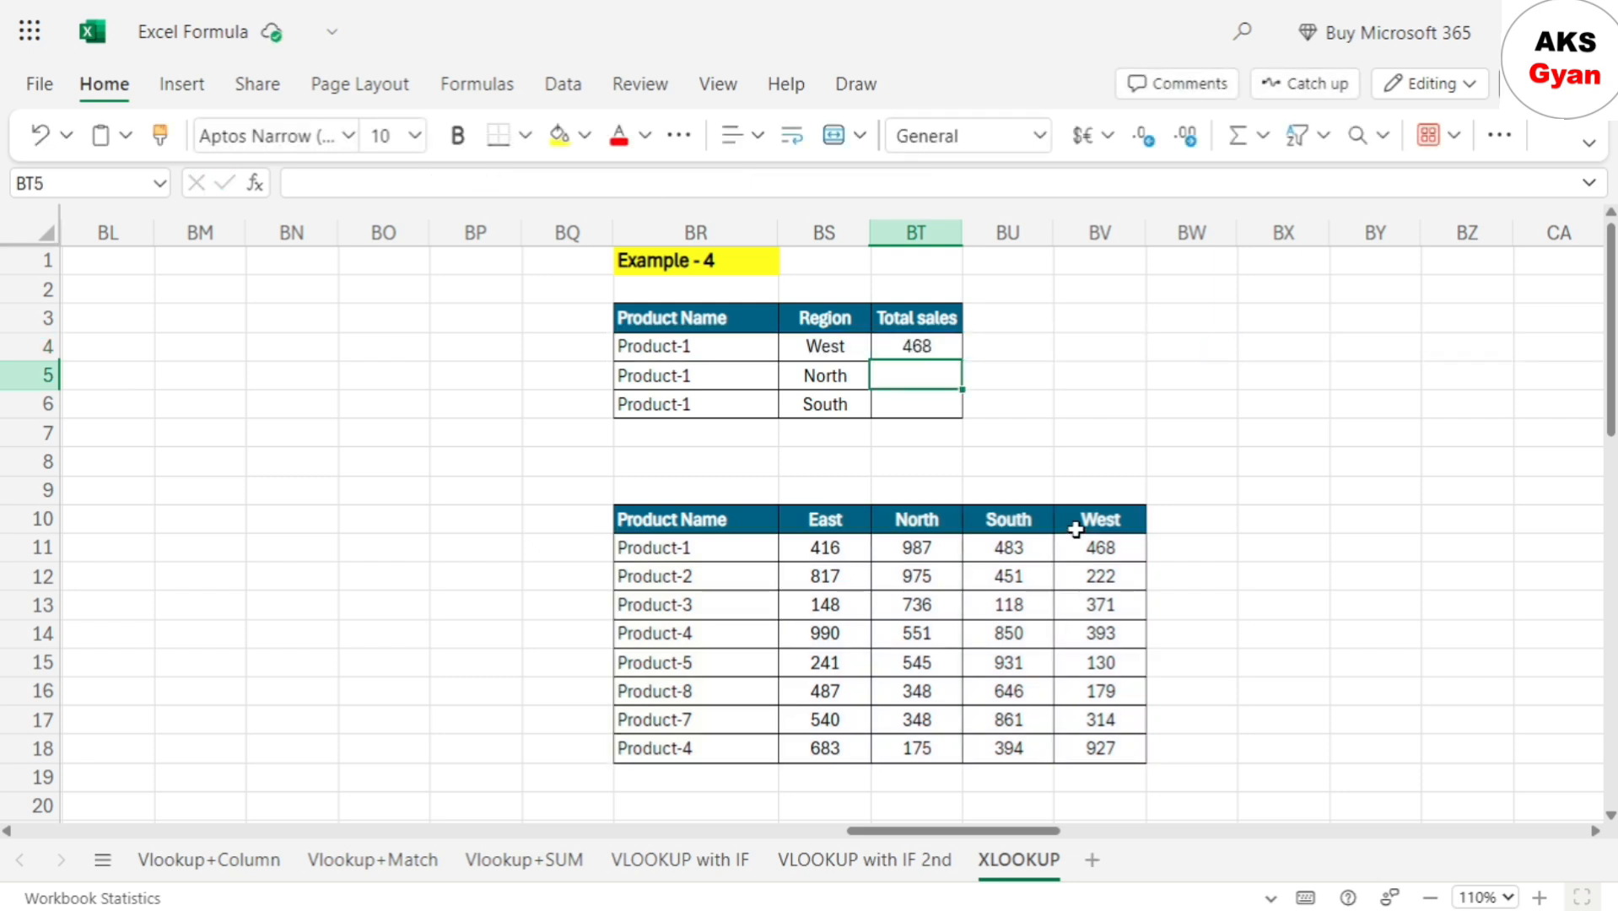
Compare the Product-1 West result in BT4 with the matching source table cell BV11
{"action": "key", "text": "Up"}
{"action": "left_click", "coordinate": [711, 346]}
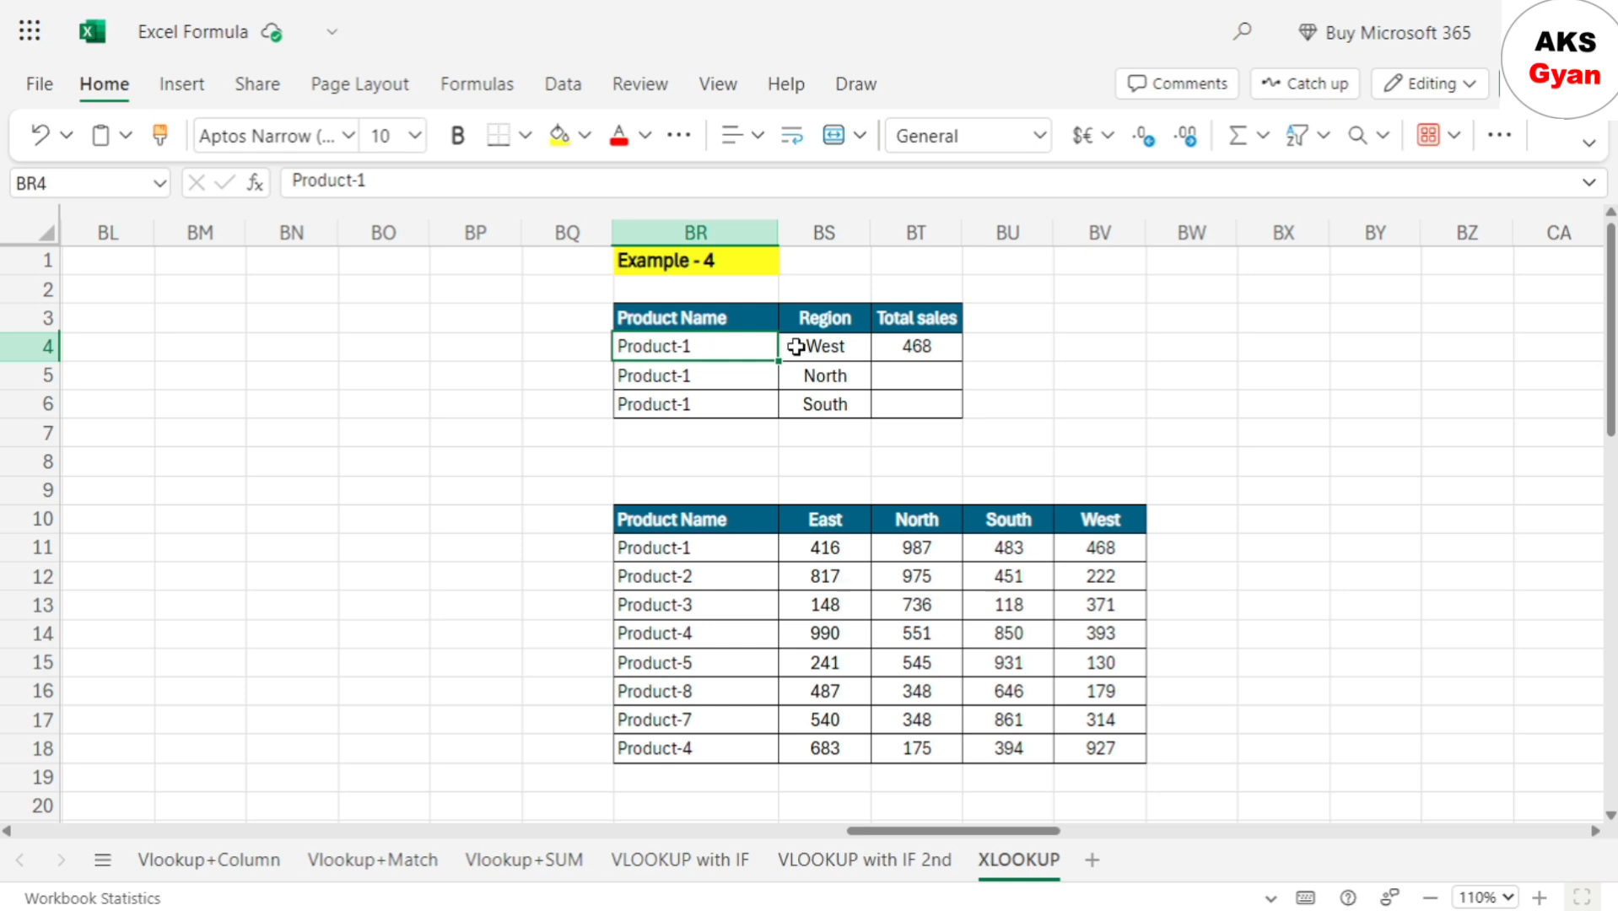
{"action": "left_click", "coordinate": [796, 346]}
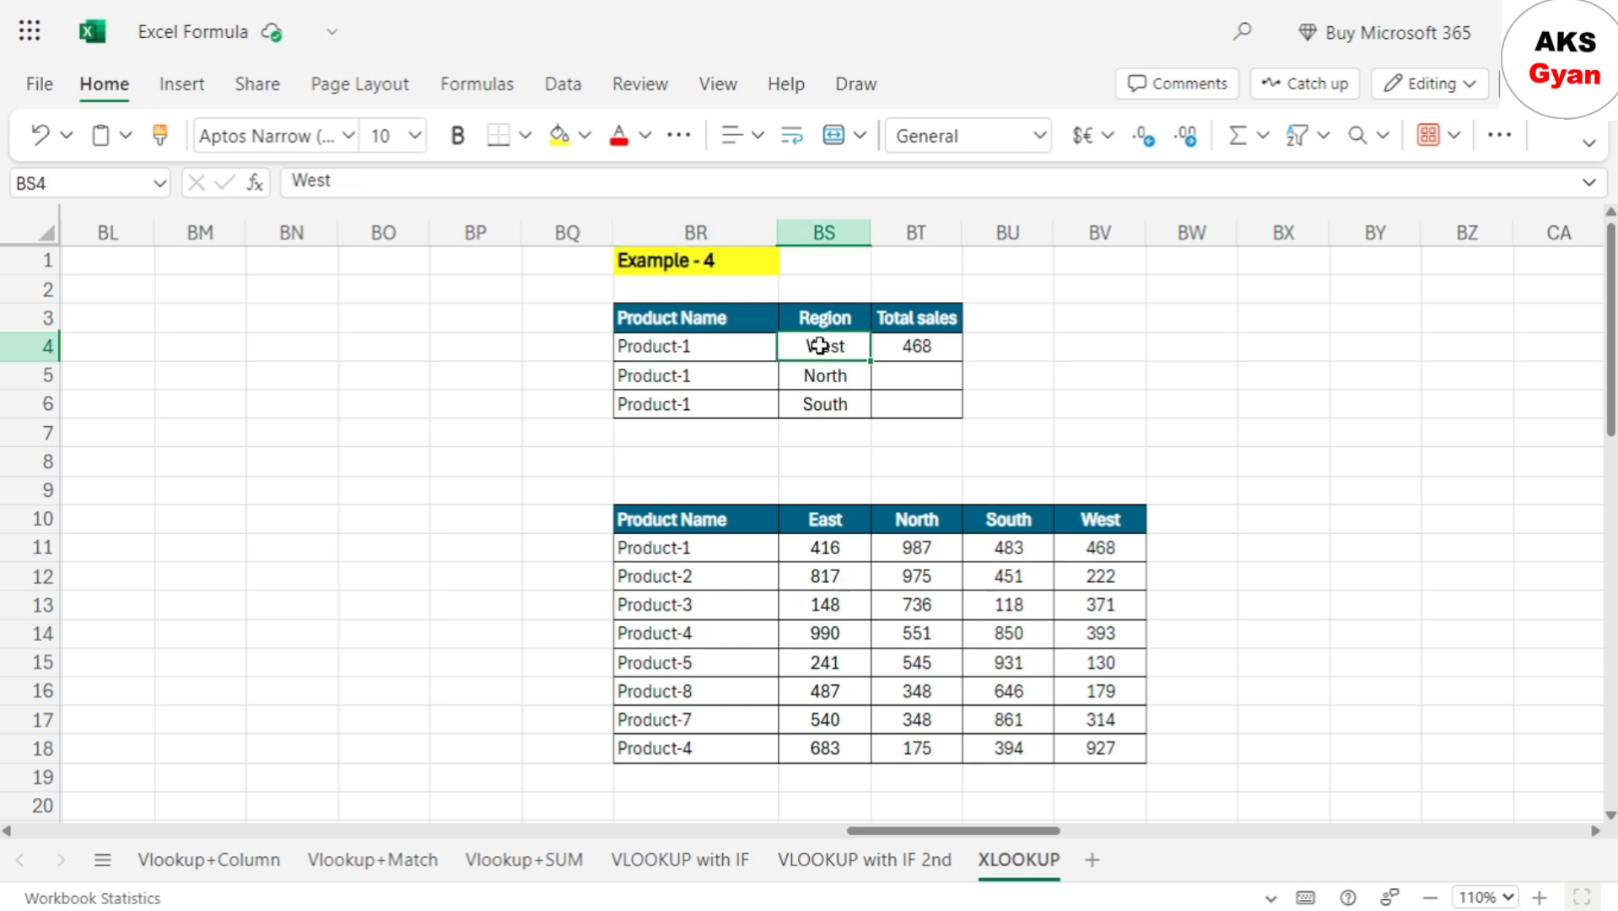
{"action": "left_click", "coordinate": [1068, 550]}
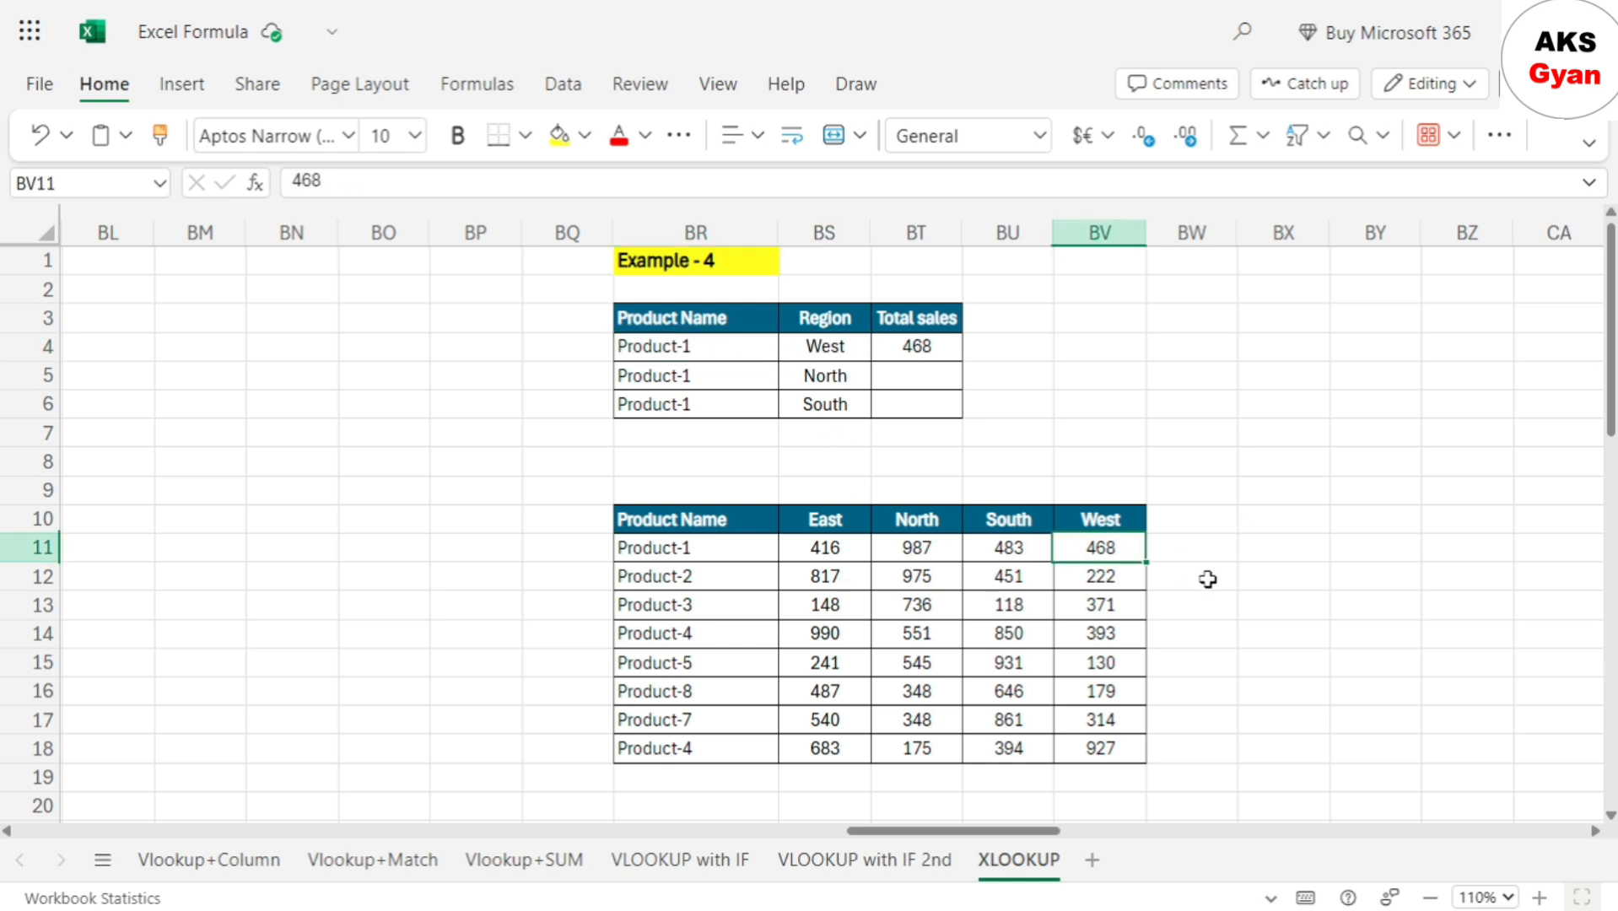
Make the nested XLOOKUP's return array in BT4 absolute as $BS$11:$BV$18
{"action": "left_click", "coordinate": [936, 346]}
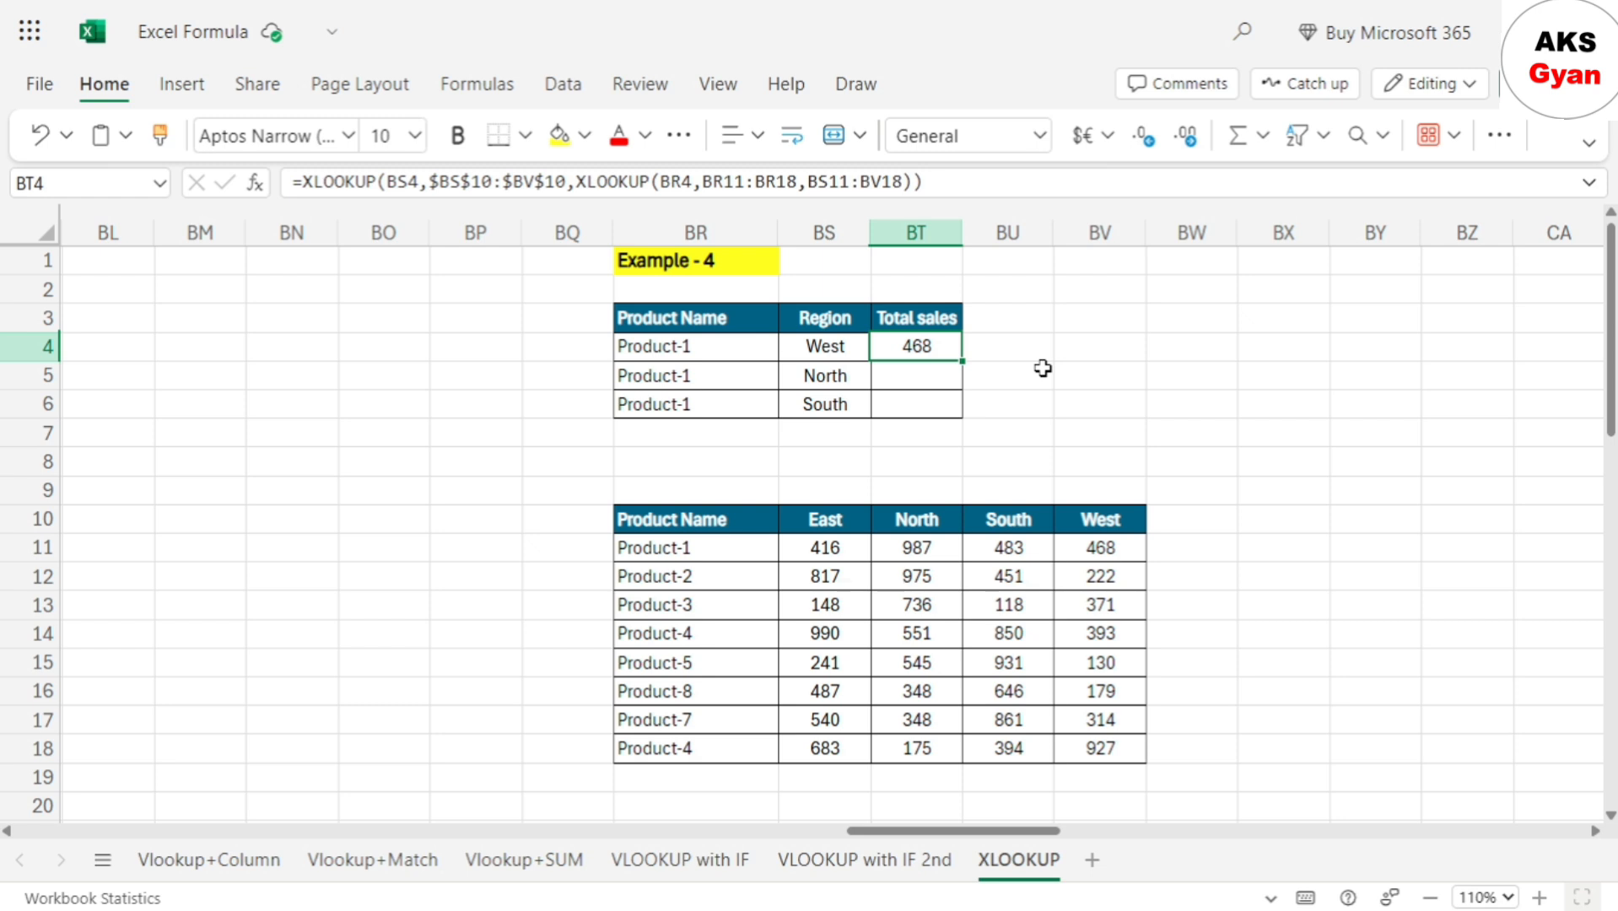
{"action": "key", "text": "F2"}
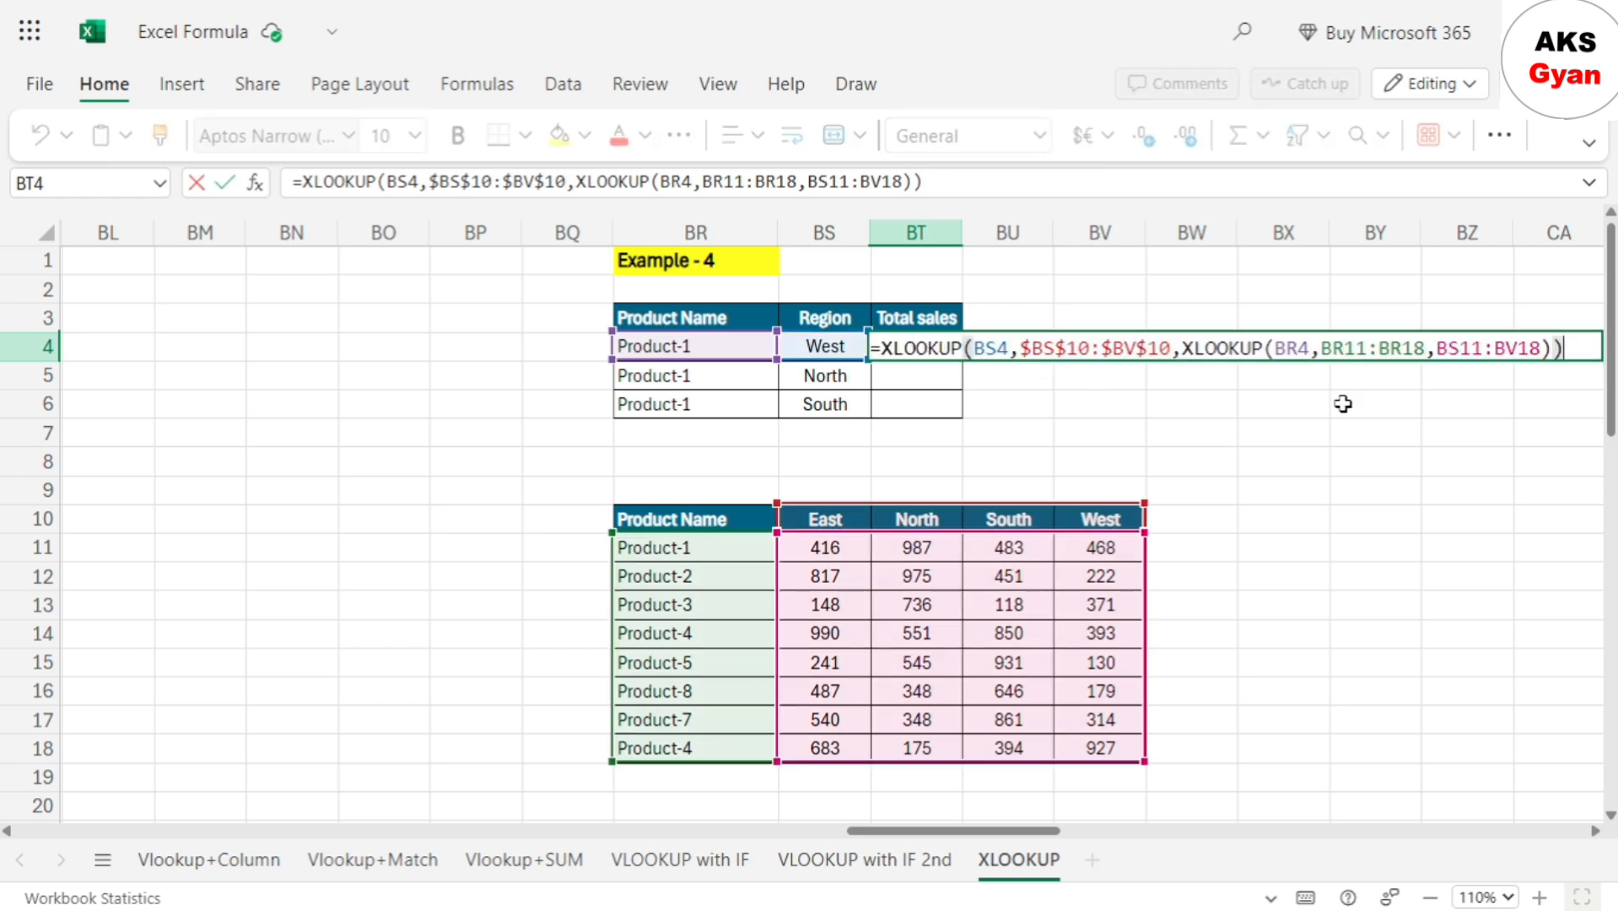
{"action": "key", "text": "Left"}
{"action": "key", "text": "Left"}
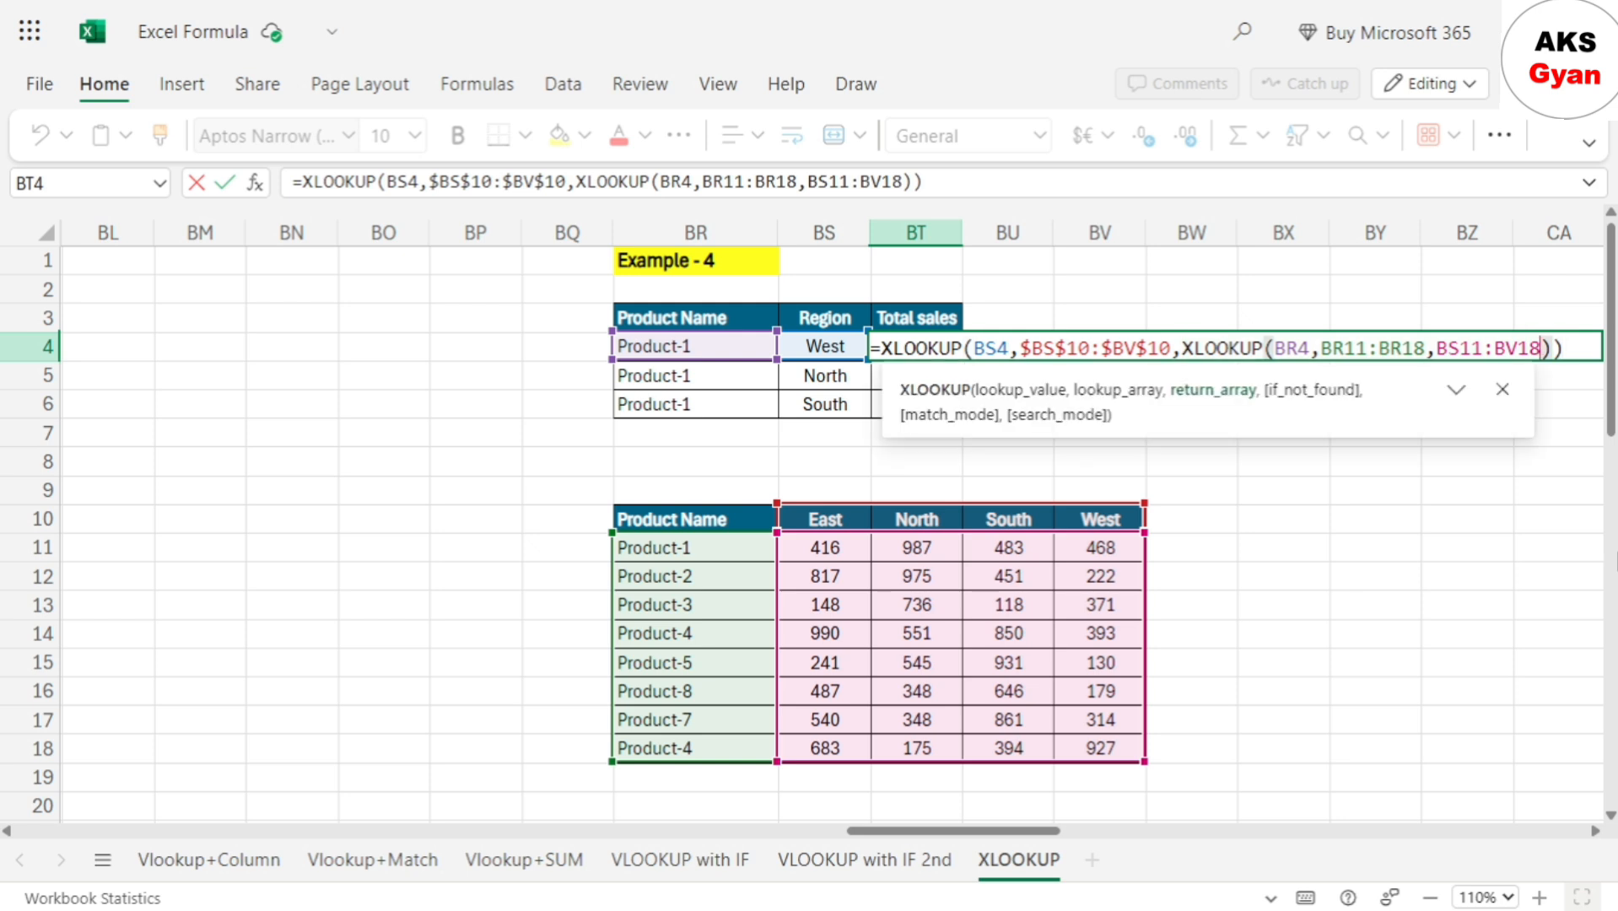
{"action": "key", "text": "shift+Left"}
{"action": "key", "text": "shift+Left"}
{"action": "key", "text": "shift+Left"}
{"action": "key", "text": "shift+Left"}
{"action": "key", "text": "shift+Left"}
{"action": "key", "text": "shift+Left"}
{"action": "key", "text": "shift+Left"}
{"action": "key", "text": "shift+Left"}
{"action": "key", "text": "shift+Left"}
{"action": "key", "text": "F4"}
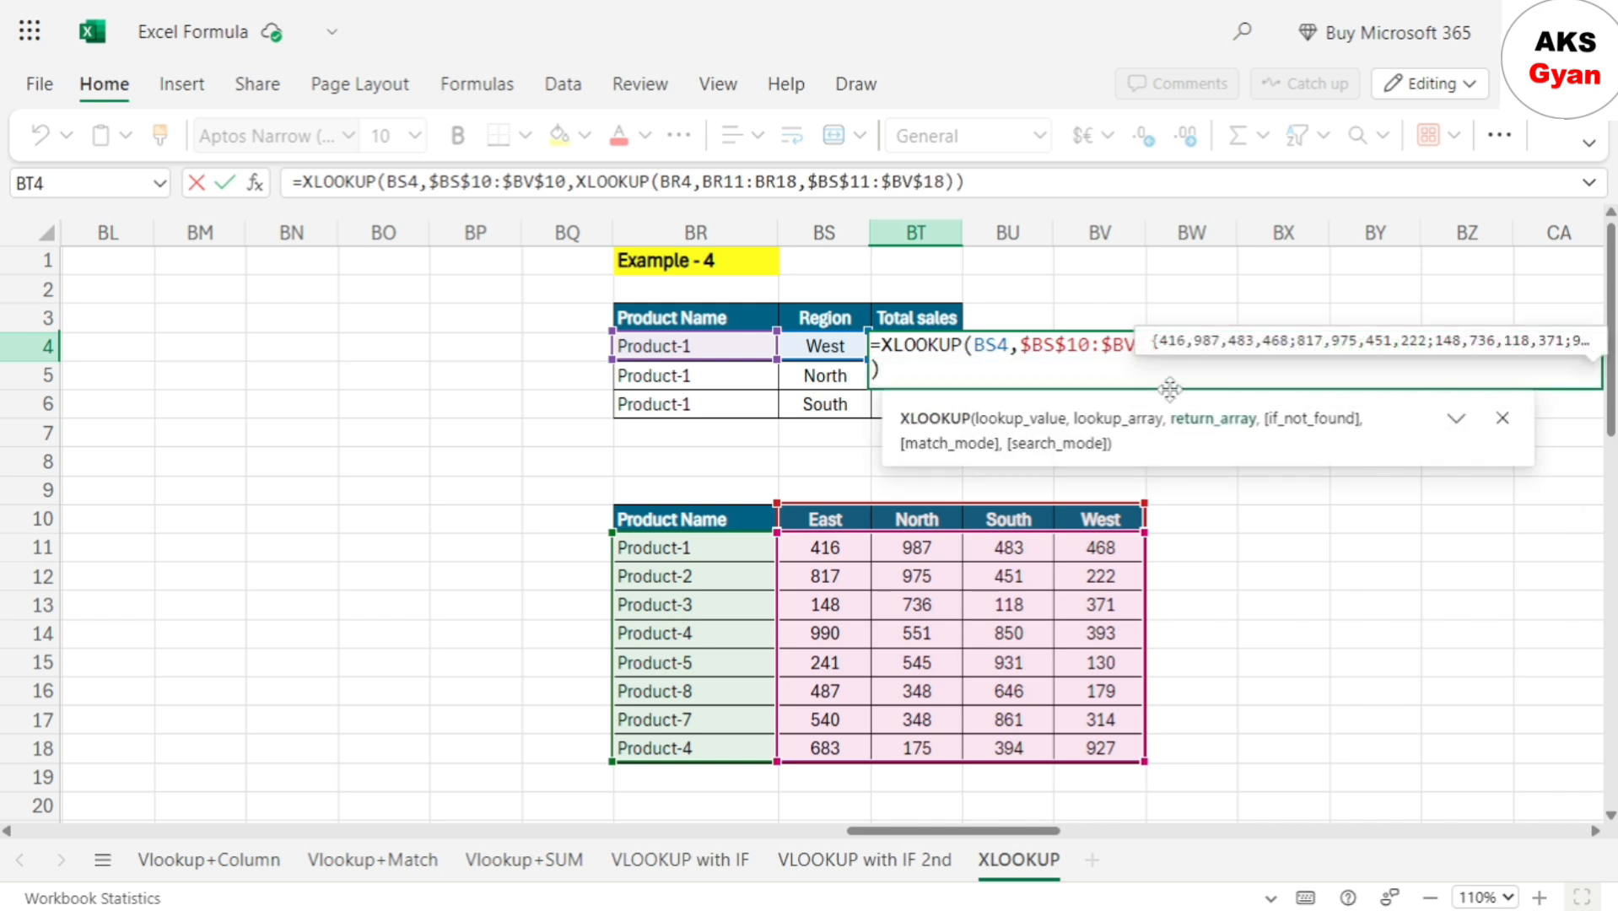
Make the nested XLOOKUP's lookup array in BT4 absolute as $BR$11:$BR$18 and commit the formula
{"action": "left_click", "coordinate": [1094, 343]}
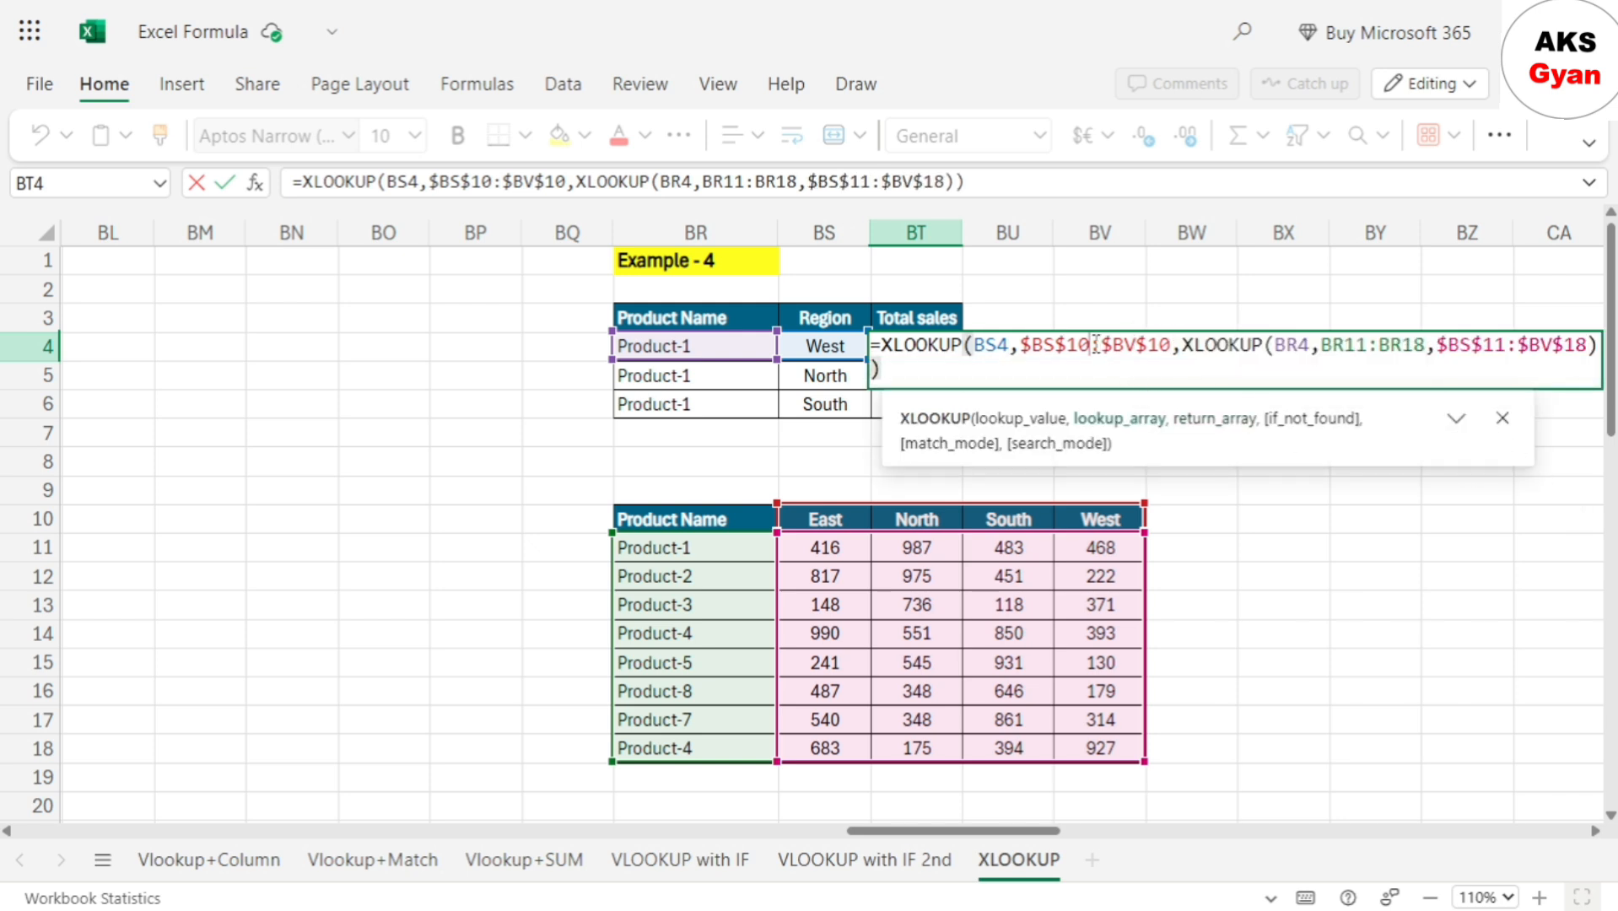
{"action": "left_click", "coordinate": [1424, 346]}
{"action": "key", "text": "shift+Left"}
{"action": "key", "text": "shift+Left"}
{"action": "key", "text": "shift+Left"}
{"action": "key", "text": "shift+Left"}
{"action": "key", "text": "shift+Left"}
{"action": "key", "text": "shift+Left"}
{"action": "key", "text": "shift+Left"}
{"action": "key", "text": "shift+Left"}
{"action": "key", "text": "shift+Left"}
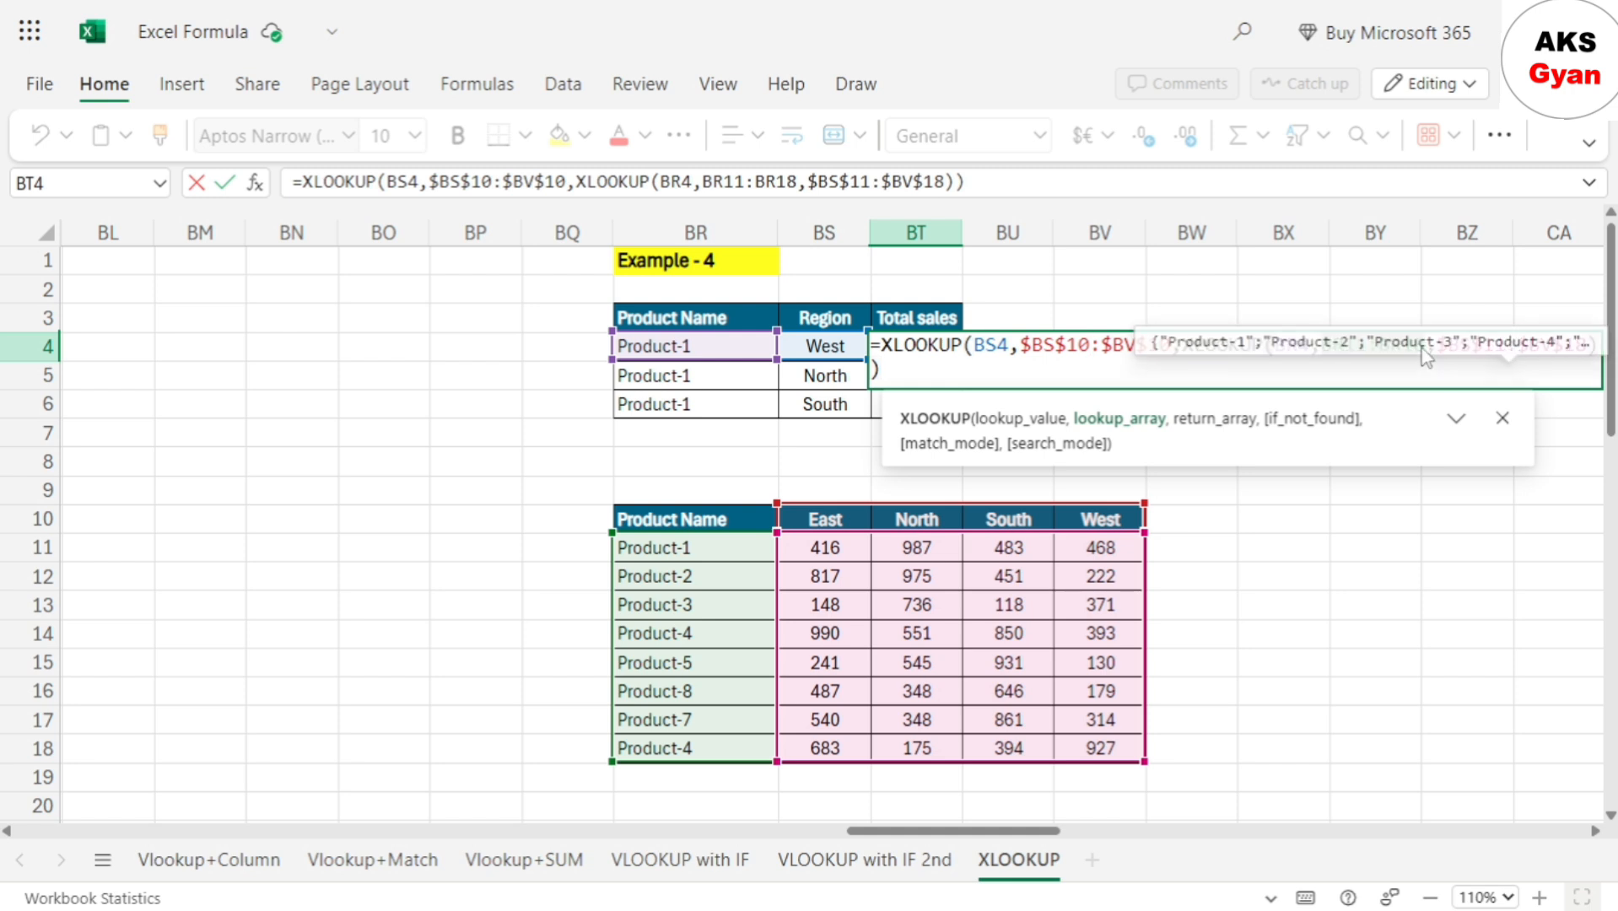
{"action": "key", "text": "F4"}
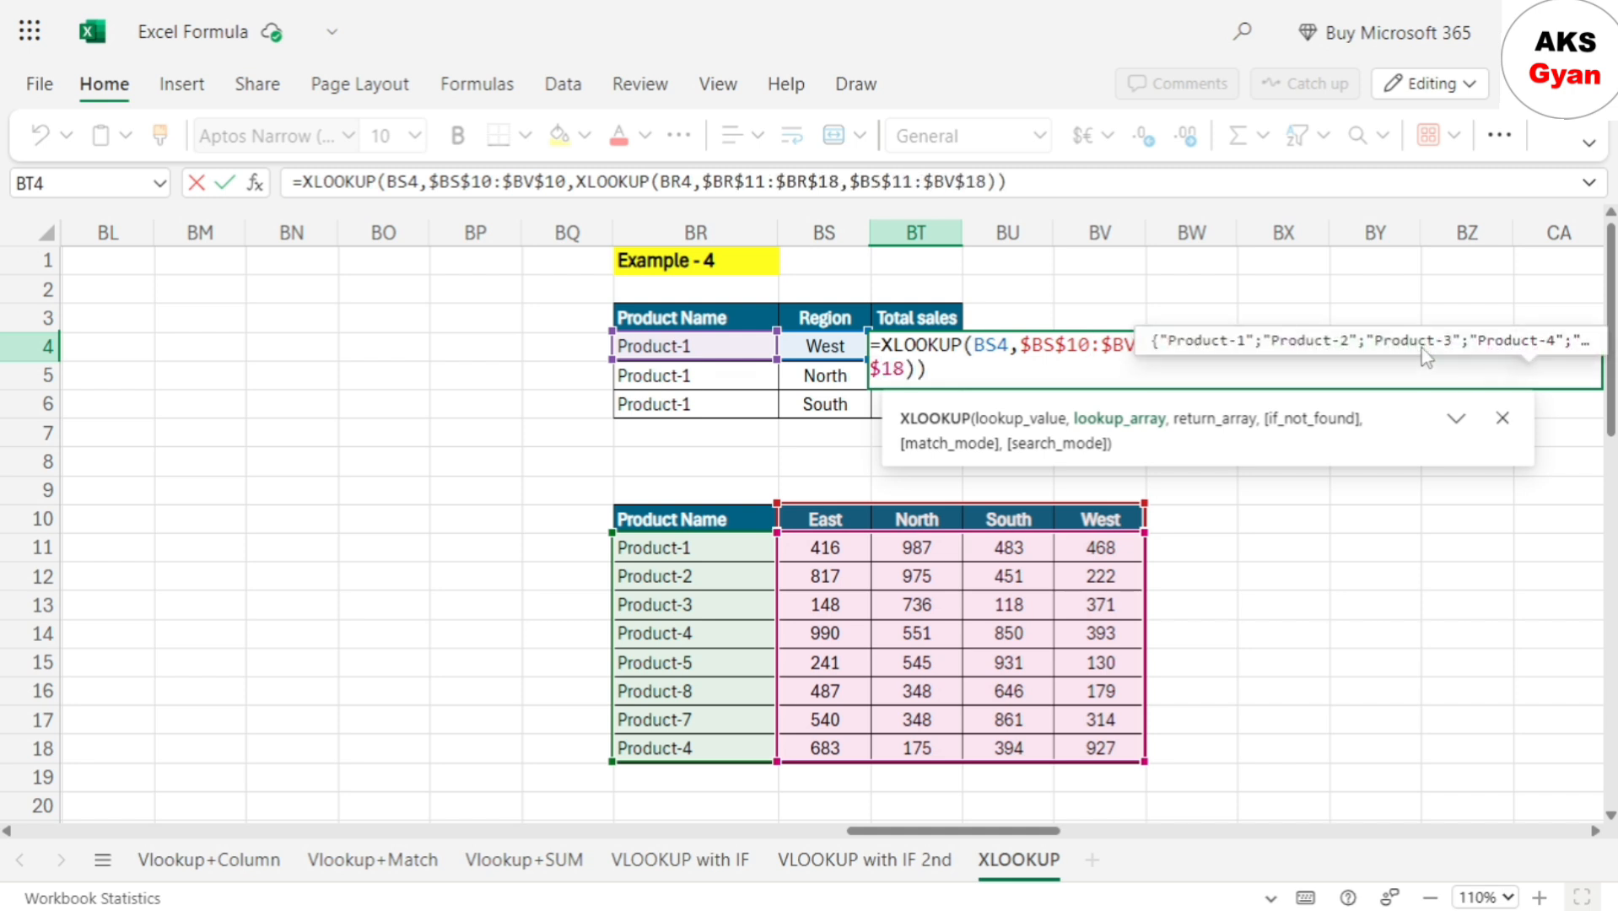
{"action": "key", "text": "ctrl+Return"}
Copy the BT4 formula down to BT5:BT6 for the North and South regions
{"action": "key", "text": "shift+Down"}
{"action": "key", "text": "shift+Down"}
{"action": "key", "text": "Up"}
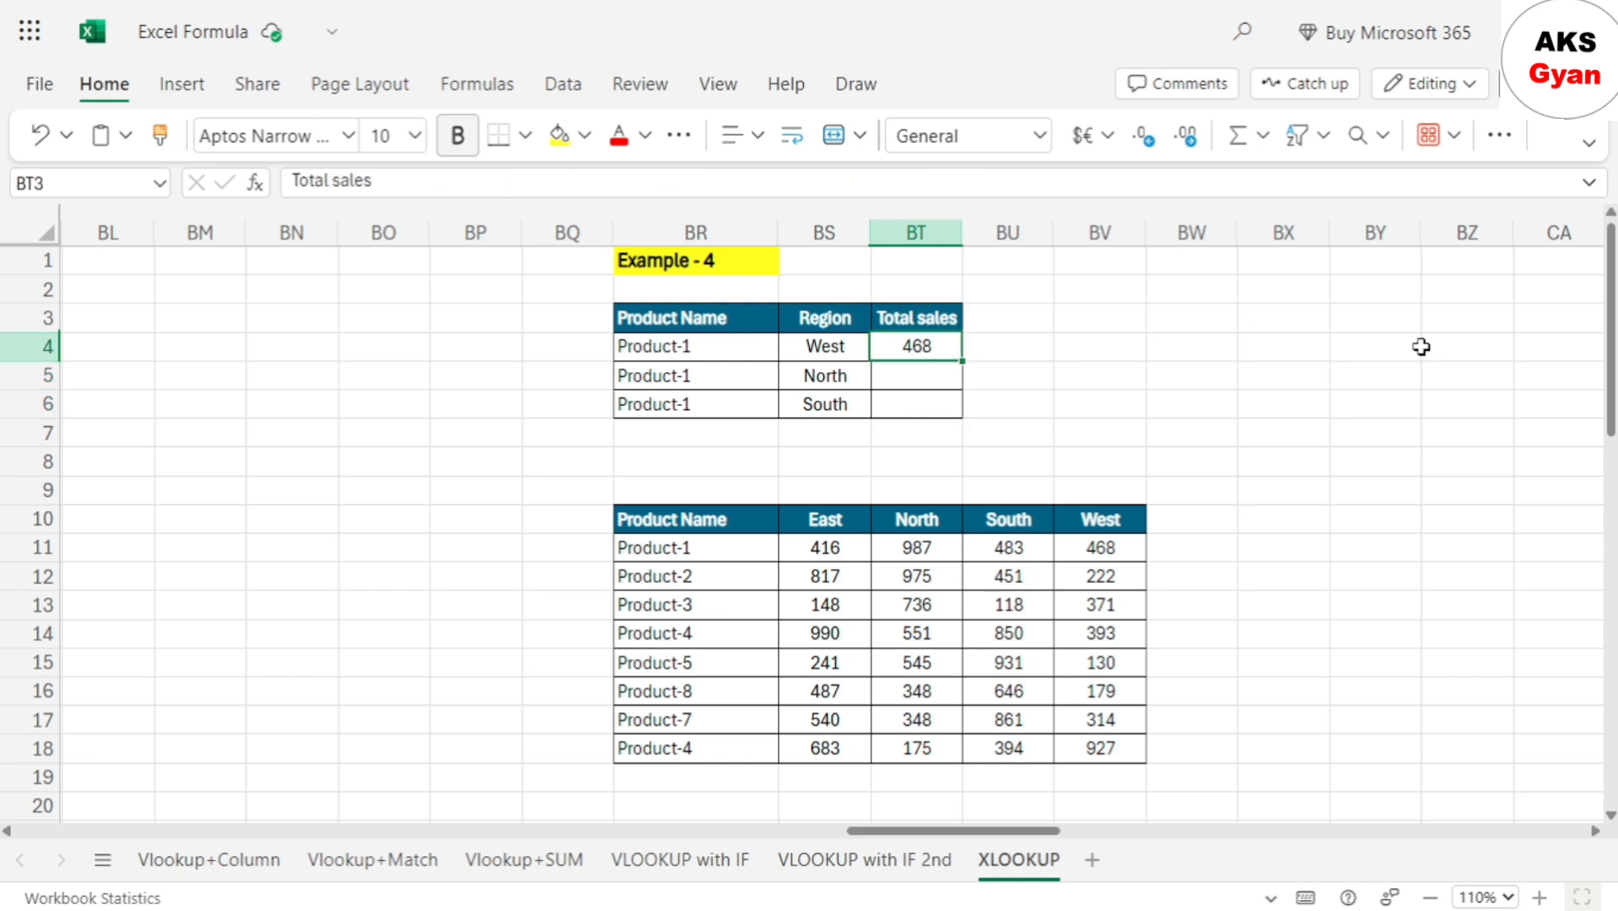
{"action": "key", "text": "Down"}
{"action": "key", "text": "ctrl+c"}
{"action": "key", "text": "shift+Down"}
{"action": "key", "text": "shift+Down"}
{"action": "key", "text": "ctrl+v"}
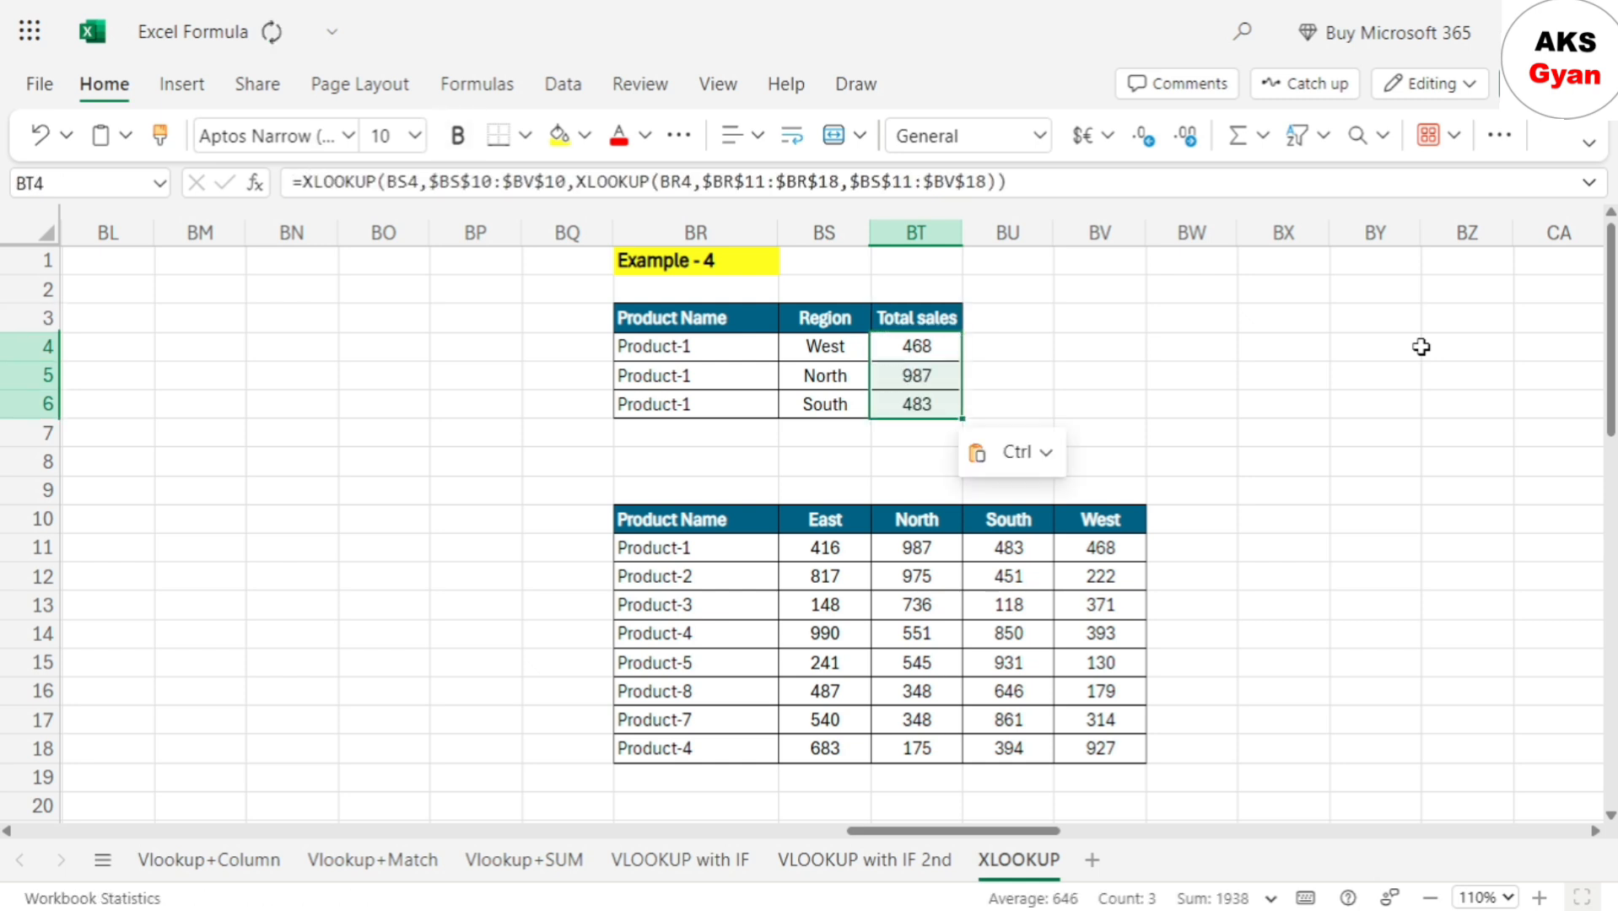
Compare the Product-1 North result in row 5 with source table cell BT11
{"action": "key", "text": "Down"}
{"action": "key", "text": "Left"}
{"action": "key", "text": "Left"}
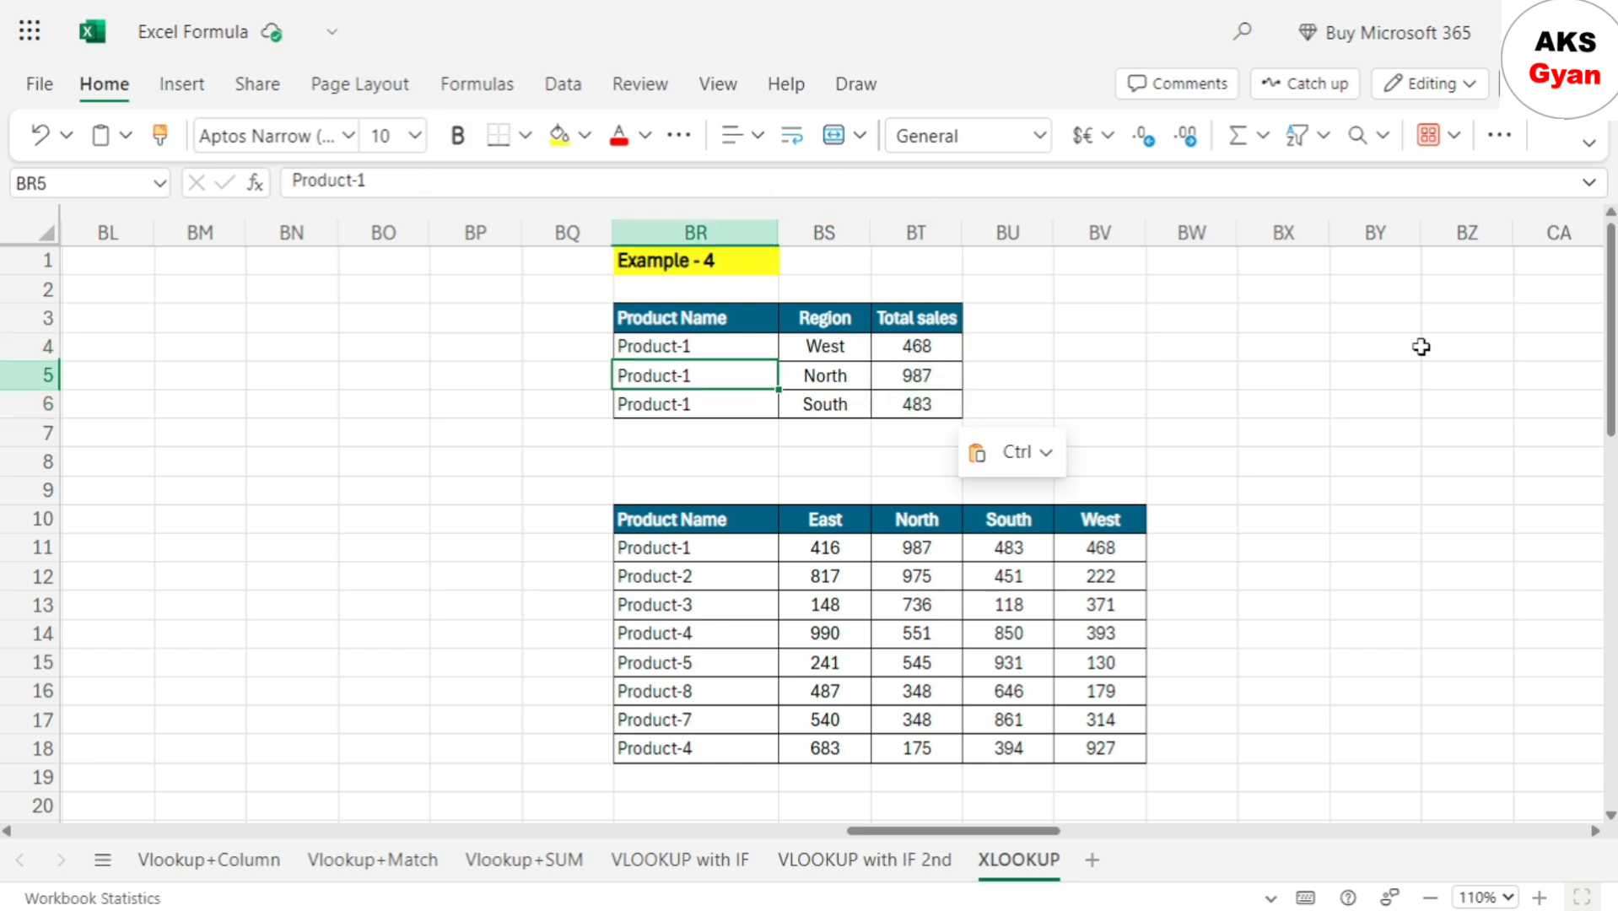
{"action": "key", "text": "shift+Right"}
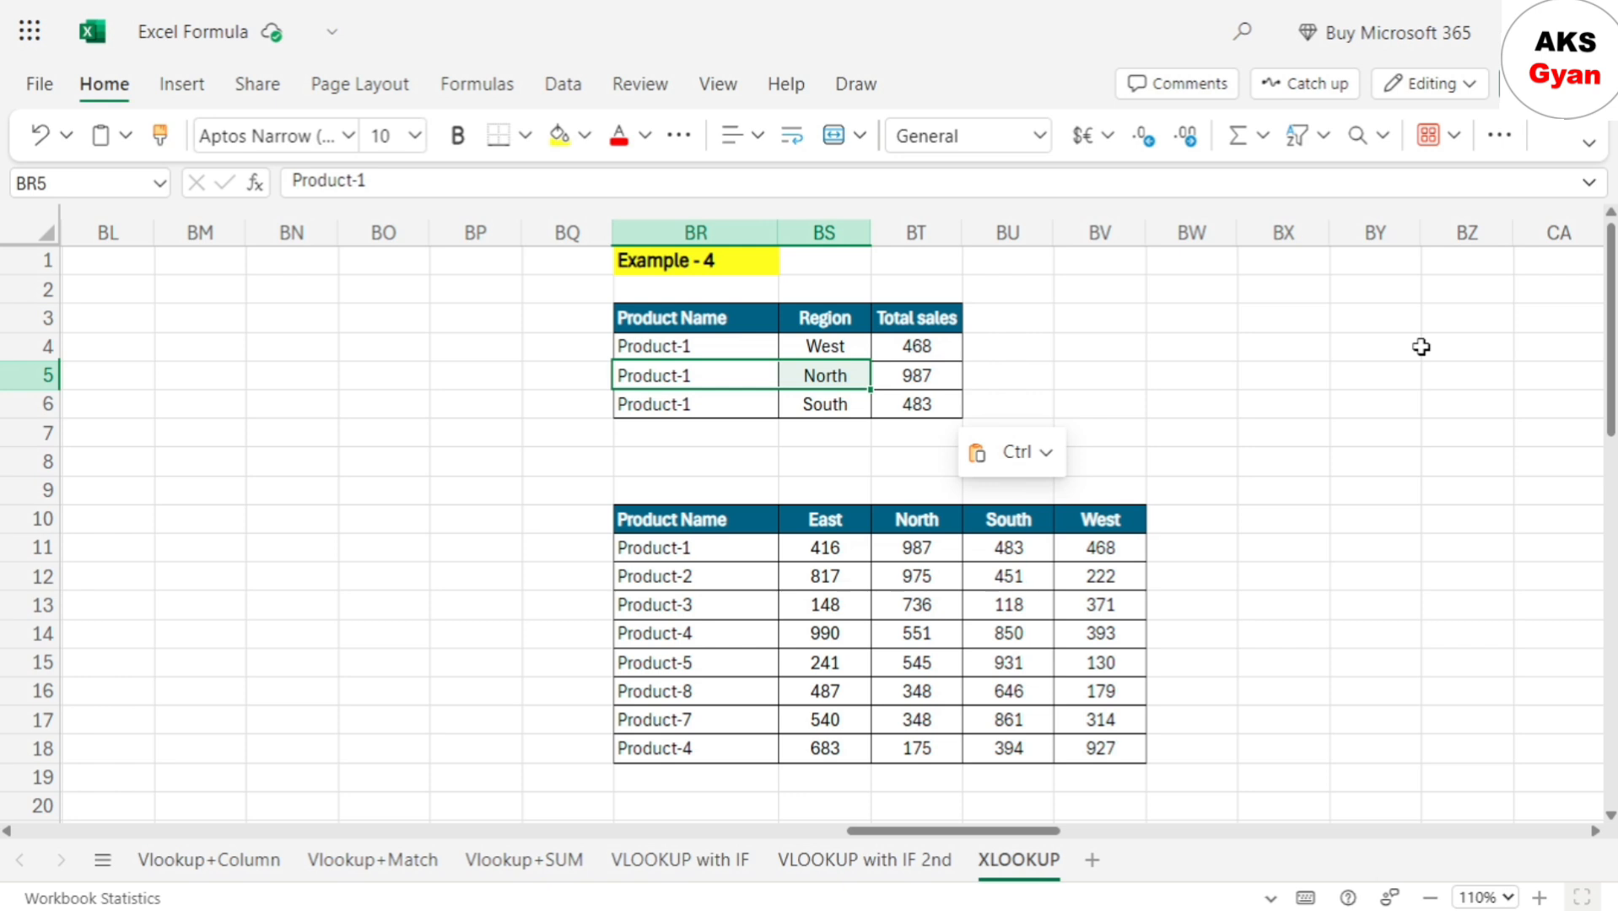
{"action": "left_click", "coordinate": [920, 549]}
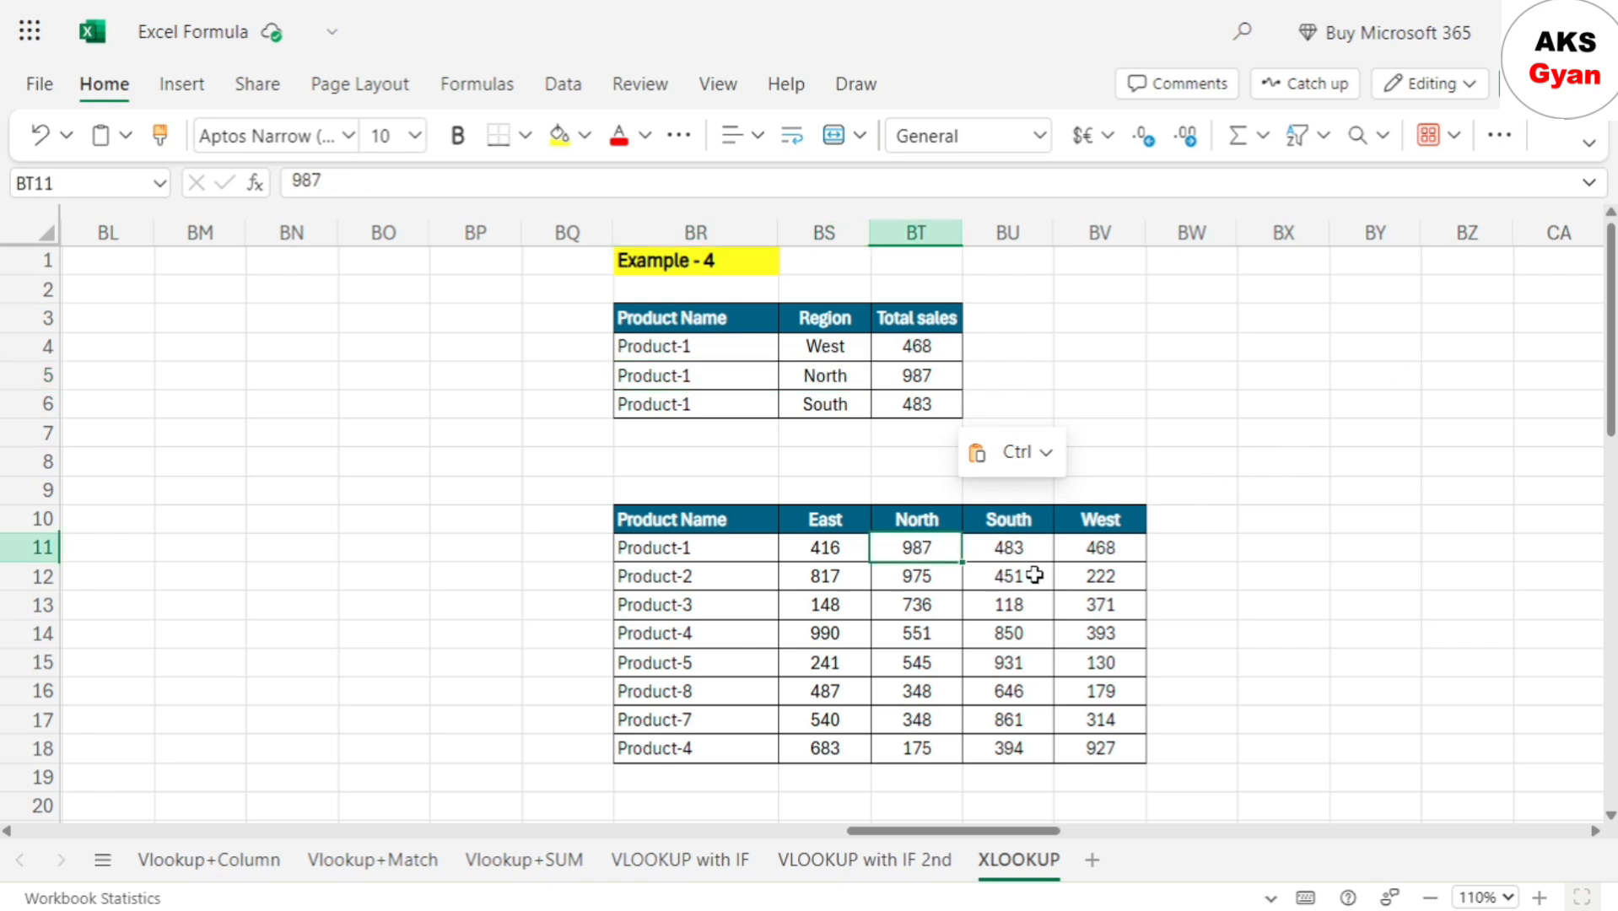
{"action": "left_click_drag", "start_coordinate": [936, 371], "coordinate": [1110, 377]}
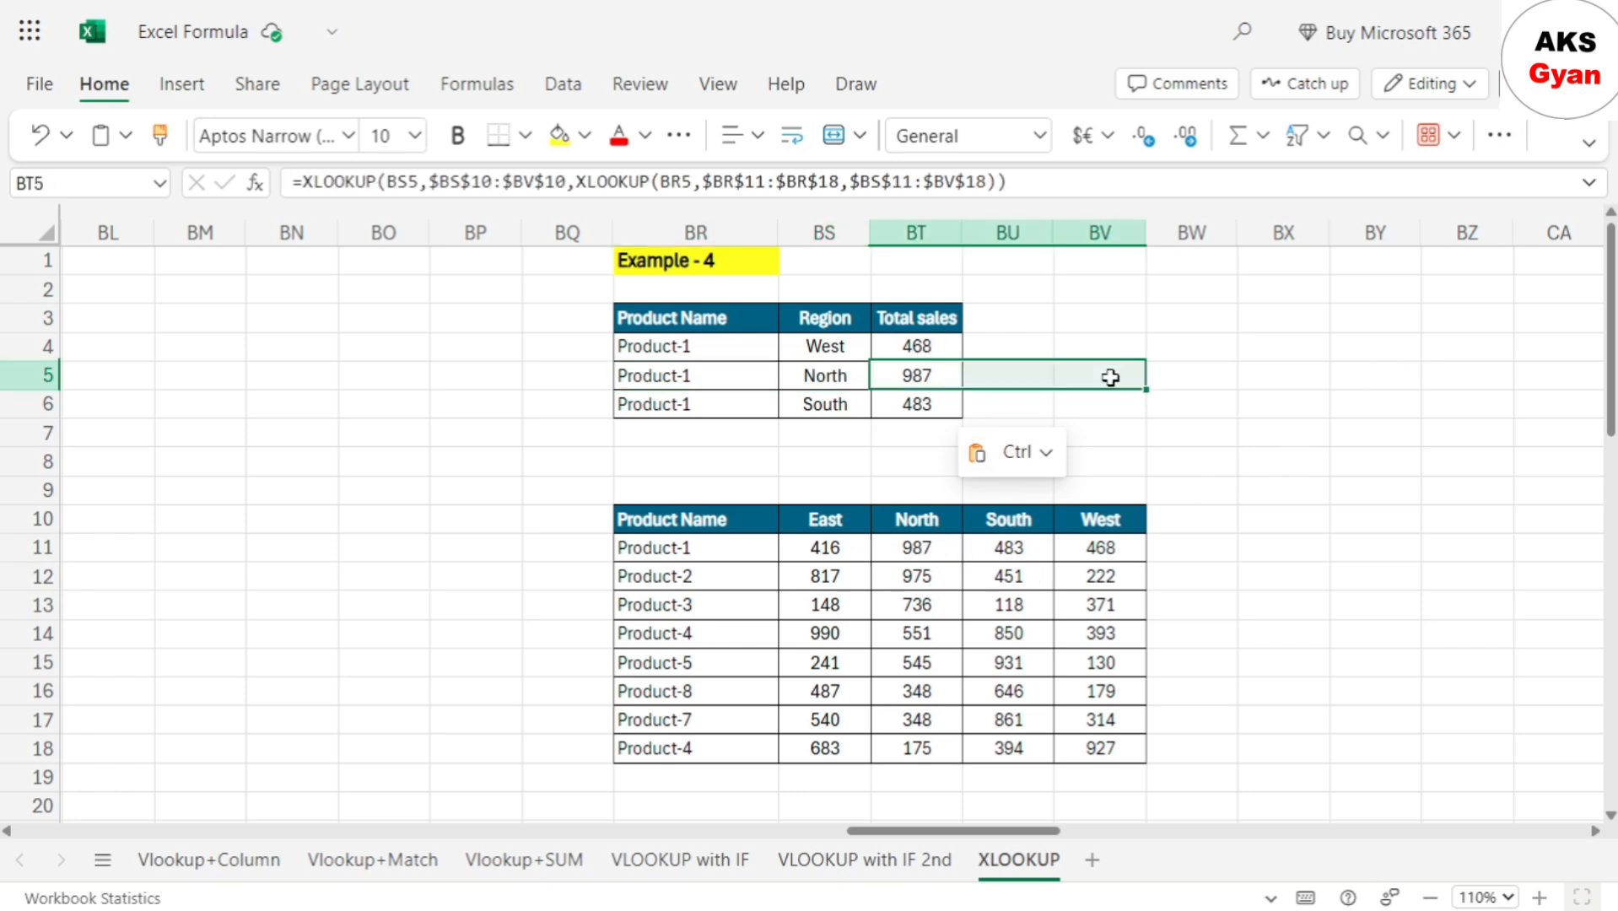
{"action": "left_click", "coordinate": [1038, 333]}
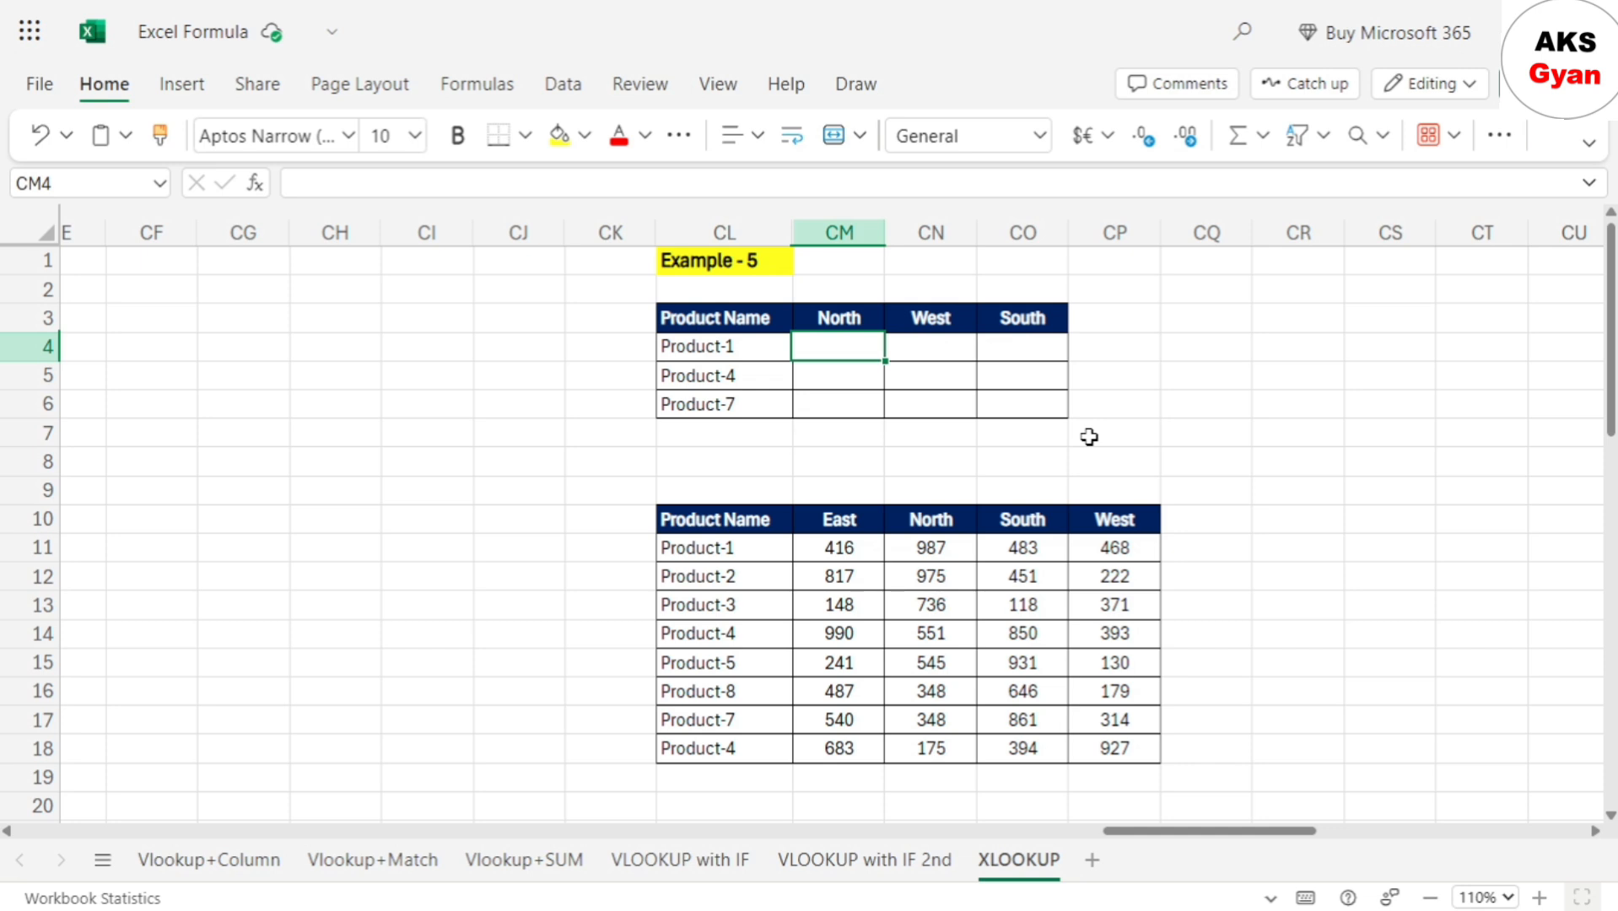
Examine the Example - 5 summary table's product names and region headers and the source table CL10:CP18
{"action": "left_click", "coordinate": [1181, 377]}
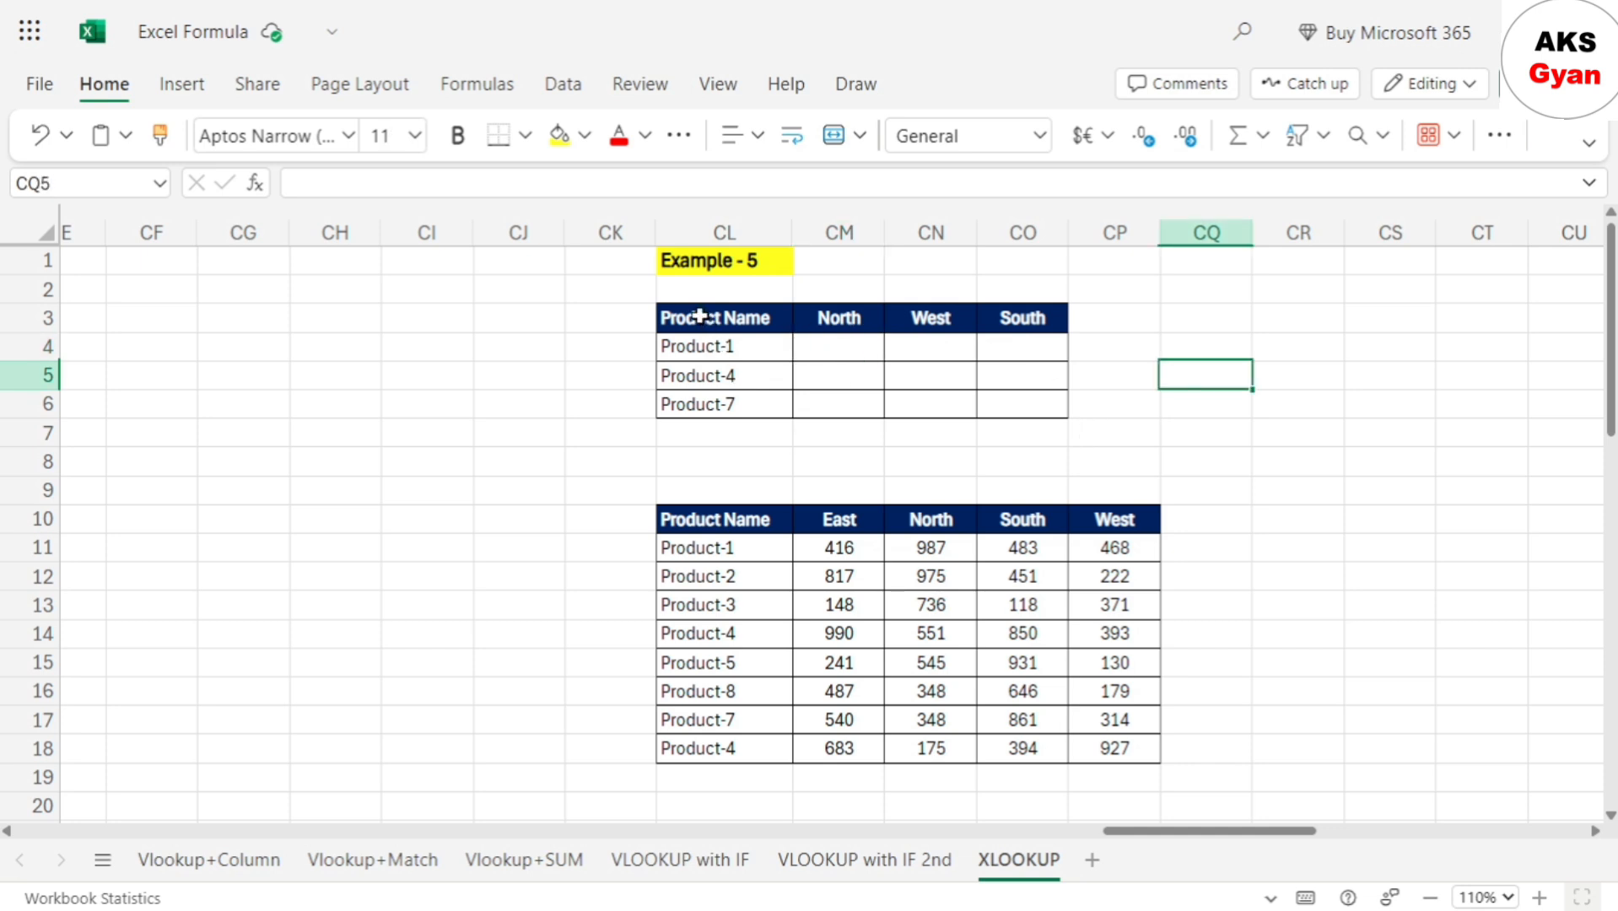
{"action": "left_click_drag", "start_coordinate": [700, 317], "coordinate": [706, 407]}
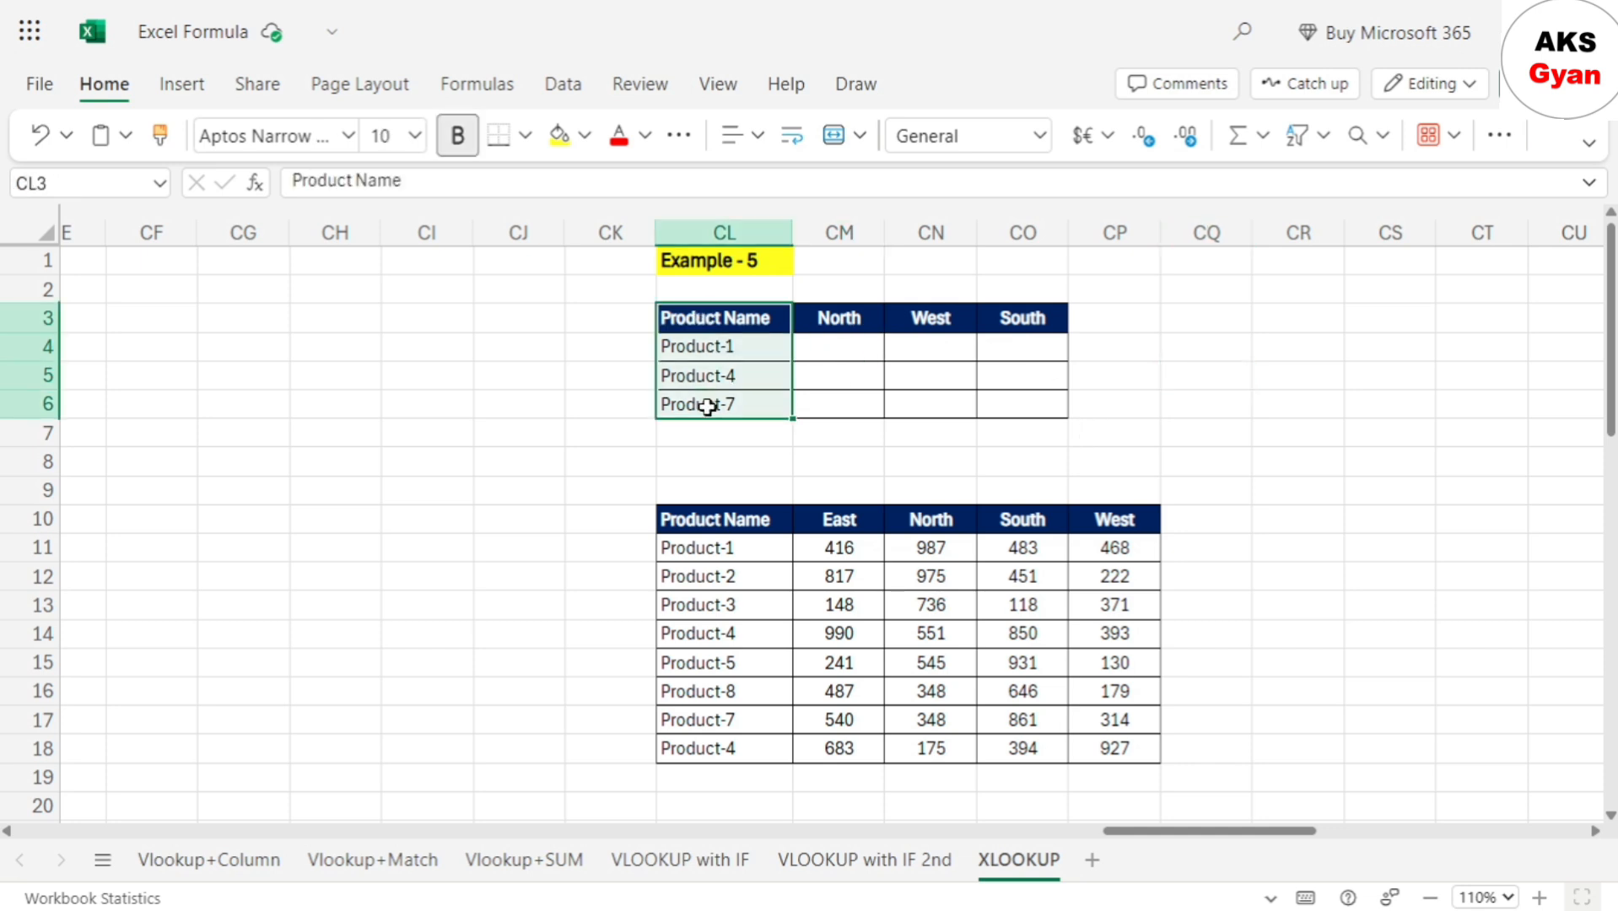
{"action": "left_click", "coordinate": [888, 383]}
{"action": "left_click_drag", "start_coordinate": [837, 316], "coordinate": [1011, 304]}
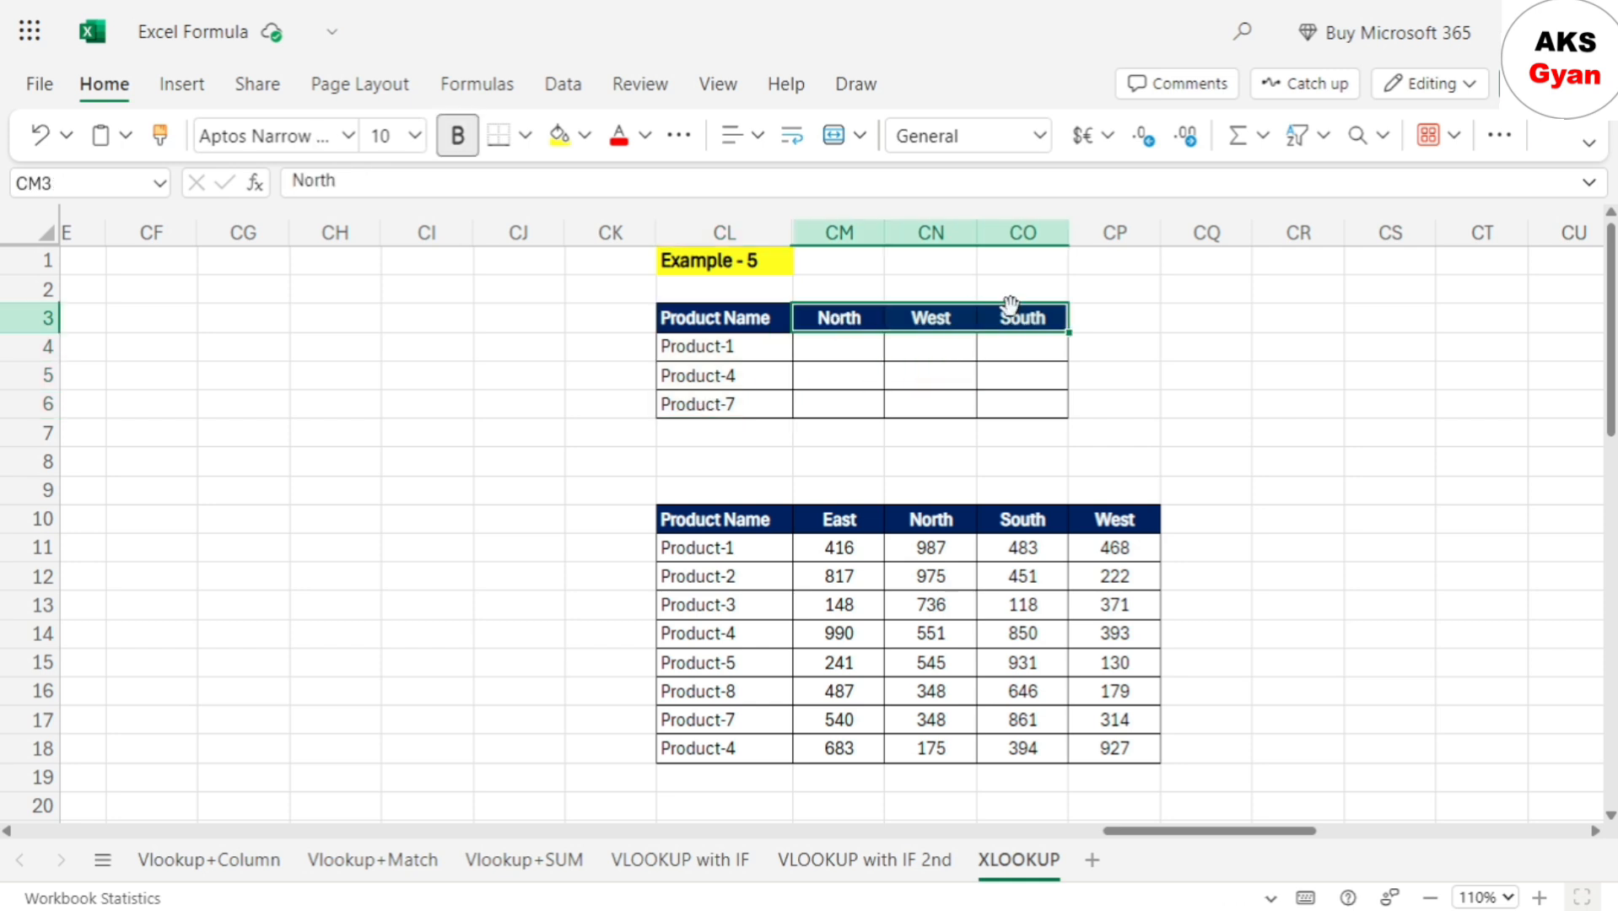
{"action": "left_click_drag", "start_coordinate": [758, 518], "coordinate": [1087, 749]}
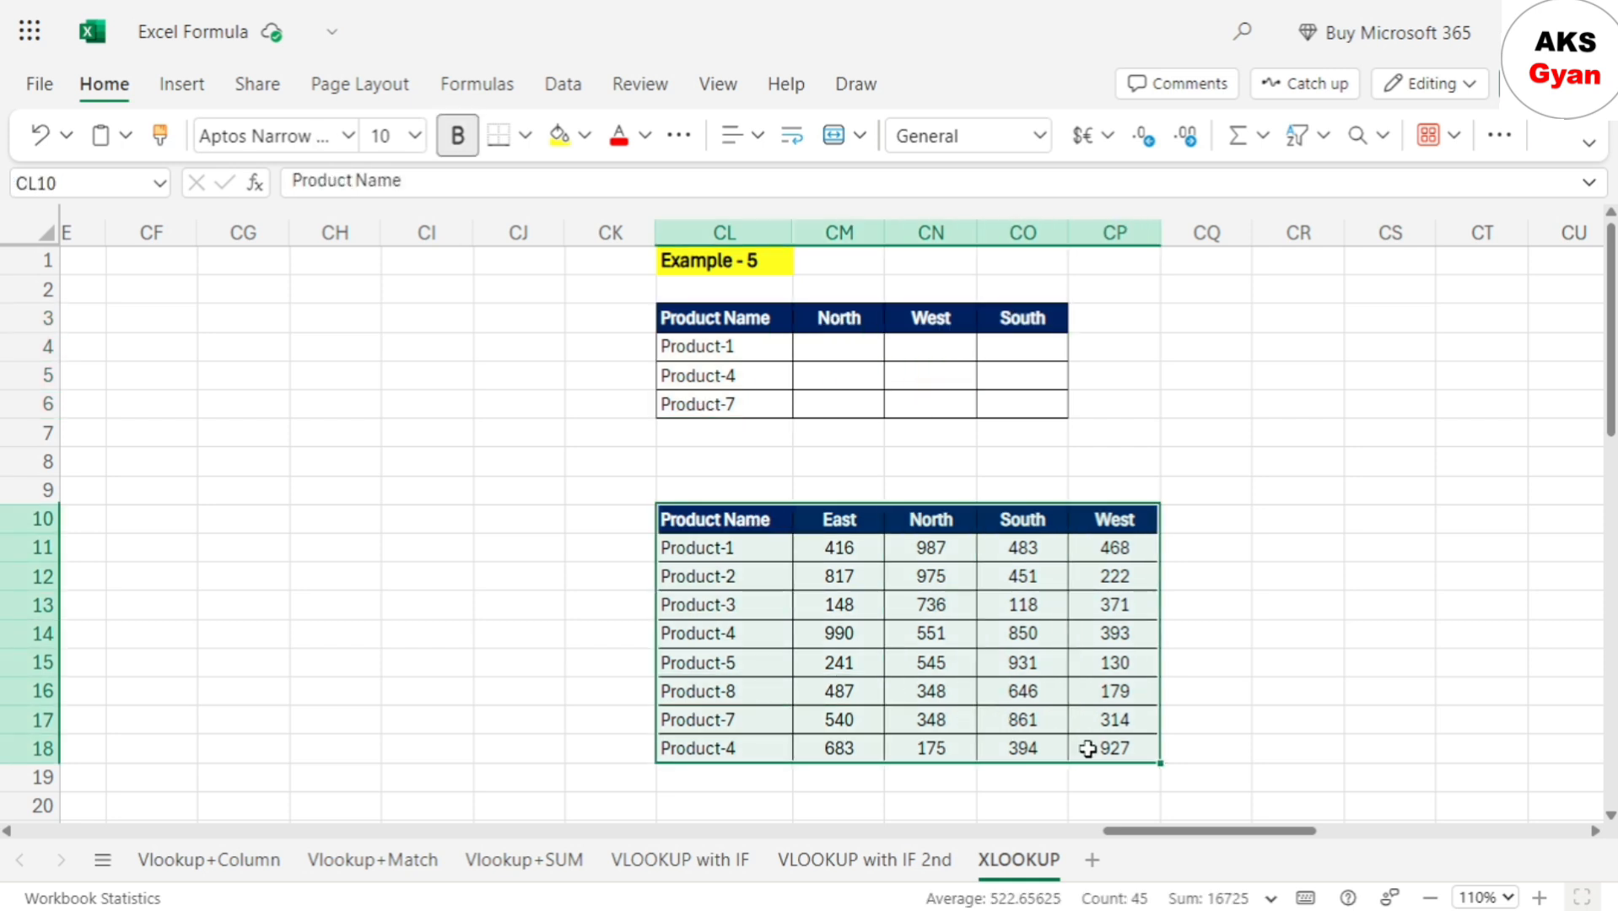
{"action": "left_click", "coordinate": [721, 582]}
Start an XLOOKUP formula in CM4 with the North header as a row-locked lookup value, CM$3
{"action": "left_click", "coordinate": [826, 354]}
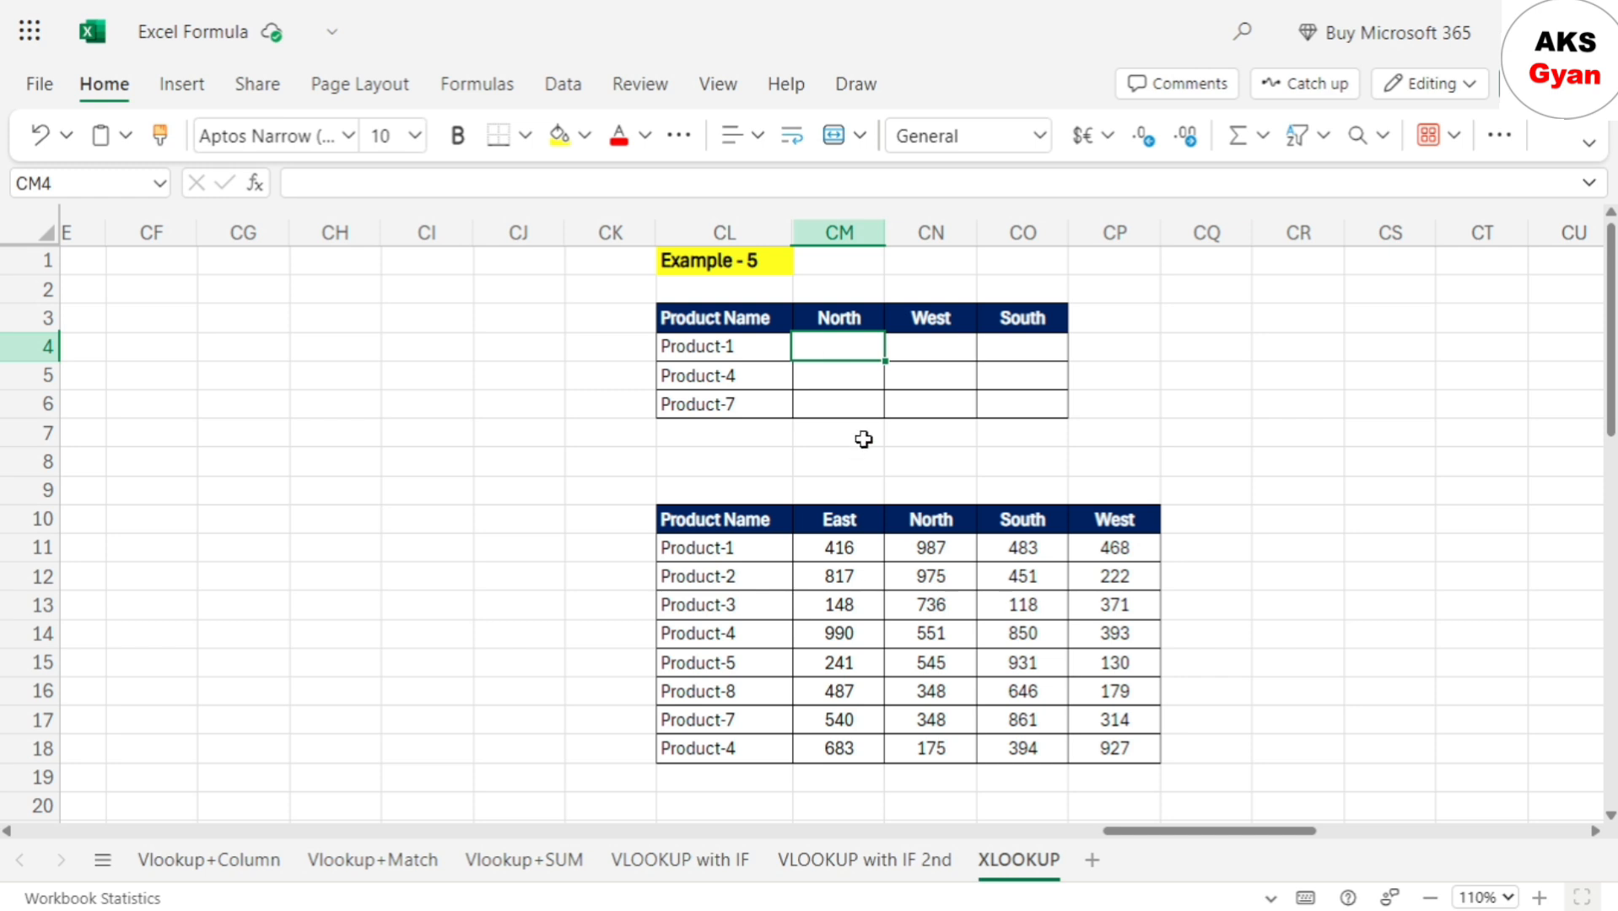
{"action": "type", "text": "=xl"}
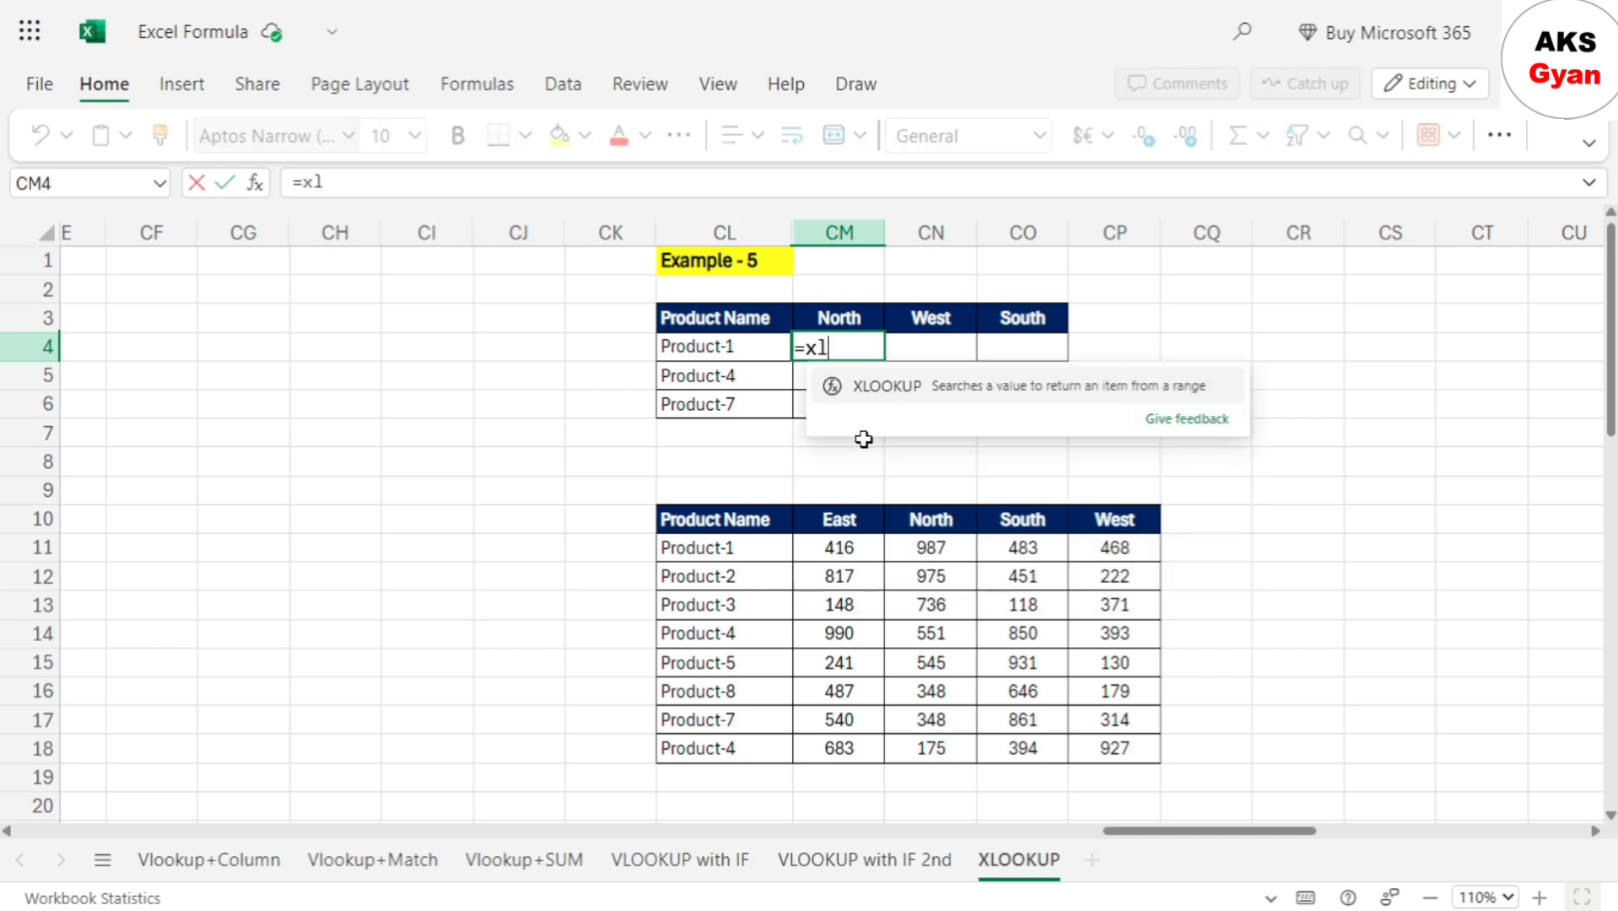
{"action": "key", "text": "Tab"}
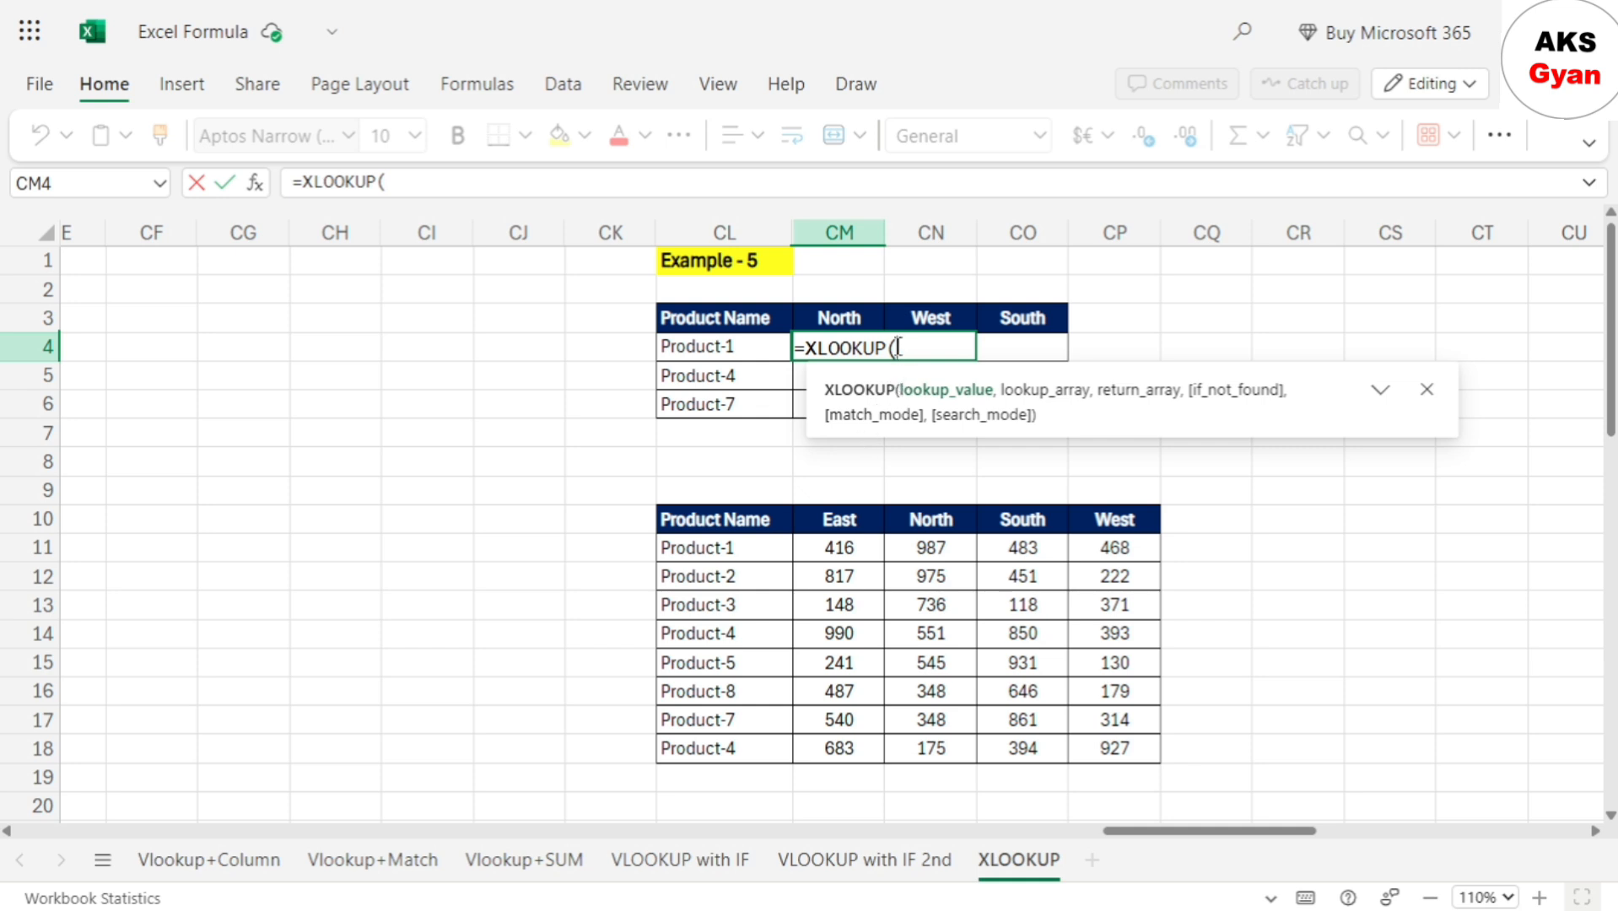
{"action": "left_click", "coordinate": [856, 316]}
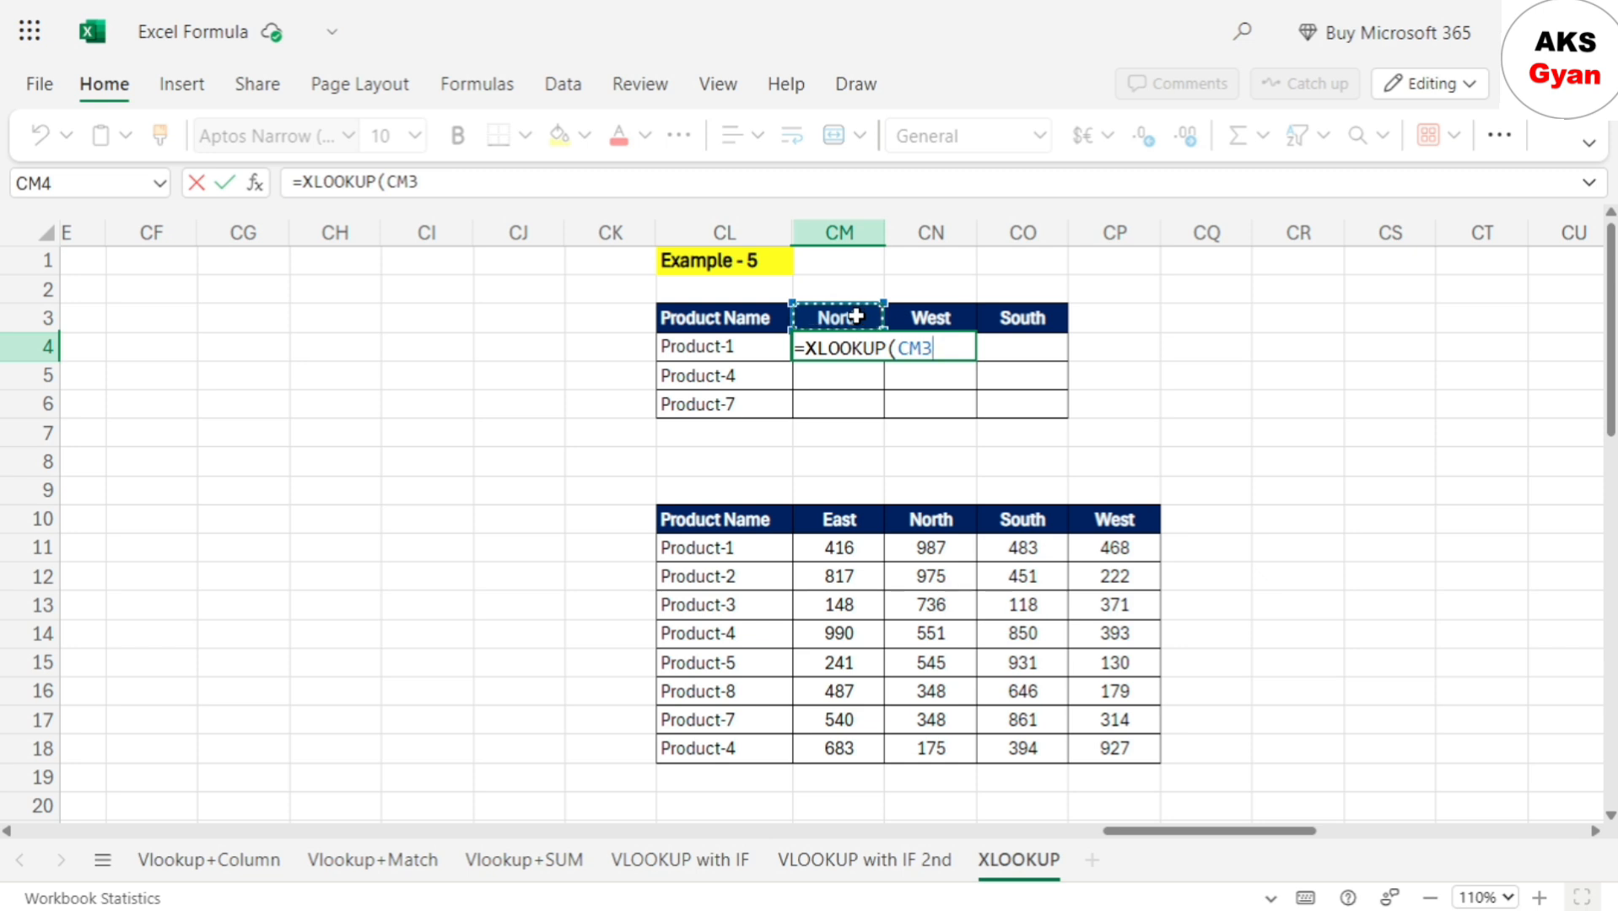
{"action": "key", "text": "F4"}
{"action": "key", "text": "F4"}
{"action": "type", "text": ","}
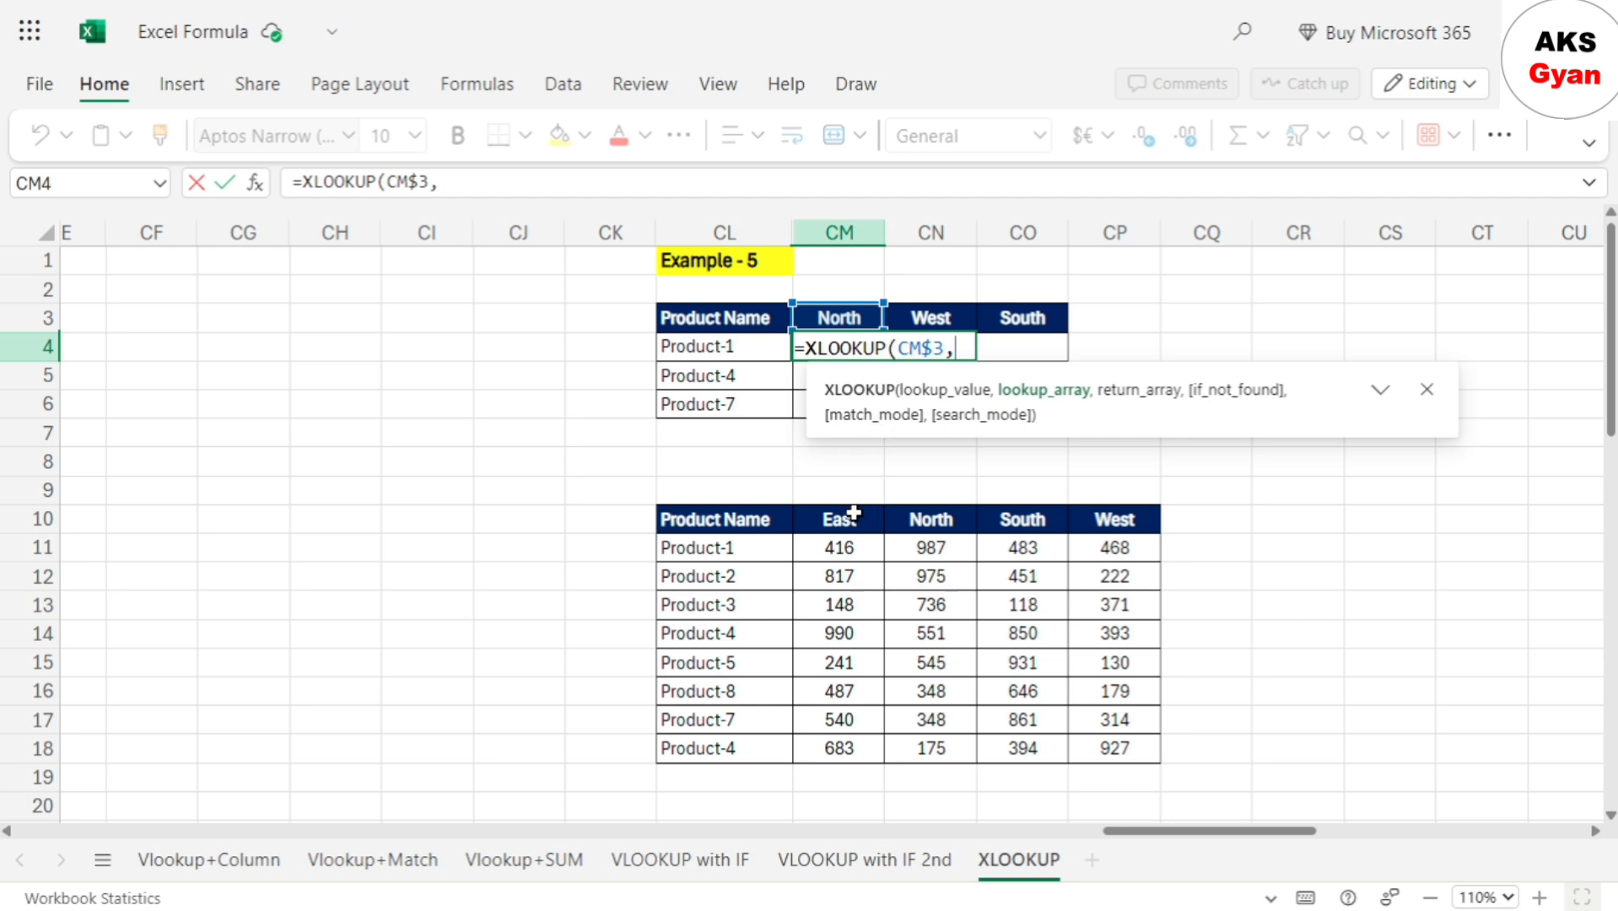
Set the XLOOKUP's lookup array in CM4 to the source table's region headers as absolute $CM$10:$CP$10
{"action": "left_click_drag", "start_coordinate": [815, 519], "coordinate": [1077, 517]}
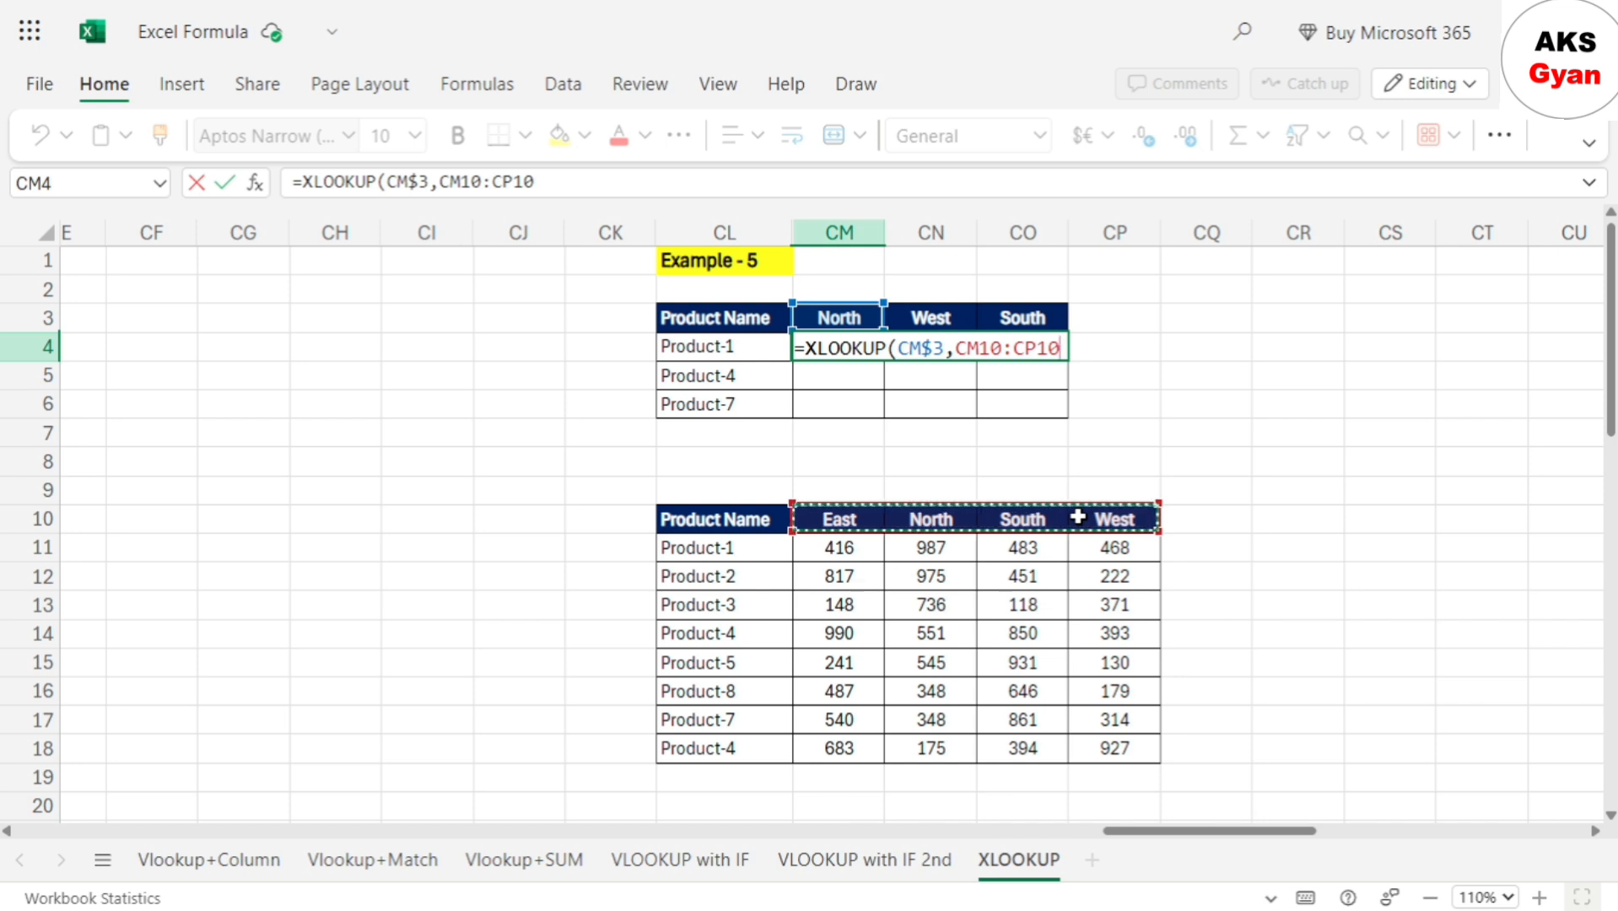
{"action": "key", "text": "F4"}
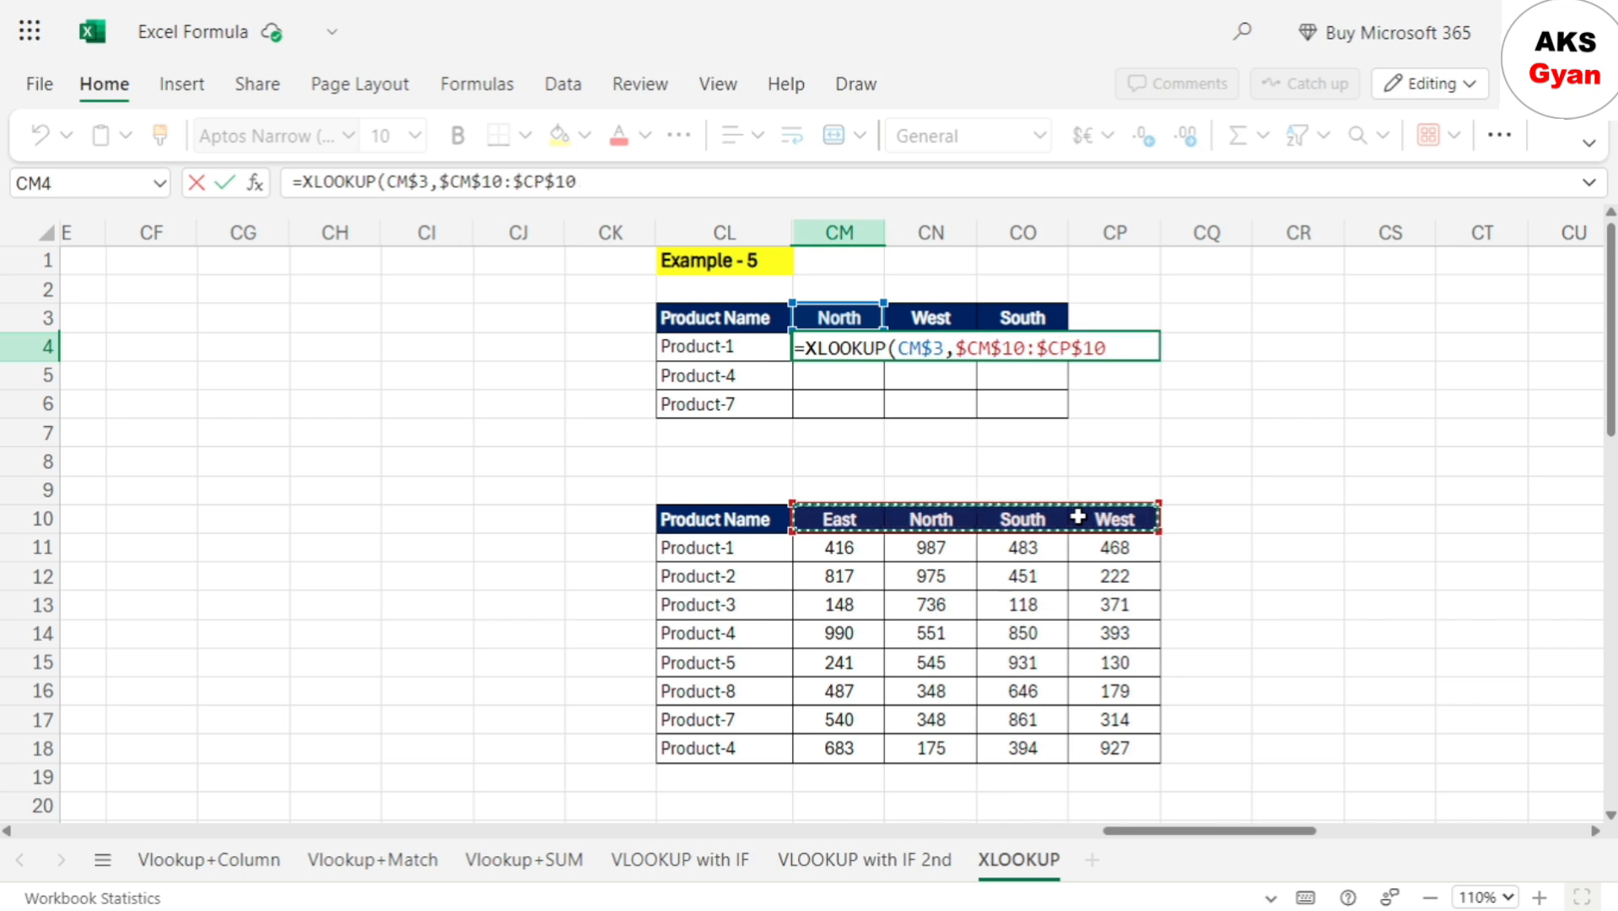
{"action": "type", "text": ","}
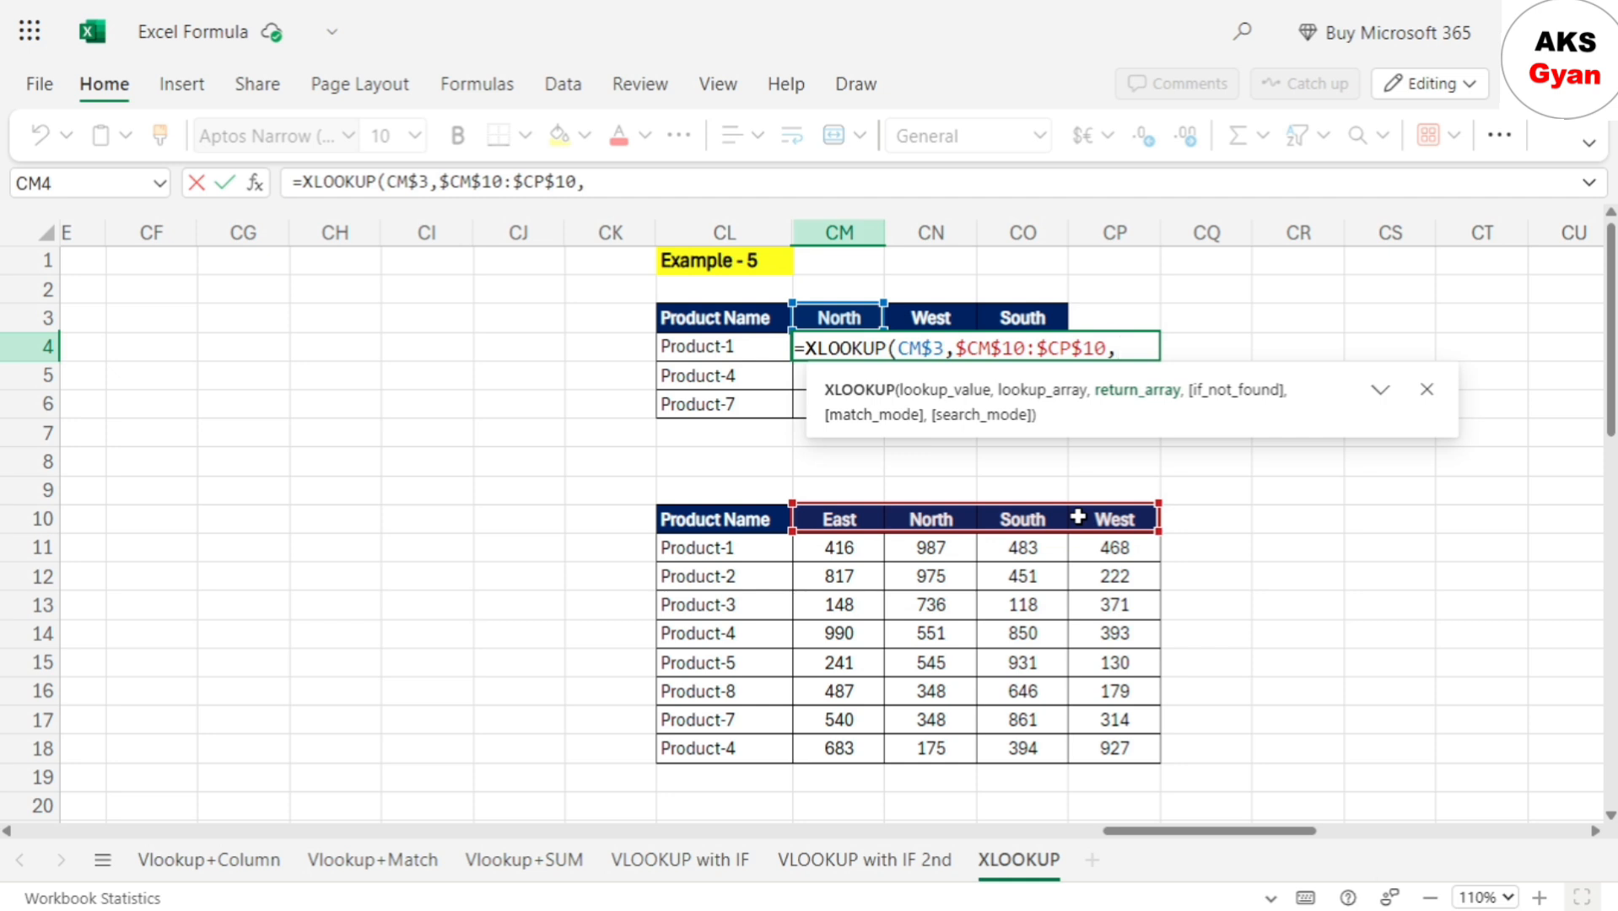
Nest a second XLOOKUP as the return array in CM4, with Product-1 as the column-locked lookup value $CL4
{"action": "type", "text": "xl"}
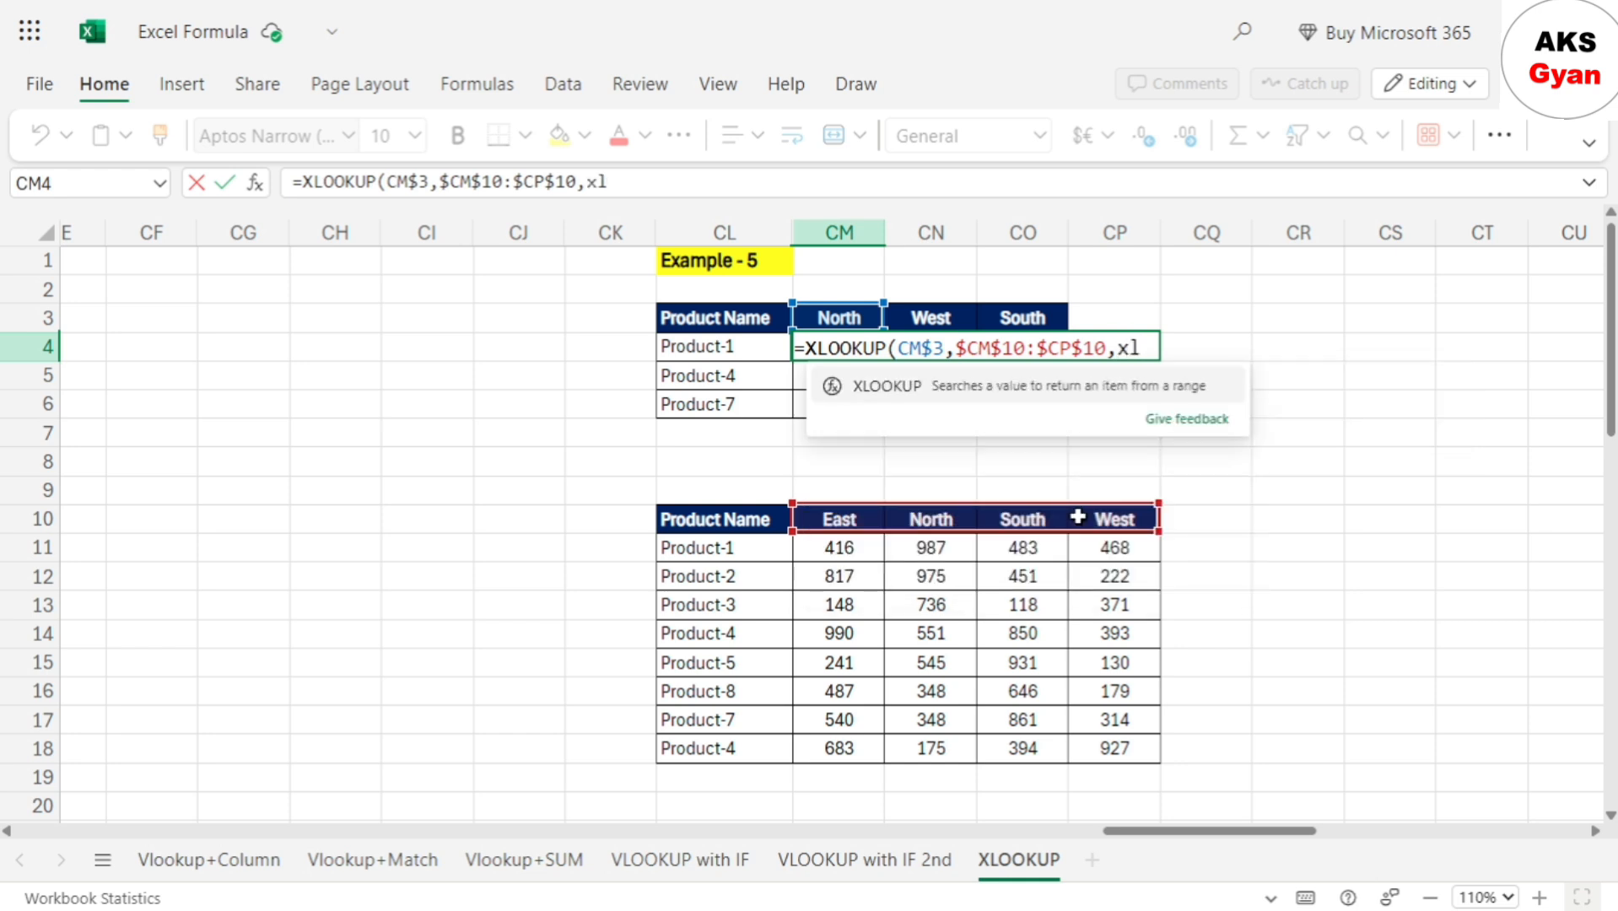
{"action": "key", "text": "Tab"}
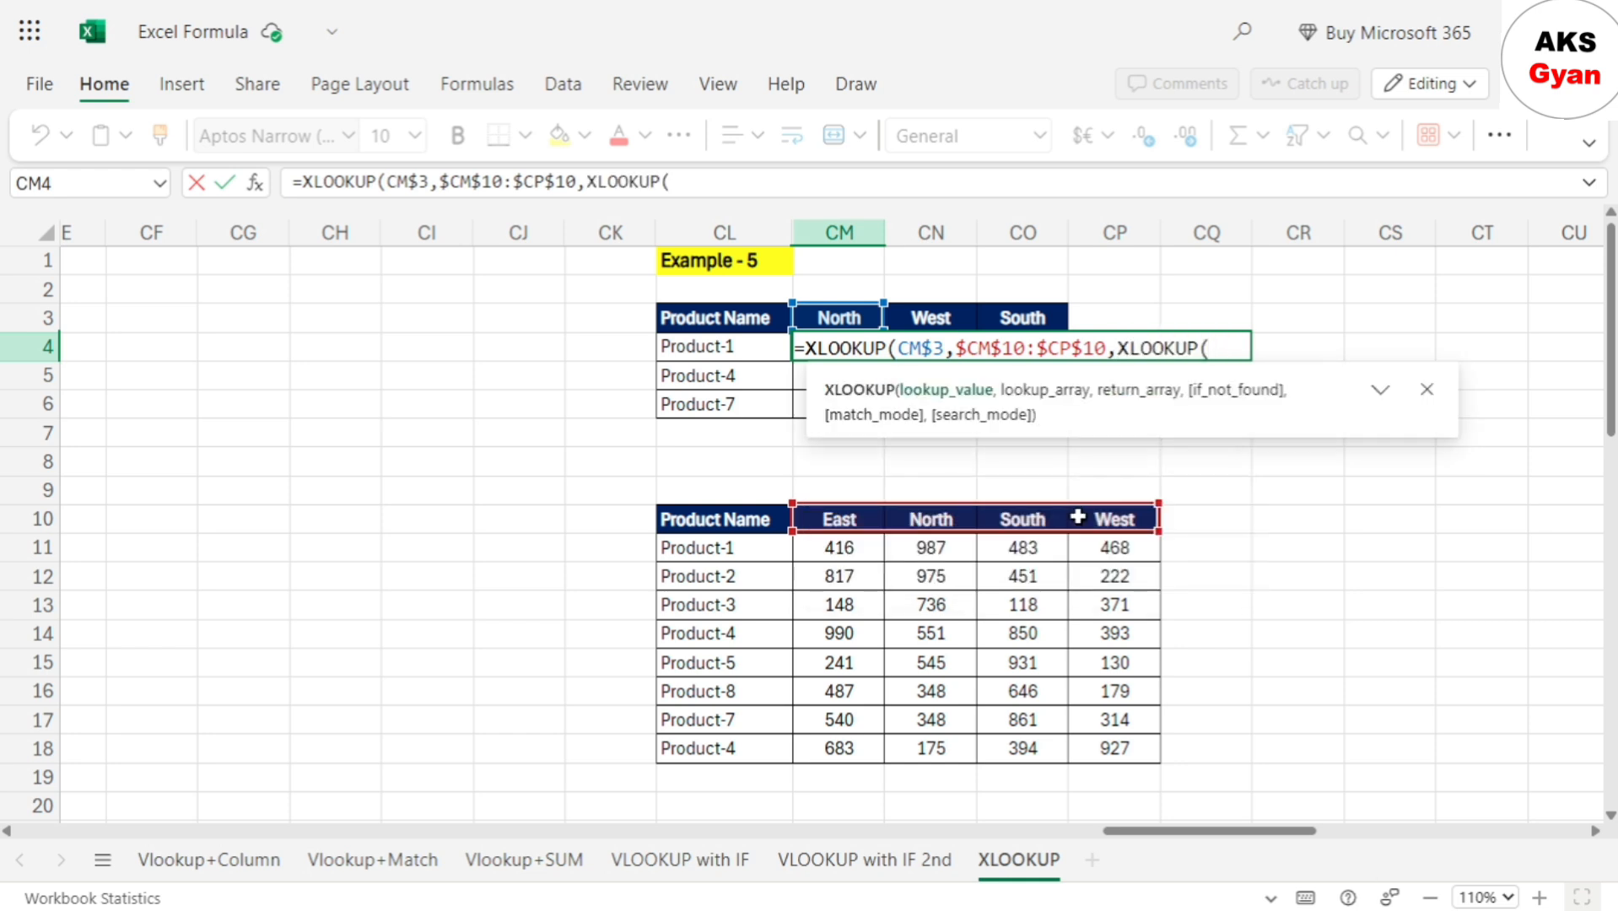
{"action": "left_click", "coordinate": [693, 346]}
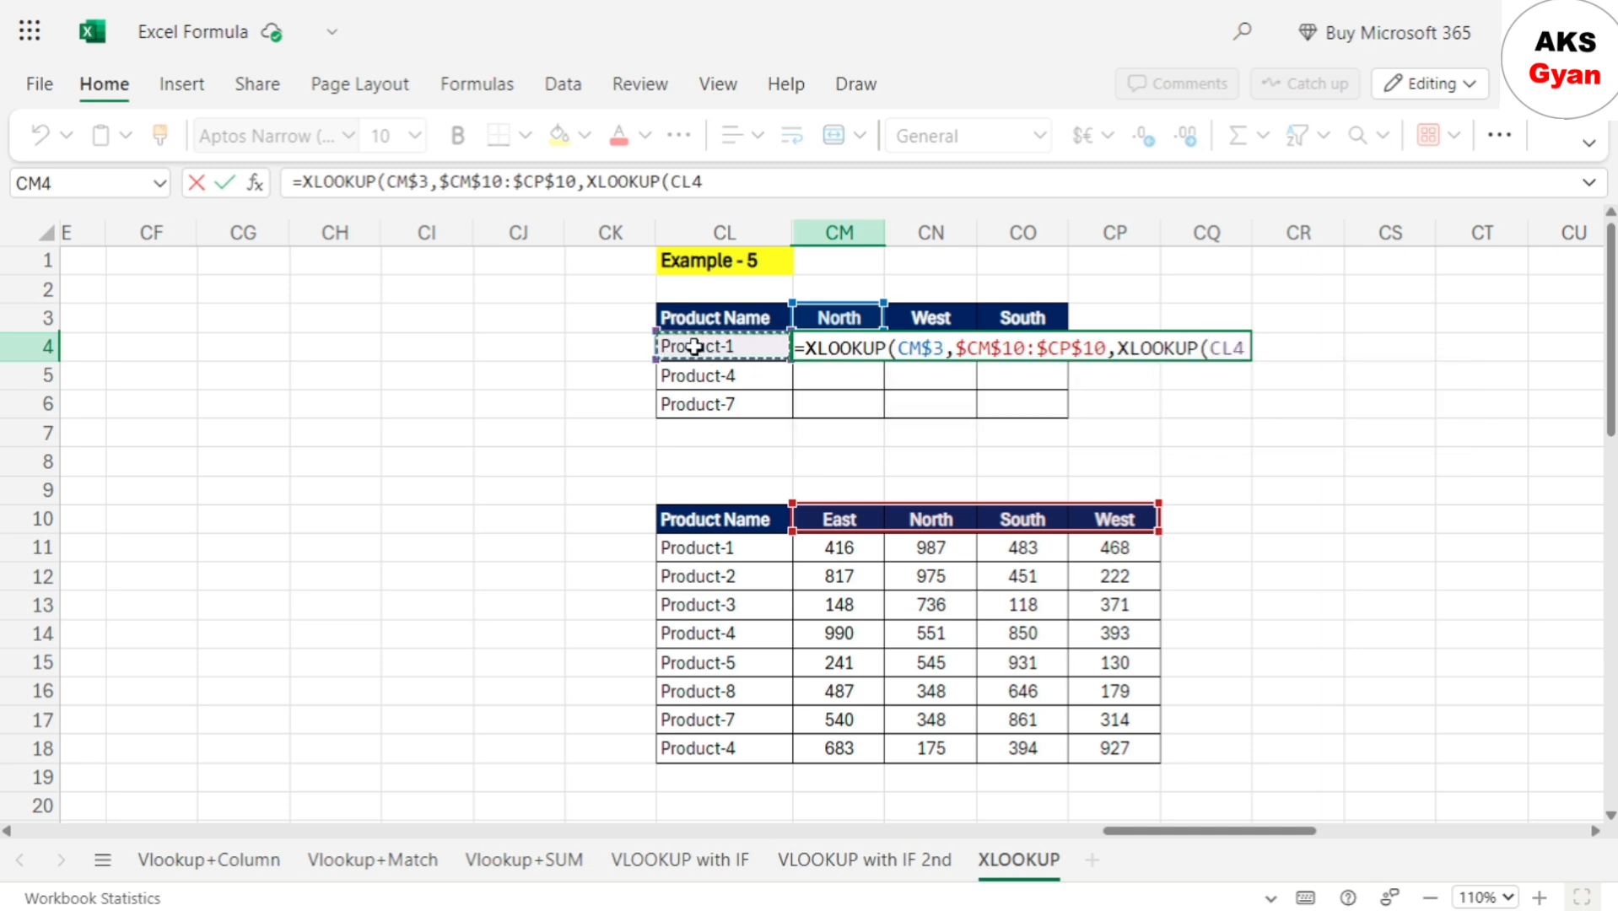
{"action": "key", "text": "F4"}
{"action": "key", "text": "F4"}
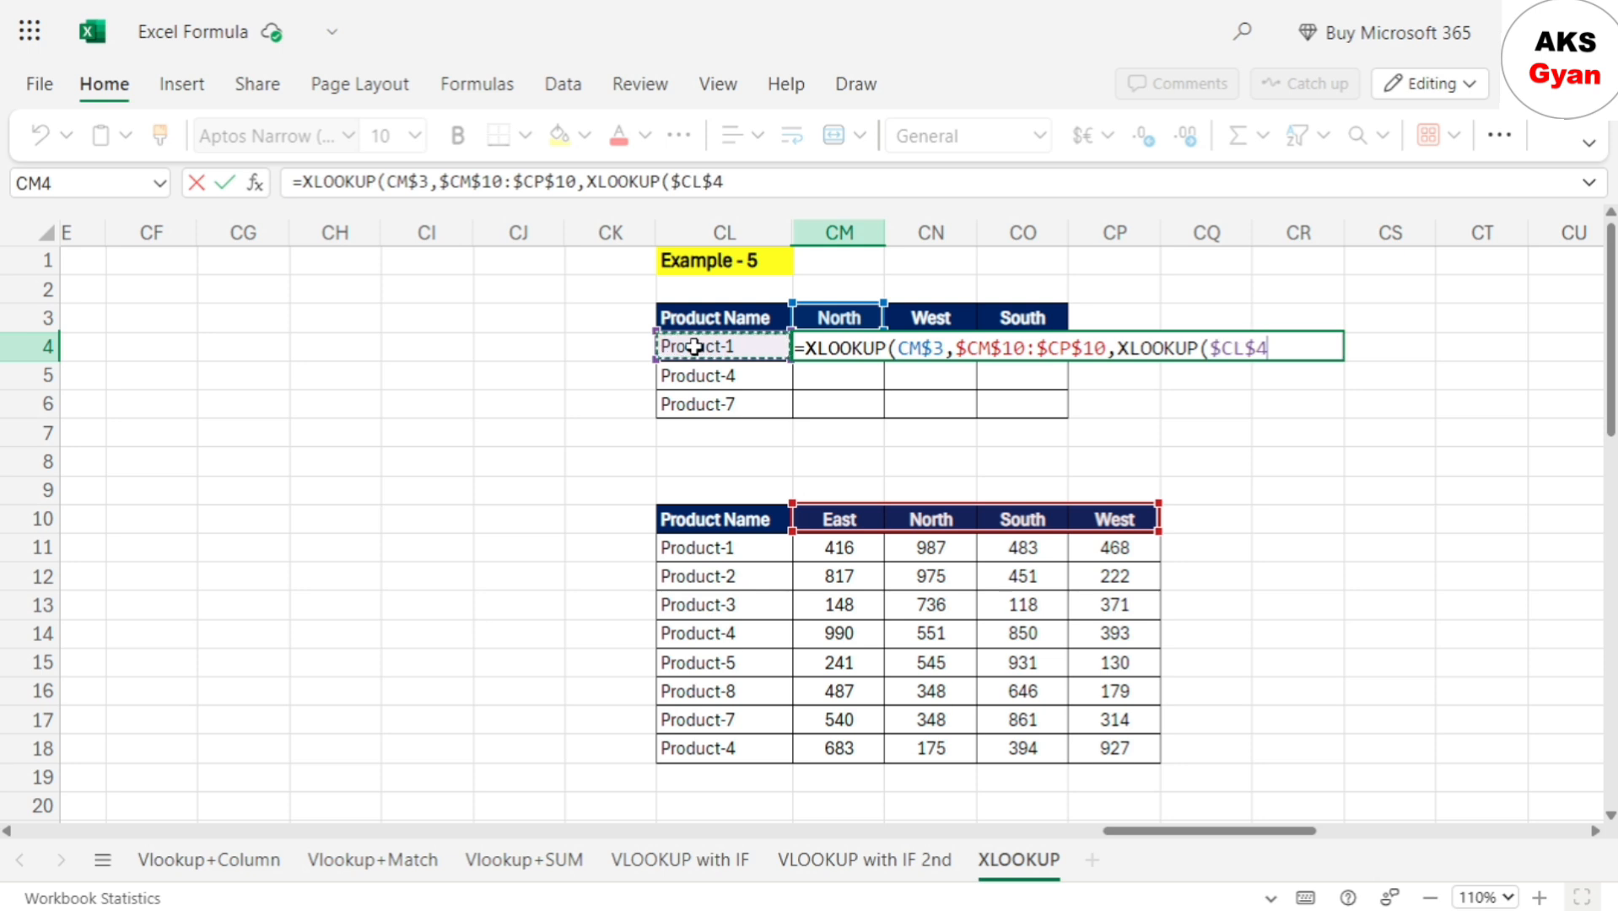
{"action": "key", "text": "F4"}
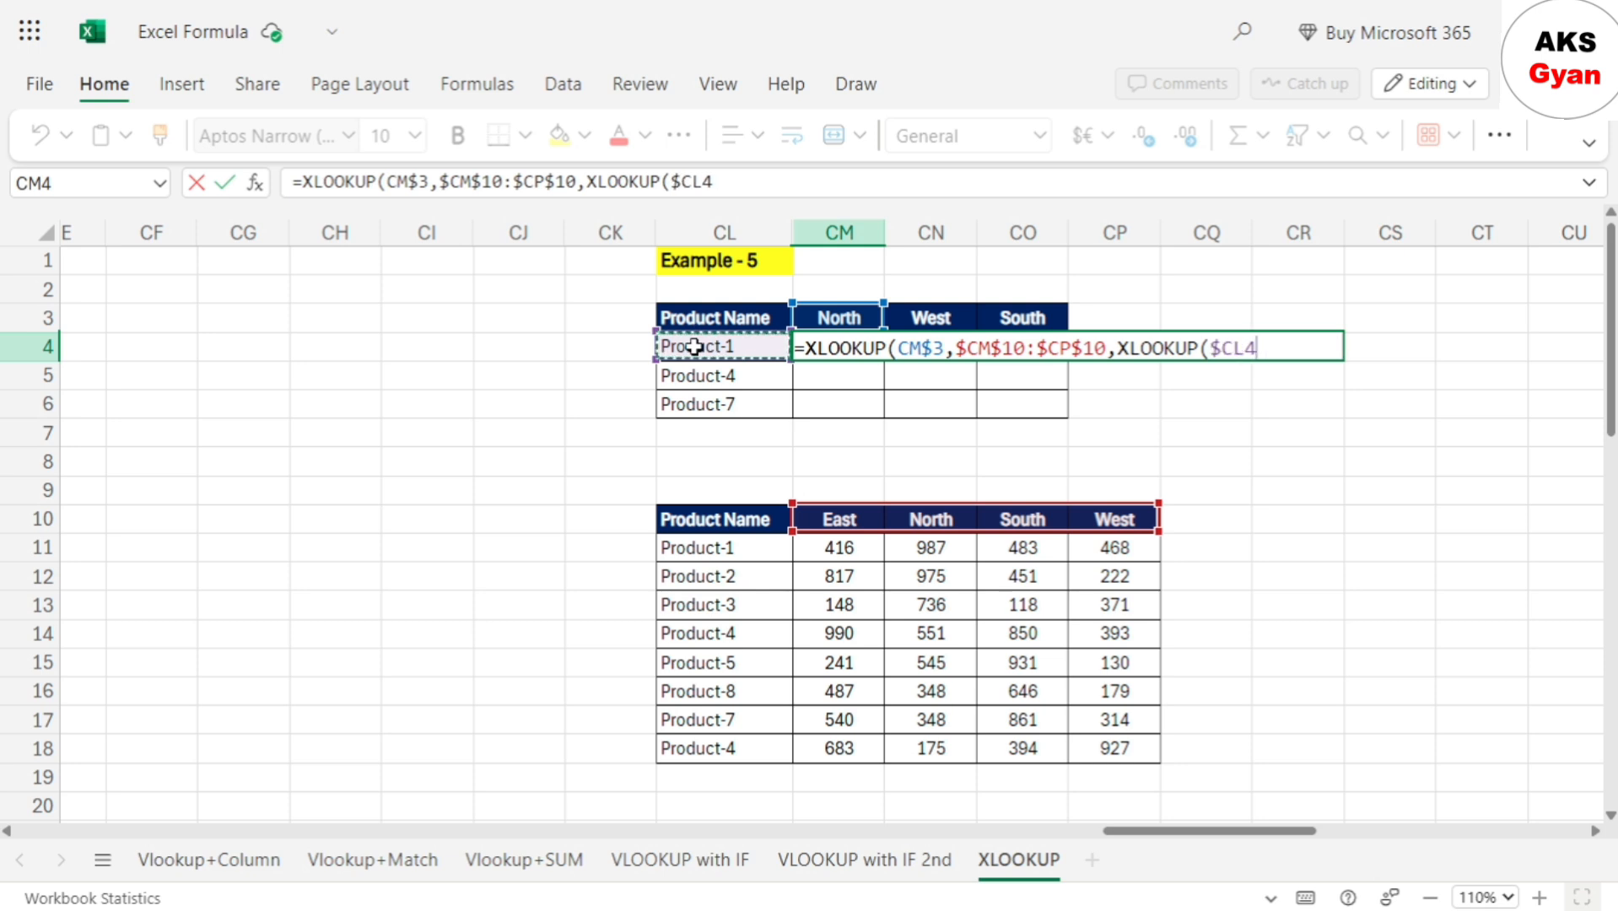
{"action": "type", "text": ","}
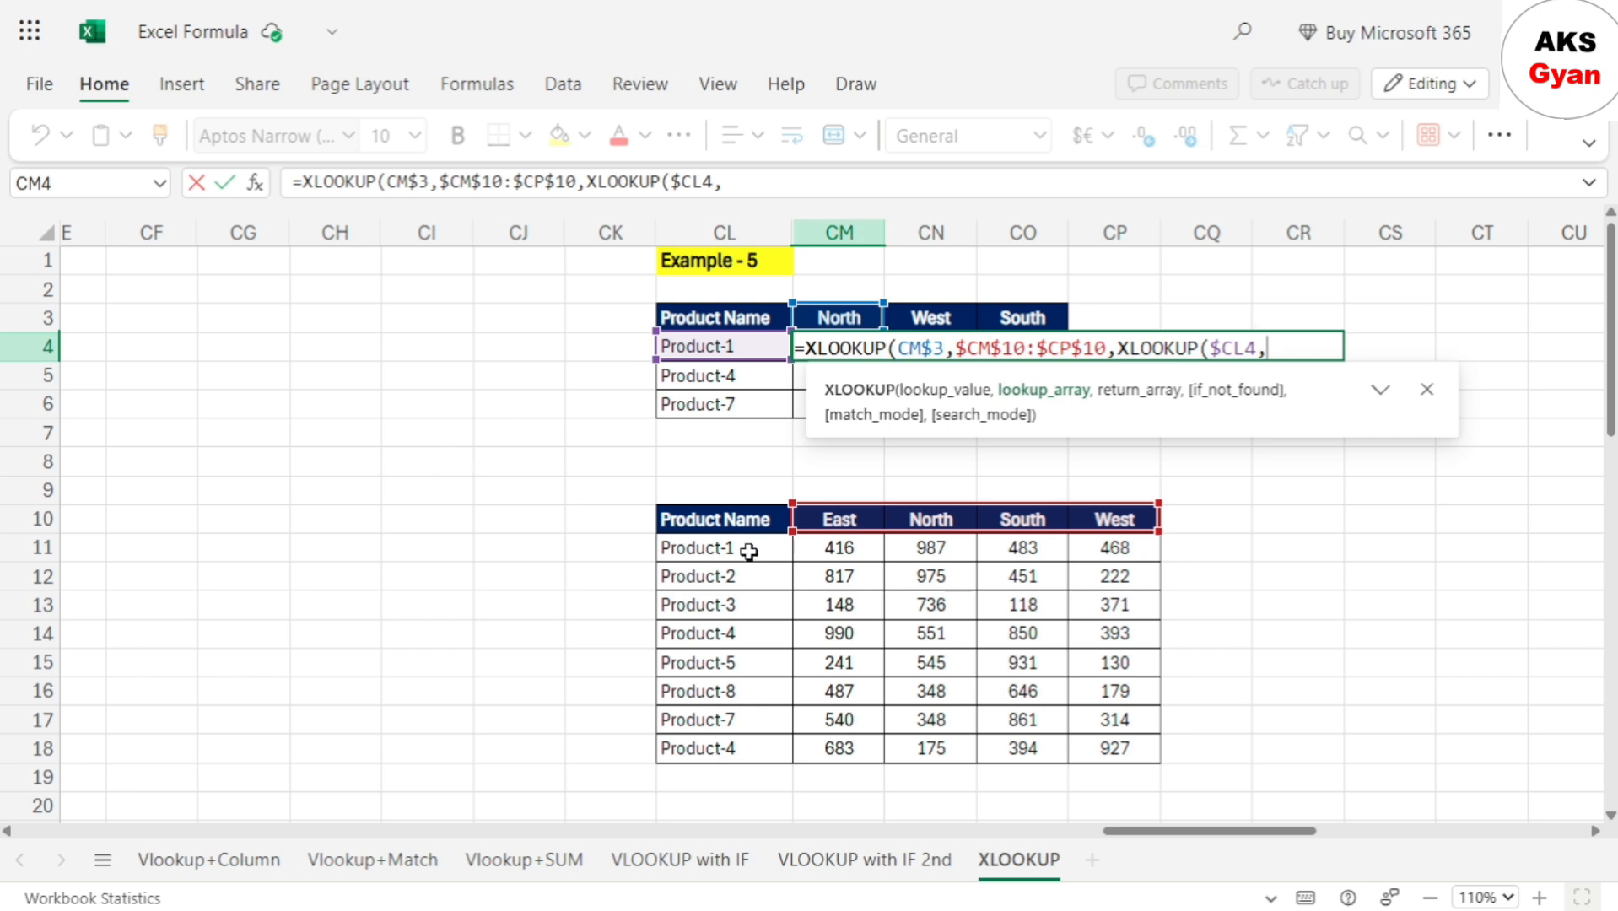
Set the nested XLOOKUP's lookup array in CM4 to the source product names as absolute $CL$11:$CL$18
{"action": "left_click_drag", "start_coordinate": [749, 552], "coordinate": [750, 748]}
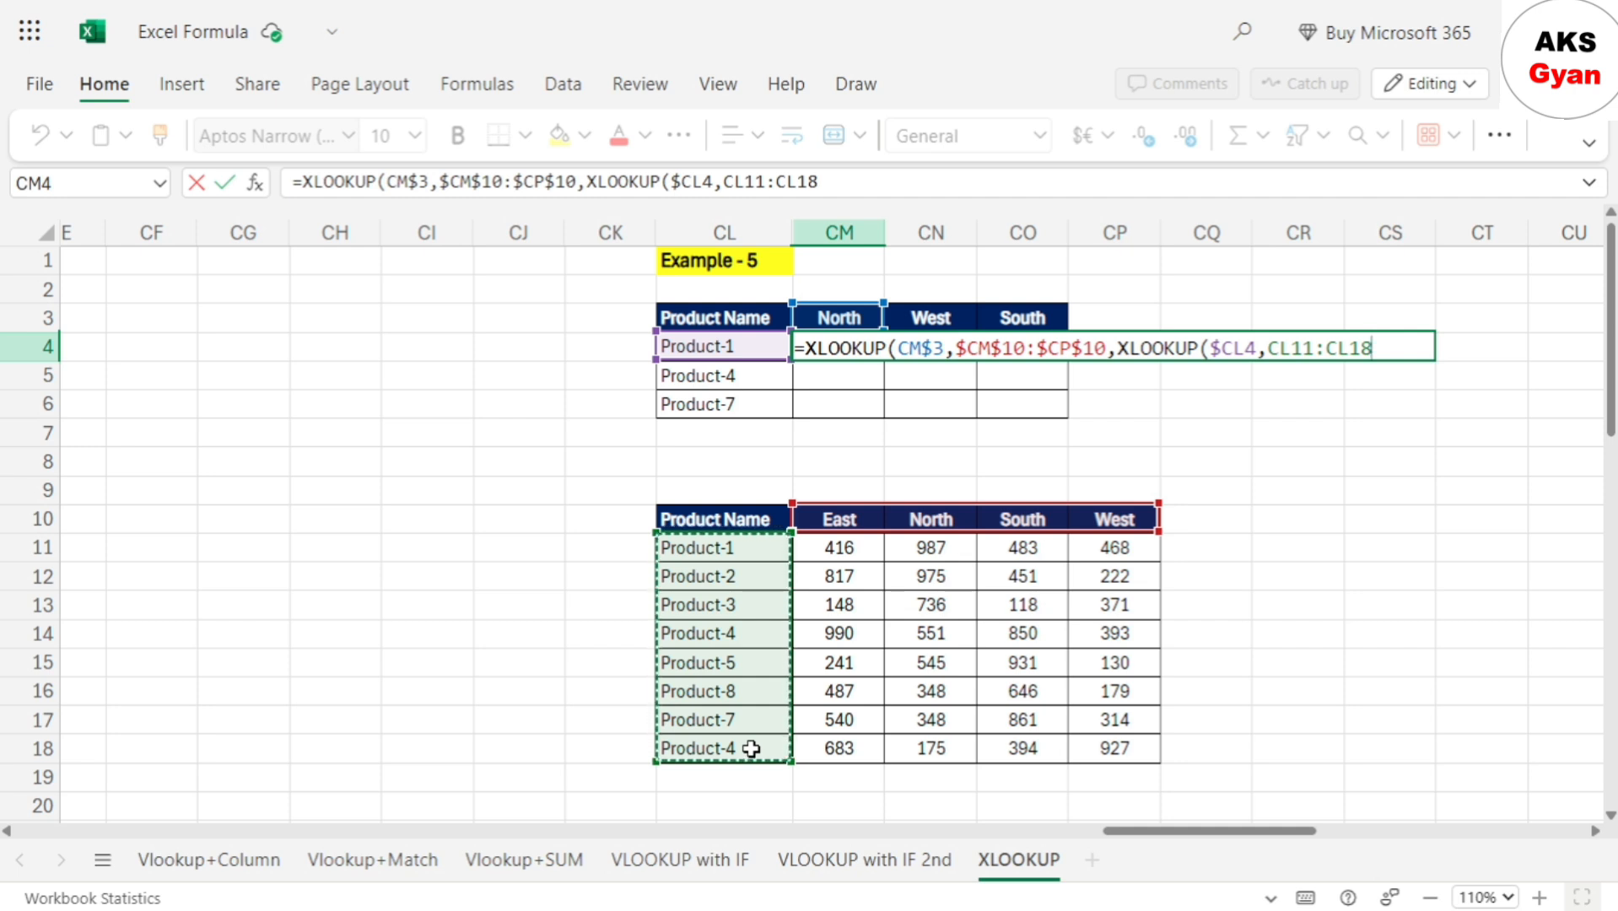
{"action": "key", "text": "F4"}
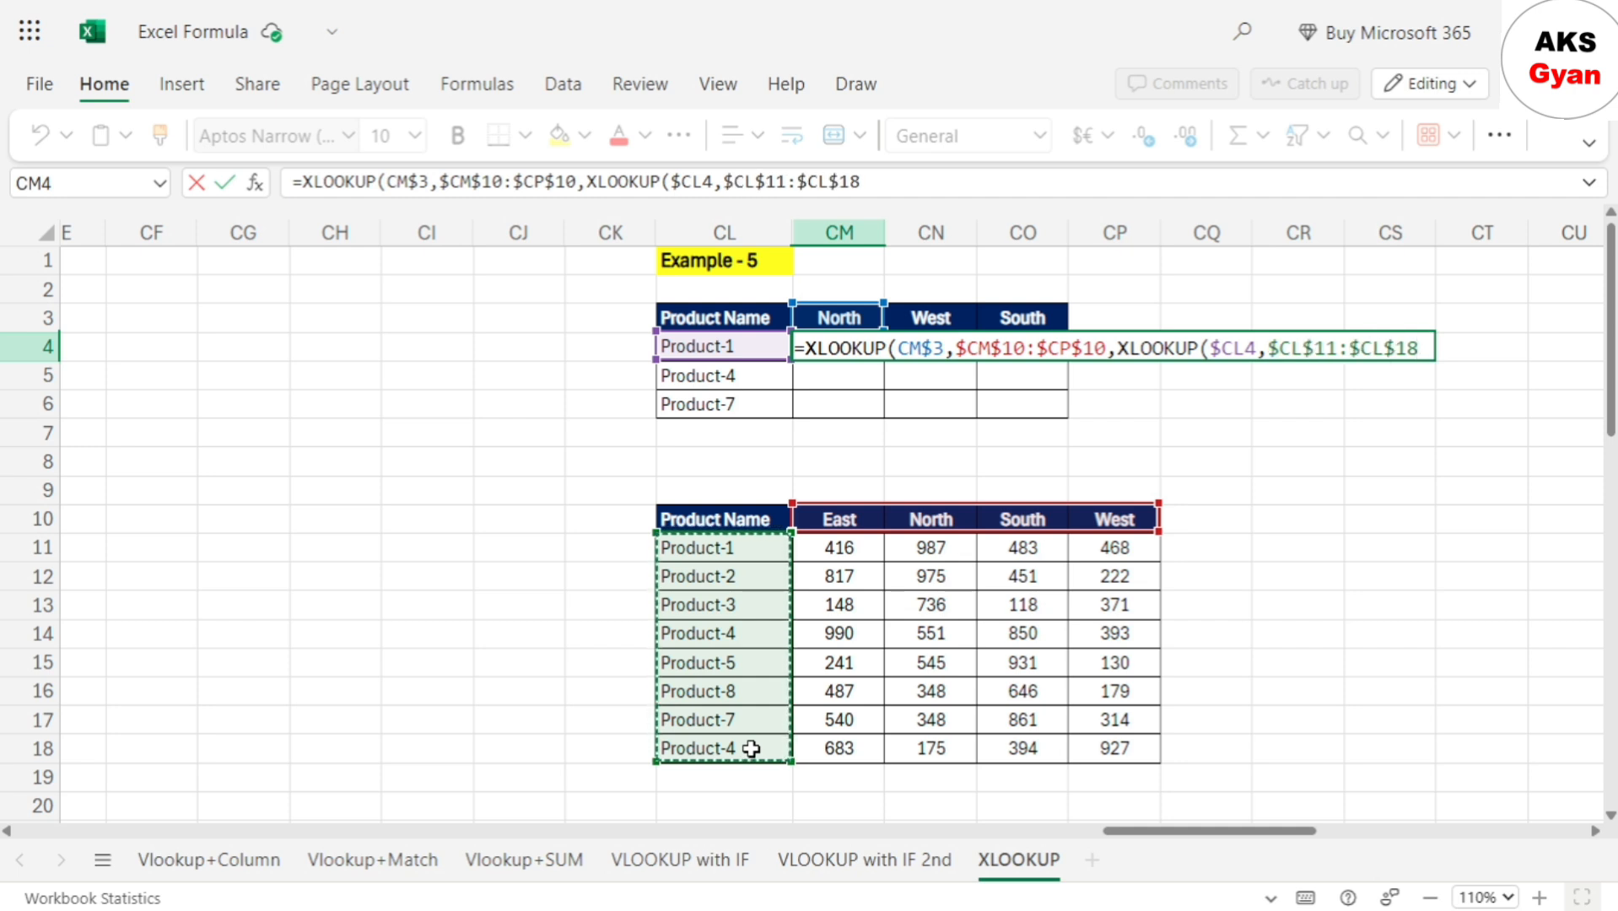
{"action": "type", "text": ","}
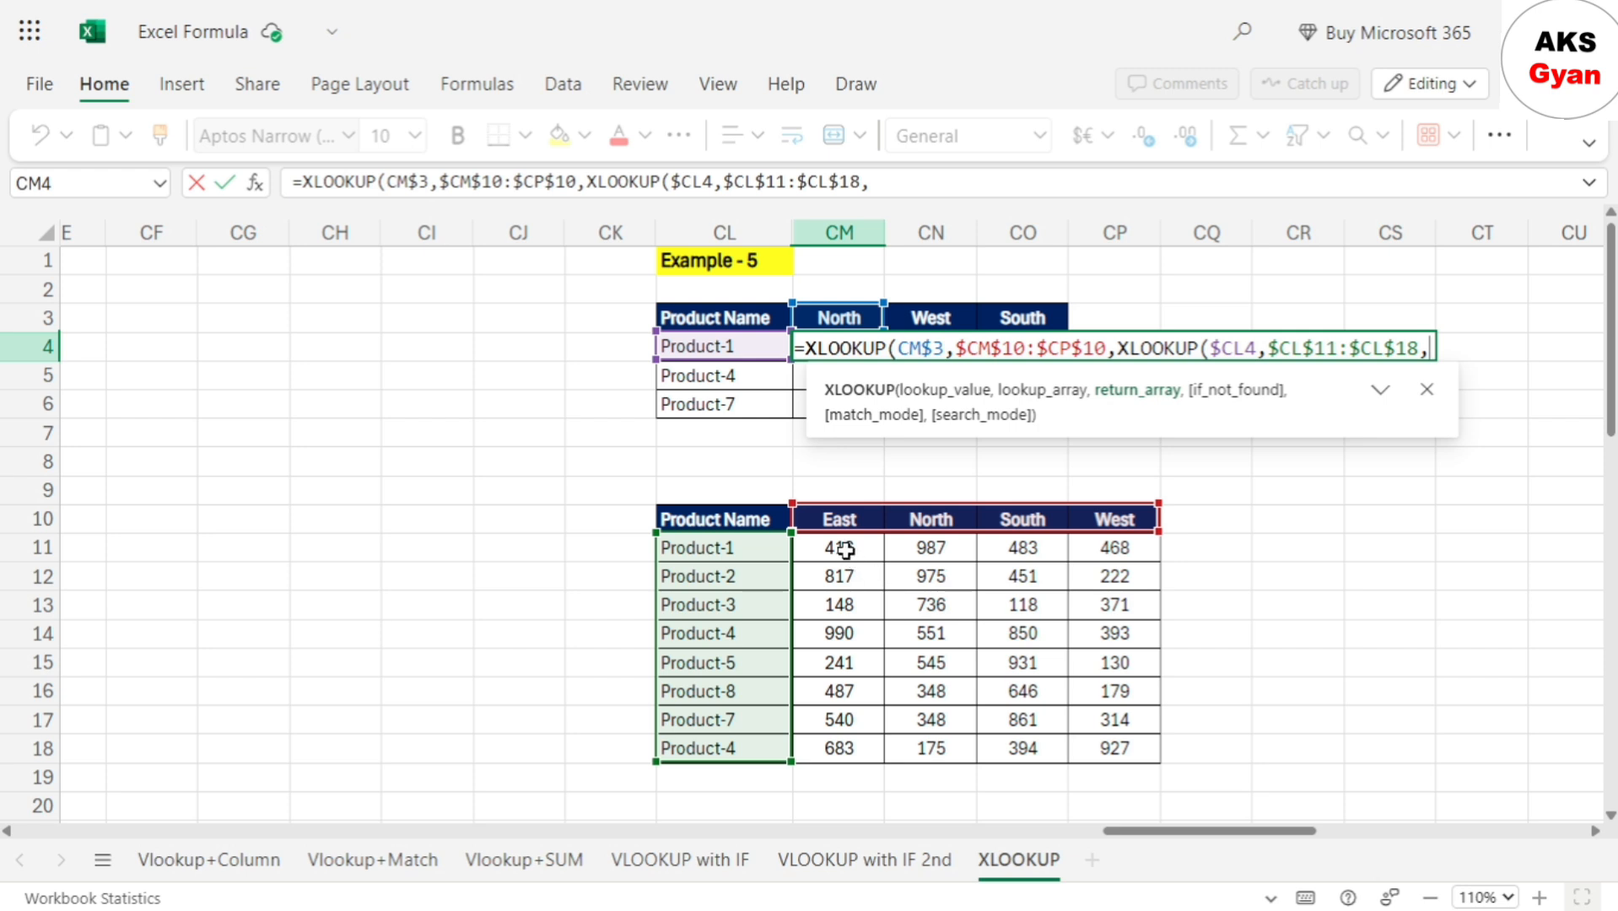
Set the nested XLOOKUP's return array to absolute $CM$11:$CP$18, close both functions and commit the CM4 formula
{"action": "left_click_drag", "start_coordinate": [846, 550], "coordinate": [1135, 751]}
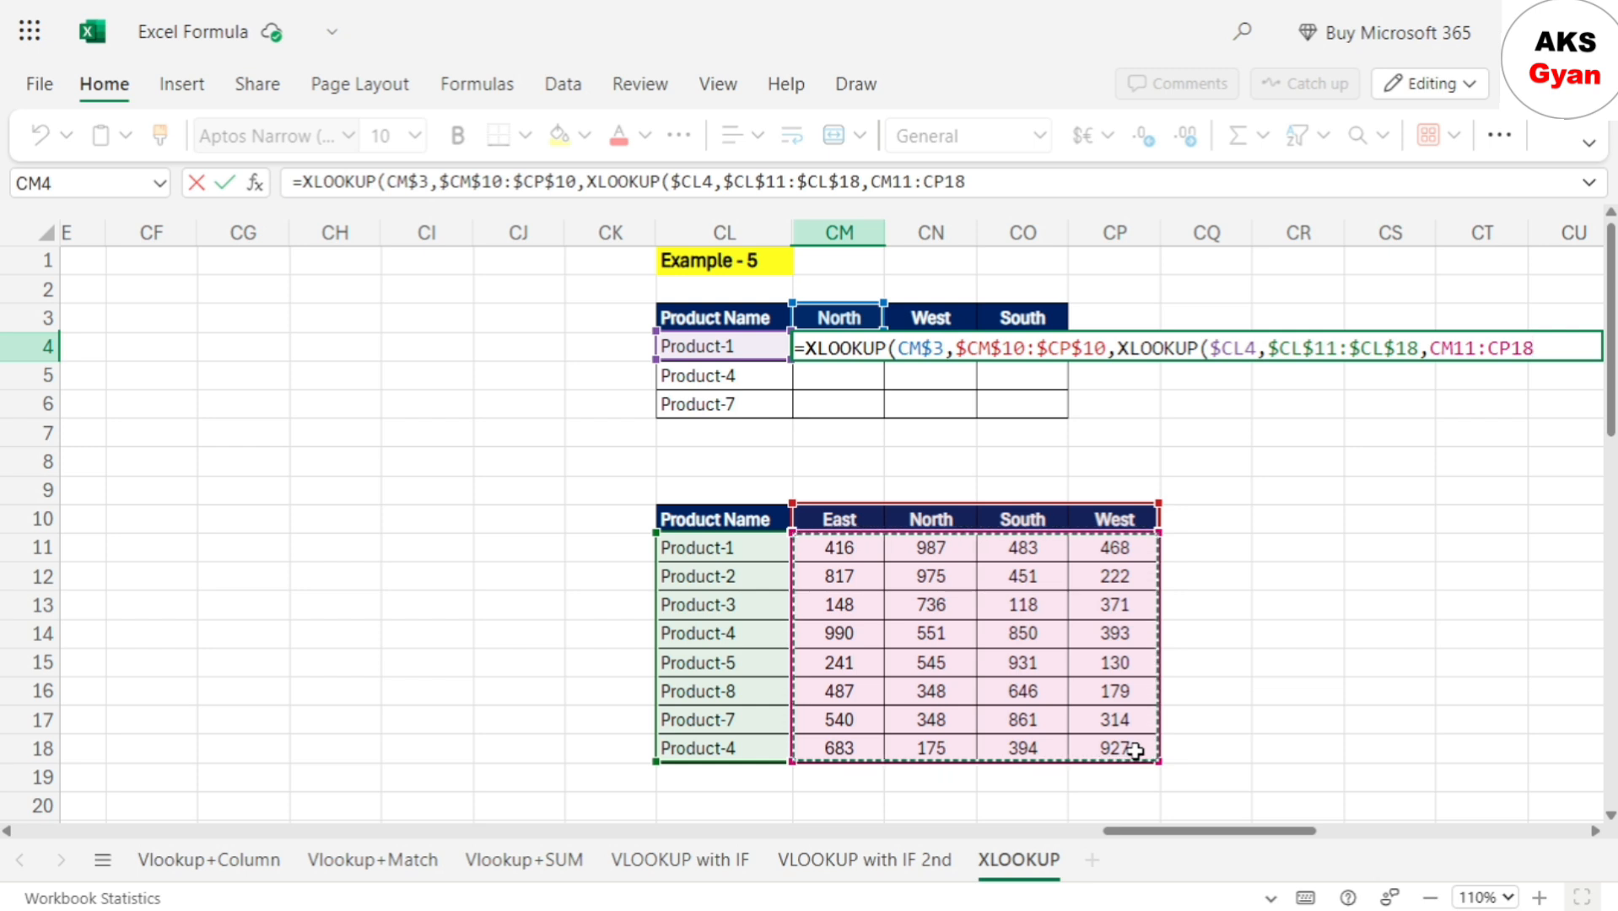
{"action": "key", "text": "F4"}
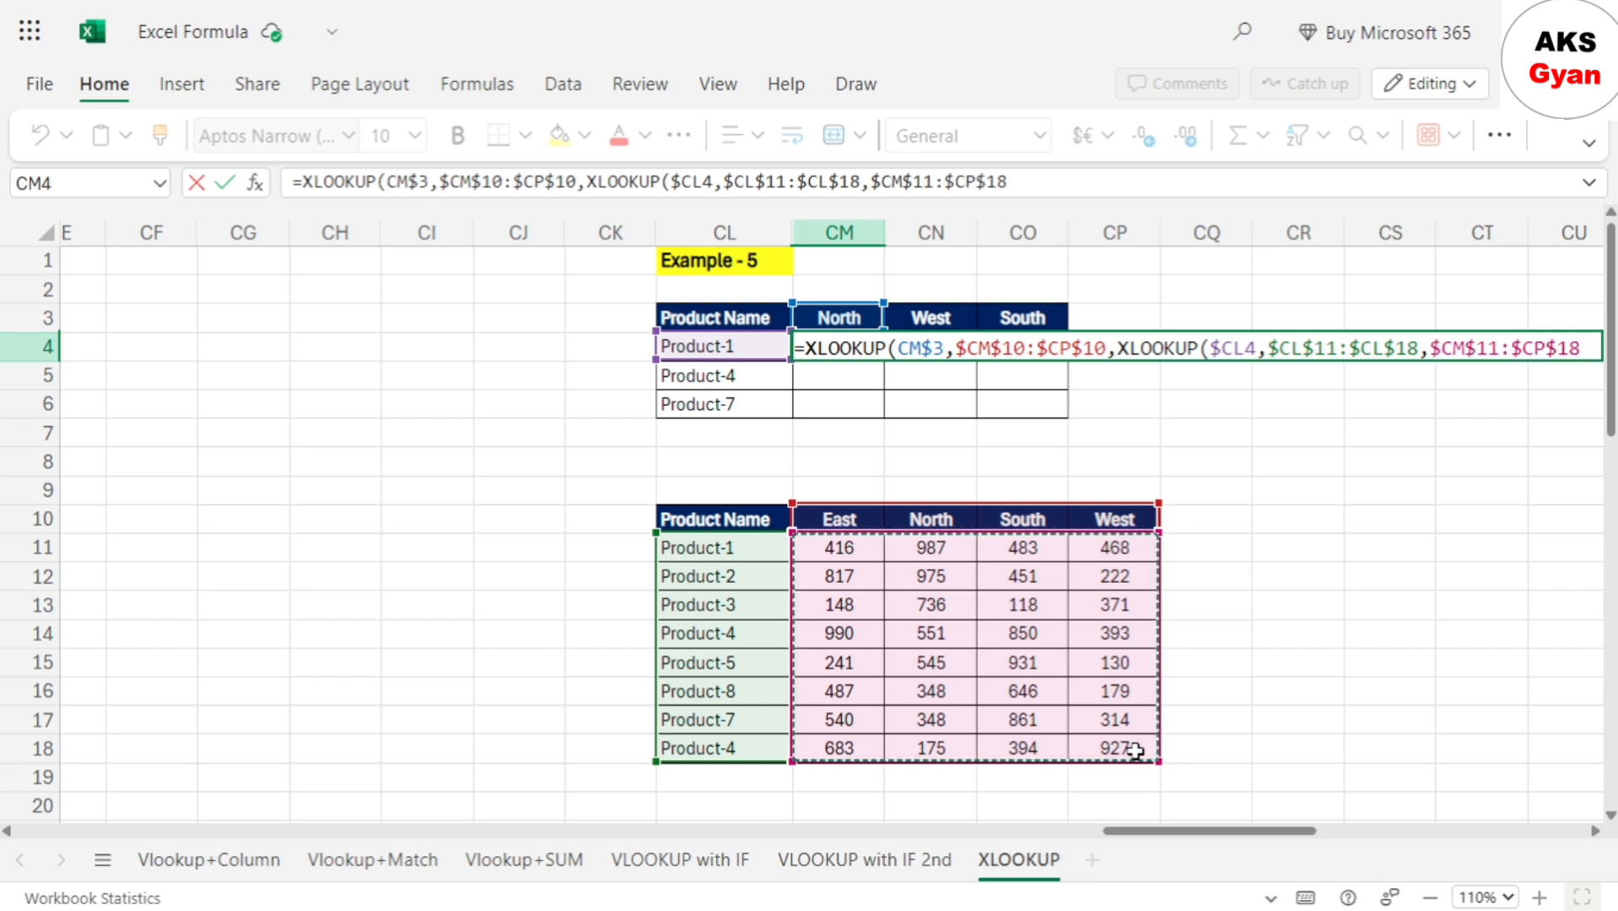
{"action": "type", "text": "))"}
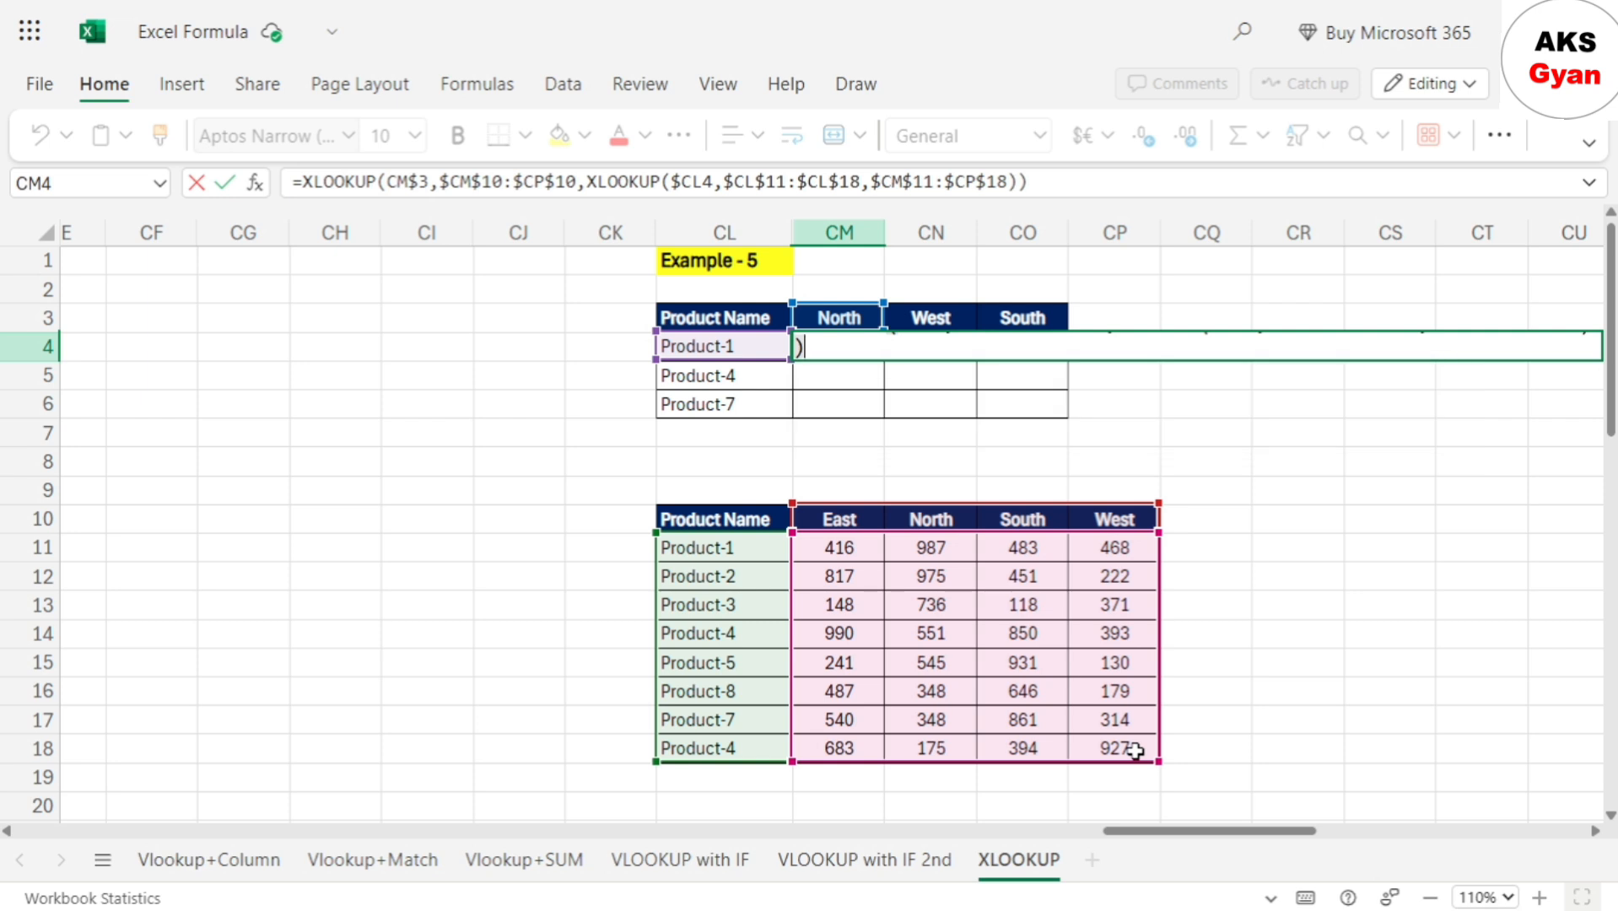
{"action": "key", "text": "Return"}
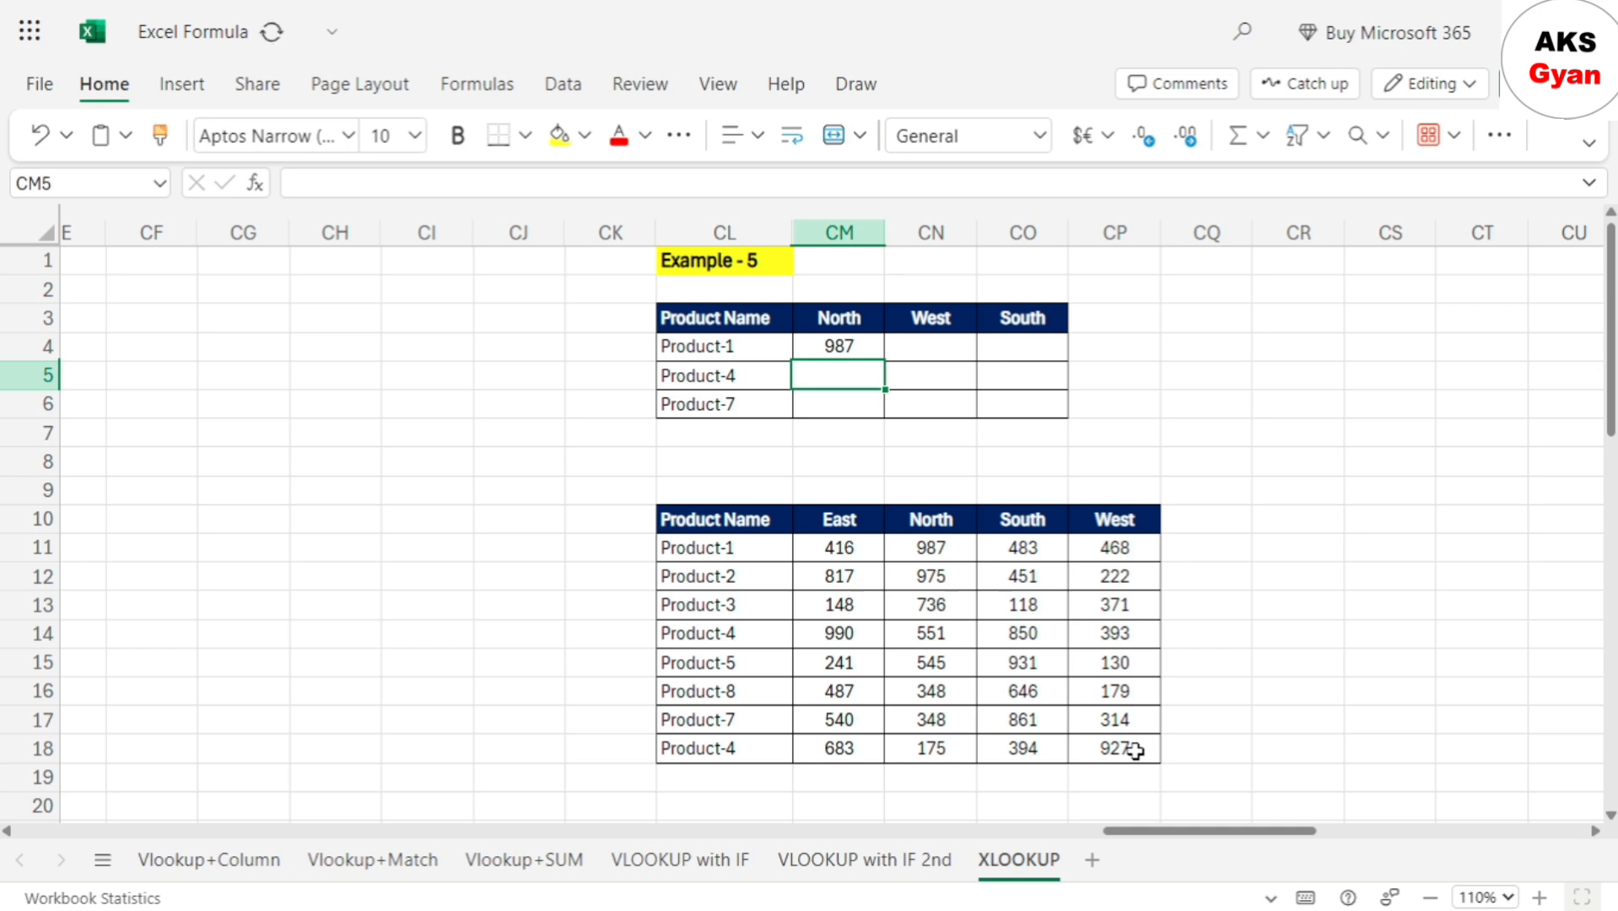
Compare the Product-1 North result in CM4 with source table cell CN11
{"action": "key", "text": "Up"}
{"action": "left_click", "coordinate": [762, 357]}
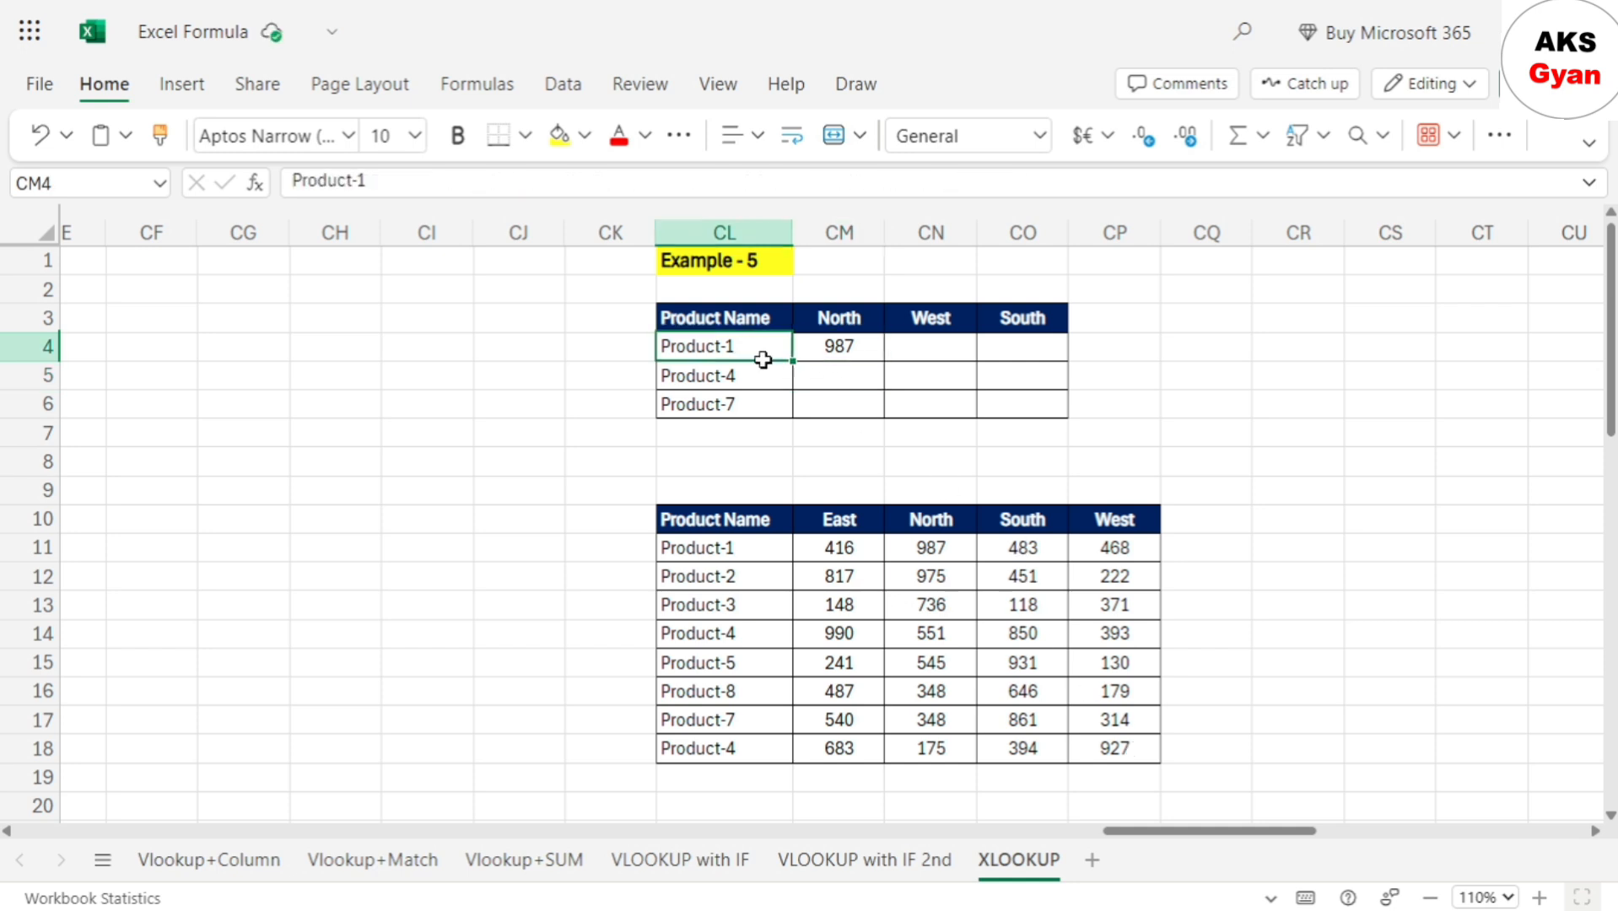
{"action": "left_click", "coordinate": [840, 321]}
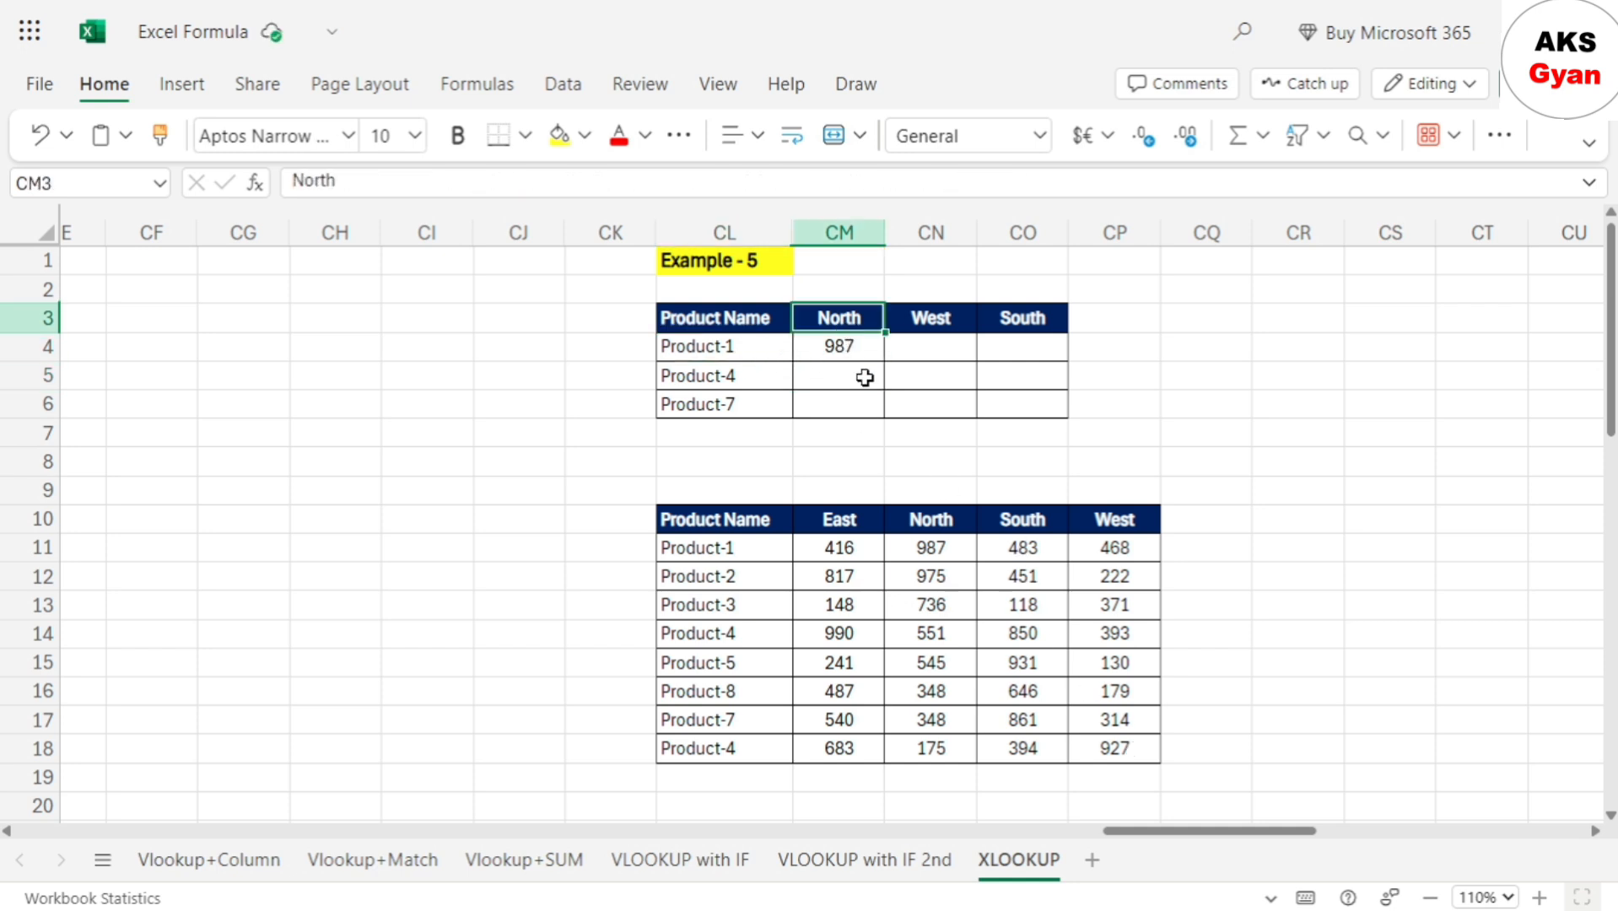
{"action": "left_click", "coordinate": [941, 549]}
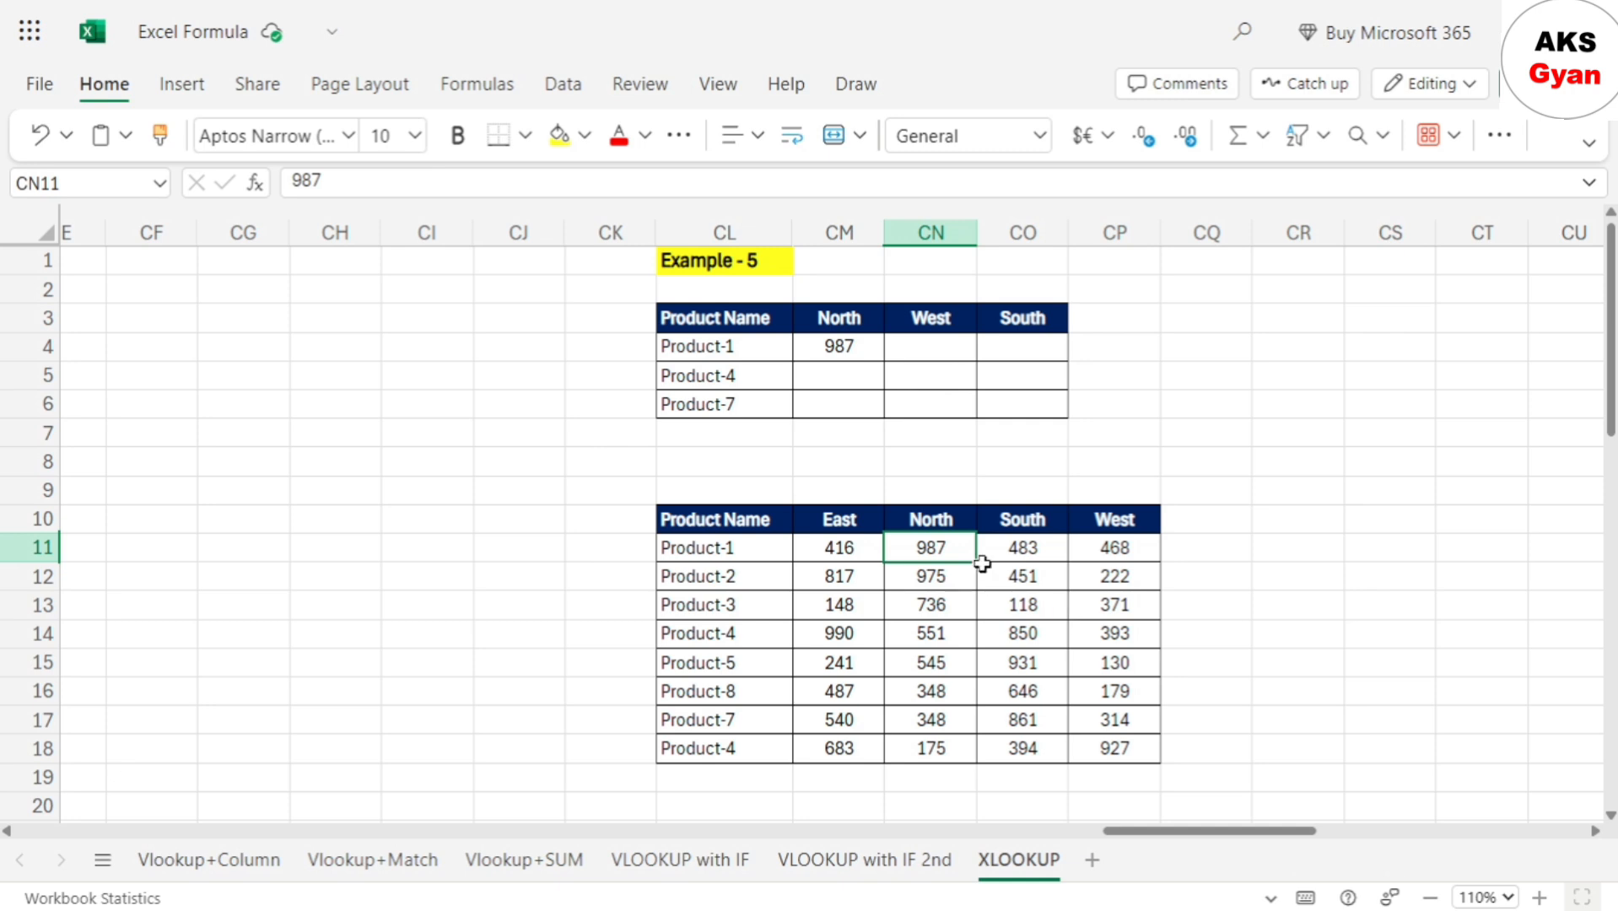
Copy the CM4 formula across to CN4:CO4 for the West and South regions
{"action": "left_click", "coordinate": [840, 354]}
{"action": "key", "text": "ctrl+c"}
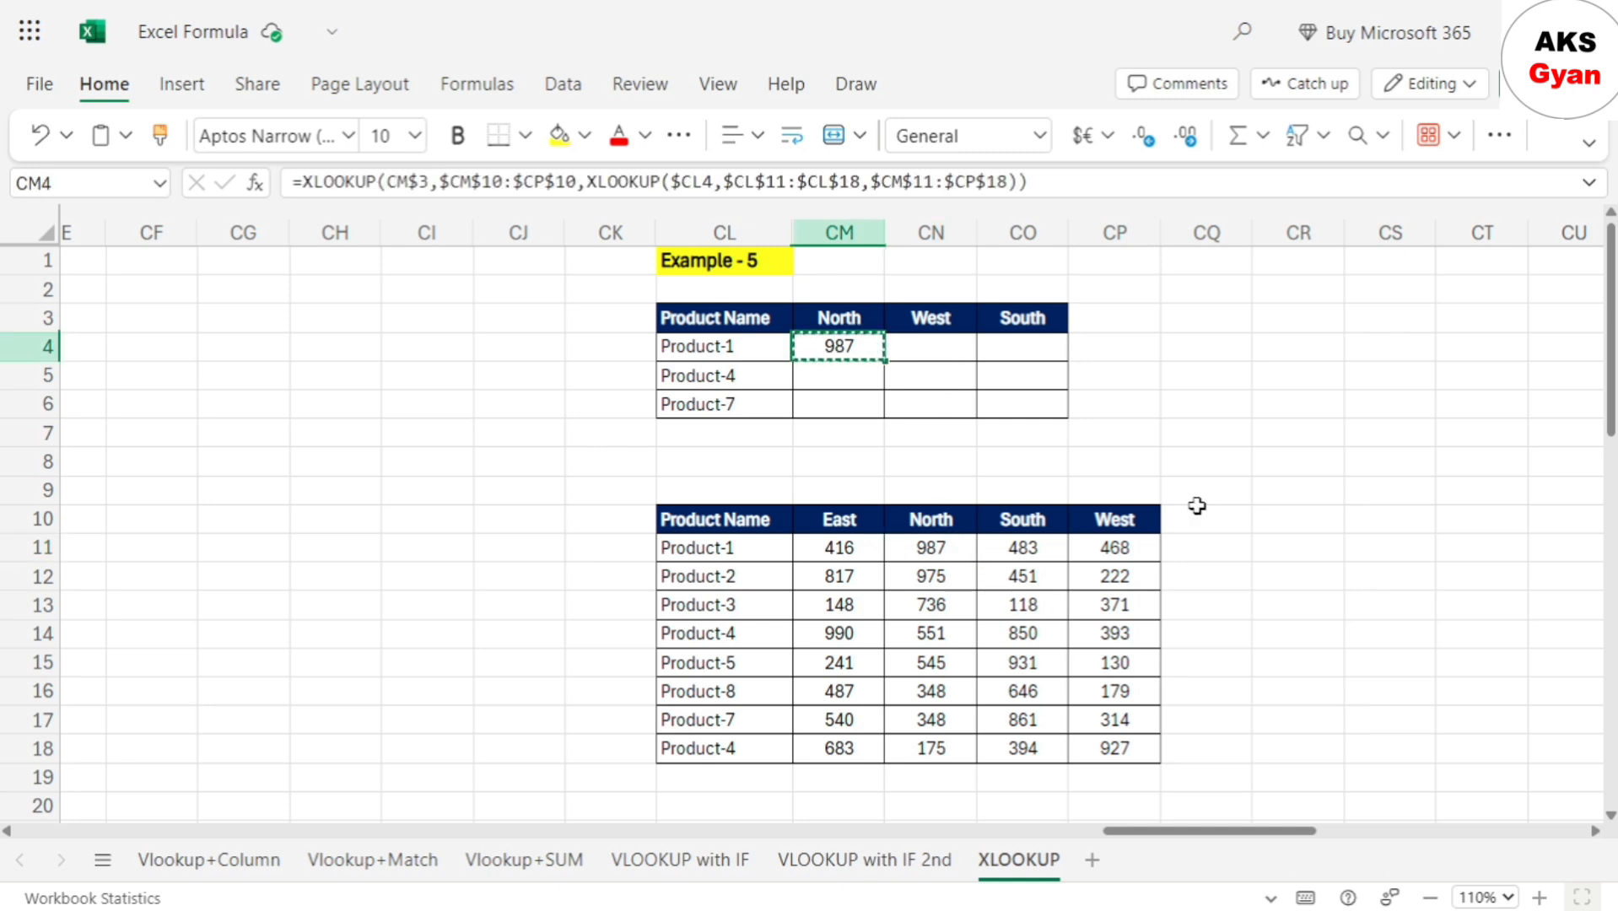
{"action": "key", "text": "shift+Right"}
{"action": "key", "text": "shift+Right"}
{"action": "key", "text": "ctrl+v"}
{"action": "key", "text": "shift+Down"}
{"action": "key", "text": "shift+Down"}
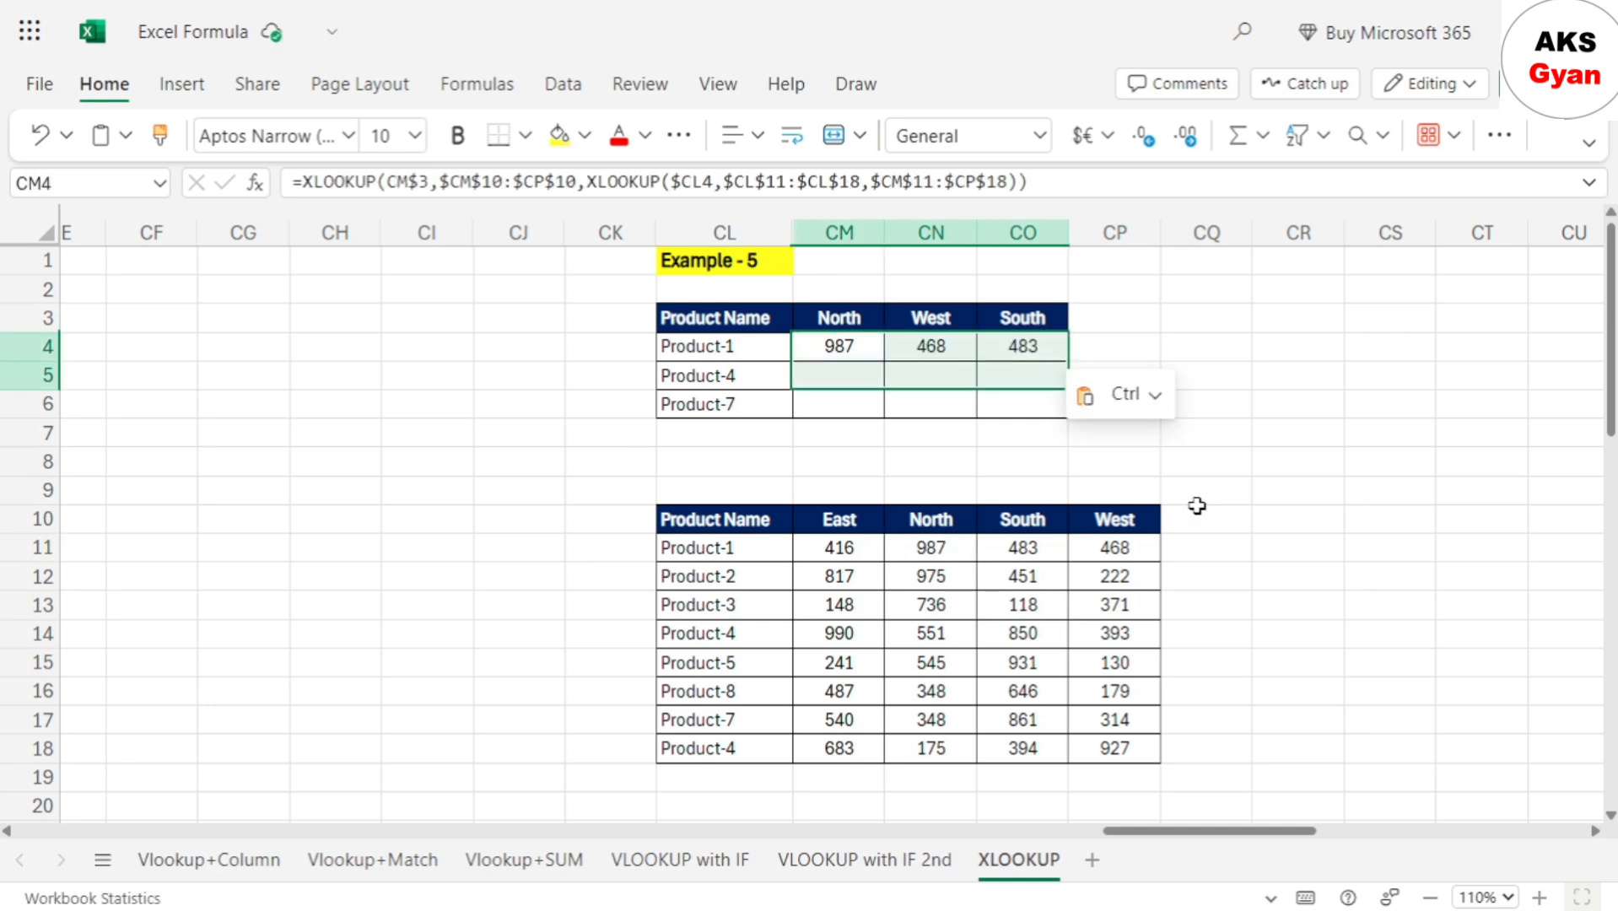
Copy the CM4 formula to the whole summary range CM4:CO6 for all three products and regions
{"action": "key", "text": "Down"}
{"action": "key", "text": "Up"}
{"action": "key", "text": "ctrl+c"}
{"action": "key", "text": "shift+Right"}
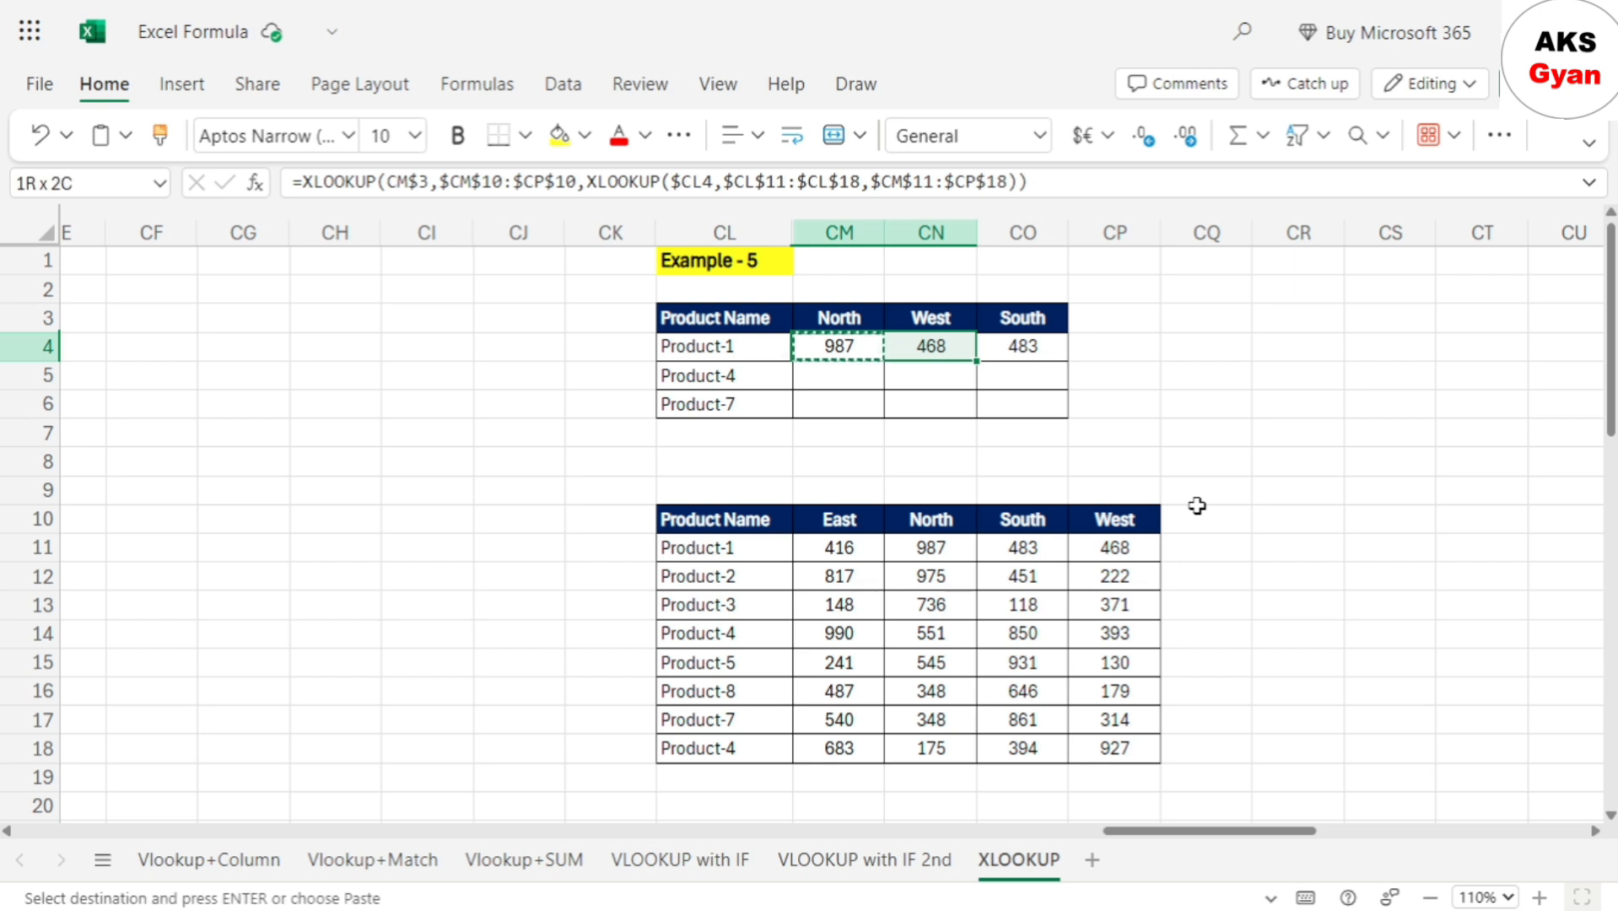
{"action": "key", "text": "shift+Down"}
{"action": "key", "text": "shift+Down"}
{"action": "key", "text": "shift+Right"}
{"action": "key", "text": "ctrl+v"}
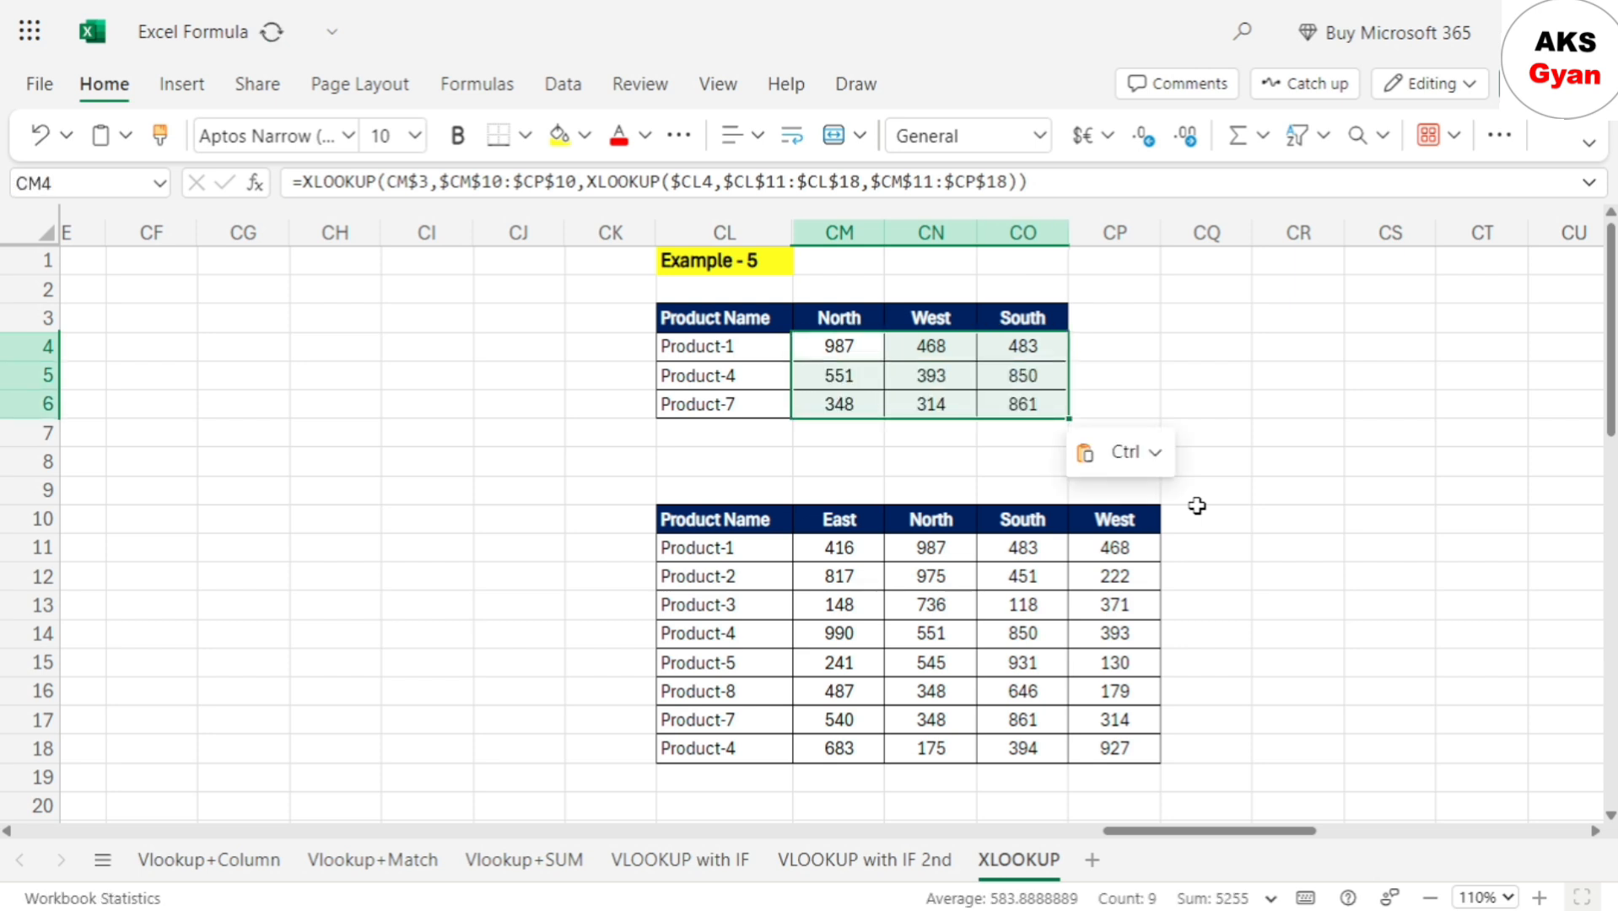
Check the copied formulas and results for Product-4 and Product-7 in the Example - 5 summary table
{"action": "key", "text": "Down"}
{"action": "key", "text": "Down"}
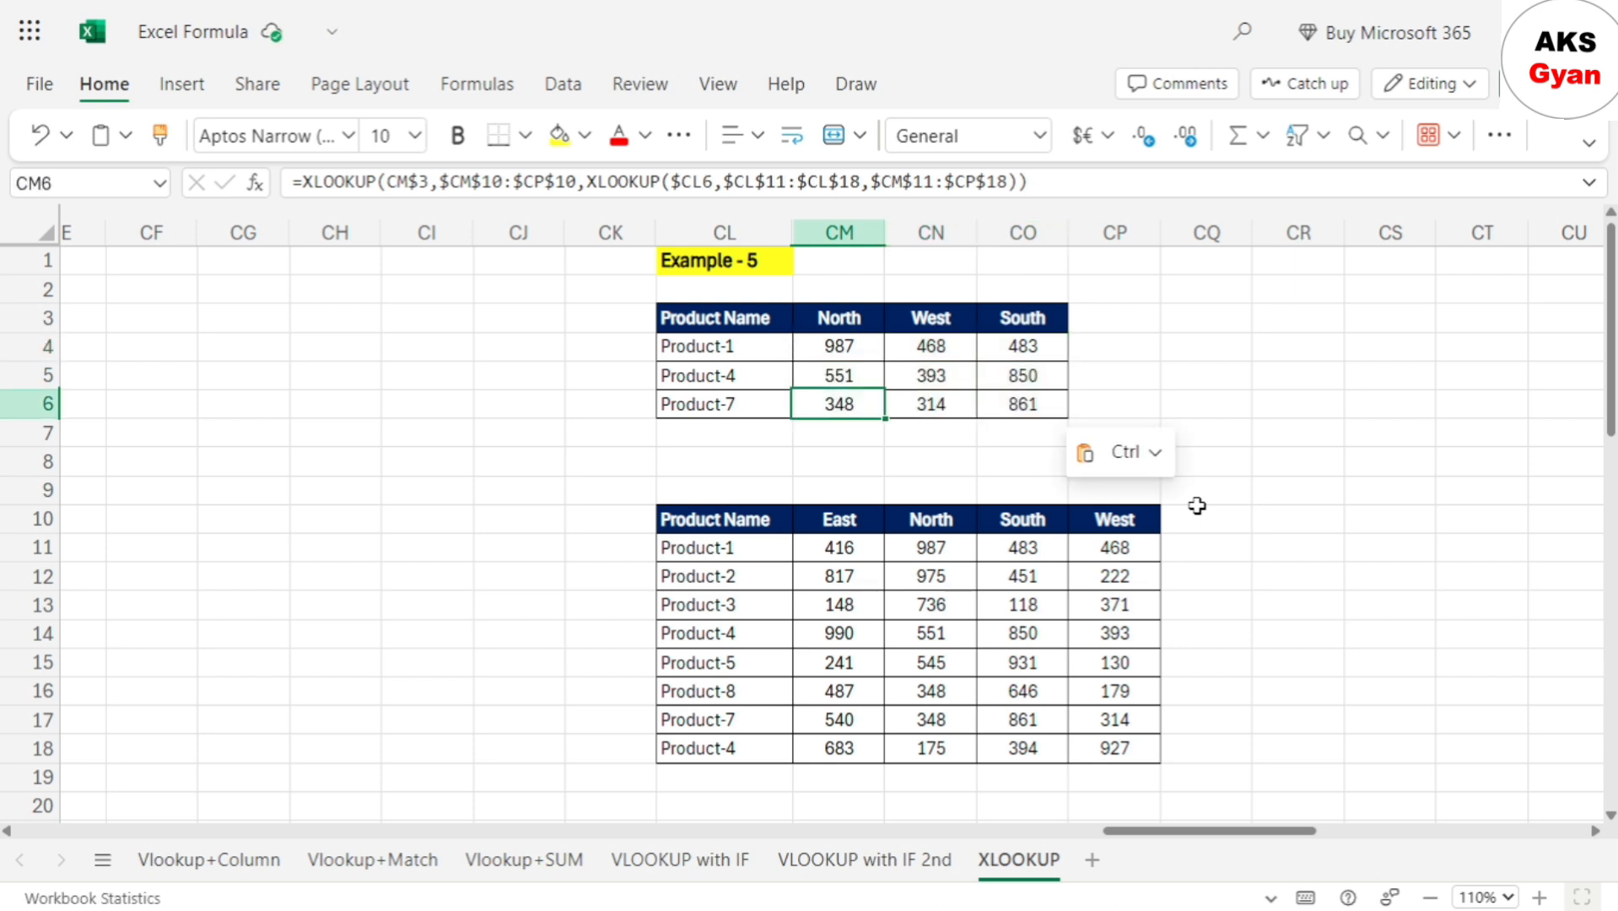
{"action": "left_click", "coordinate": [720, 376]}
{"action": "left_click", "coordinate": [824, 377]}
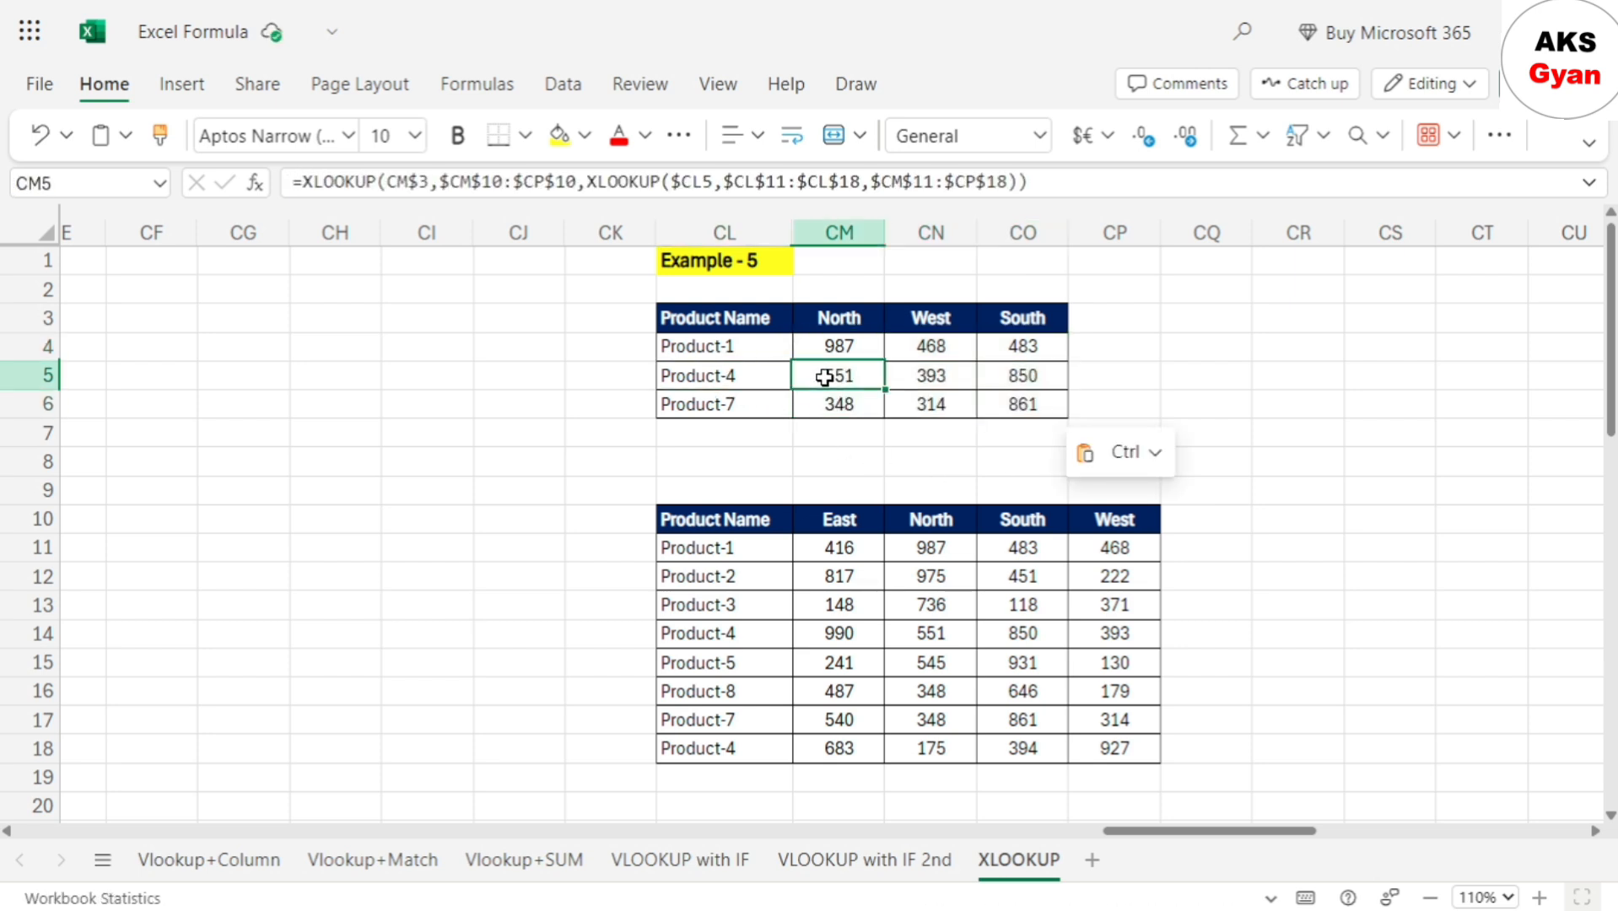
{"action": "left_click", "coordinate": [749, 406]}
{"action": "left_click", "coordinate": [1194, 340]}
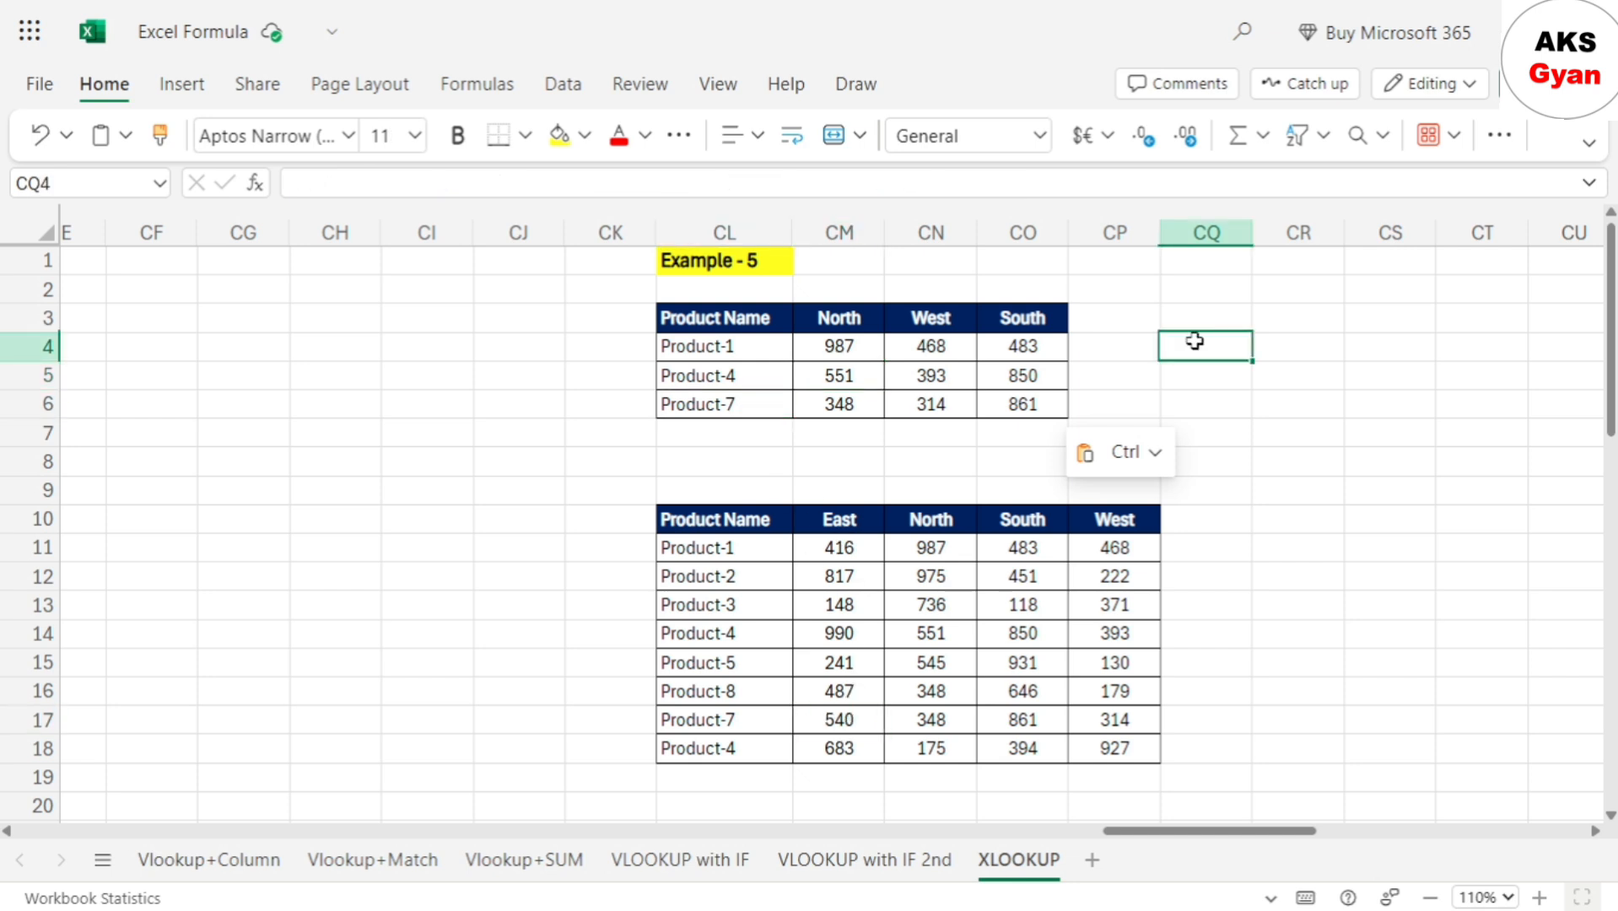